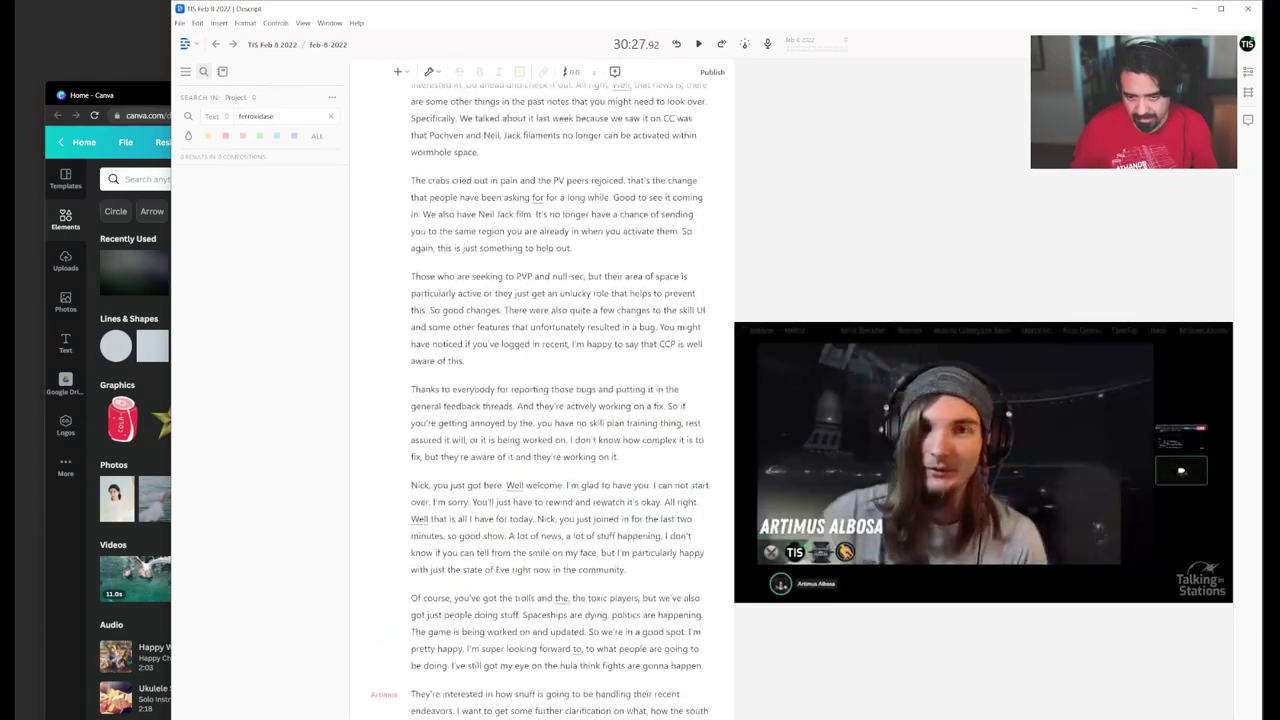
# Step: Play and check the video around the transcript line starting "They're interested in how snuff" for a usable frame of the host
pyautogui.click(549, 631)
pyautogui.press('space')
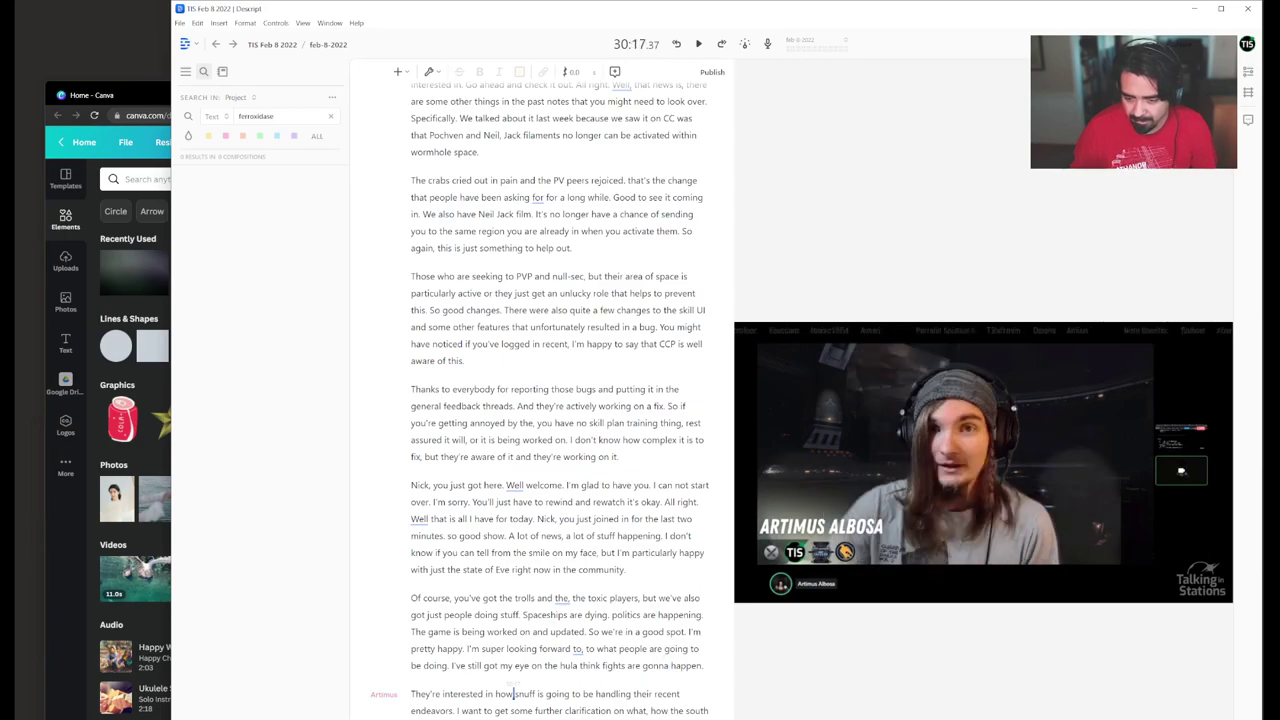
pyautogui.press('space')
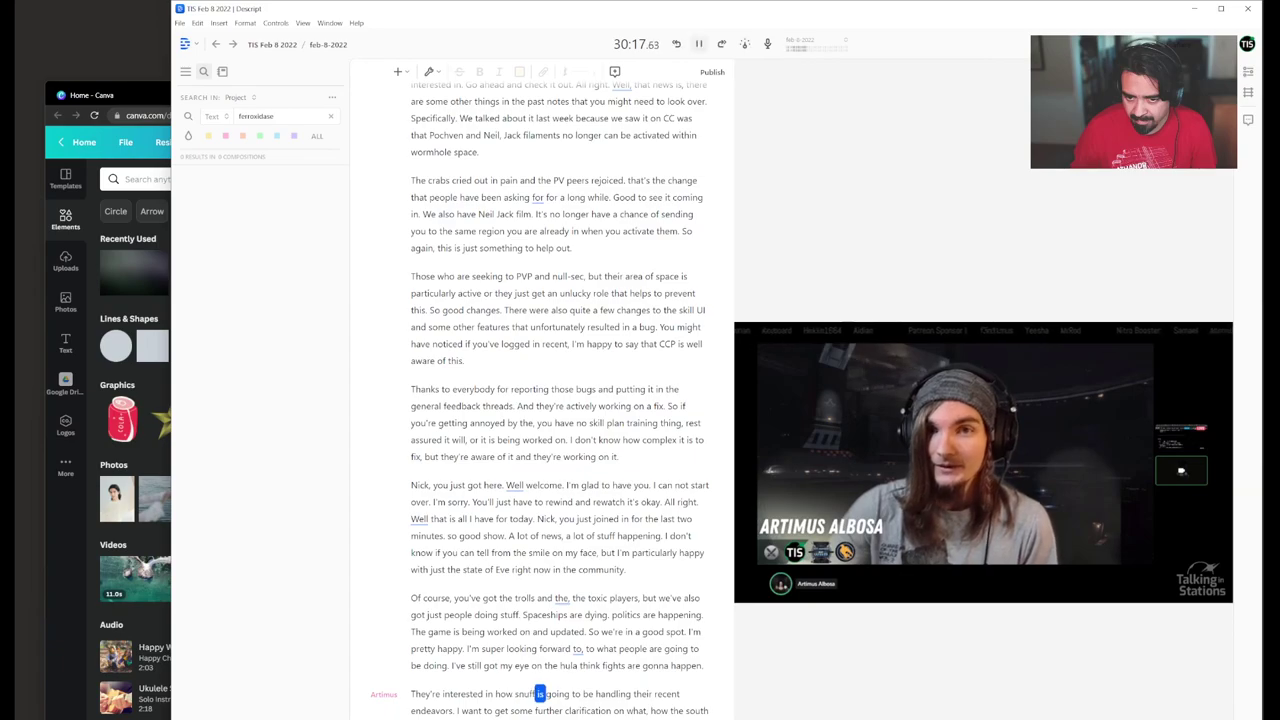
pyautogui.click(410, 598)
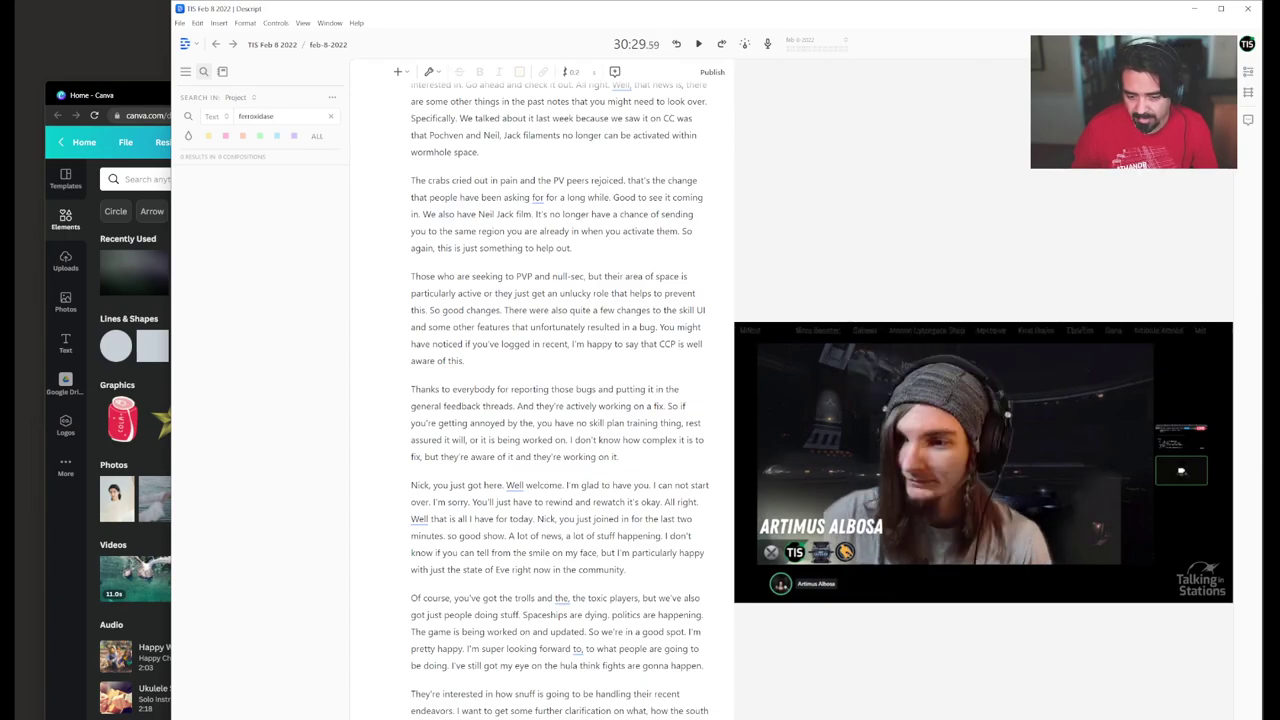
pyautogui.click(412, 694)
pyautogui.press('Left')
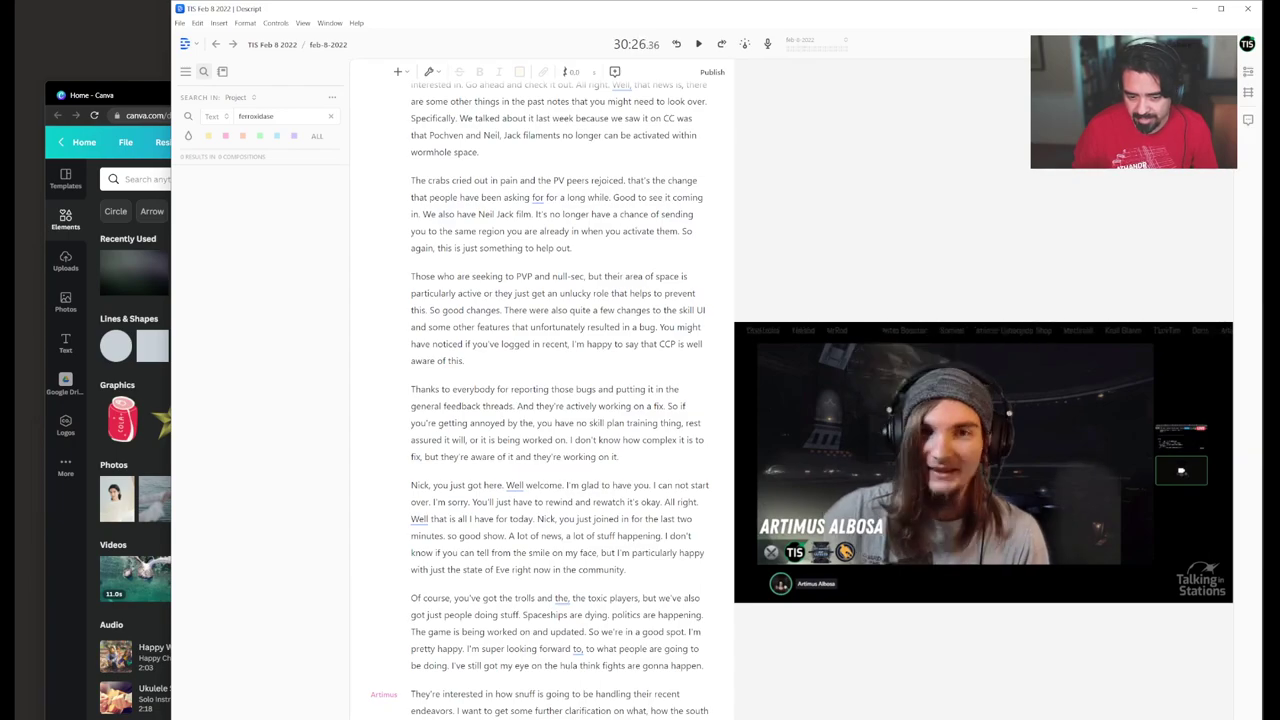
pyautogui.press('Left')
pyautogui.press('Left')
pyautogui.press('Left')
pyautogui.press('Left')
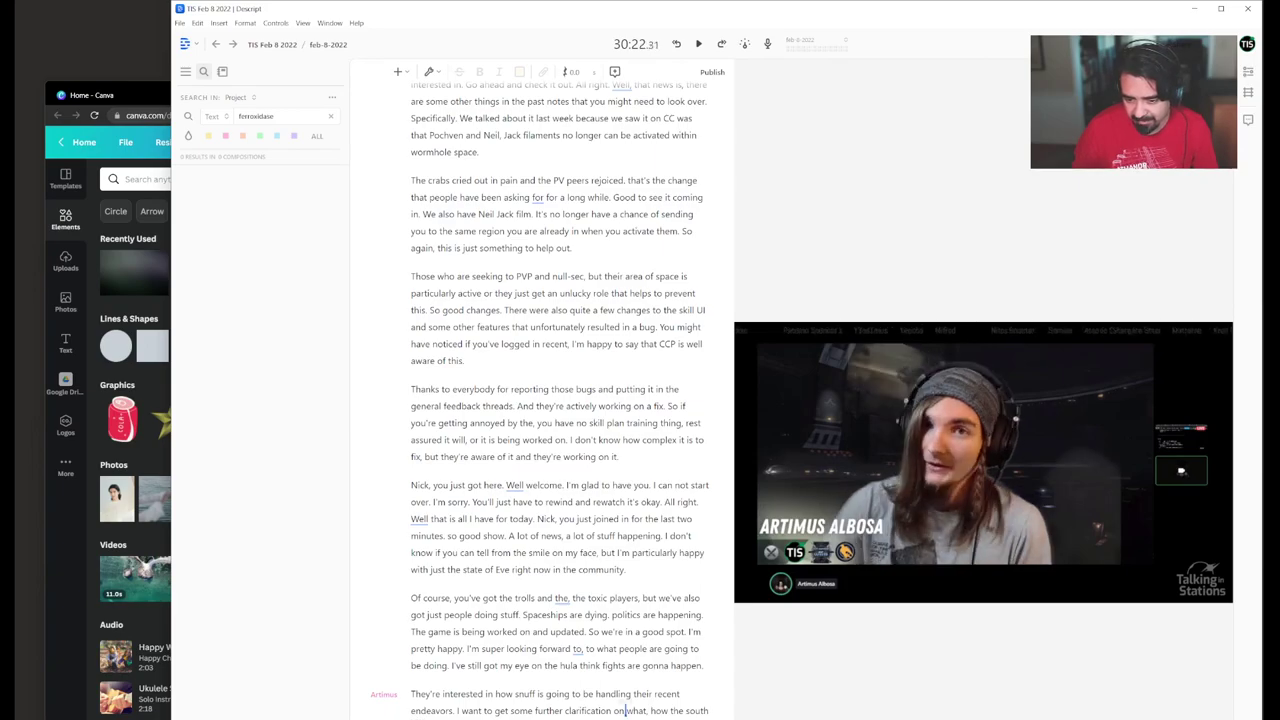
# Step: Step word by word through the surrounding transcript and park the playhead on the host's frame at 30:29.80
pyautogui.press('Down')
pyautogui.press('Down')
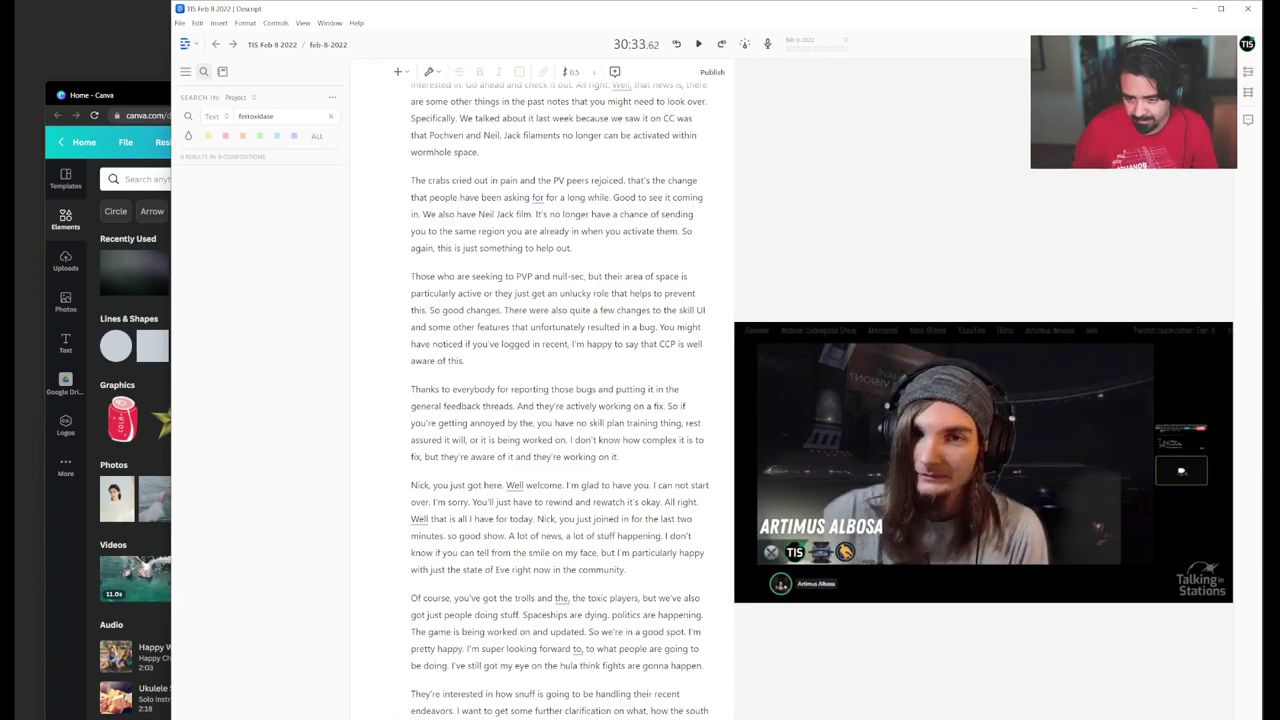
pyautogui.press('Right')
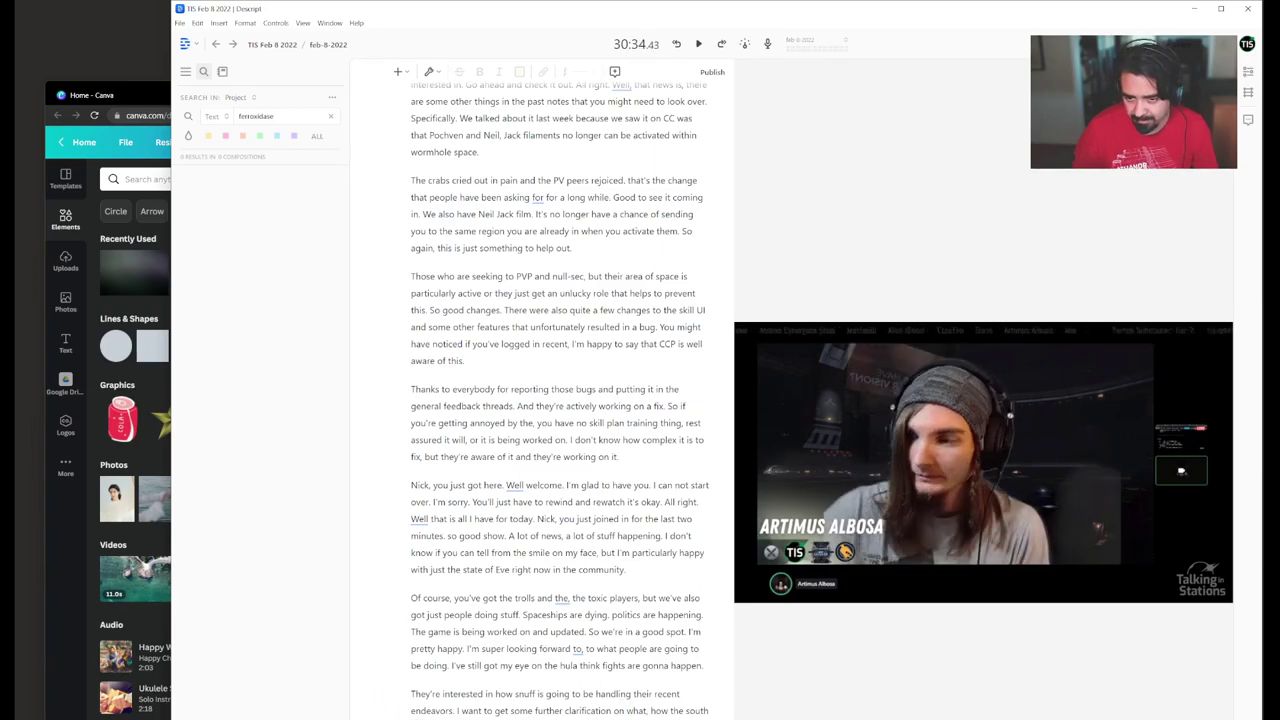
pyautogui.press('Right')
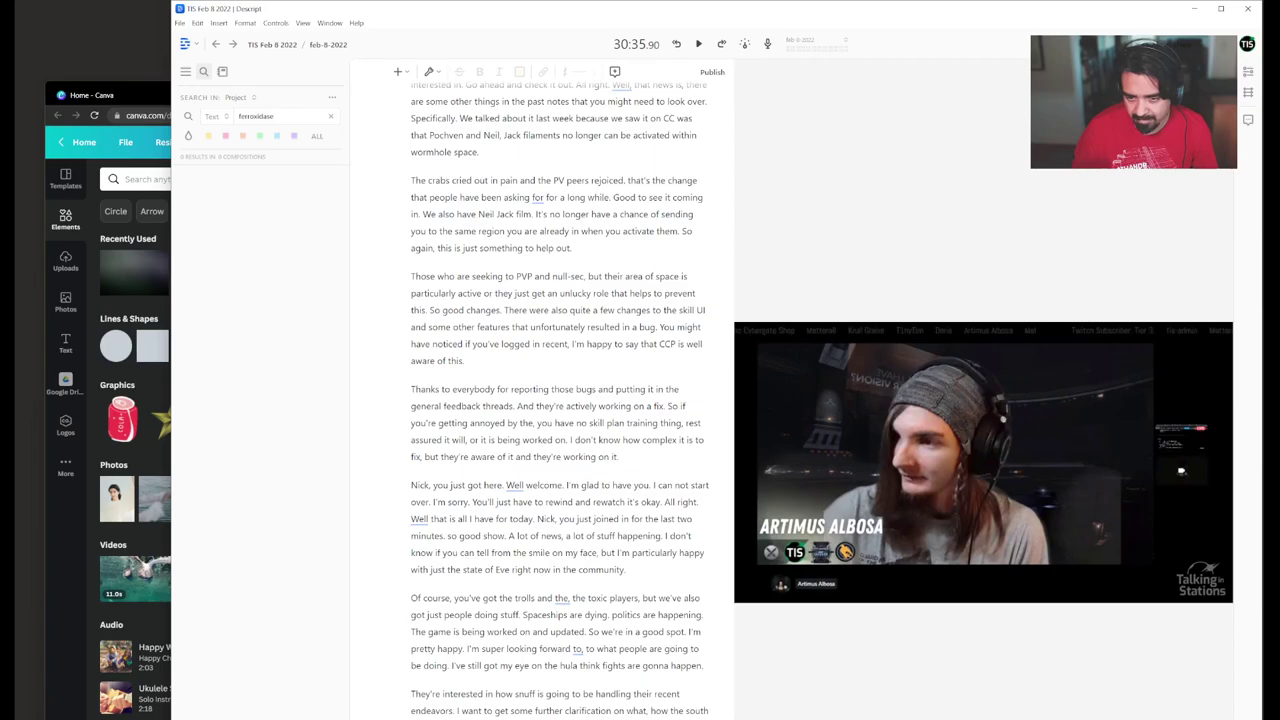
pyautogui.press('Up')
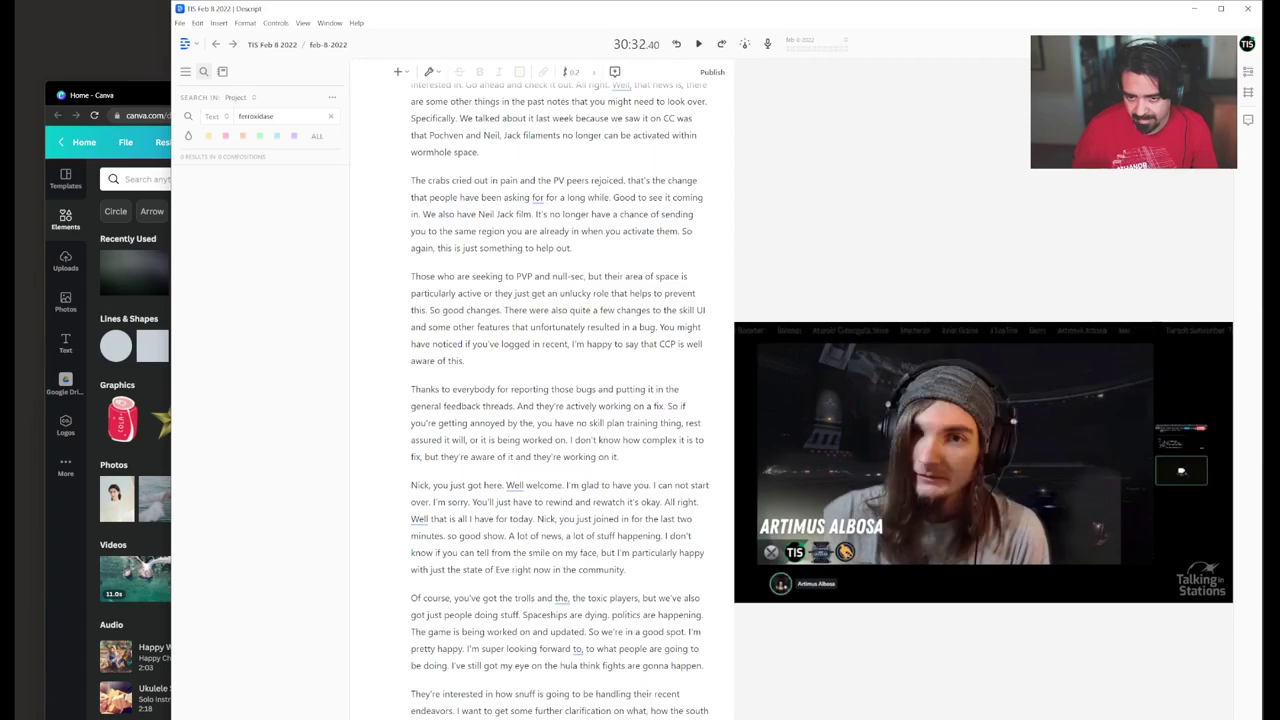
pyautogui.press('Left')
pyautogui.press('Left')
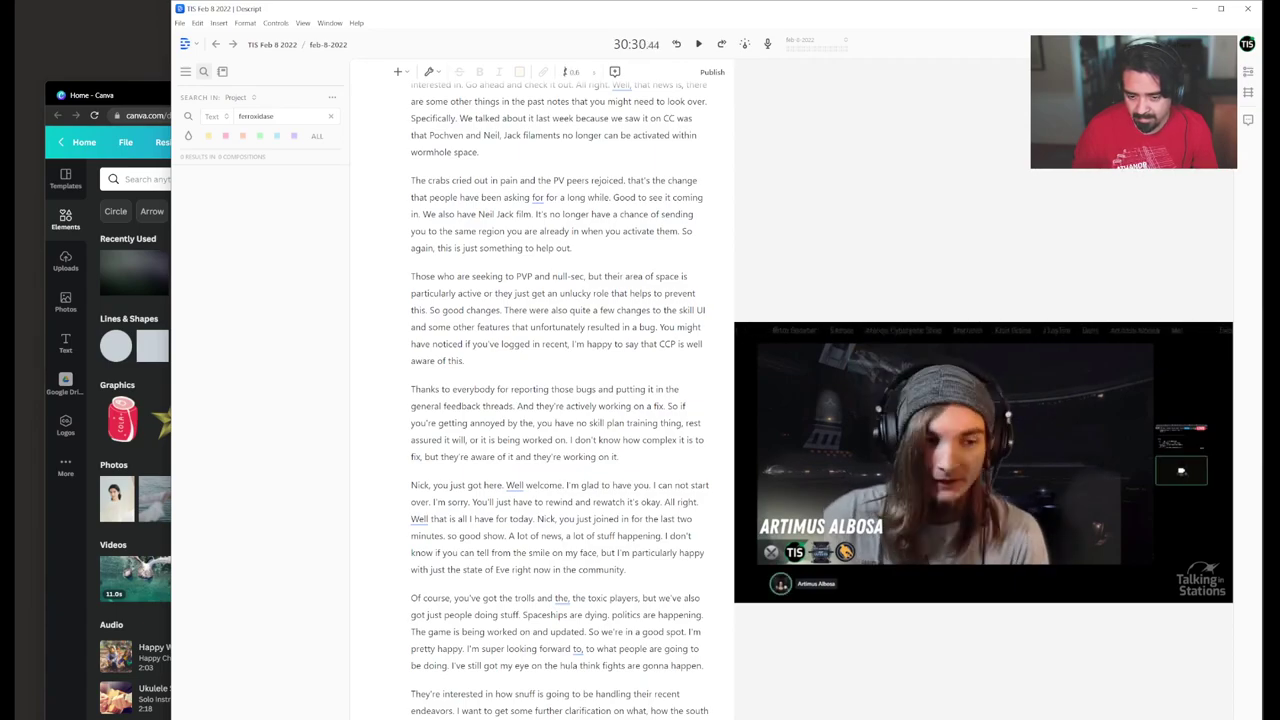
pyautogui.press('Left')
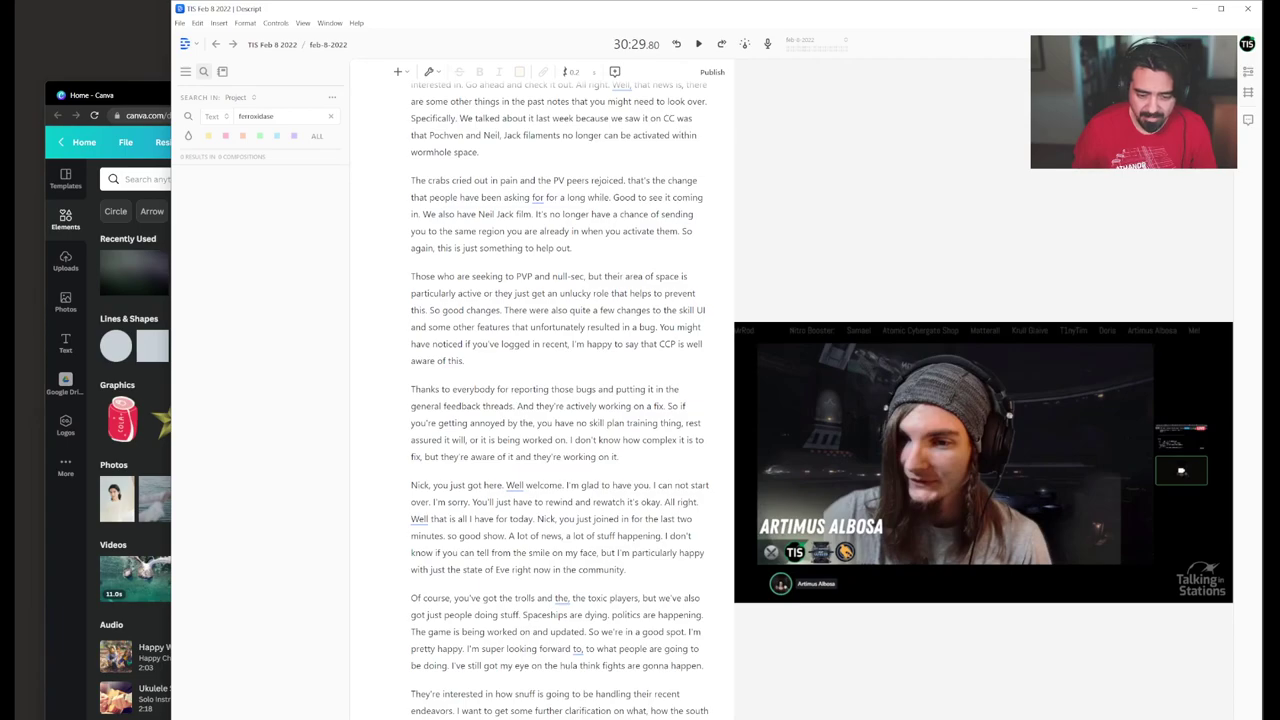
# Step: Capture a rectangular snip of the host's webcam picture from the video preview with Snipping Tool
pyautogui.press('Print')
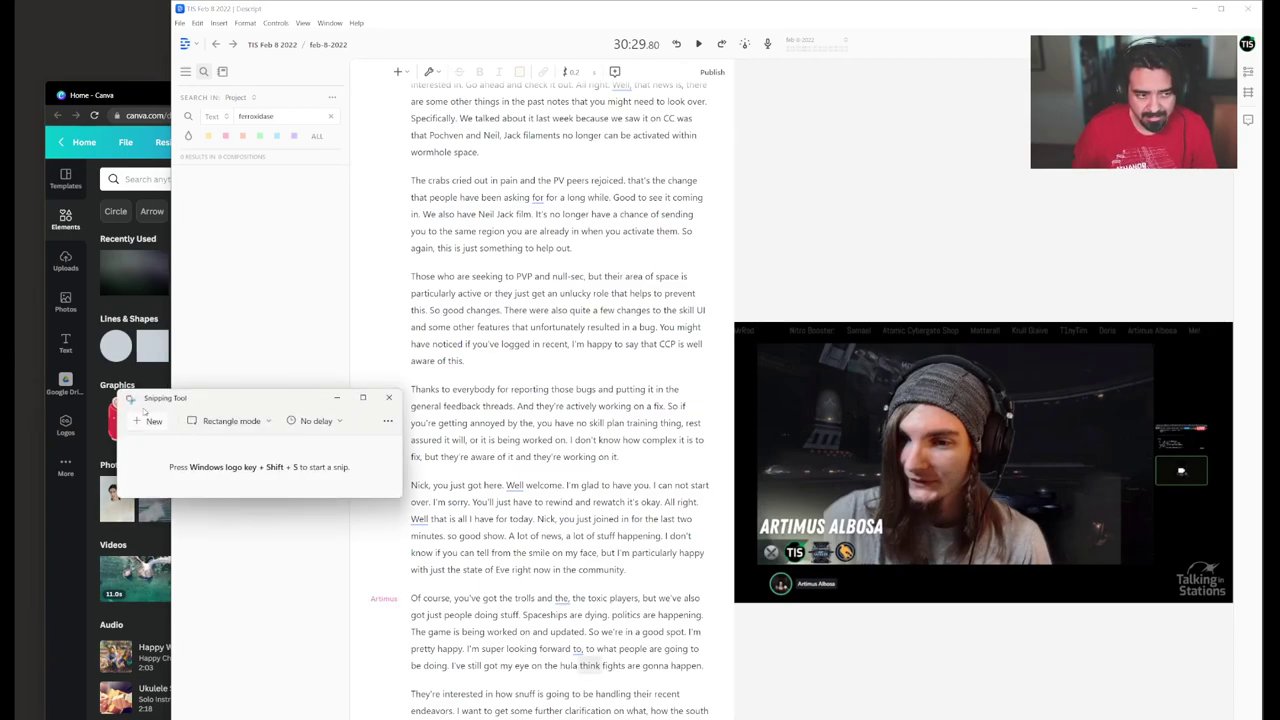
pyautogui.click(149, 420)
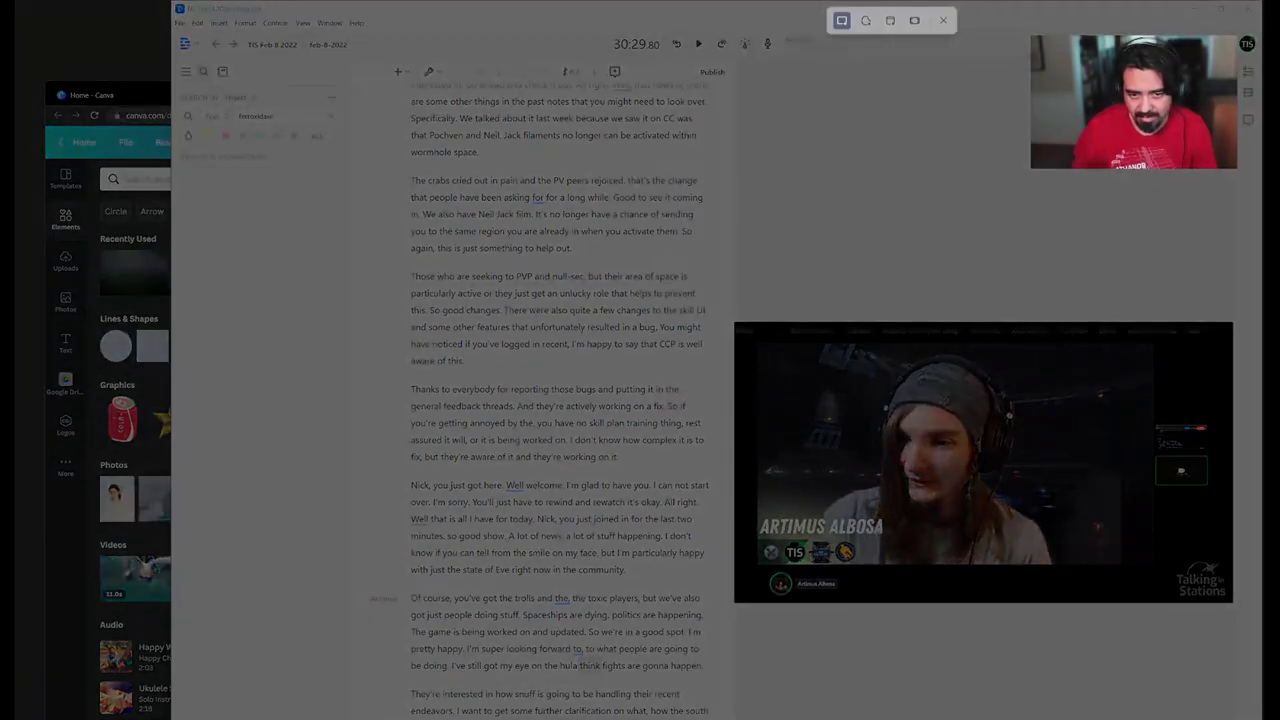
pyautogui.moveTo(754, 334); pyautogui.dragTo(1104, 568)
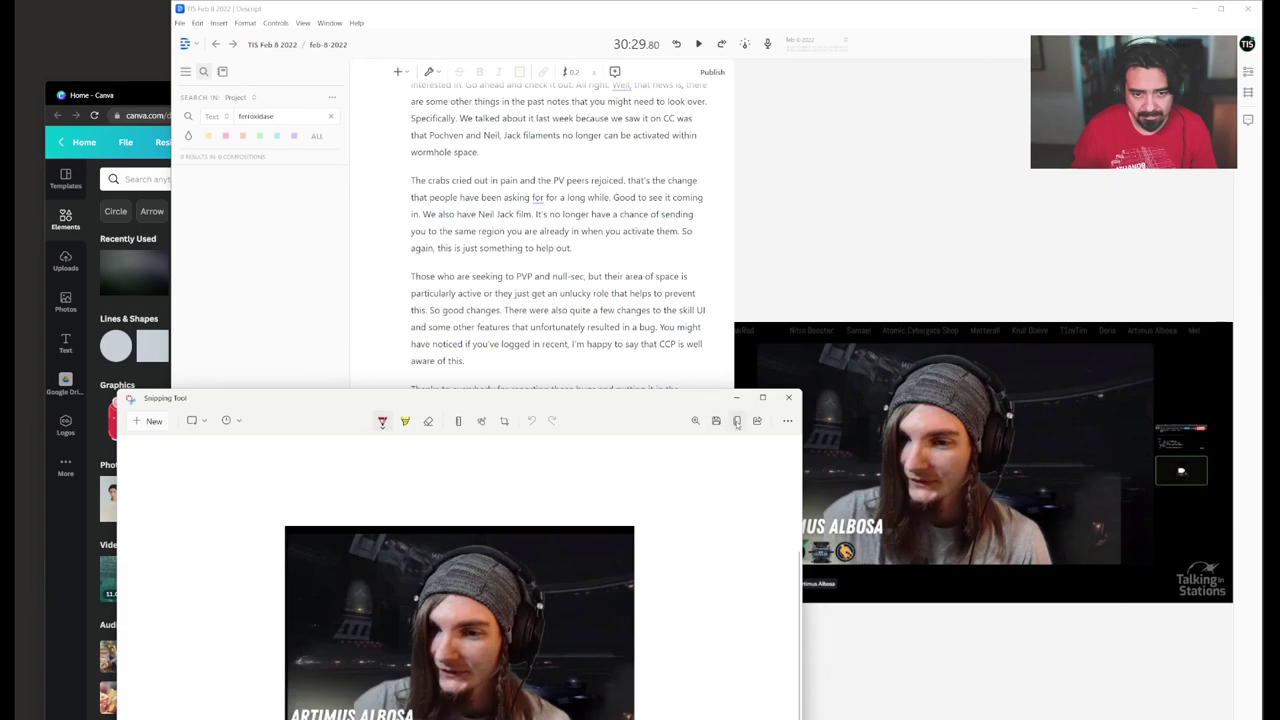
pyautogui.click(735, 397)
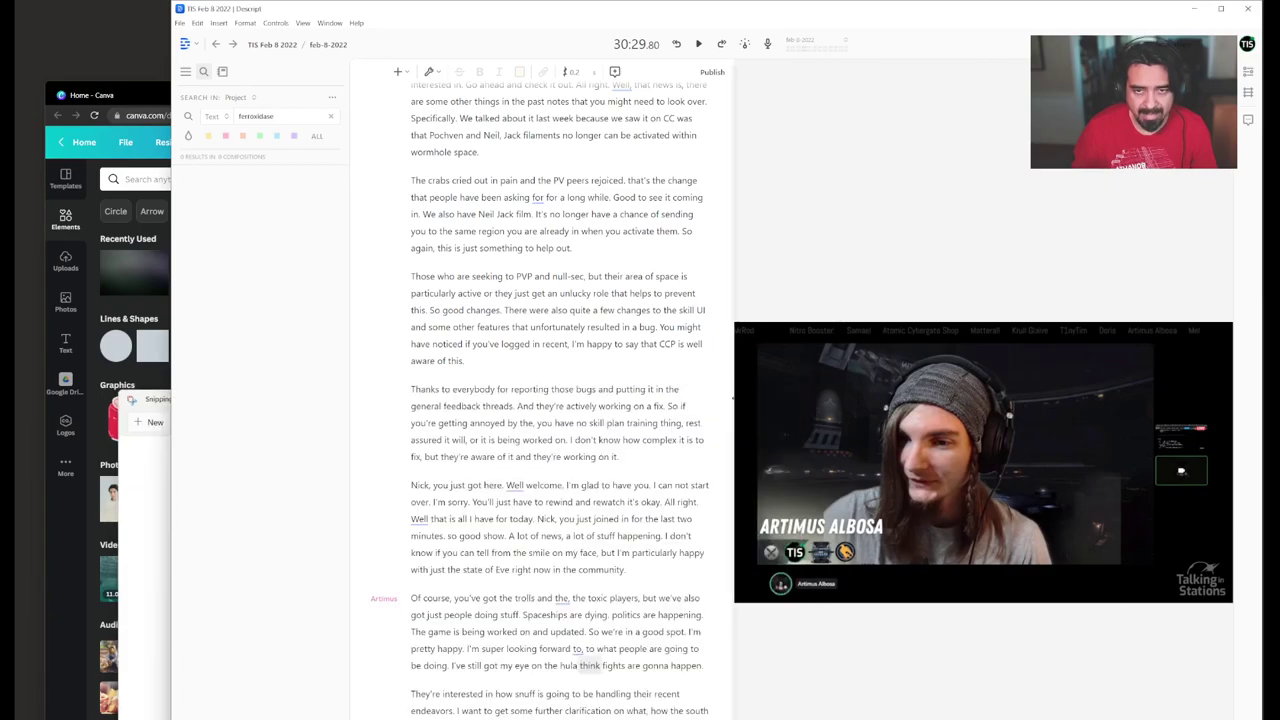
# Step: Switch to the Matts Thumbs design in Canva and paste the captured snip onto page 1
pyautogui.click(1197, 8)
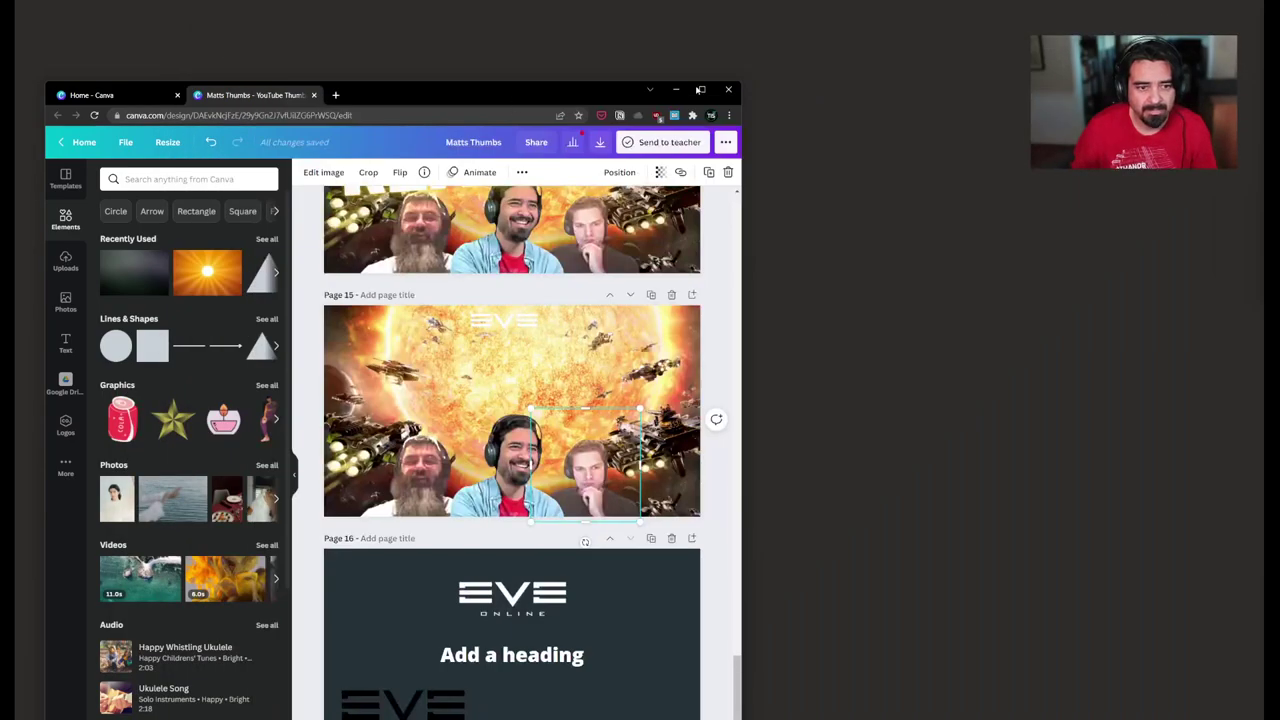
pyautogui.moveTo(699, 90); pyautogui.dragTo(893, 63)
pyautogui.scroll(5, 810, 543)
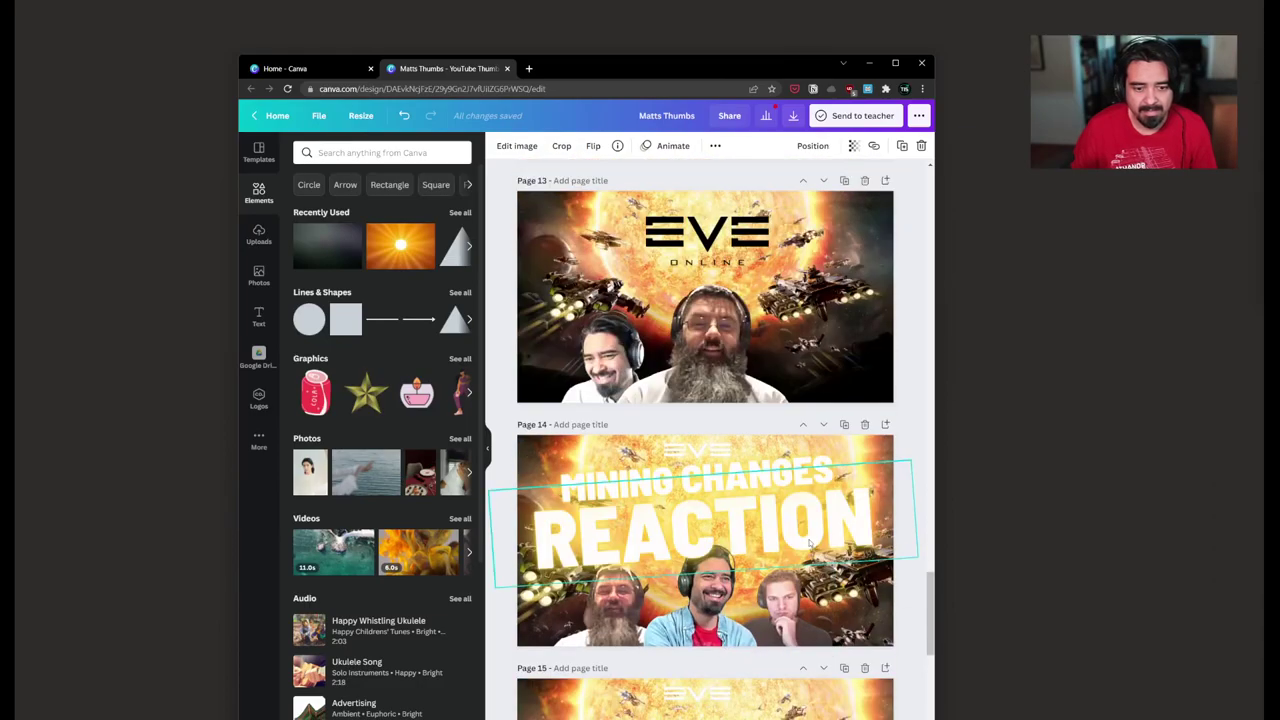
pyautogui.scroll(15, 810, 543)
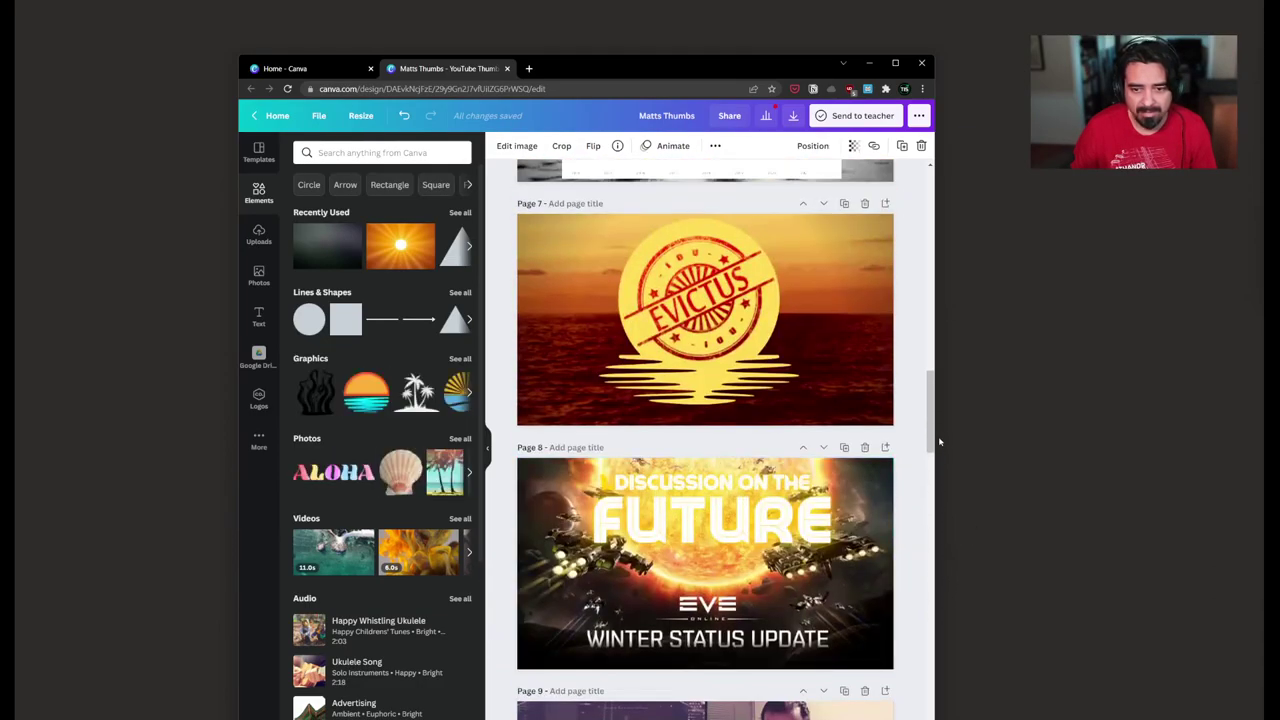
pyautogui.moveTo(931, 441); pyautogui.dragTo(931, 178)
pyautogui.click(737, 323)
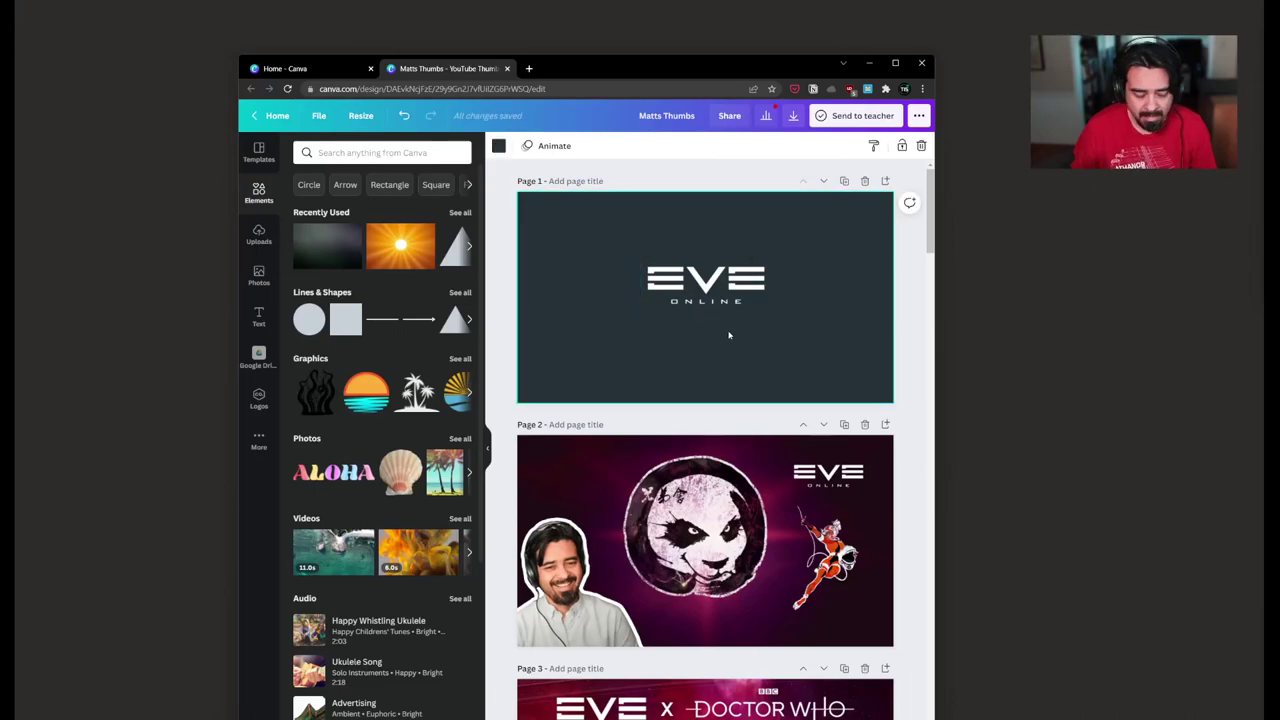
pyautogui.hotkey('ctrl', 'v')
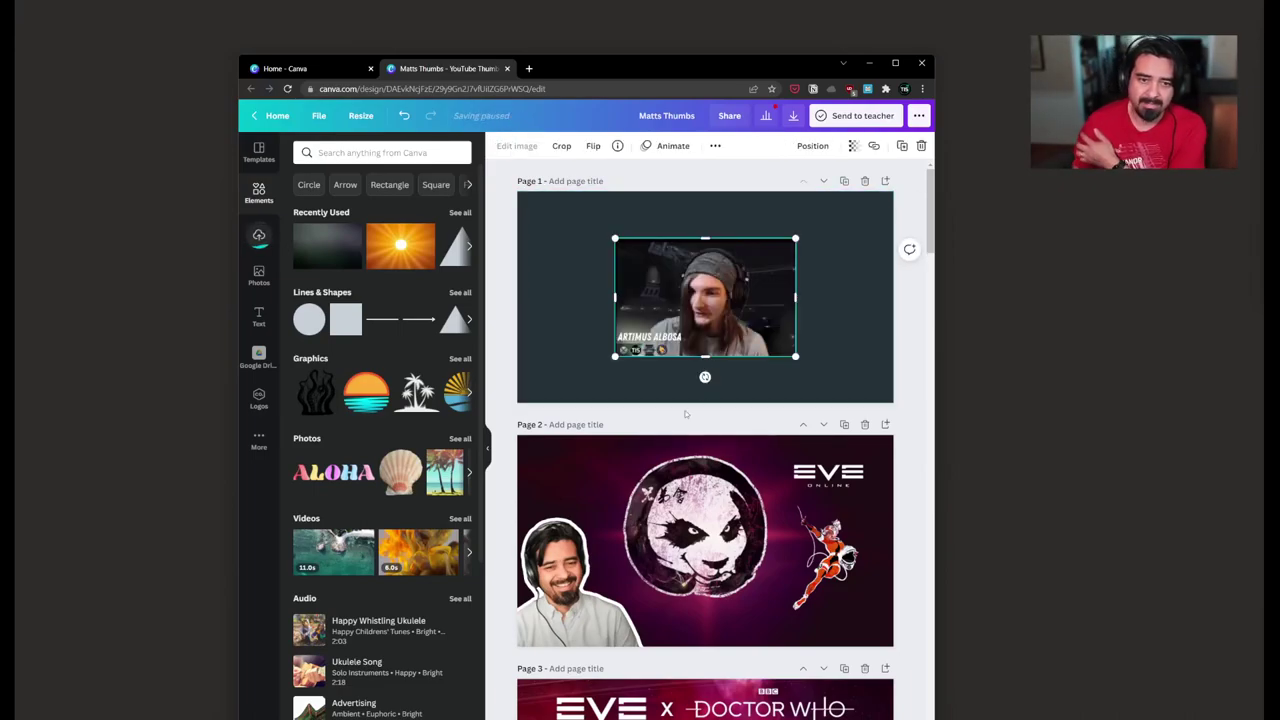
# Step: Enlarge the pasted snip slightly and move it up and left of the page 1 centre, partly over the EVE Online logo
pyautogui.moveTo(700, 324); pyautogui.dragTo(680, 307)
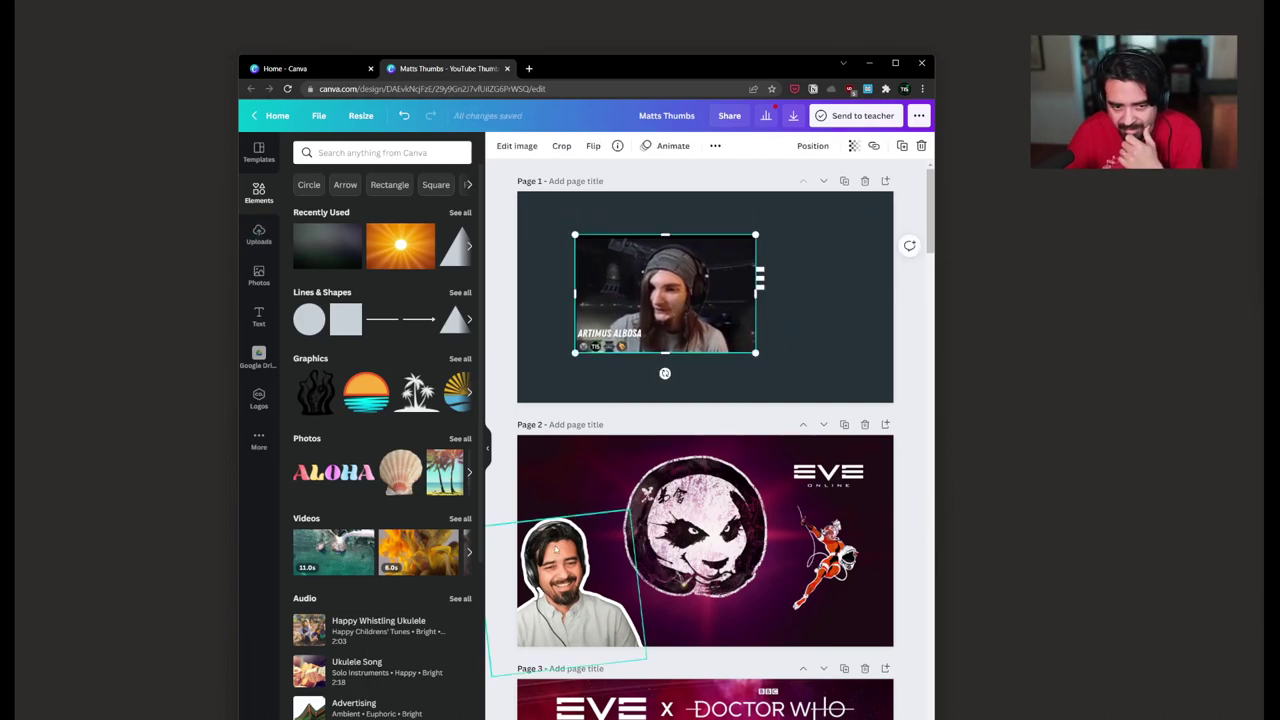
pyautogui.click(572, 580)
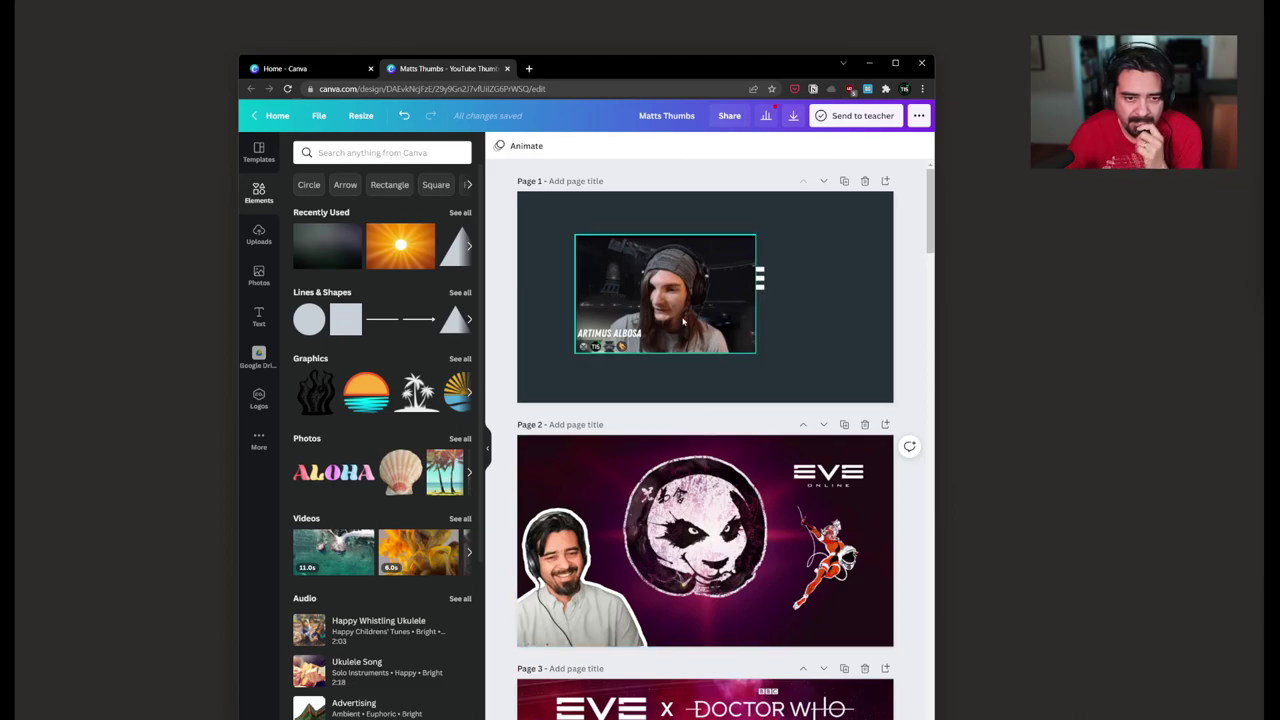
pyautogui.click(735, 347)
pyautogui.moveTo(754, 355); pyautogui.dragTo(777, 366)
pyautogui.moveTo(709, 325); pyautogui.dragTo(636, 251)
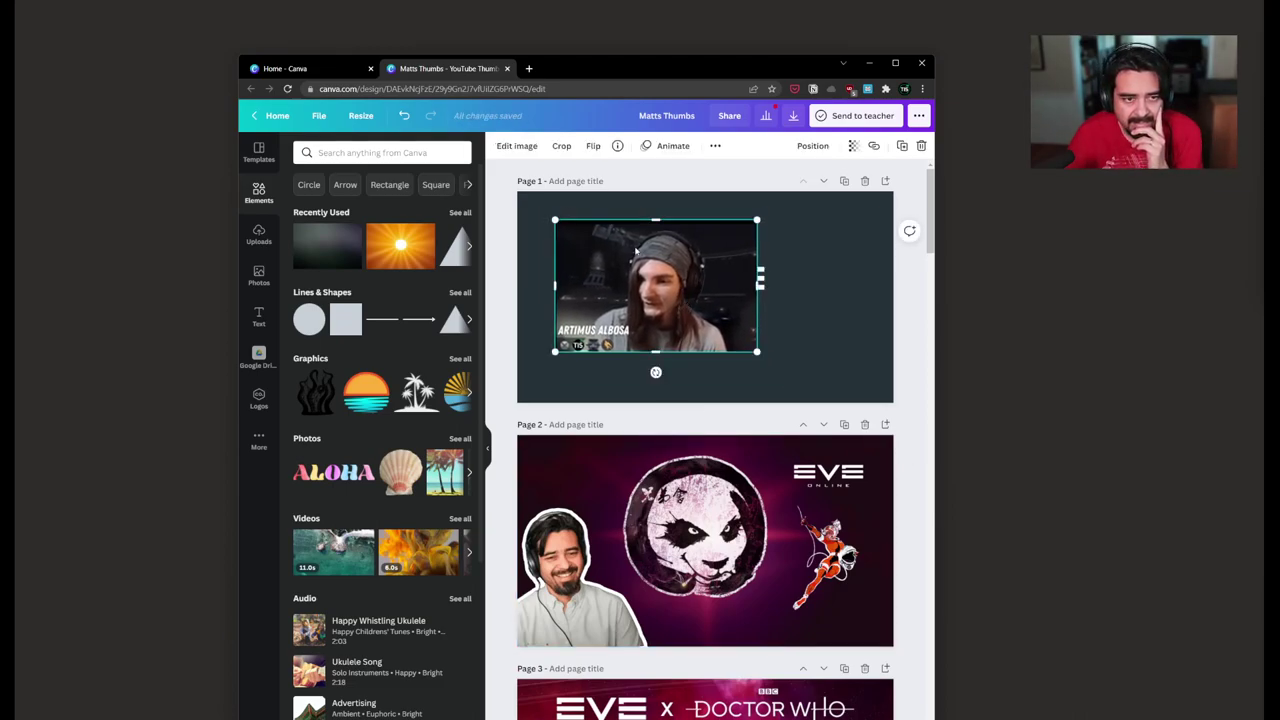
# Step: Remove the background from the pasted snip with Background Remover
pyautogui.click(515, 146)
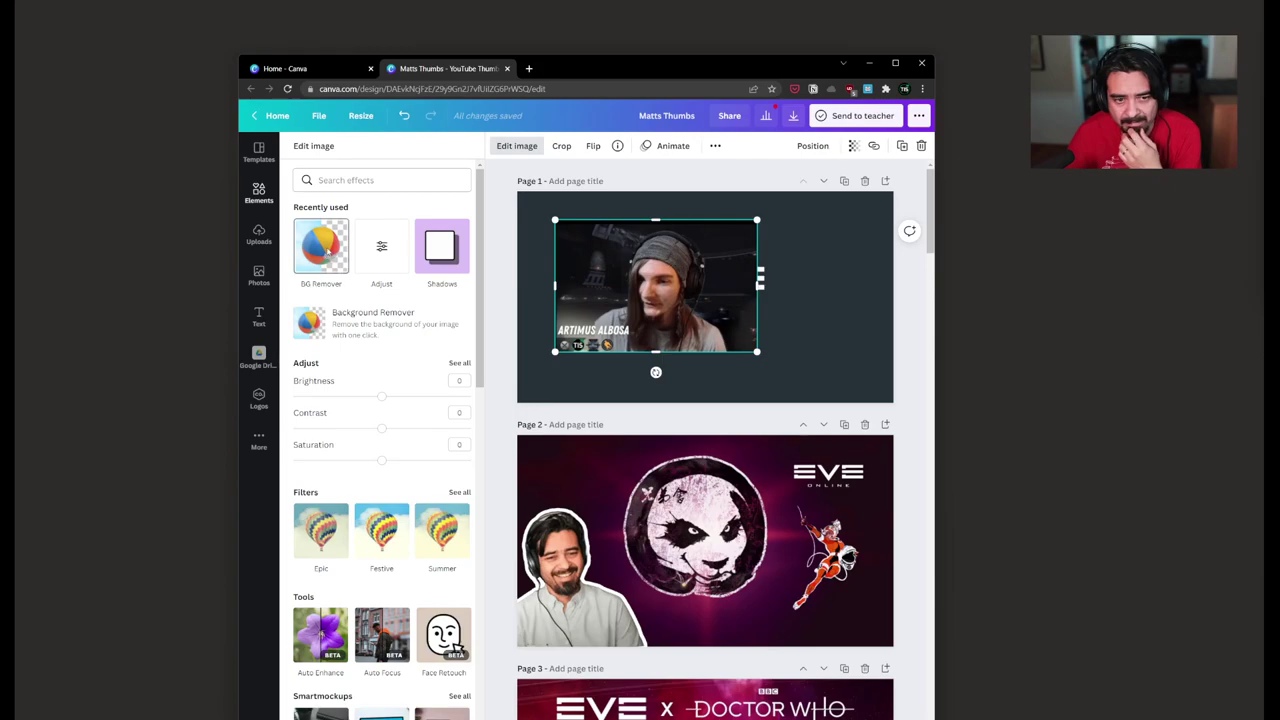
pyautogui.click(321, 245)
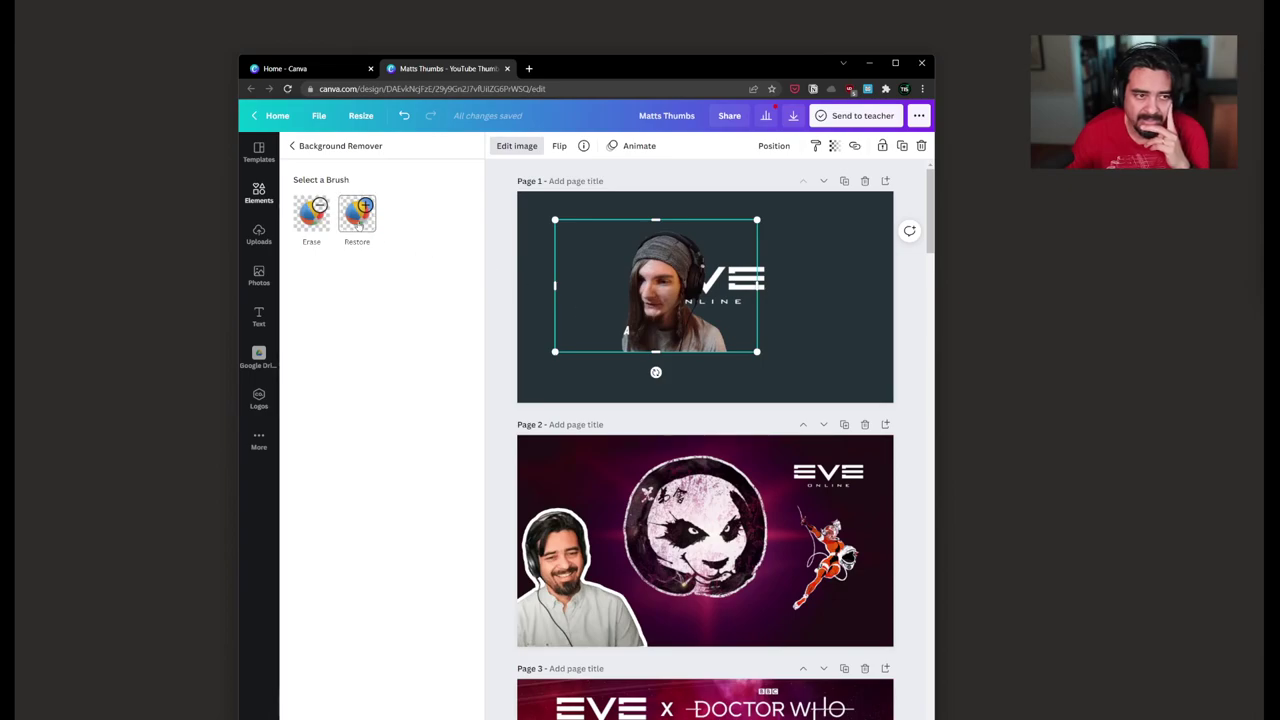
# Step: Restore the host's missing shoulder and arm using the Restore brush at size 52 with the original image shown
pyautogui.click(359, 230)
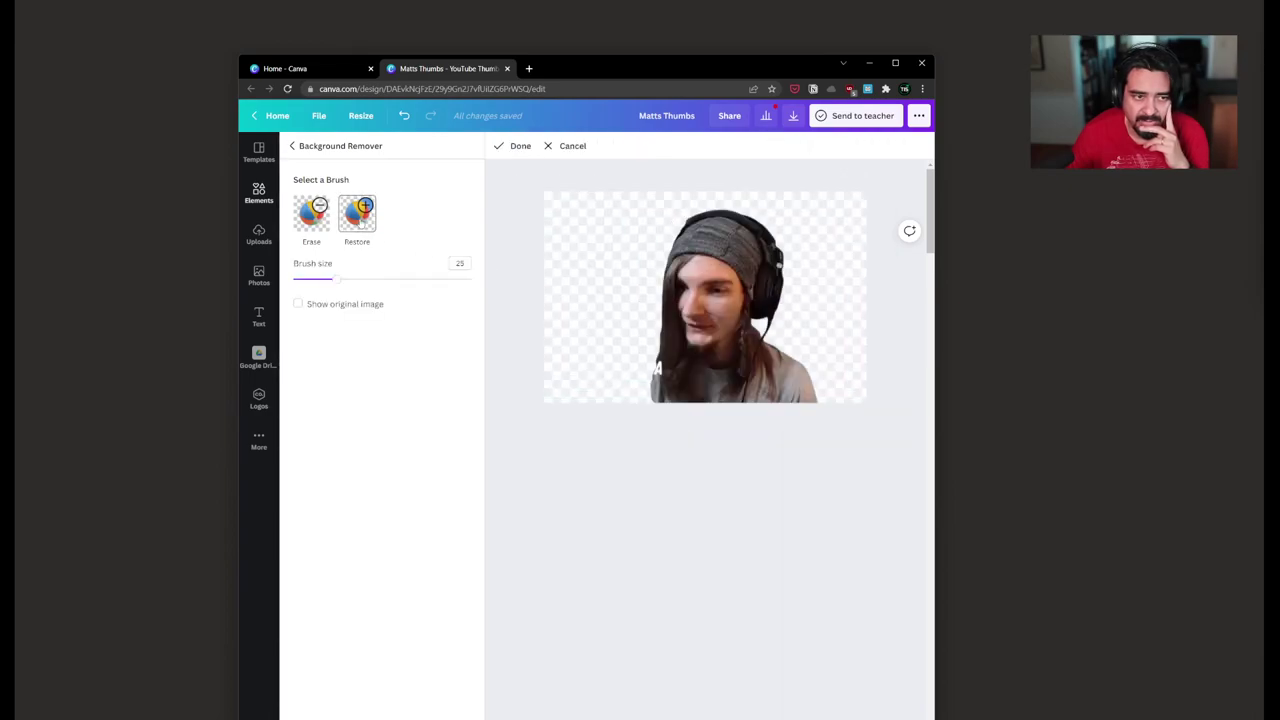
pyautogui.moveTo(333, 279); pyautogui.dragTo(383, 279)
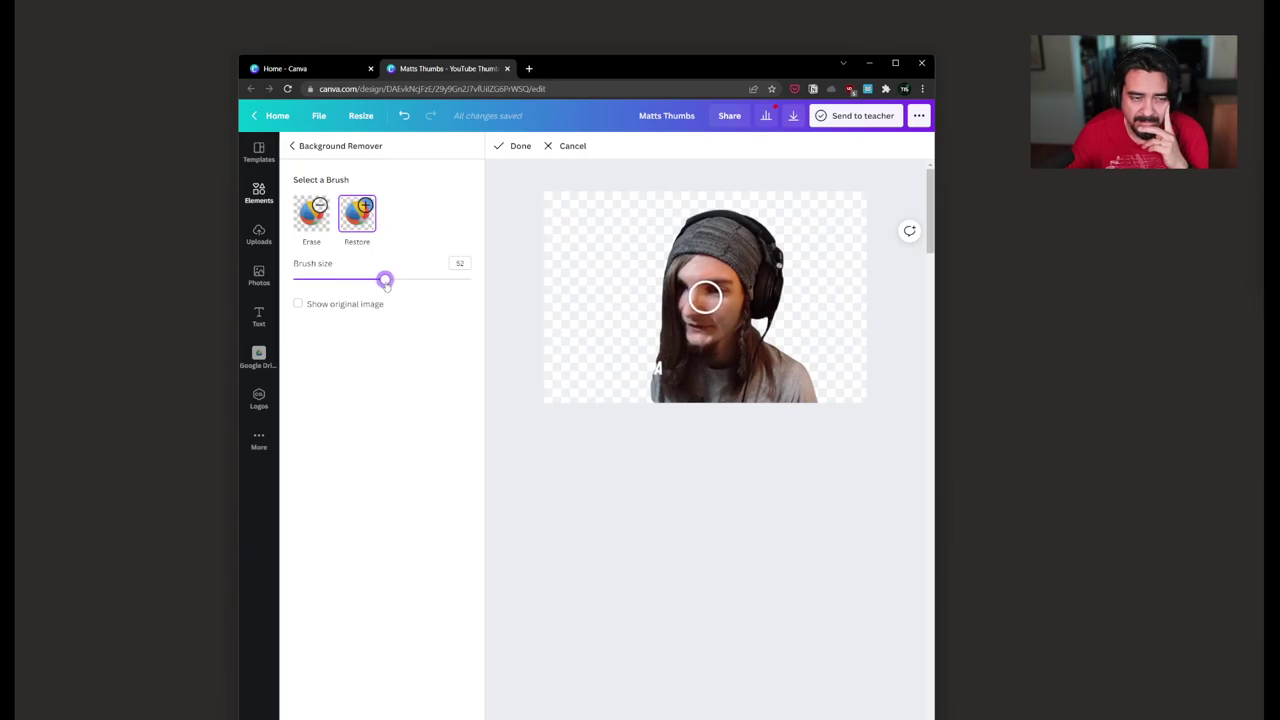
pyautogui.click(342, 308)
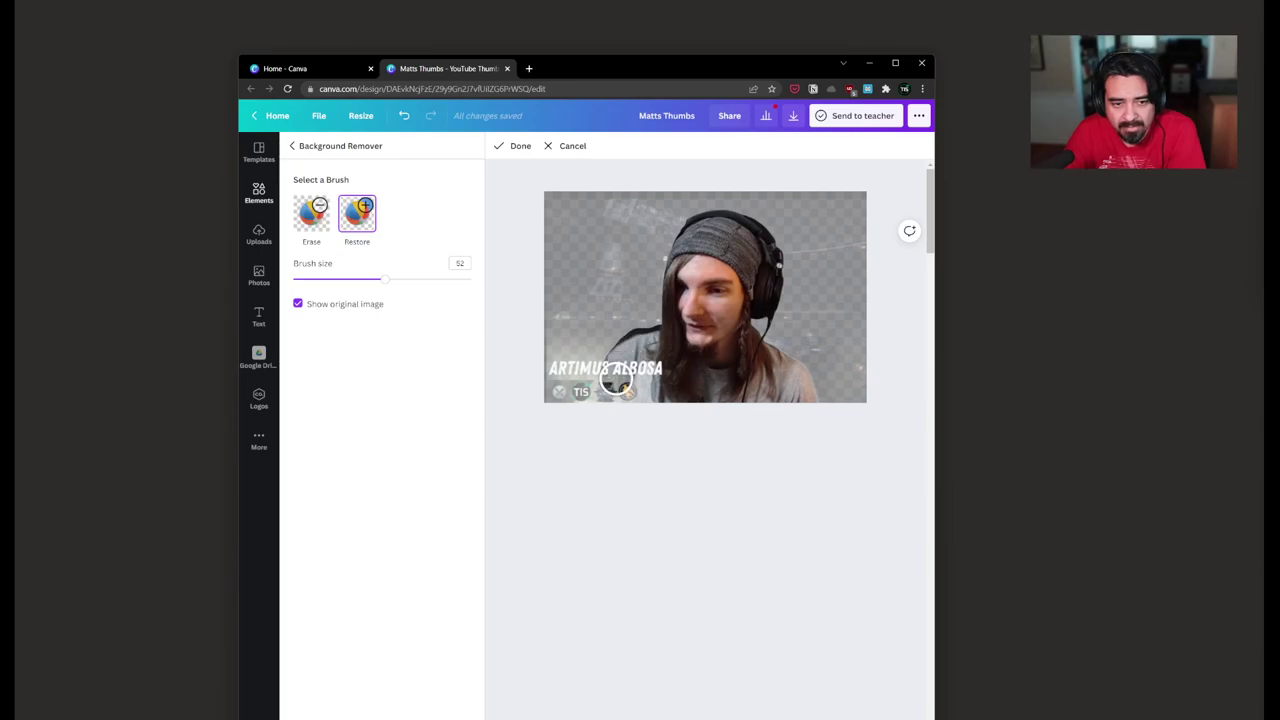
pyautogui.moveTo(600, 392)
pyautogui.mouseDown()
pyautogui.moveTo(648, 370)
pyautogui.moveTo(655, 393)
pyautogui.mouseUp()
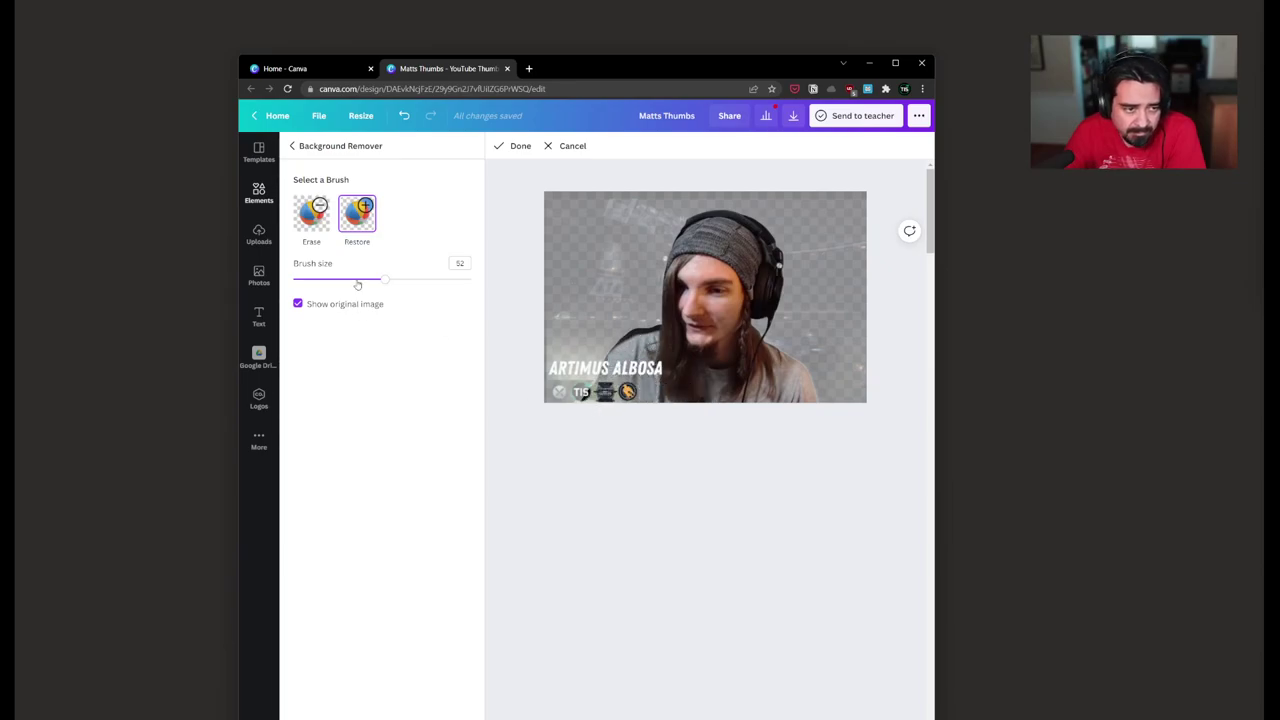
# Step: Reduce the brush size to 15, switch to the Erase brush and apply the cutout edits
pyautogui.moveTo(357, 284); pyautogui.dragTo(317, 280)
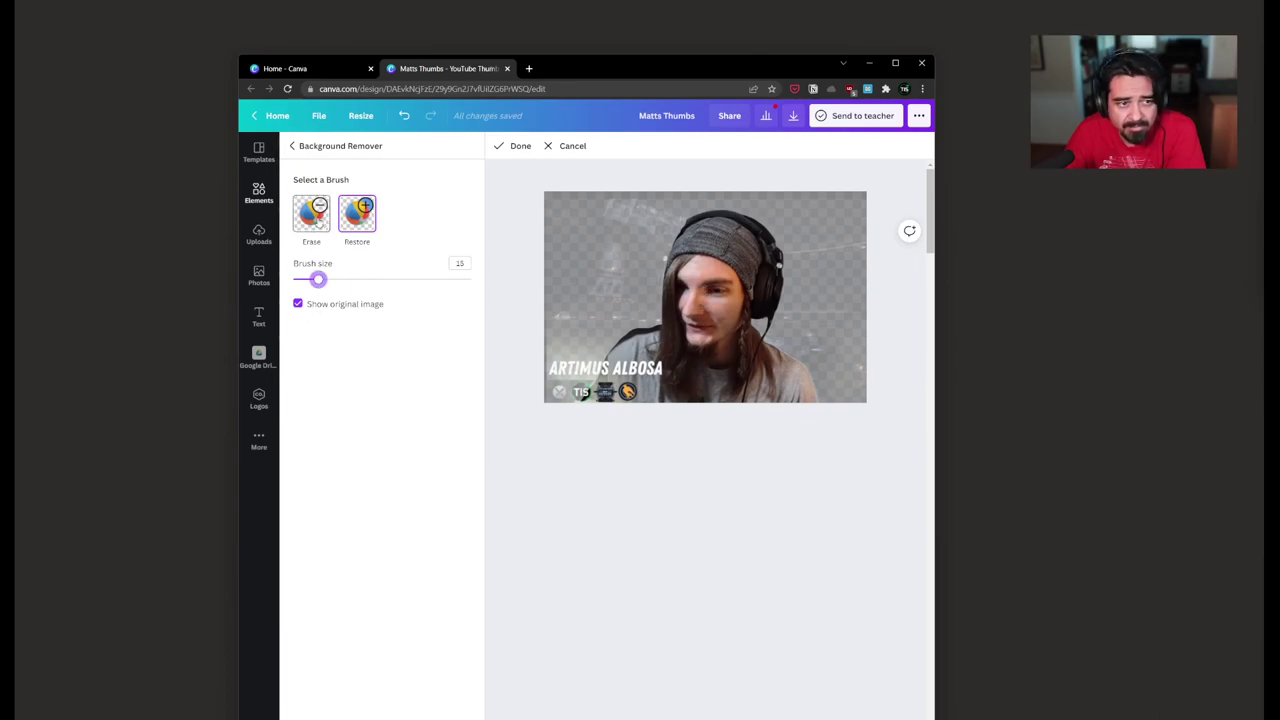
pyautogui.click(312, 214)
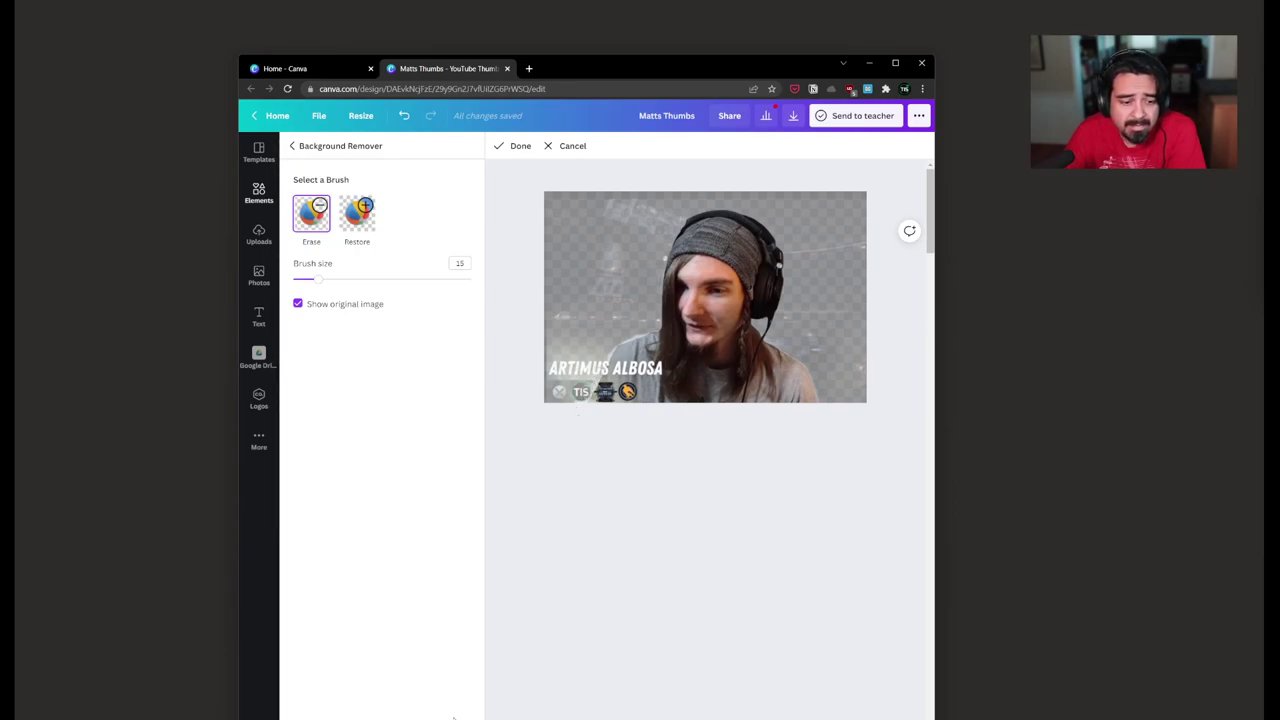
pyautogui.click(511, 147)
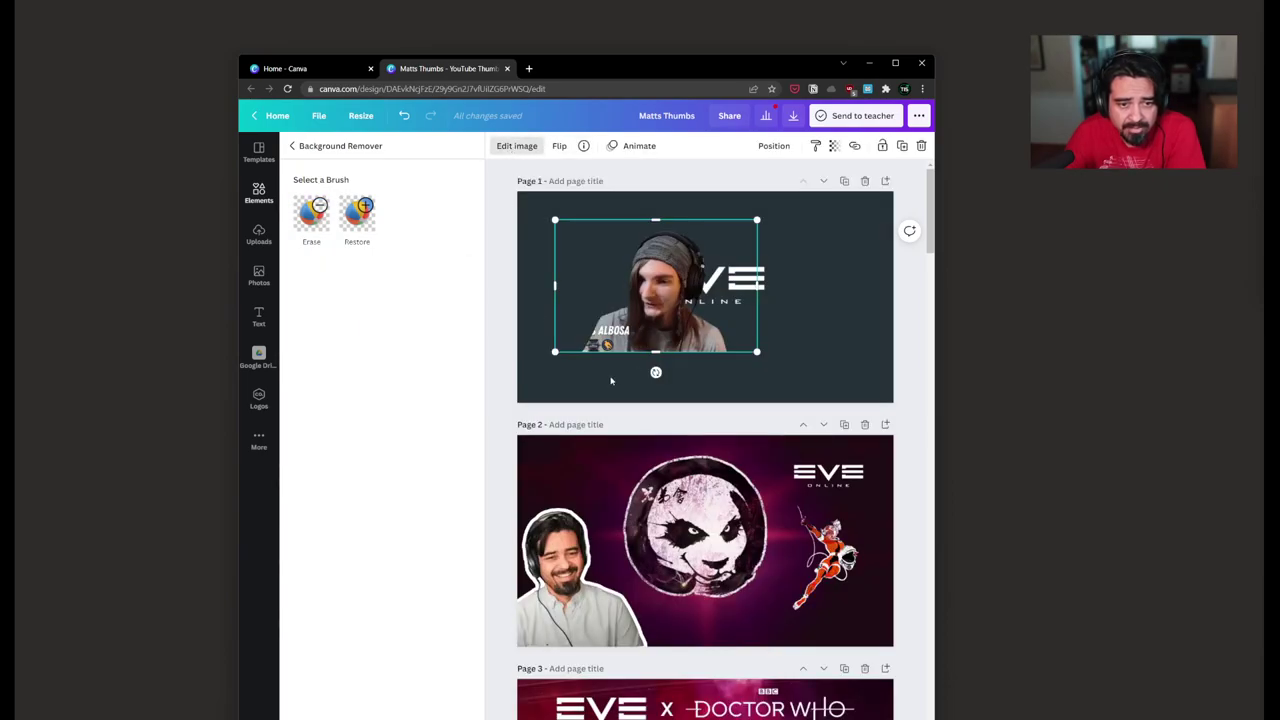
# Step: Place the host cutout in page 1's lower-right corner, enlarge it to about 874 × 572, and return to the image effects
pyautogui.moveTo(664, 291); pyautogui.dragTo(832, 337)
pyautogui.moveTo(731, 276); pyautogui.dragTo(675, 235)
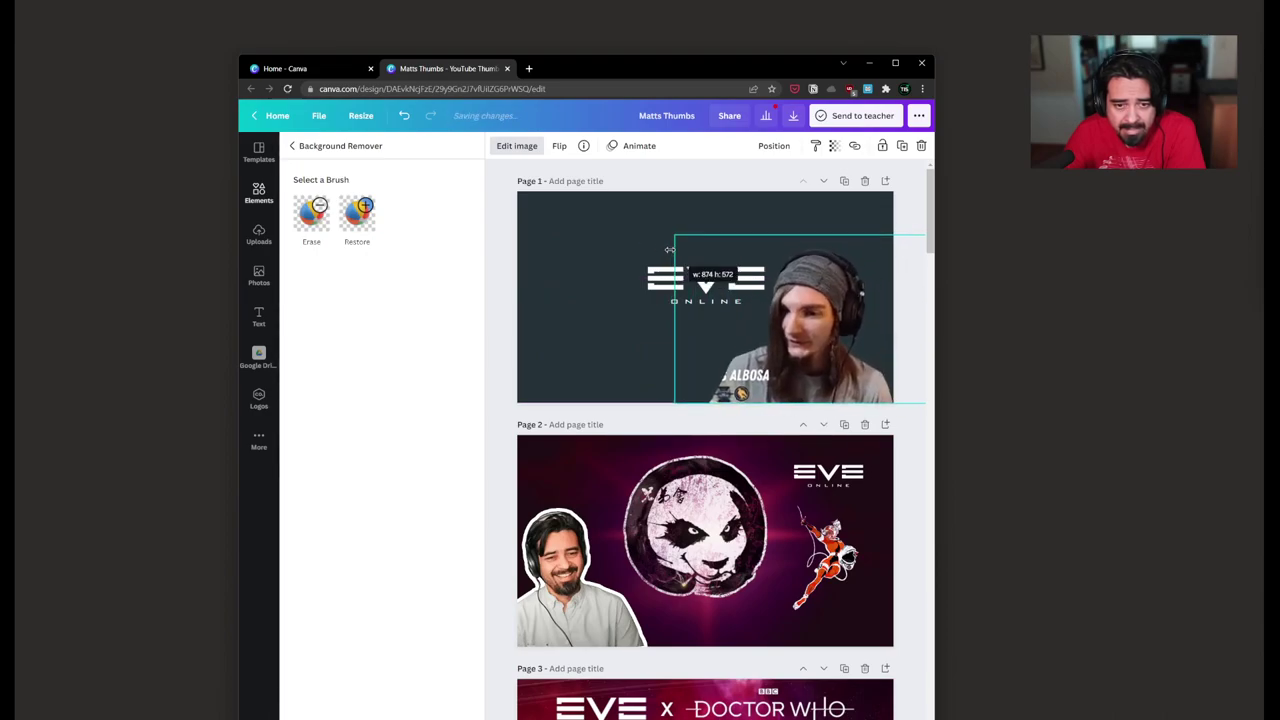
pyautogui.moveTo(828, 355); pyautogui.dragTo(832, 355)
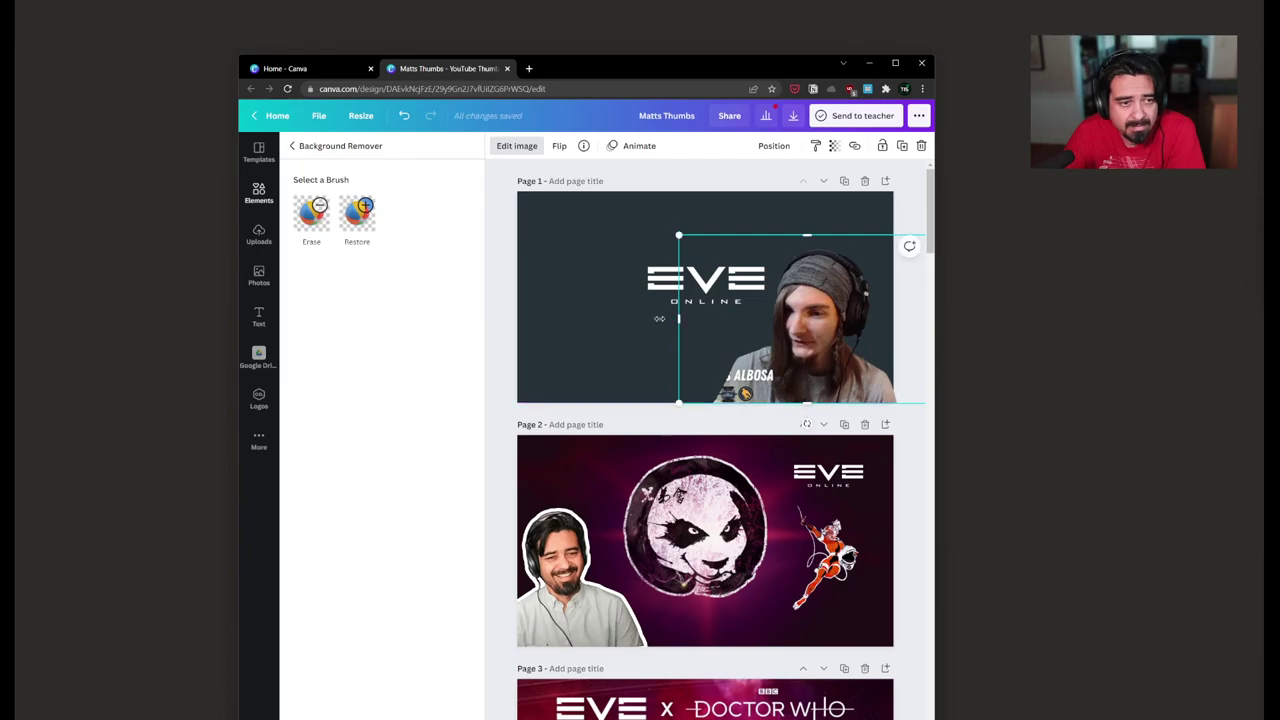
pyautogui.click(355, 147)
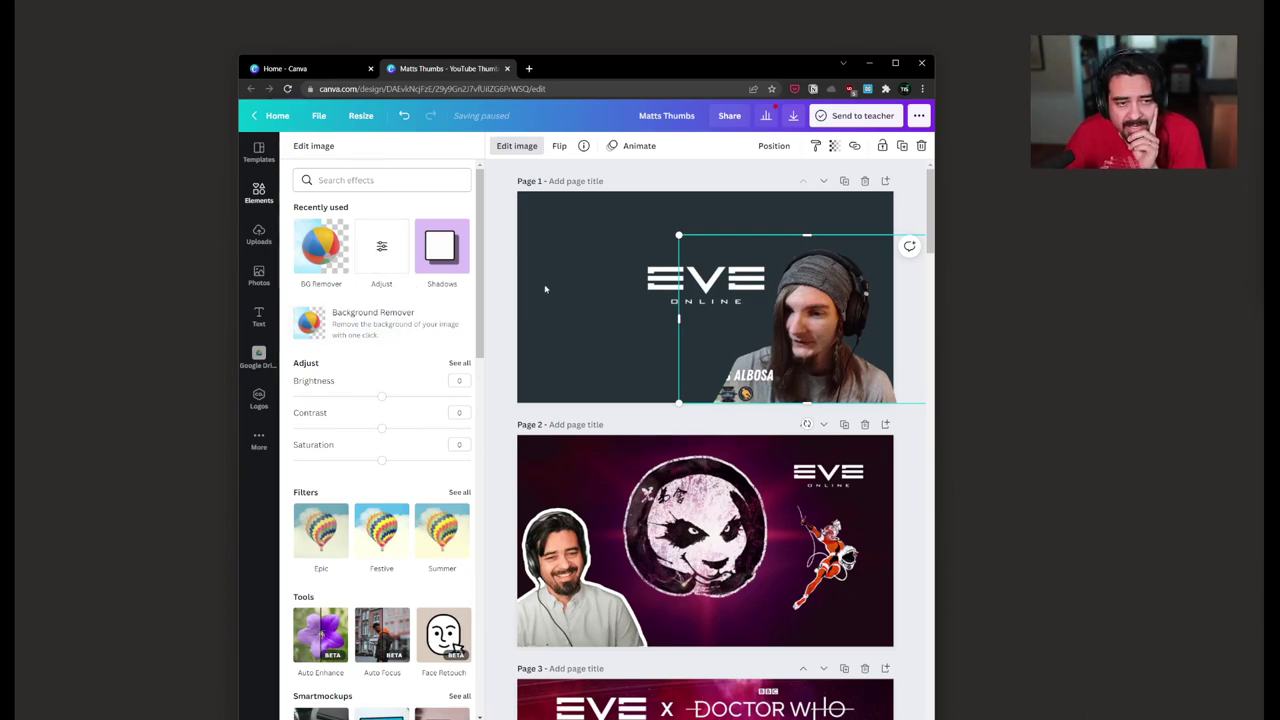
# Step: Apply a Glow shadow to the host cutout on page 1 with size 13 and white as its color
pyautogui.click(439, 268)
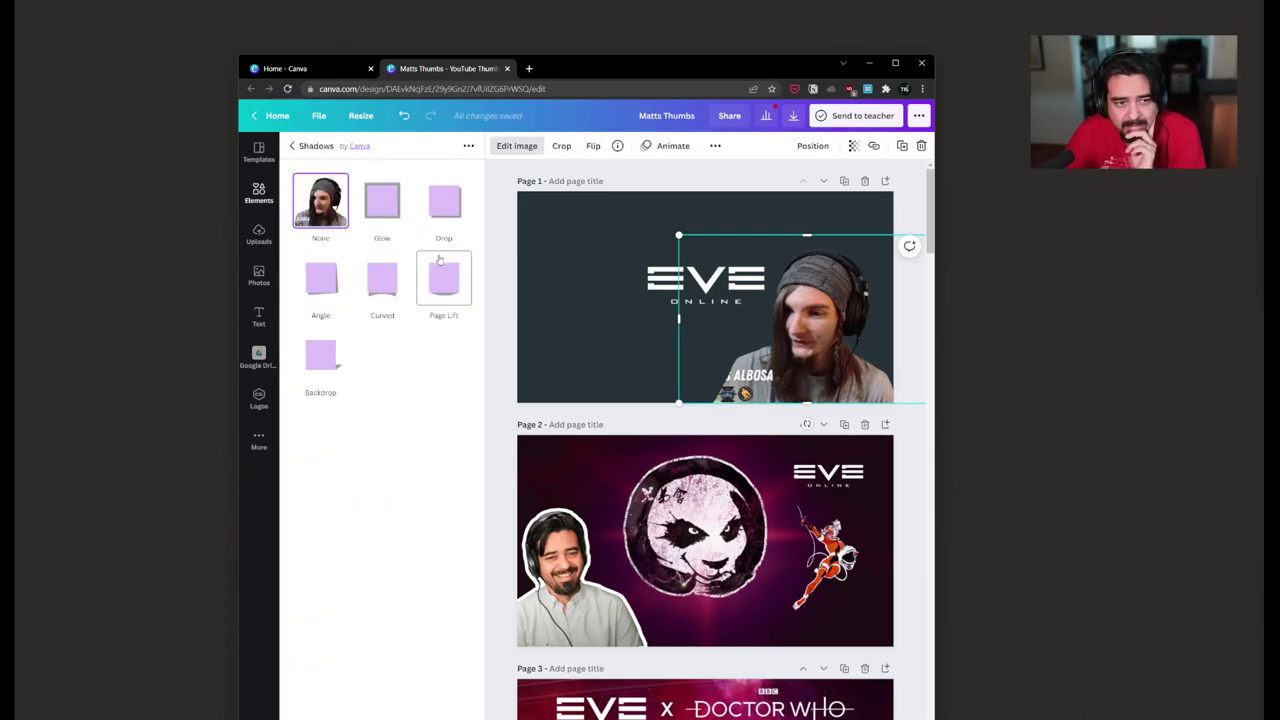
pyautogui.click(389, 213)
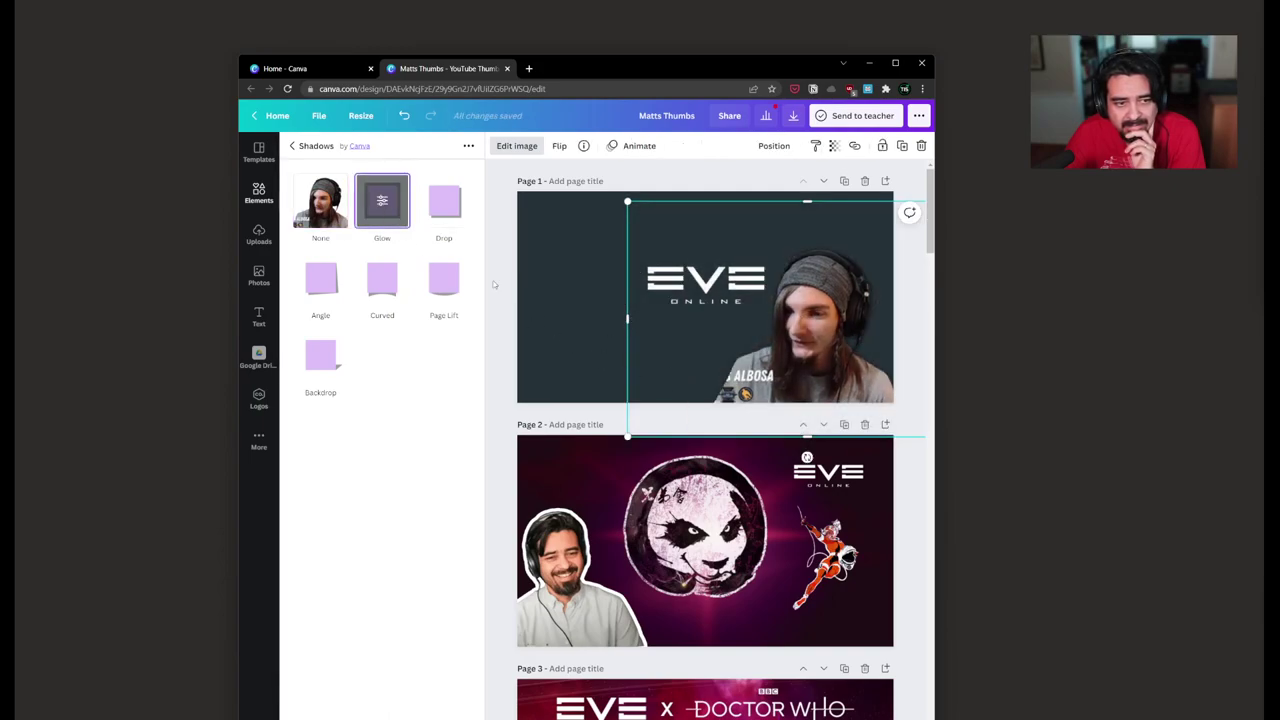
pyautogui.click(381, 208)
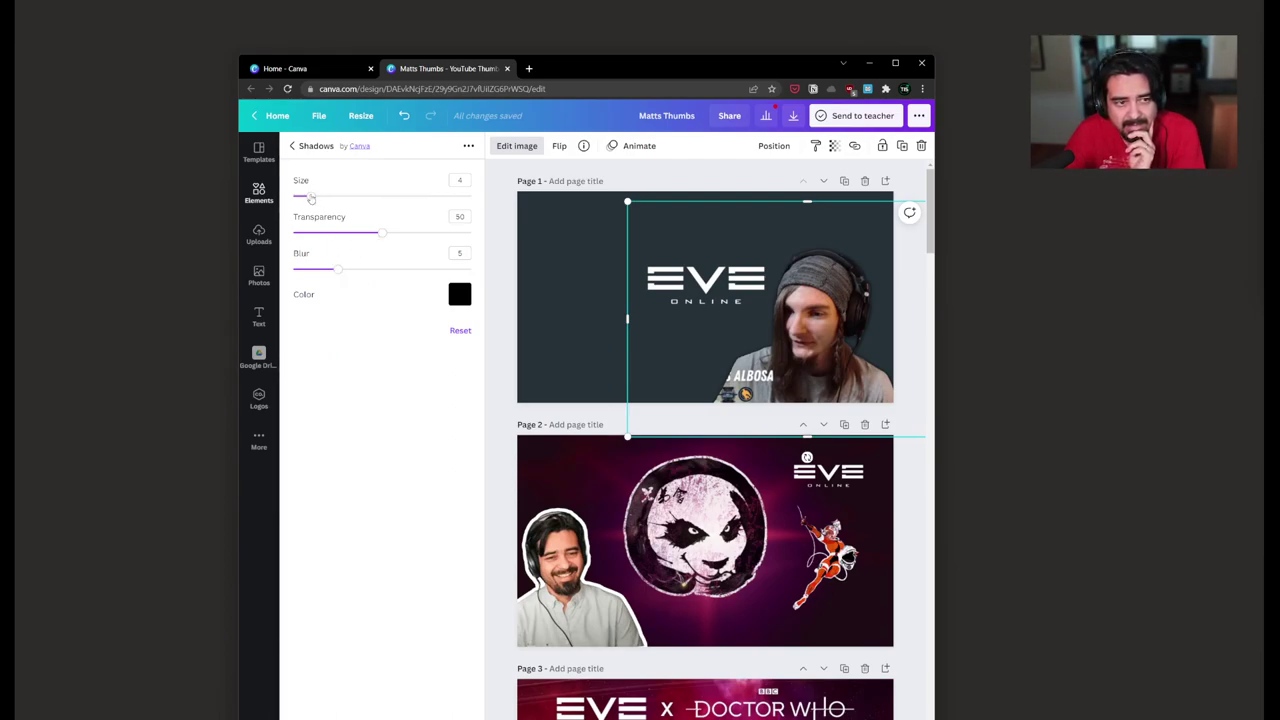
pyautogui.moveTo(311, 198); pyautogui.dragTo(351, 197)
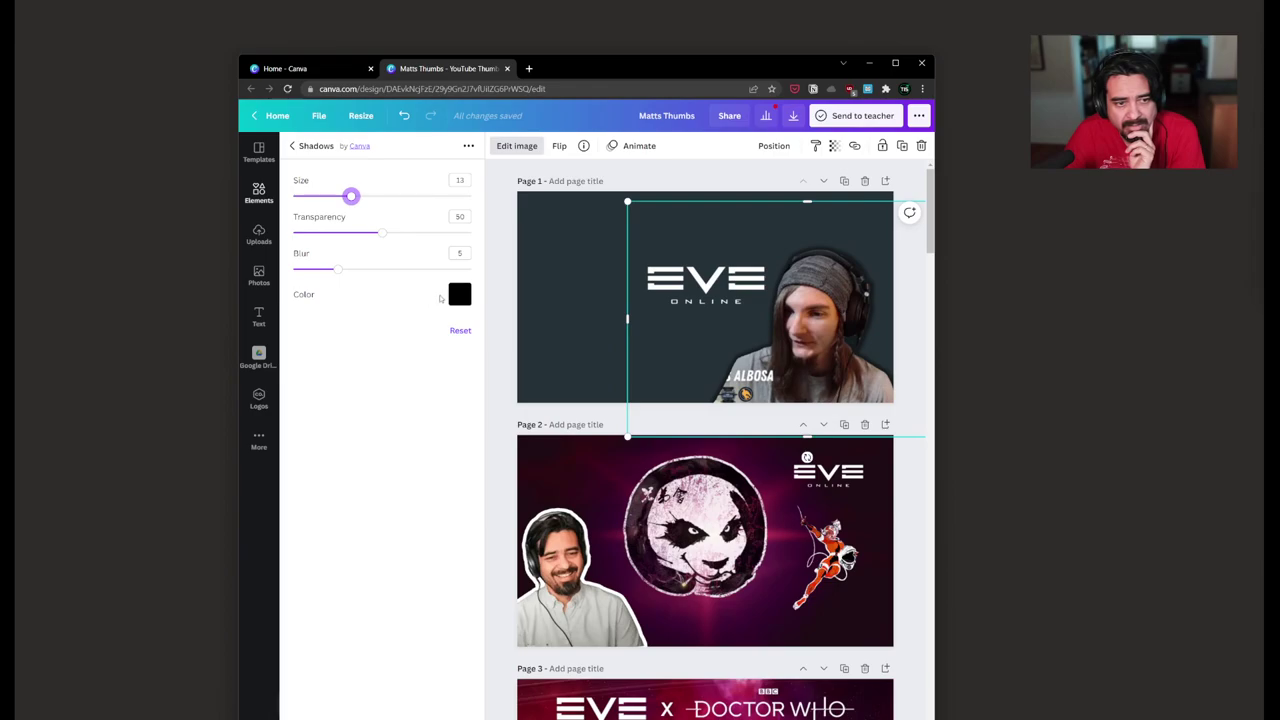
pyautogui.click(459, 294)
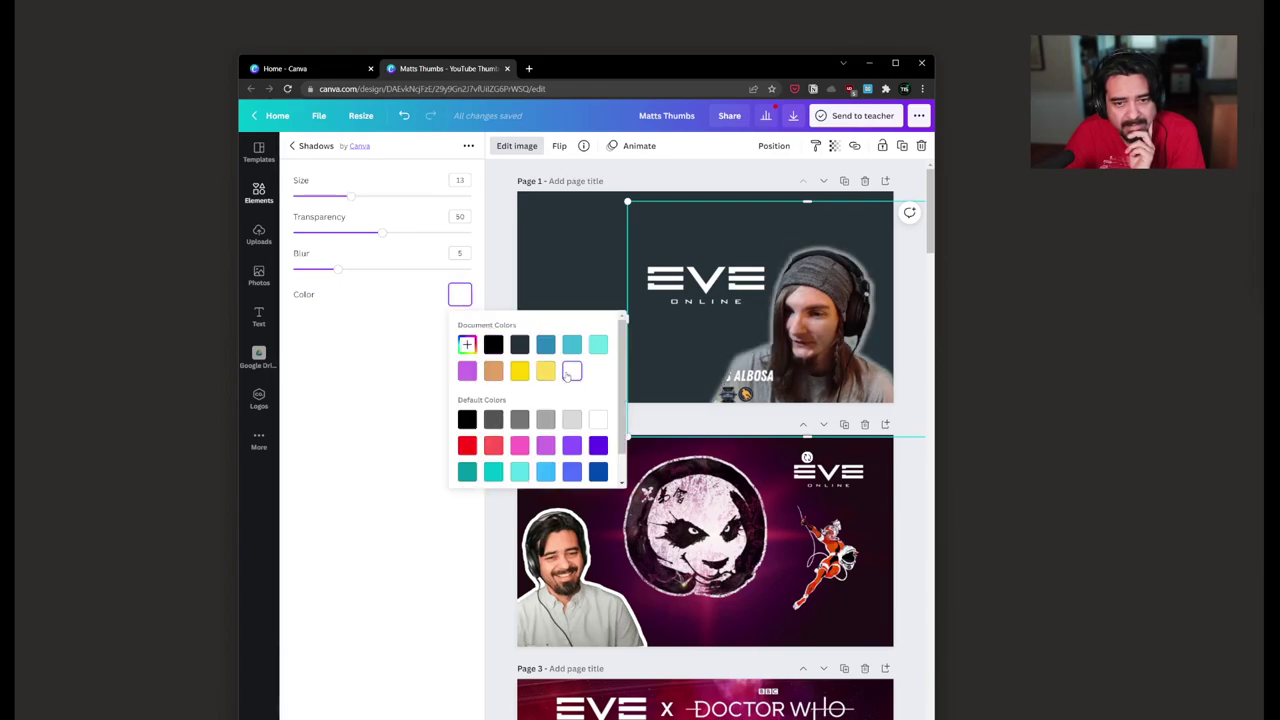
# Step: Set the glow's transparency to 97, size to 19 and blur to 0, and shift the cutout slightly toward the page's right edge
pyautogui.moveTo(337, 269); pyautogui.dragTo(466, 238)
pyautogui.moveTo(391, 269); pyautogui.dragTo(452, 270)
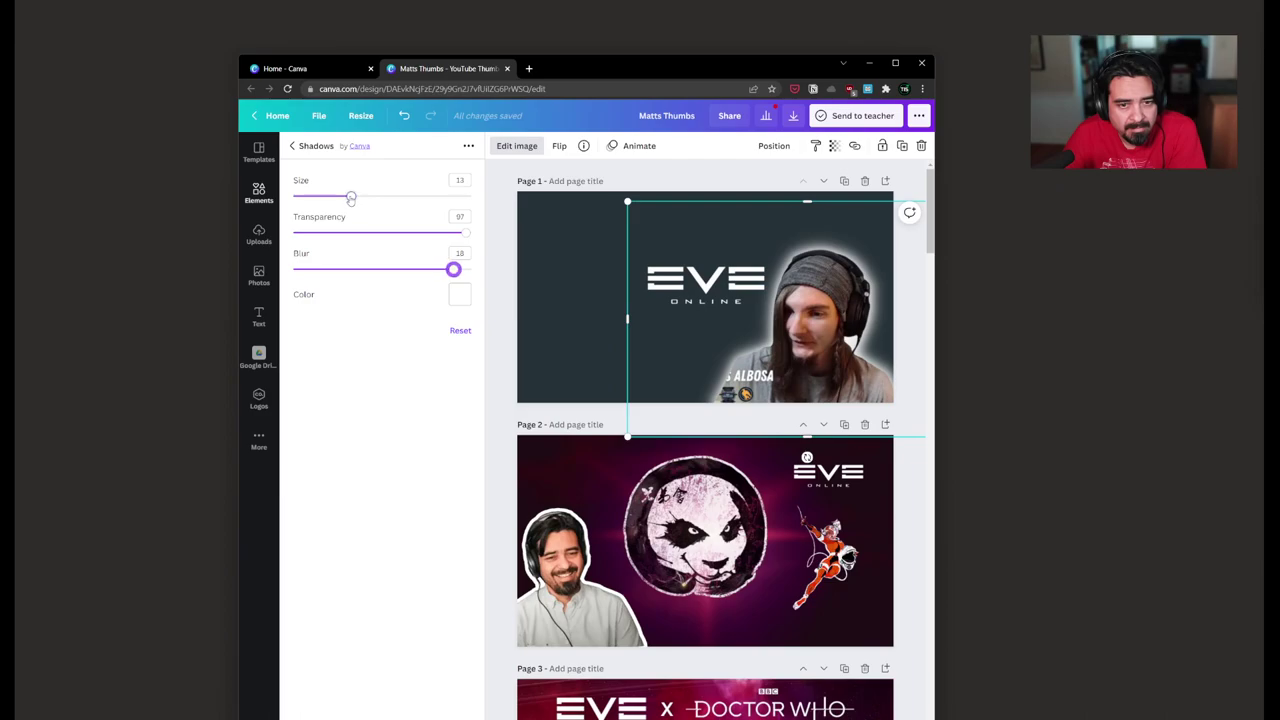
pyautogui.moveTo(349, 196); pyautogui.dragTo(378, 197)
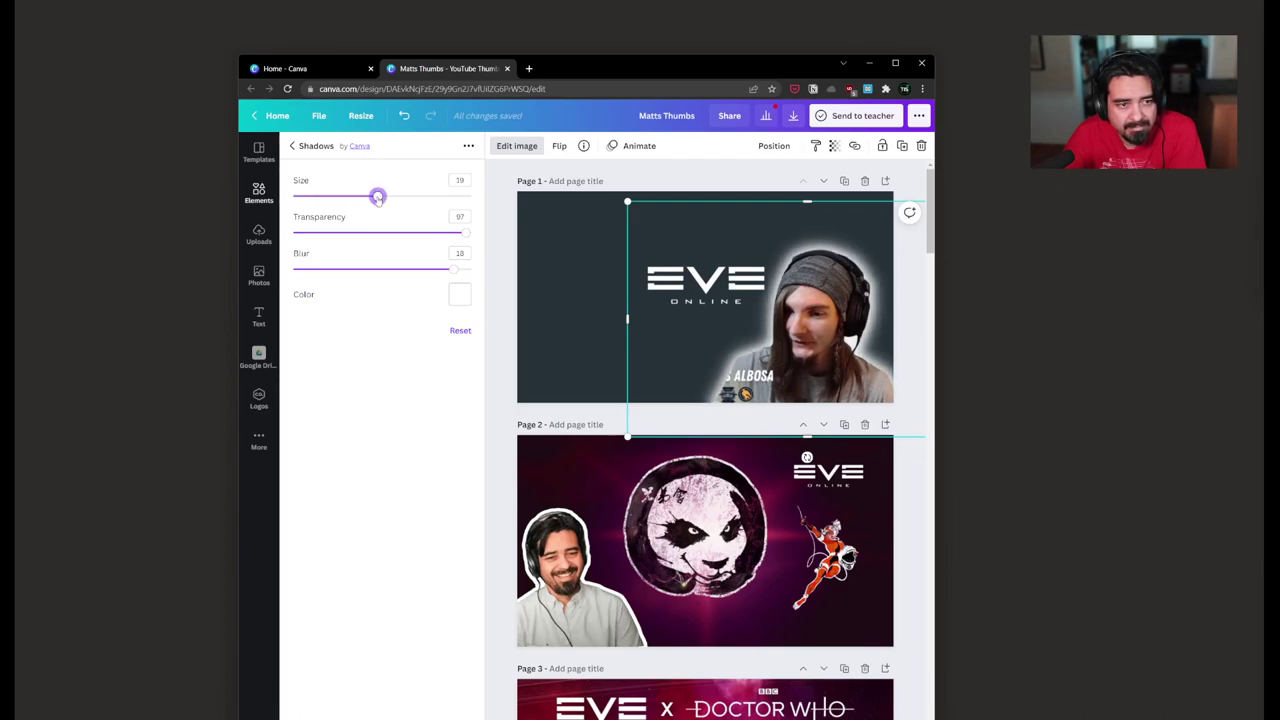
pyautogui.moveTo(452, 269); pyautogui.dragTo(292, 268)
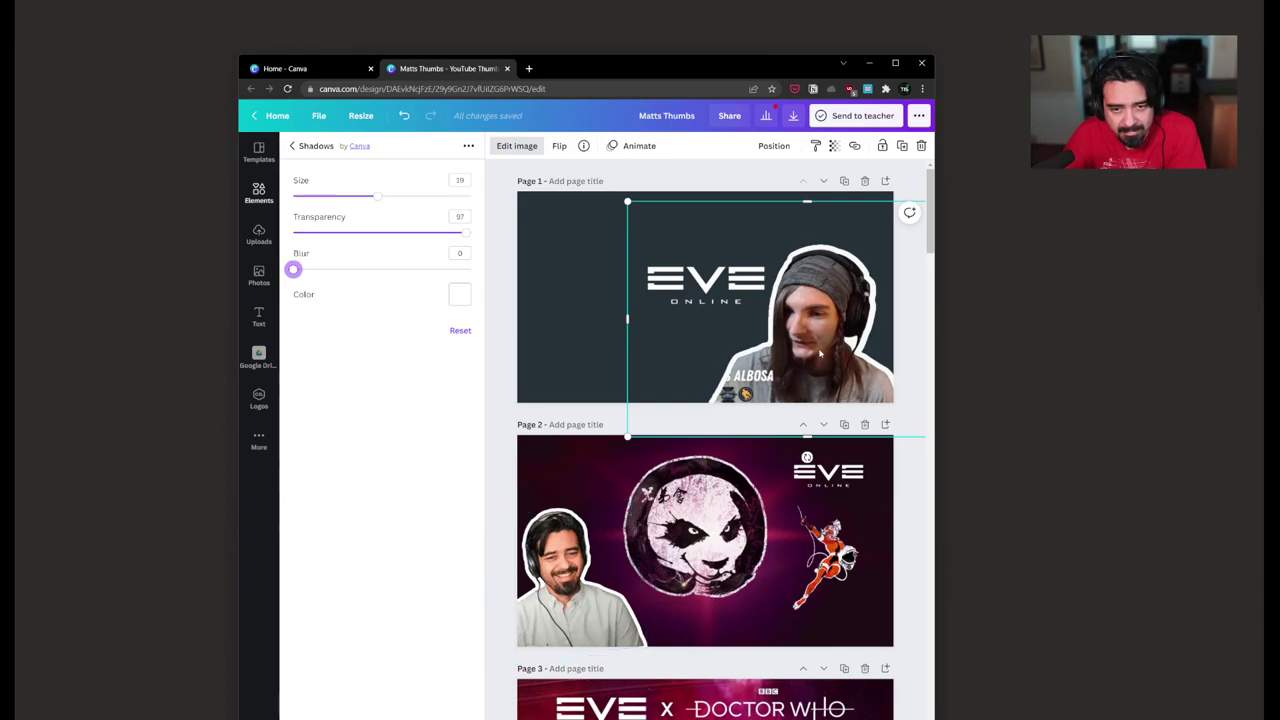
pyautogui.moveTo(822, 341); pyautogui.dragTo(840, 340)
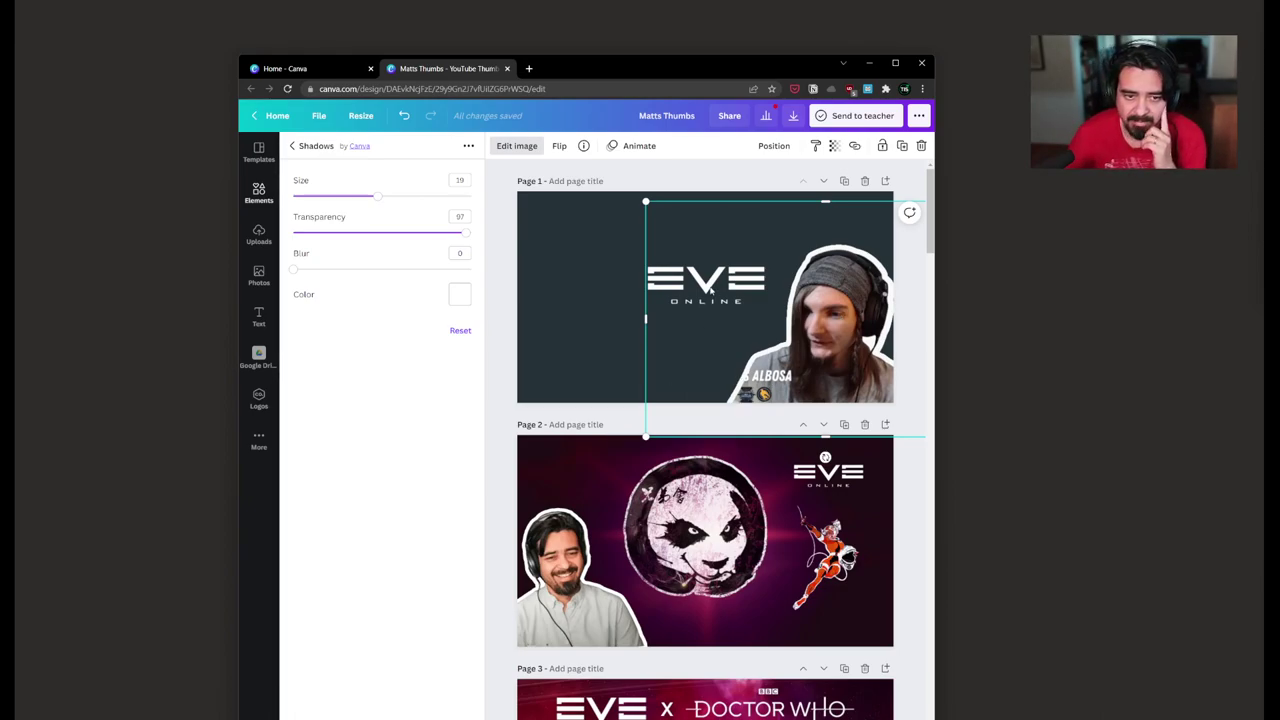
# Step: Move the EVE Online logo to the upper-left corner of page 1
pyautogui.click(640, 283)
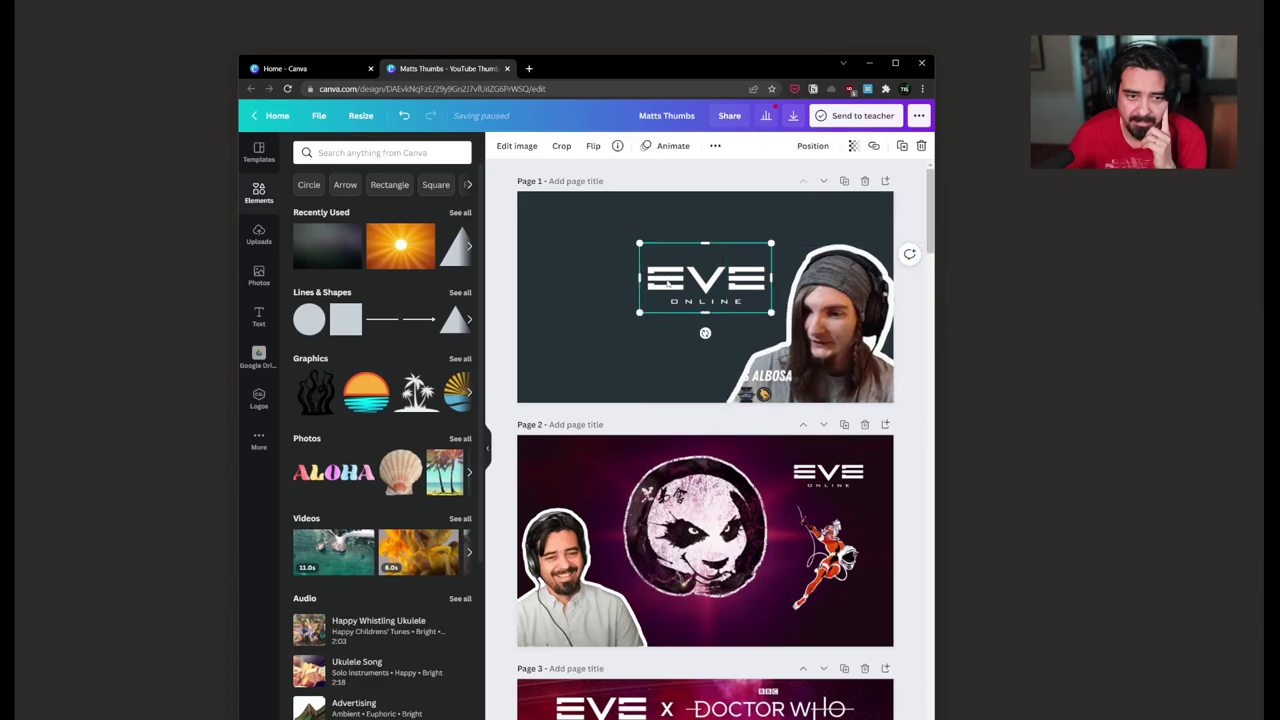
pyautogui.moveTo(668, 290); pyautogui.dragTo(562, 234)
pyautogui.click(570, 252)
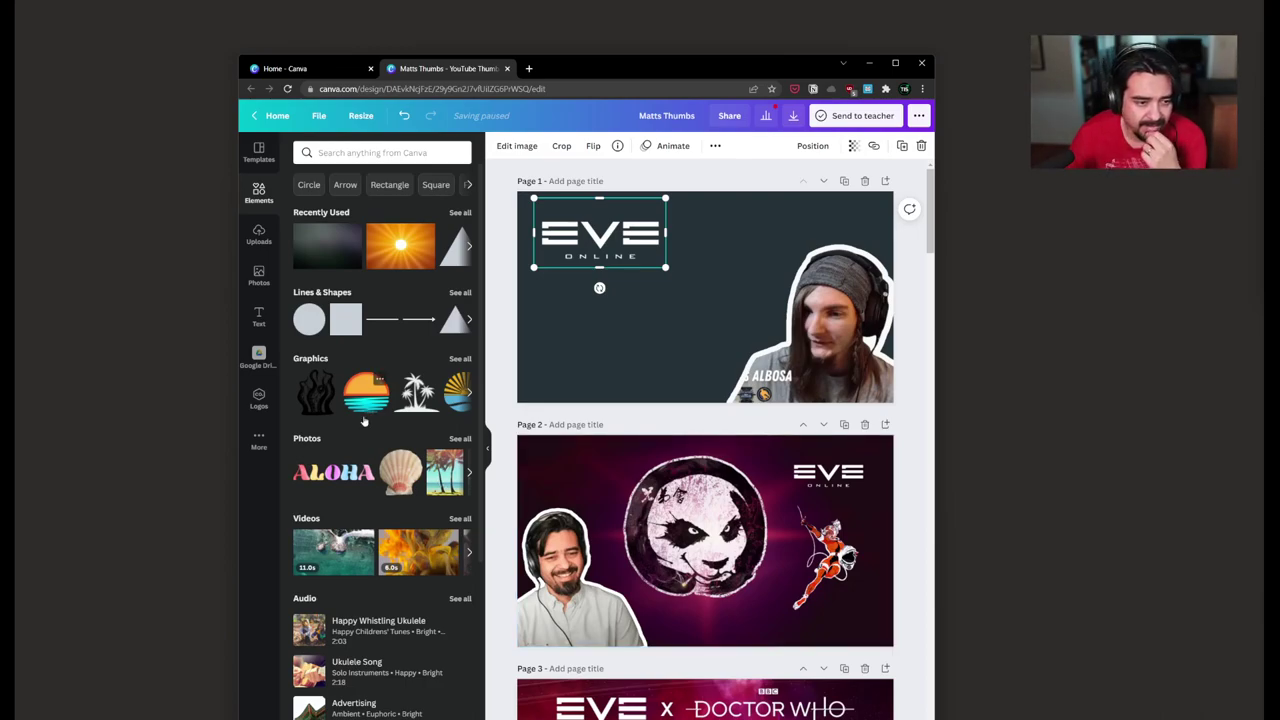
# Step: Search the photo library for "starfield"
pyautogui.scroll(-1, 365, 537)
pyautogui.scroll(1, 365, 538)
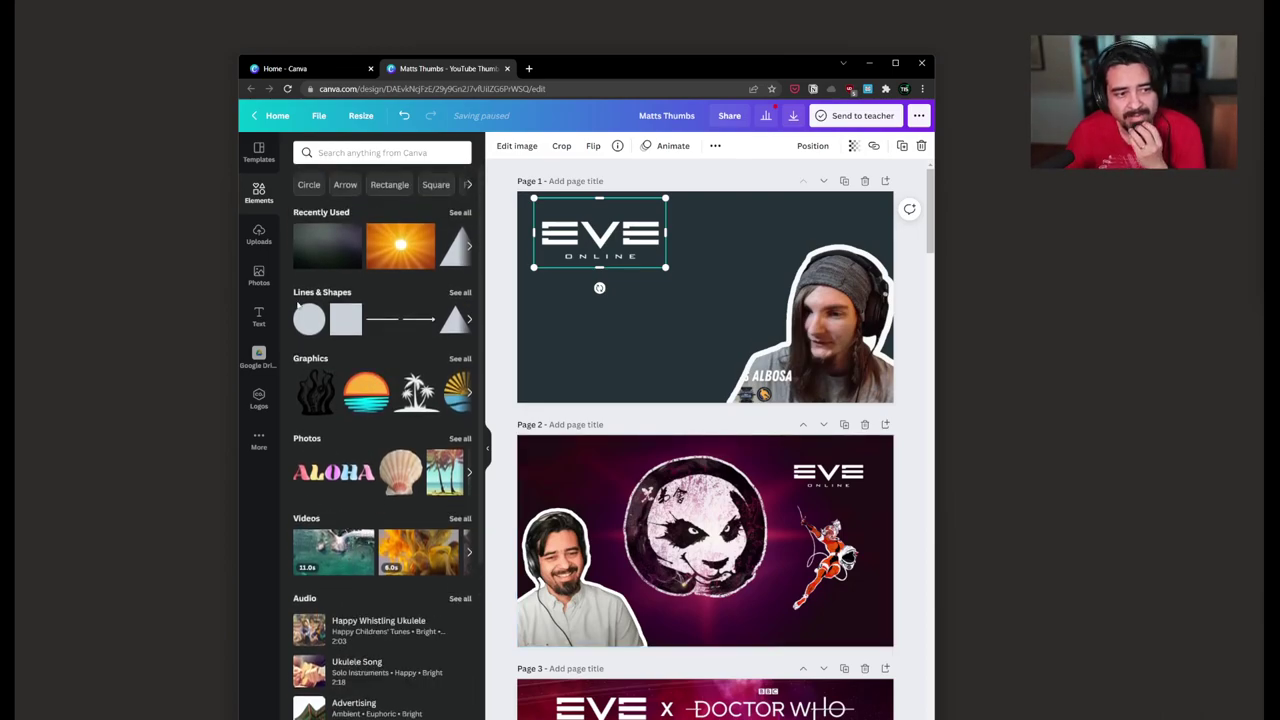
pyautogui.click(258, 276)
pyautogui.click(365, 155)
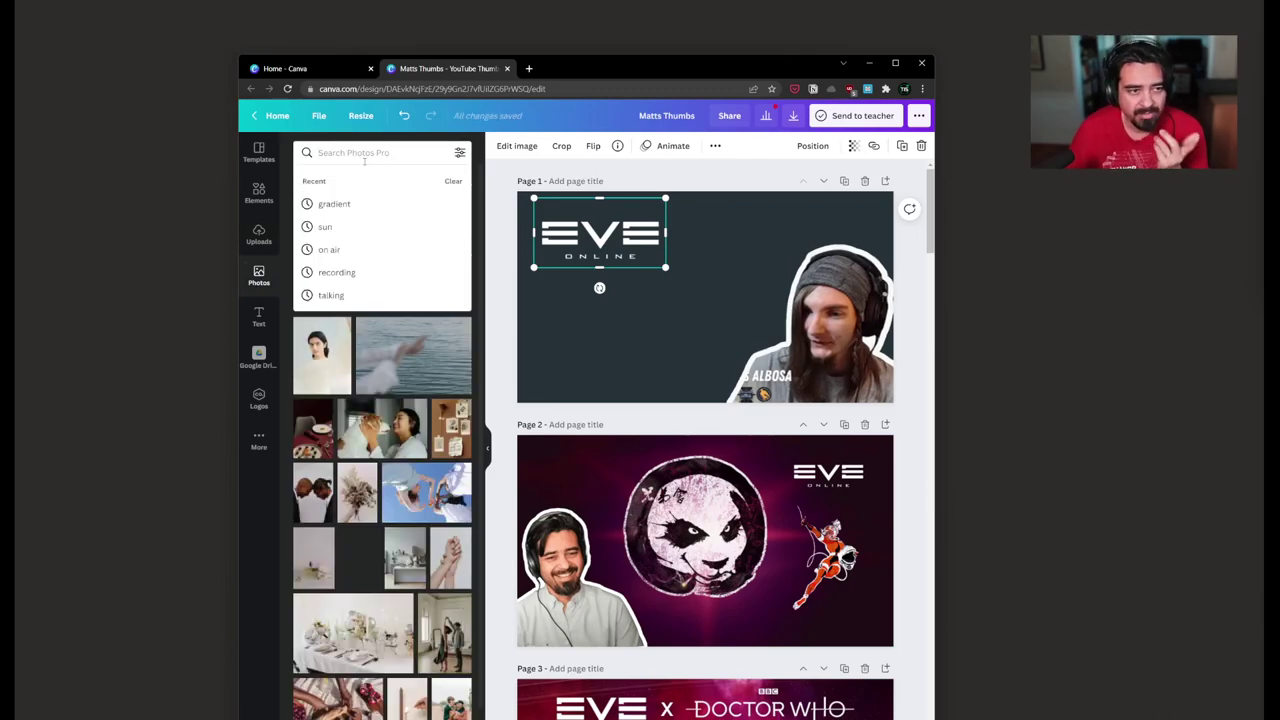
pyautogui.write('starf')
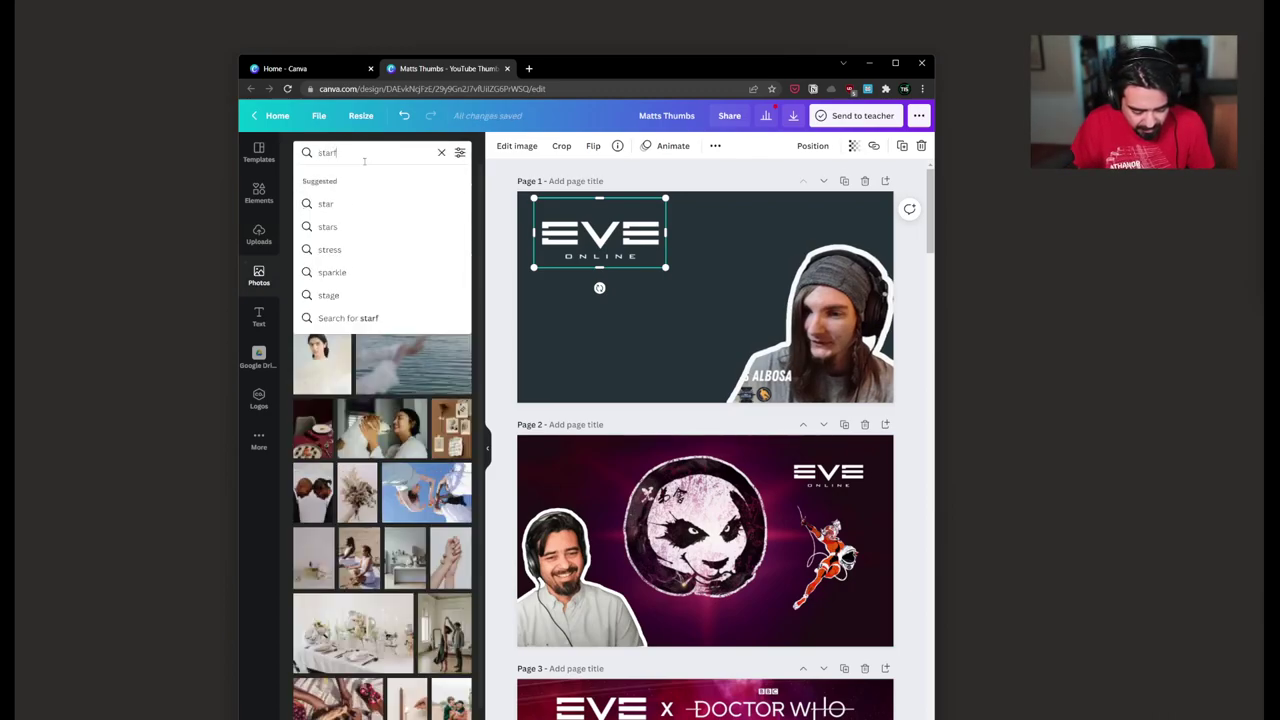
pyautogui.write('ield')
pyautogui.press('Return')
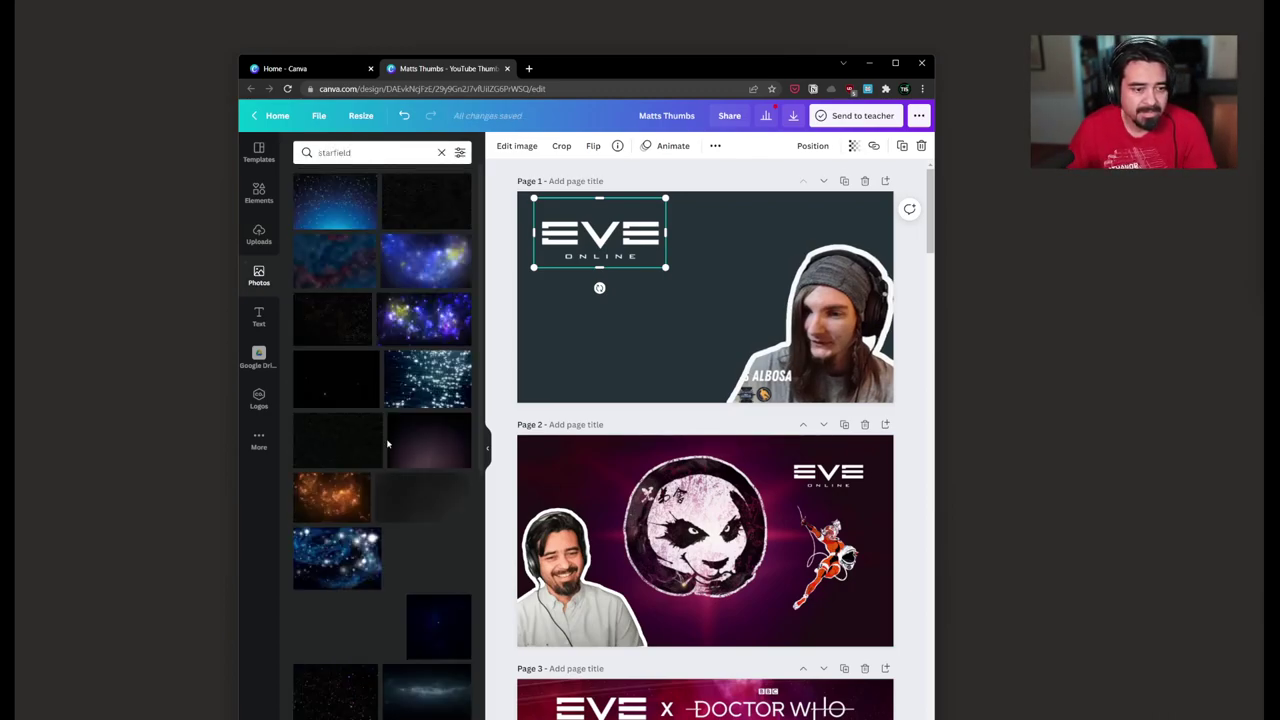
# Step: Add a dark blue-grey starfield photo from the results to page 1 and set it as the page background
pyautogui.scroll(-5, 390, 446)
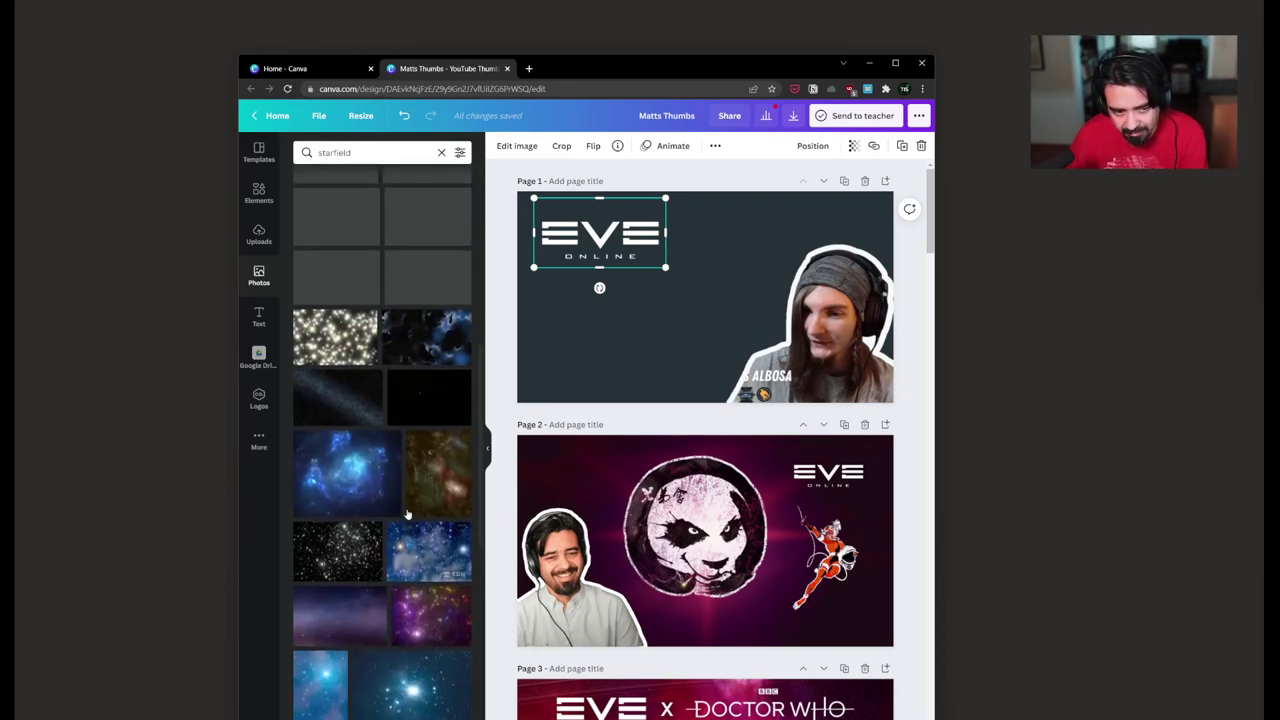
pyautogui.scroll(5, 407, 514)
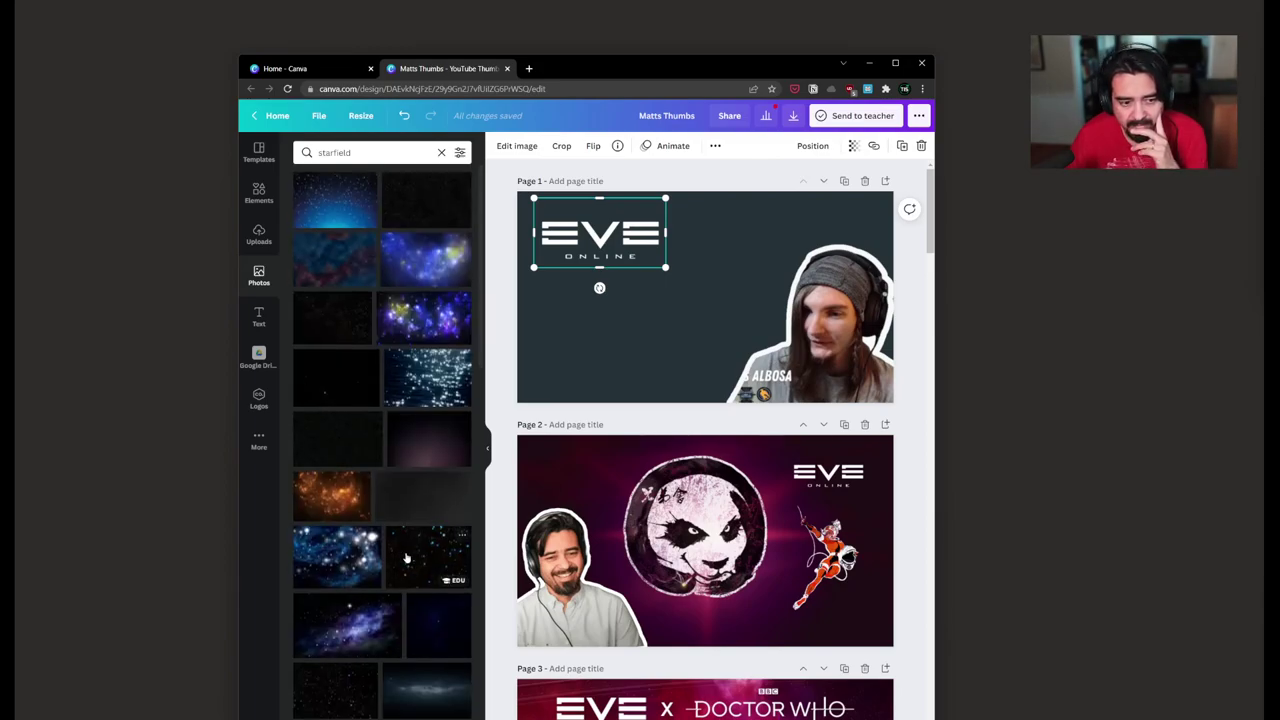
pyautogui.scroll(-4, 406, 558)
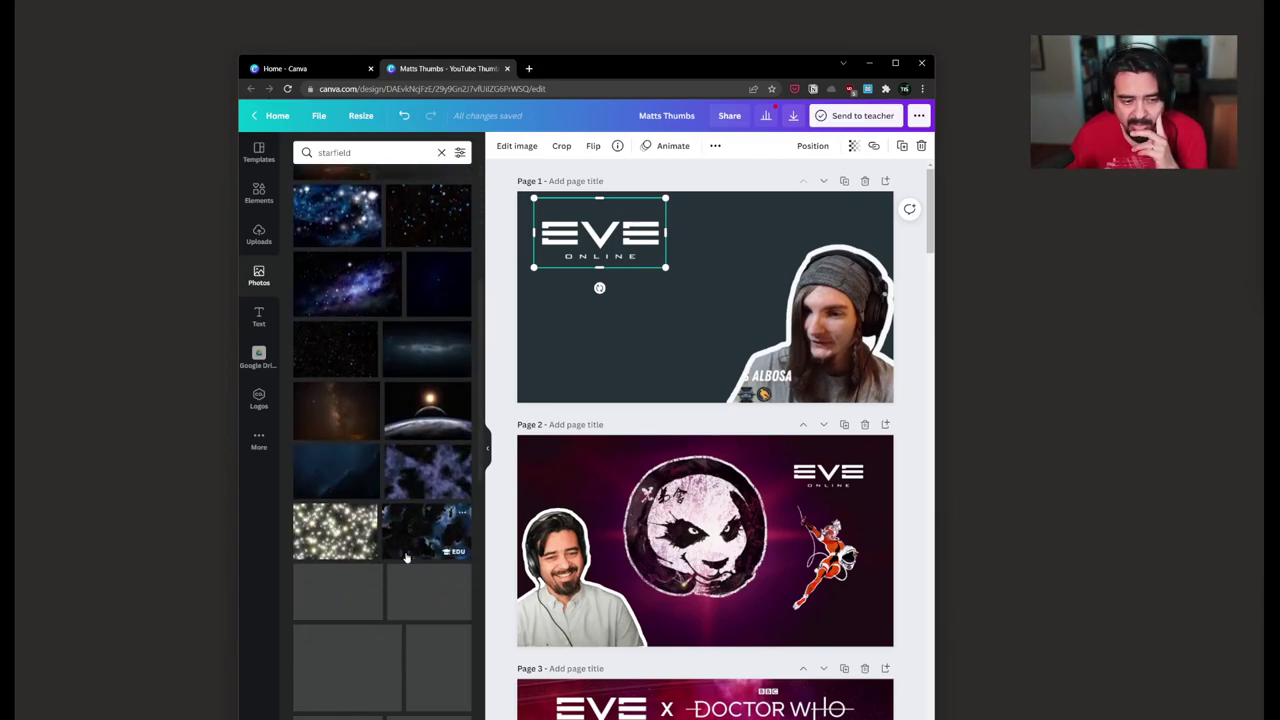
pyautogui.scroll(-1, 406, 558)
pyautogui.scroll(-1, 395, 545)
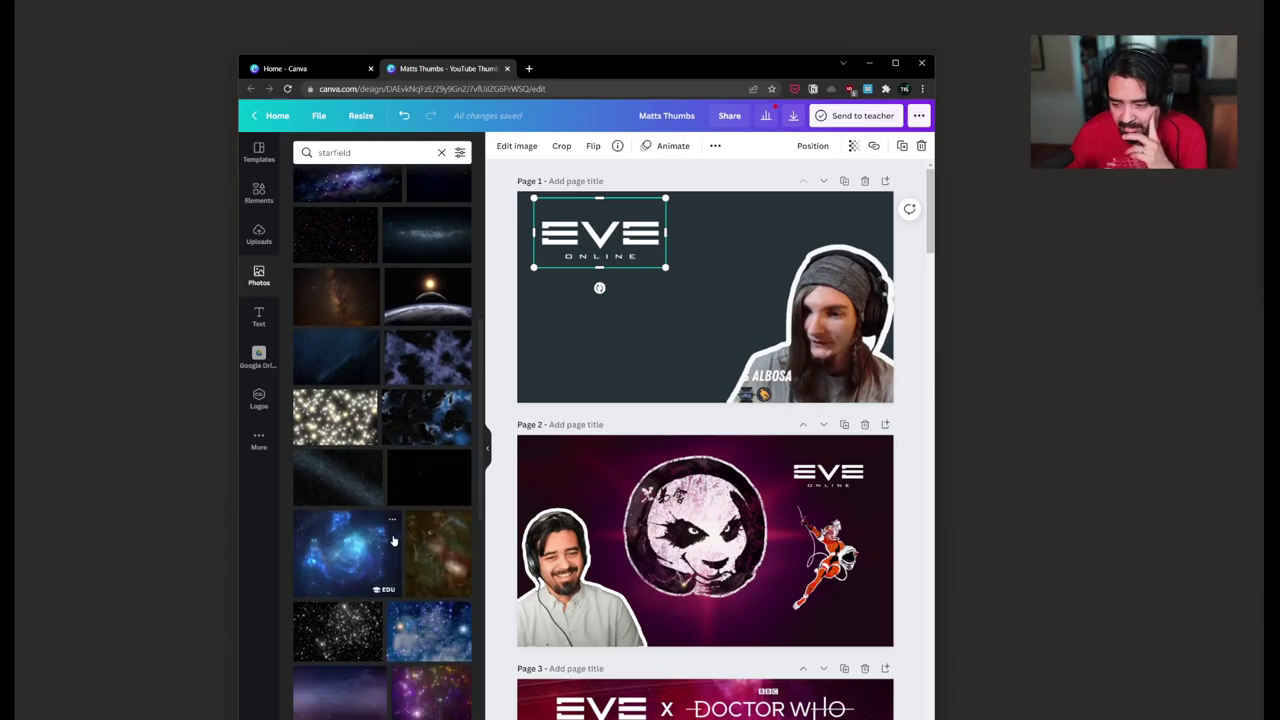
pyautogui.scroll(-1, 393, 540)
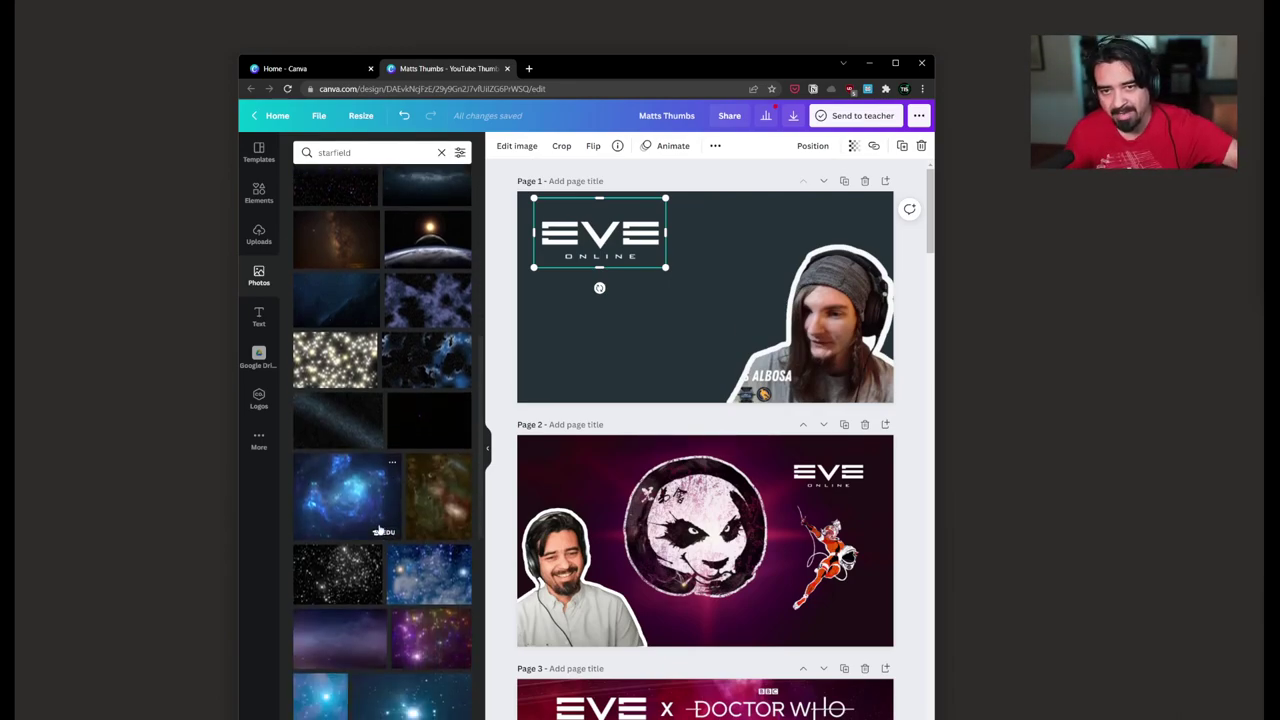
pyautogui.scroll(-2, 369, 577)
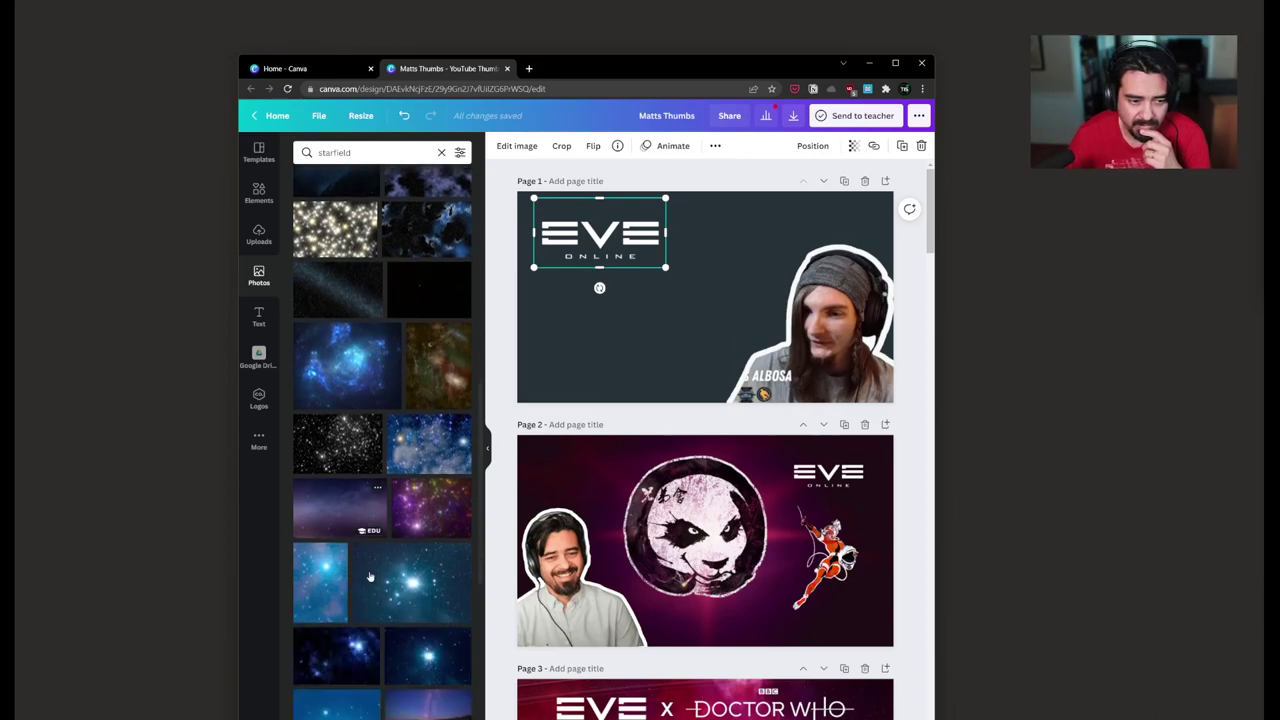
pyautogui.scroll(-3, 369, 577)
pyautogui.scroll(-2, 367, 578)
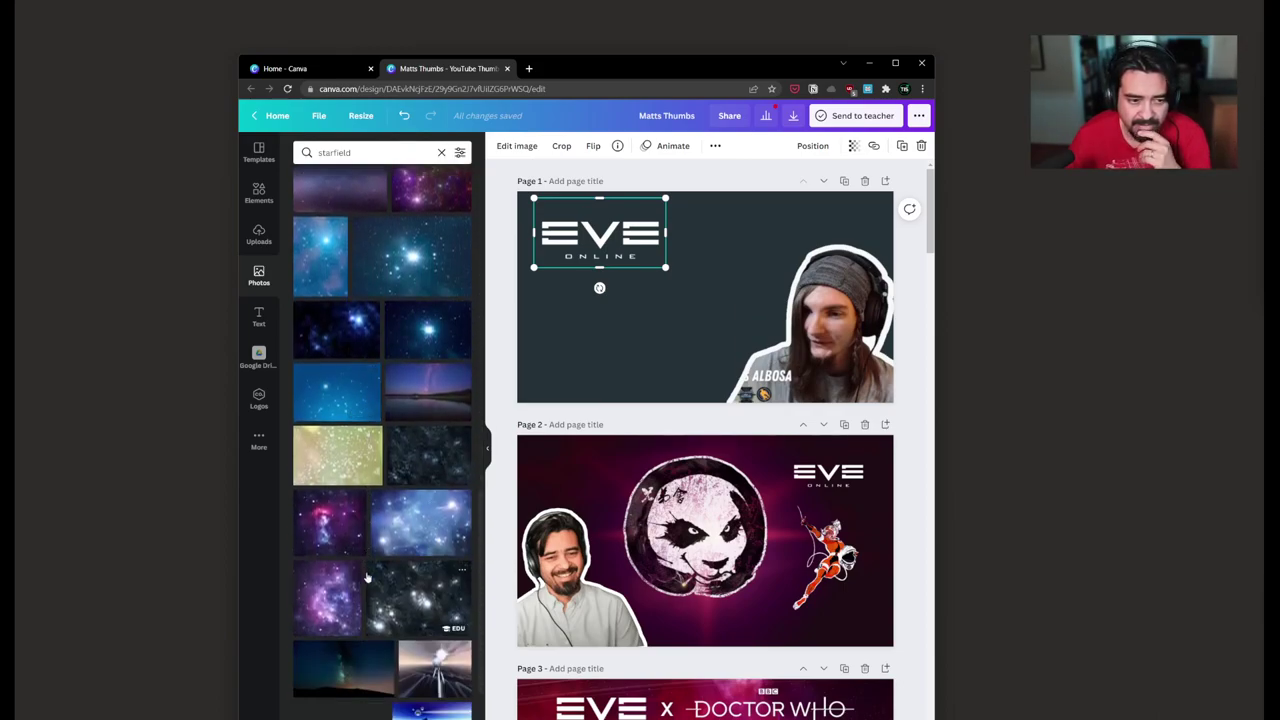
pyautogui.scroll(-1, 367, 577)
pyautogui.moveTo(440, 408); pyautogui.dragTo(669, 300)
pyautogui.moveTo(700, 340); pyautogui.dragTo(668, 274)
pyautogui.rightClick(672, 276)
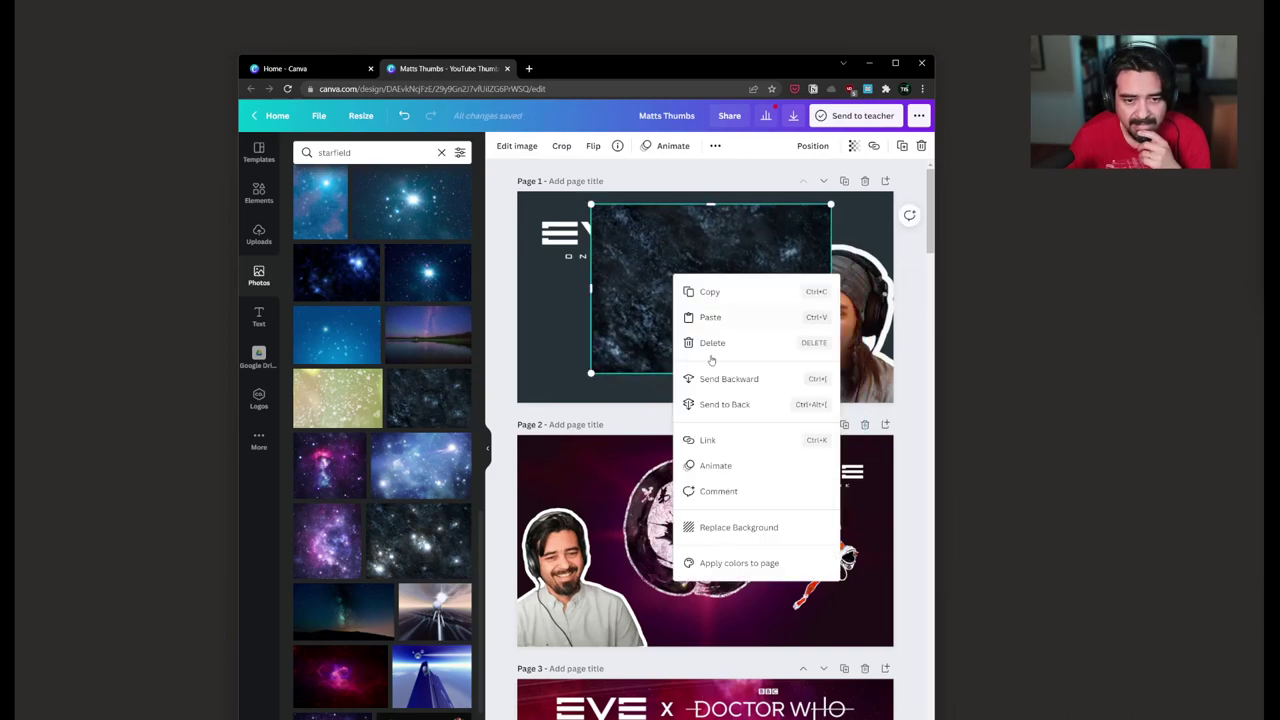
pyautogui.click(738, 527)
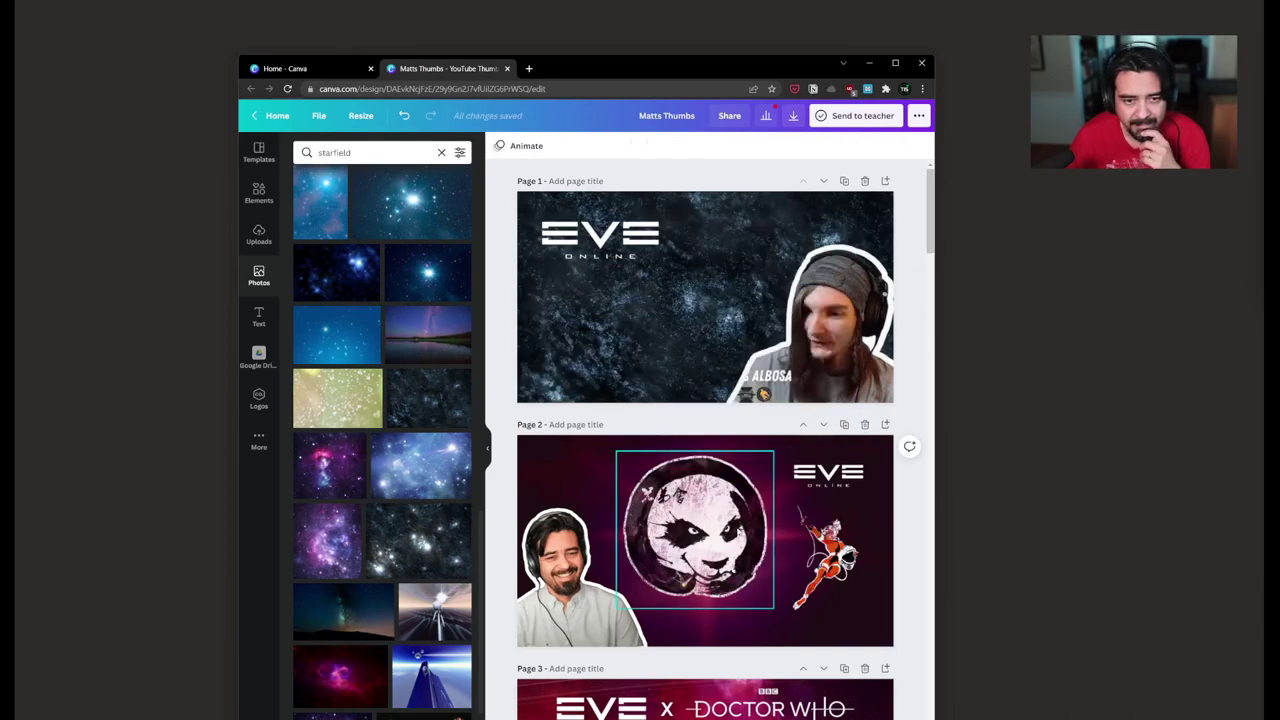
pyautogui.click(673, 293)
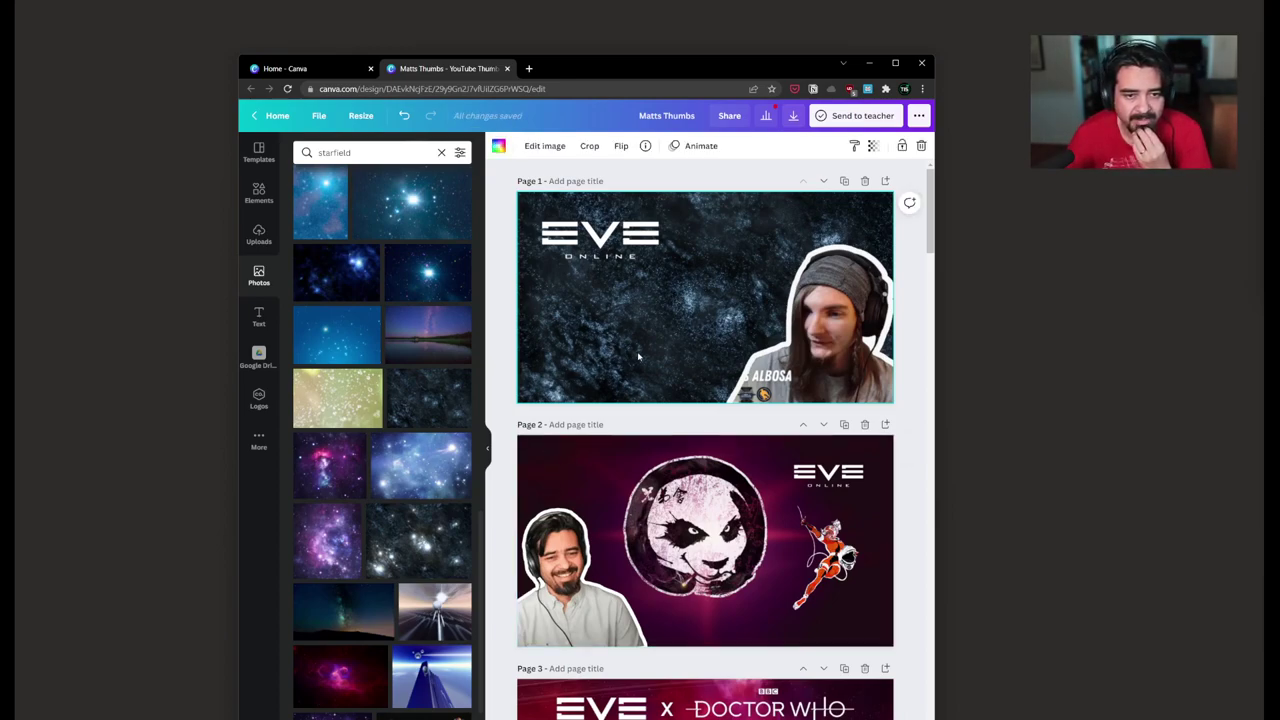
# Step: Add the purple and pink starfield photo to page 1 and use it to replace the page background
pyautogui.scroll(-5, 453, 543)
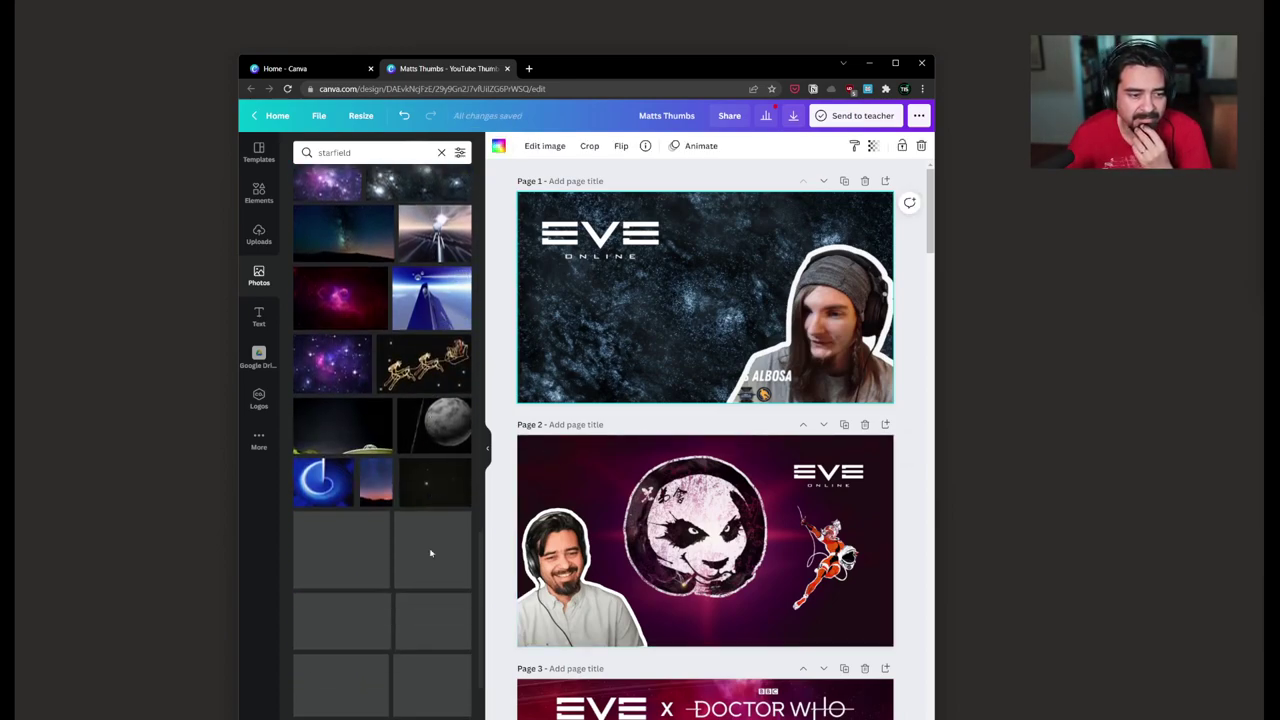
pyautogui.moveTo(340, 365); pyautogui.dragTo(750, 350)
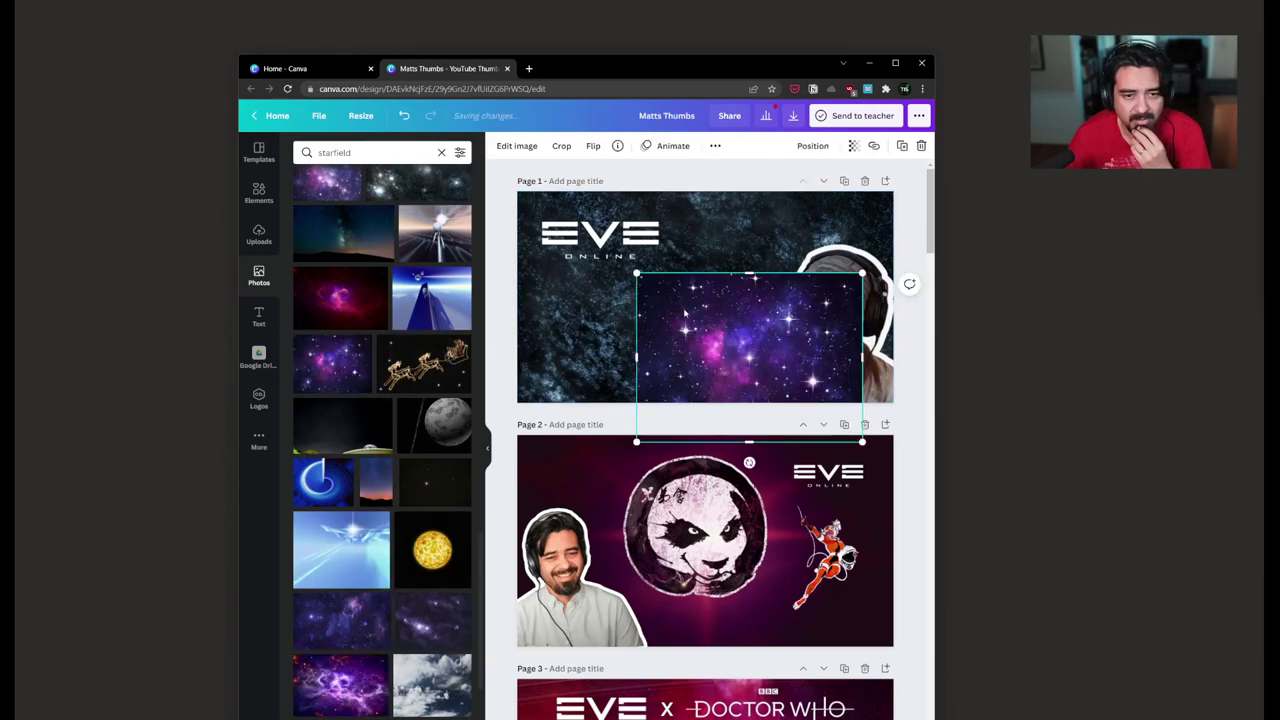
pyautogui.rightClick(690, 316)
pyautogui.click(748, 563)
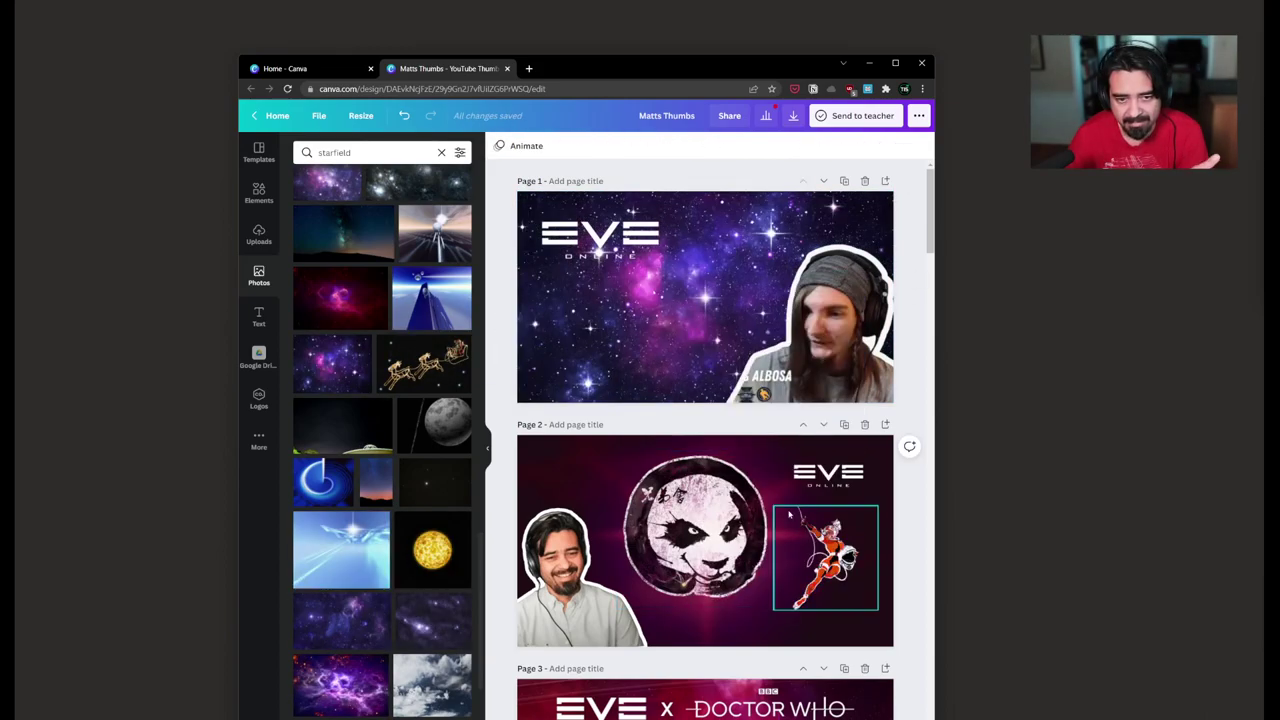
# Step: Shrink the EVE Online logo slightly and reposition it close to page 1's upper-left corner
pyautogui.click(651, 235)
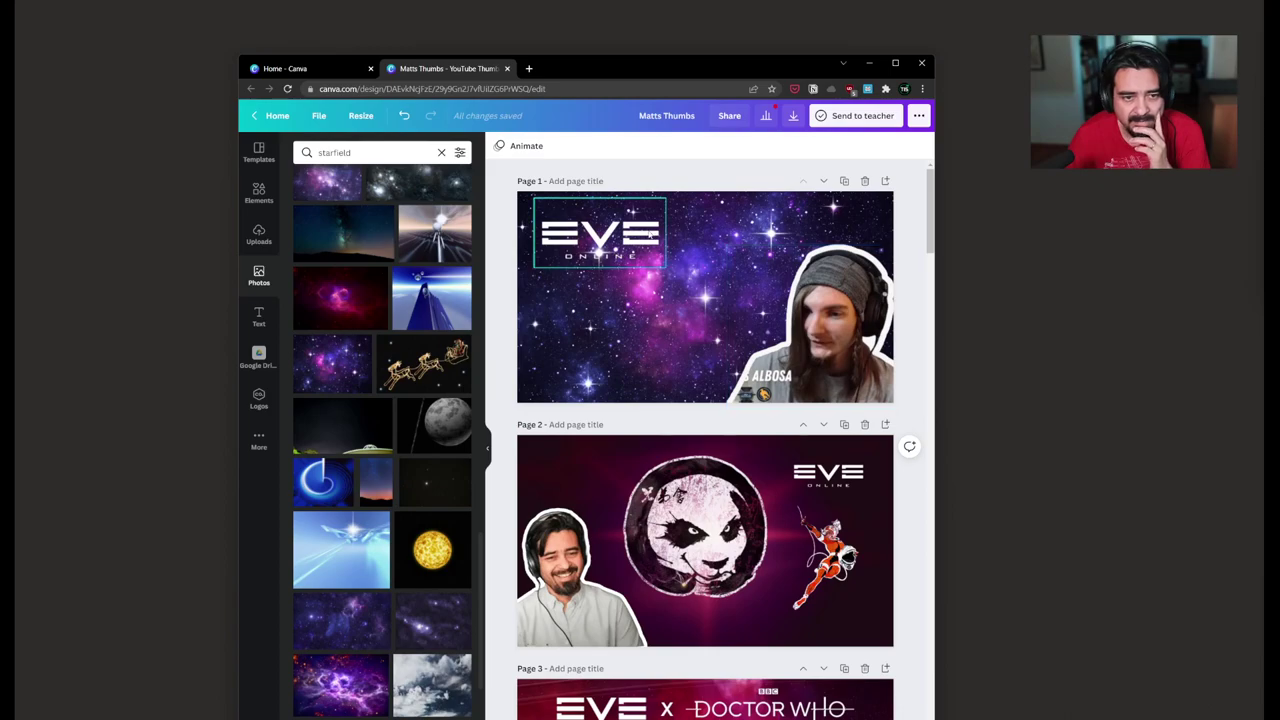
pyautogui.moveTo(651, 233); pyautogui.dragTo(650, 220)
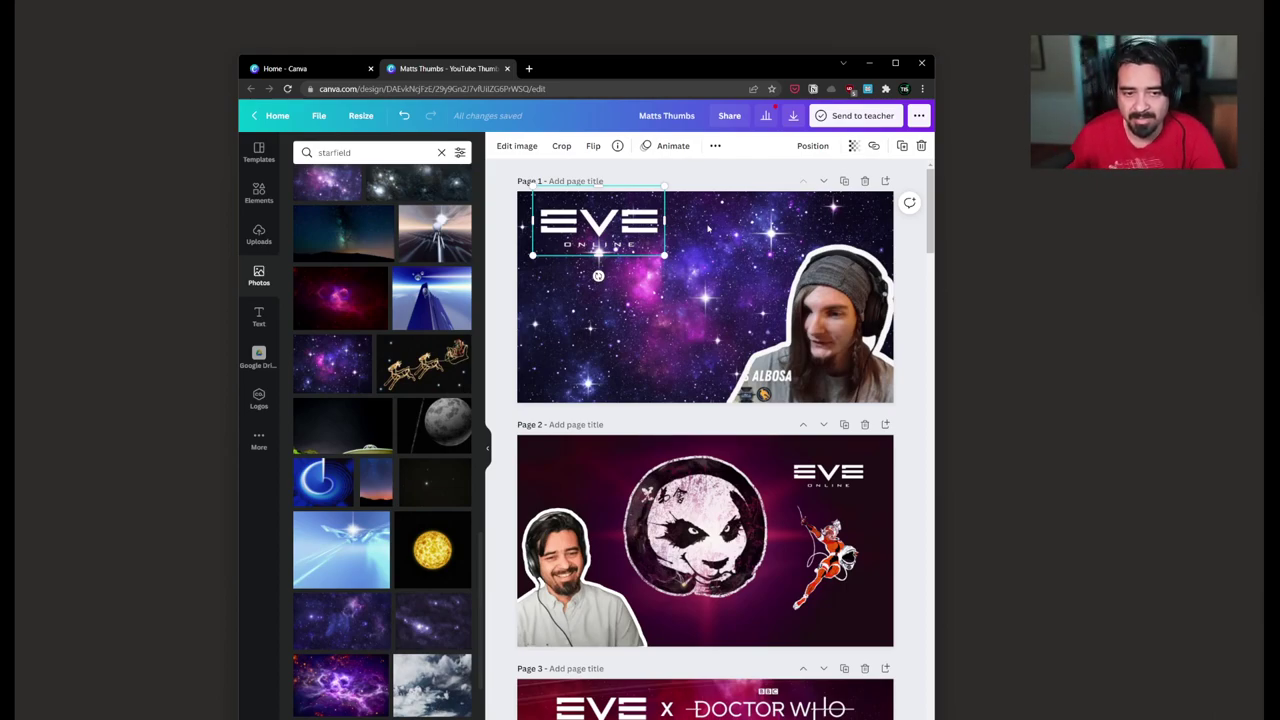
pyautogui.moveTo(664, 255); pyautogui.dragTo(606, 222)
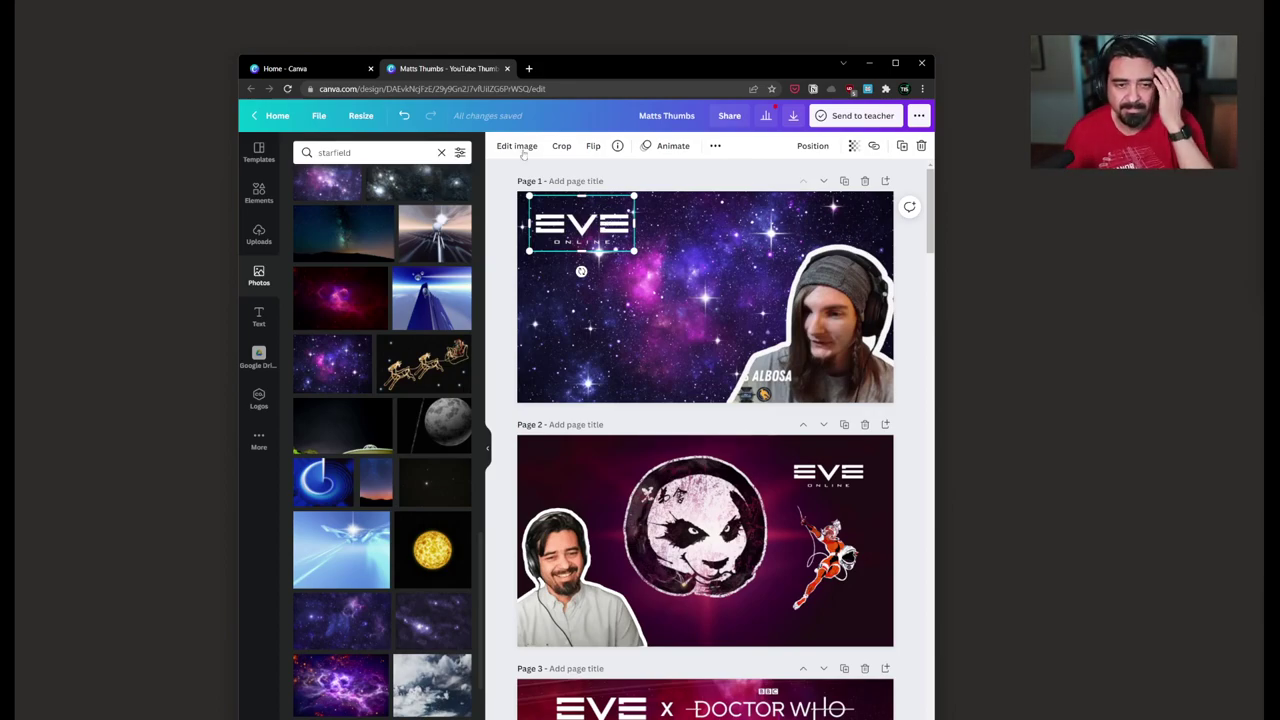
pyautogui.moveTo(614, 236); pyautogui.dragTo(620, 230)
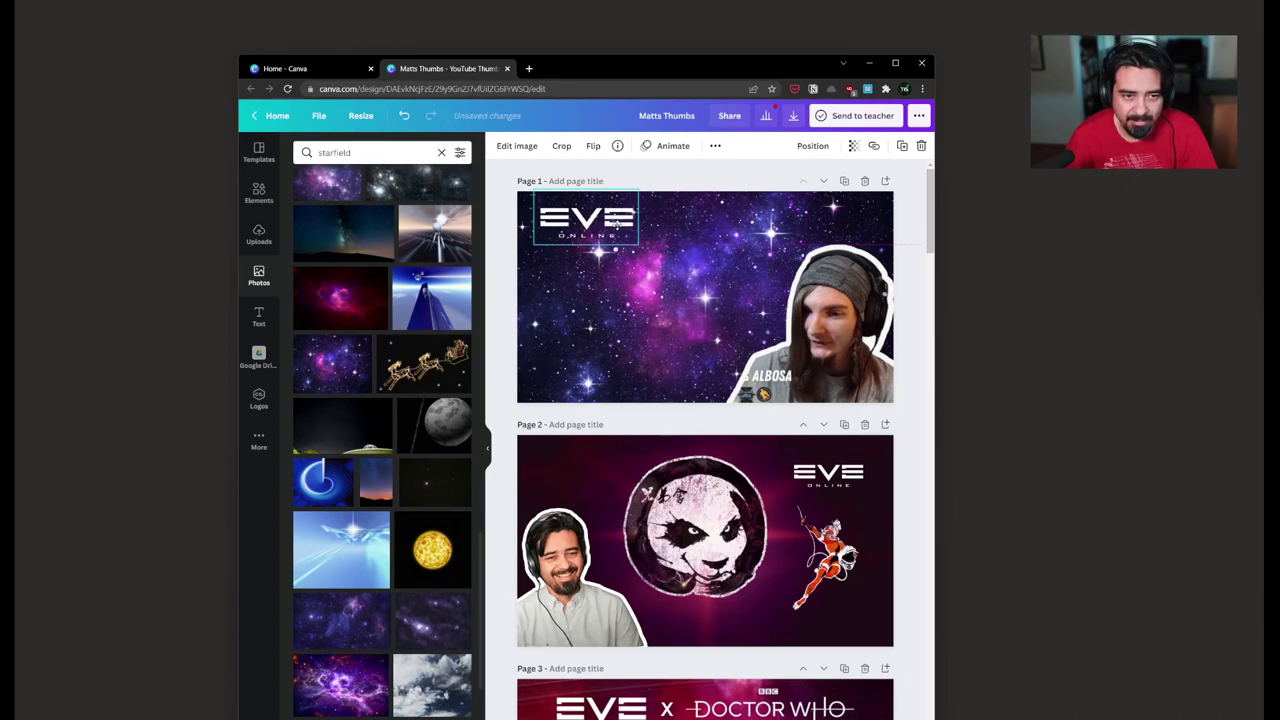
# Step: Adjust the host cutout on page 1 to brightness 15, contrast 11 and blur -88
pyautogui.scroll(3, 409, 426)
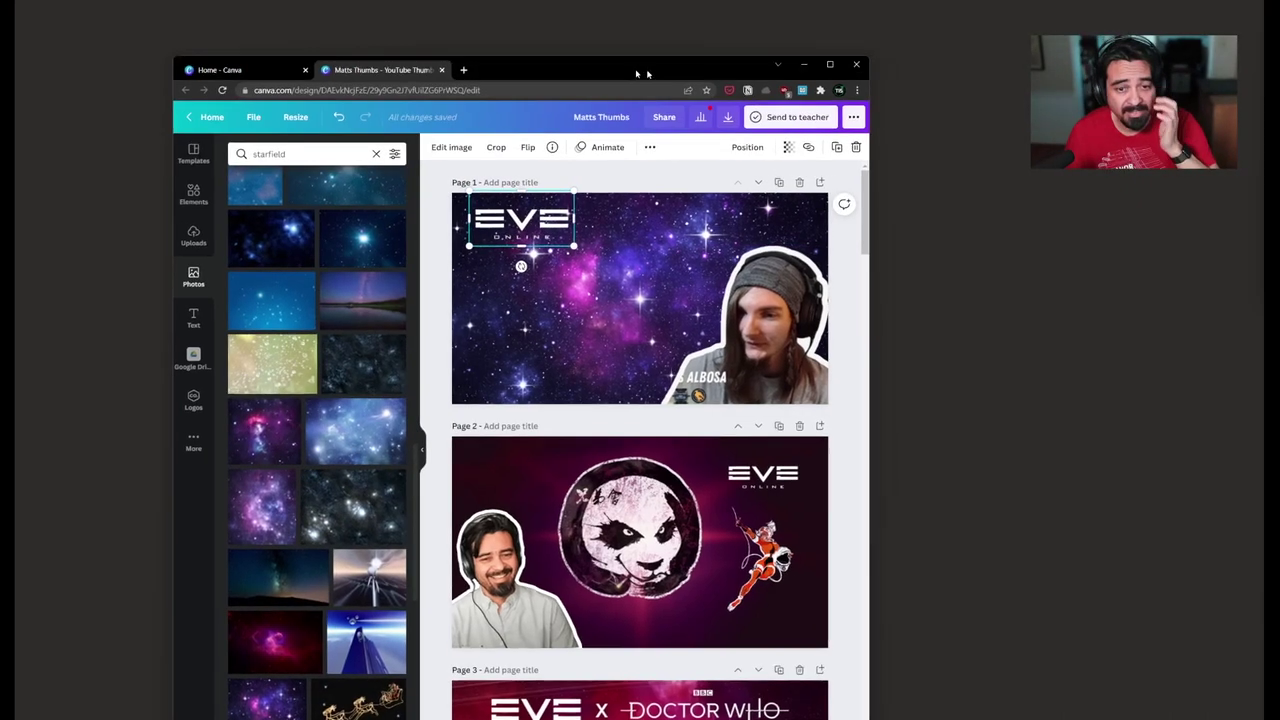
pyautogui.moveTo(647, 74); pyautogui.dragTo(601, 72)
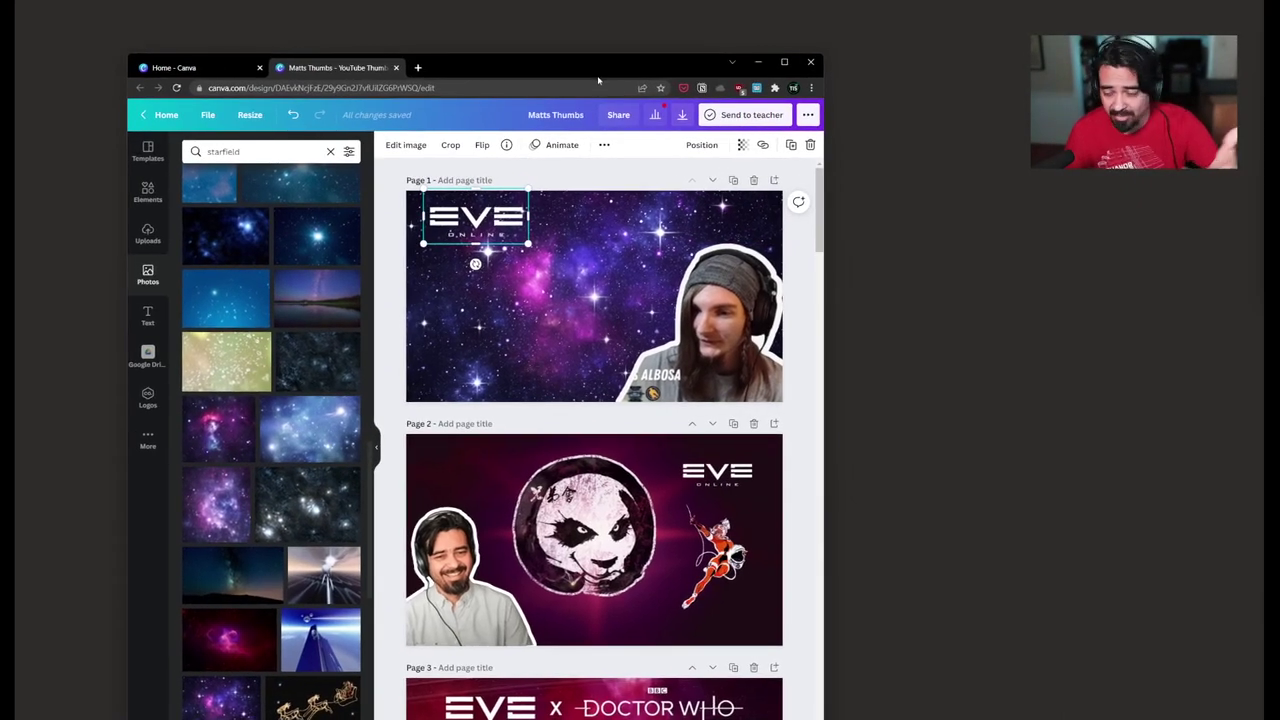
pyautogui.click(745, 310)
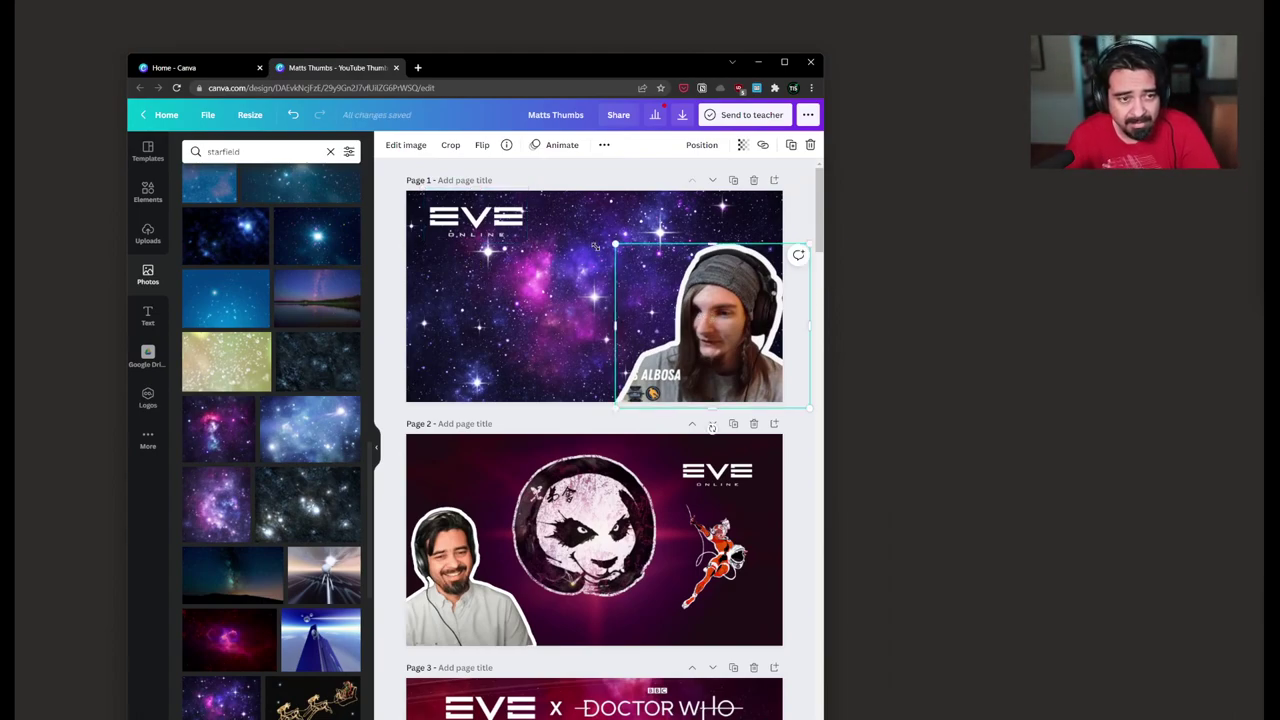
pyautogui.click(406, 146)
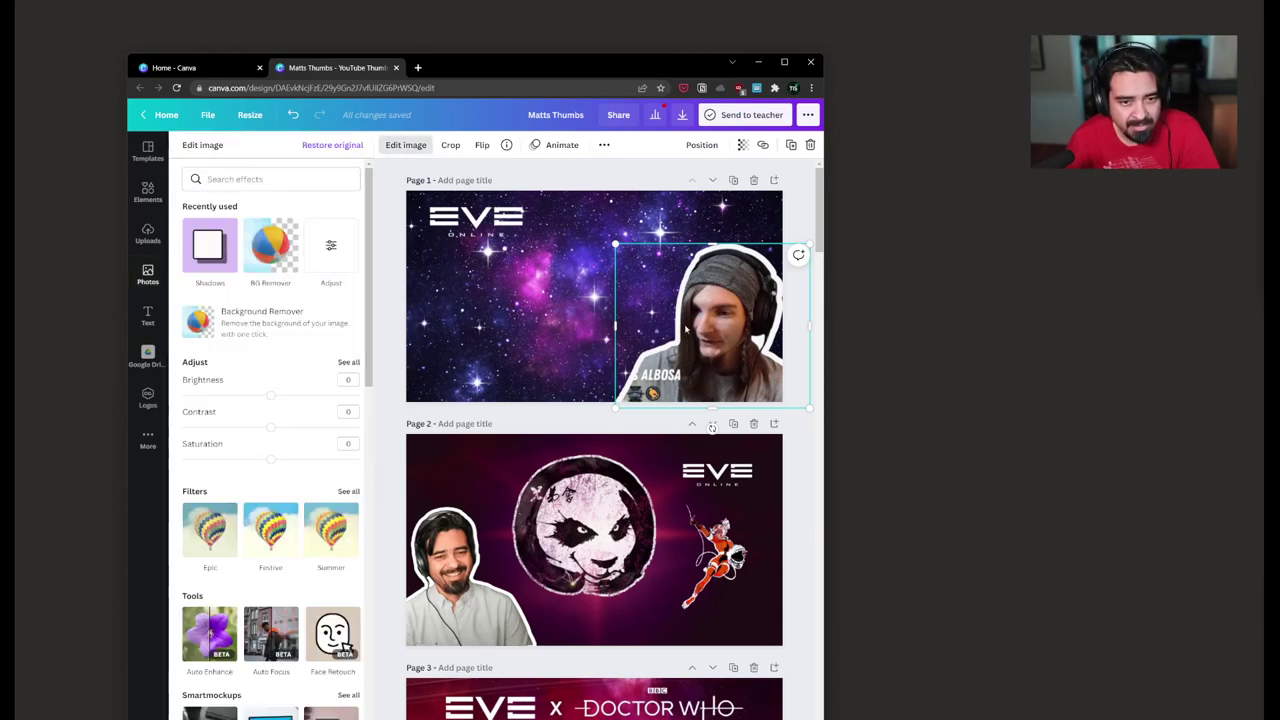
pyautogui.click(331, 248)
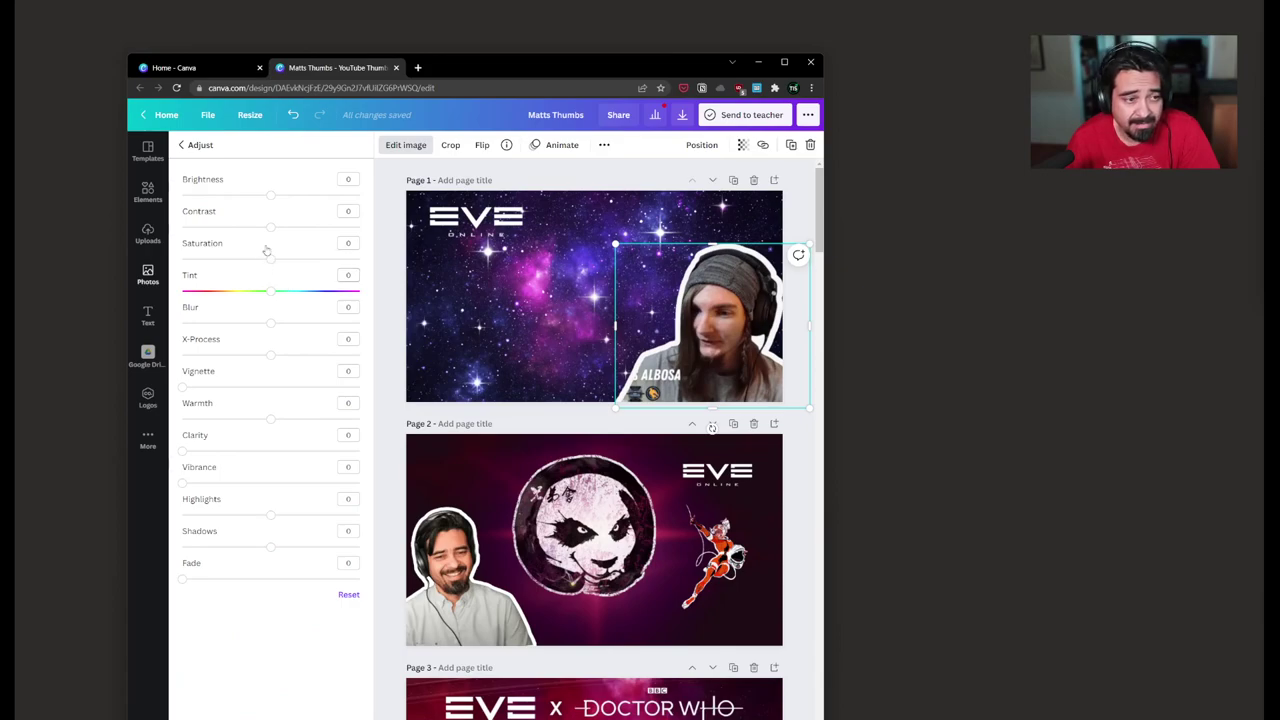
pyautogui.moveTo(270, 196); pyautogui.dragTo(280, 229)
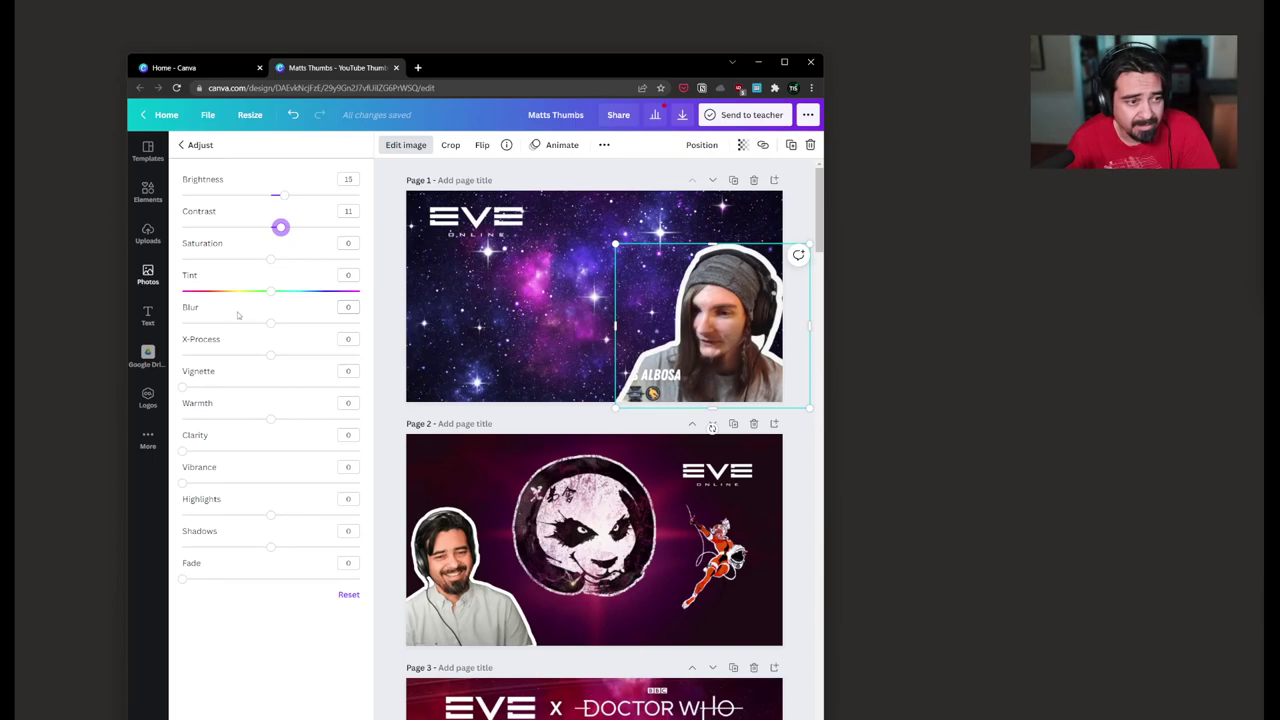
pyautogui.moveTo(271, 324); pyautogui.dragTo(192, 322)
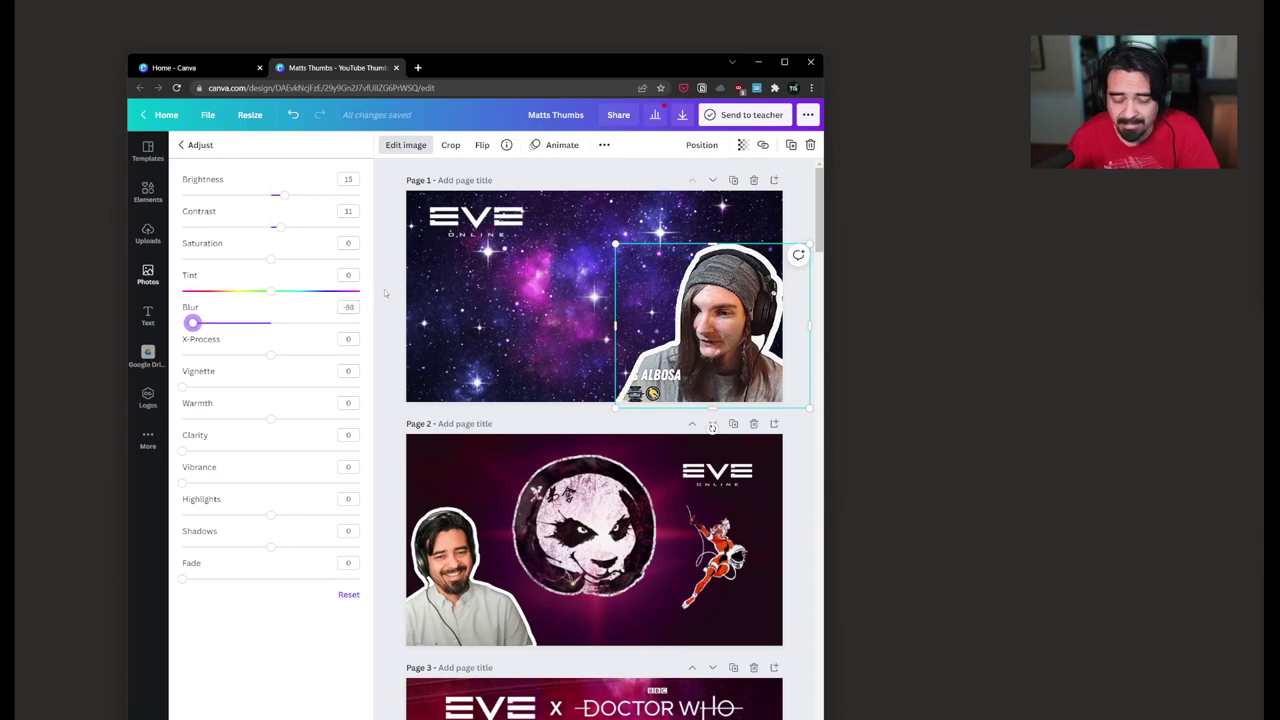
pyautogui.press('Escape')
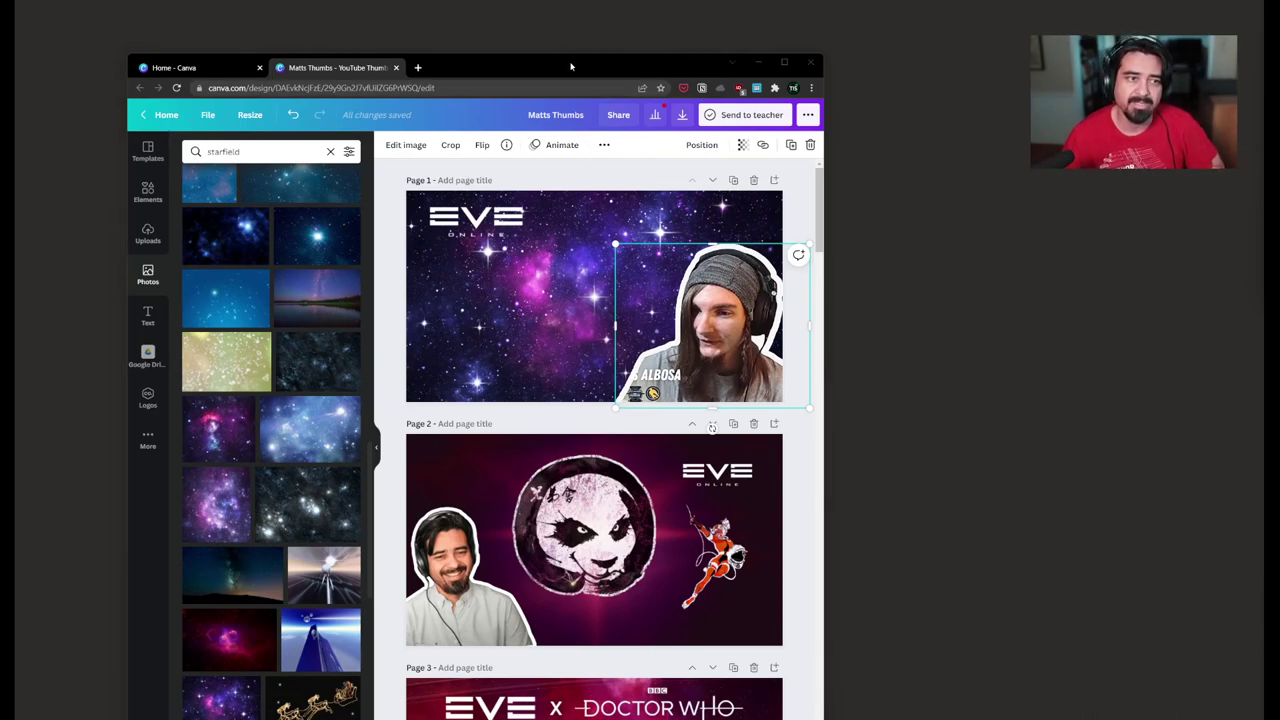
pyautogui.moveTo(570, 66); pyautogui.dragTo(574, 49)
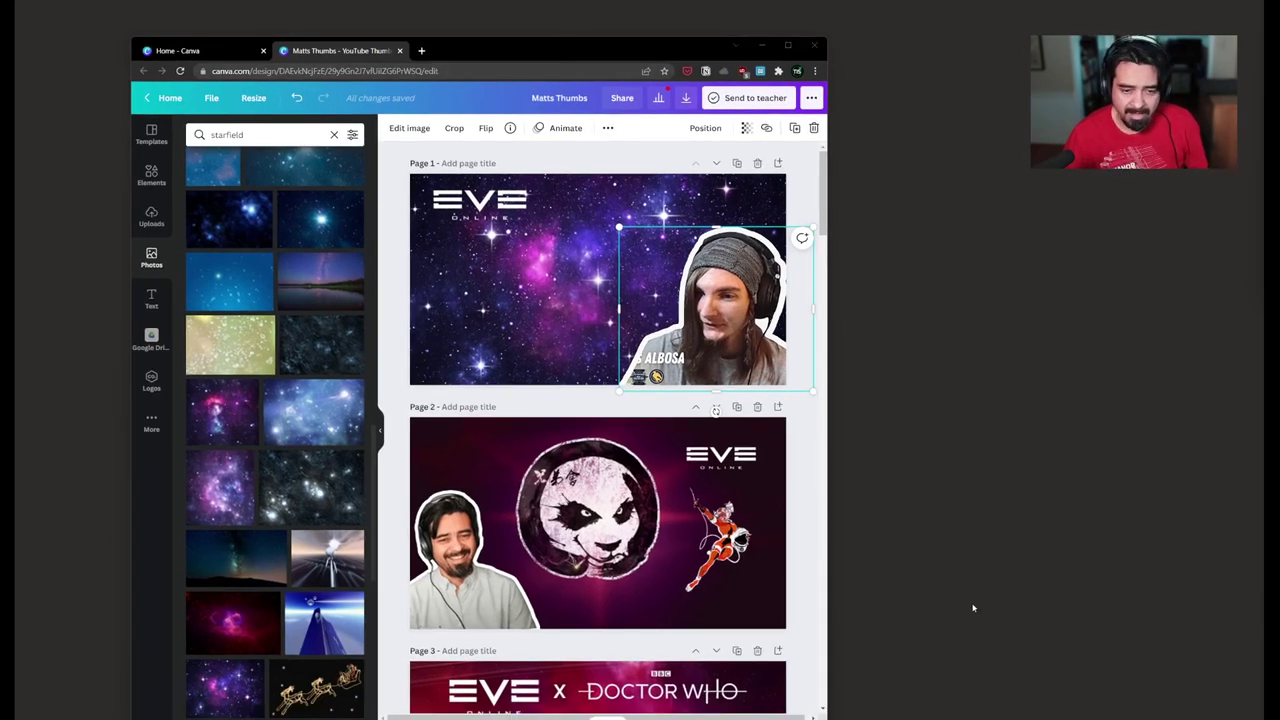
pyautogui.click(806, 437)
pyautogui.click(497, 205)
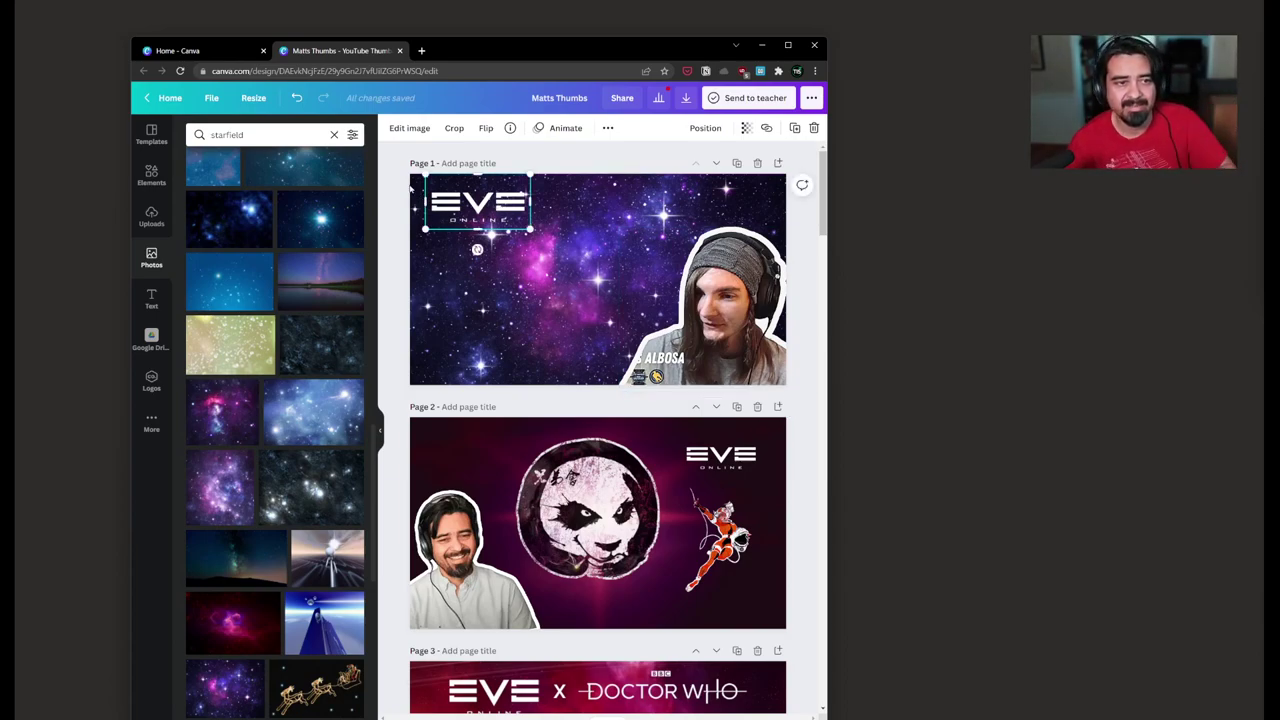
# Step: Add the yellow neon "SHINE SHINE SHINE" font combination to page 1 and place it beside the host cutout
pyautogui.click(151, 300)
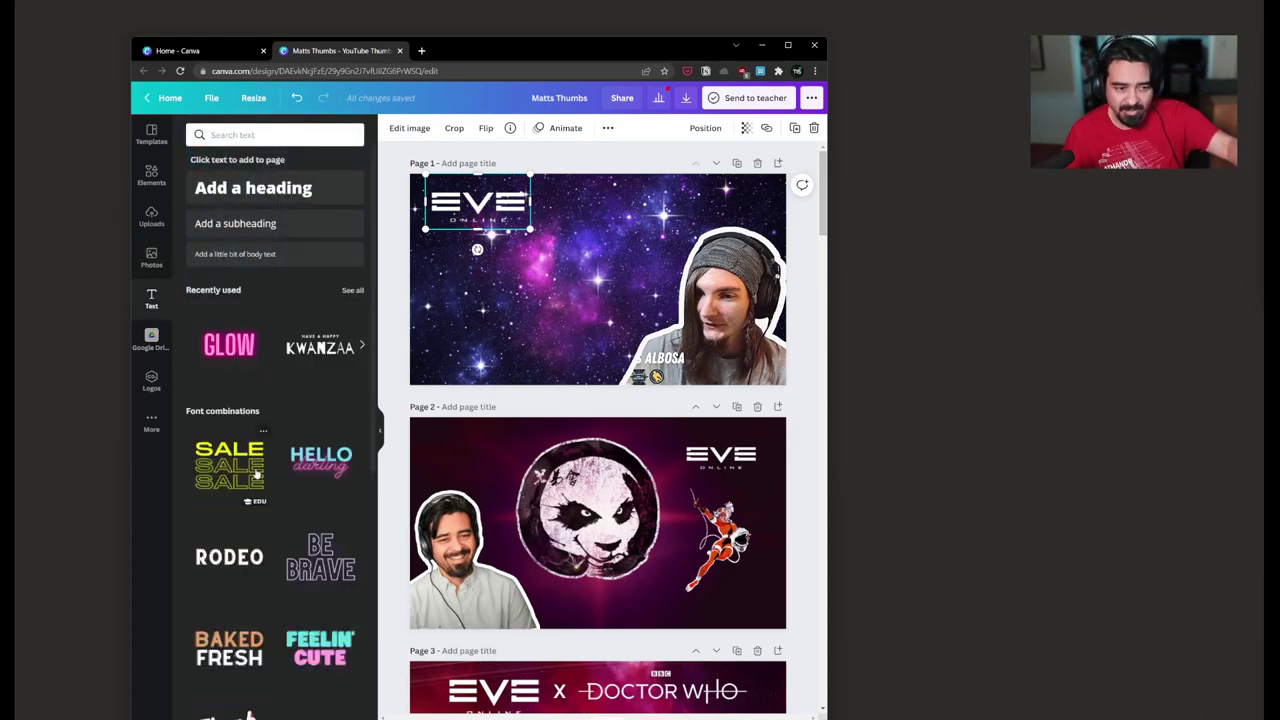
pyautogui.scroll(-3, 277, 607)
pyautogui.scroll(-6, 277, 607)
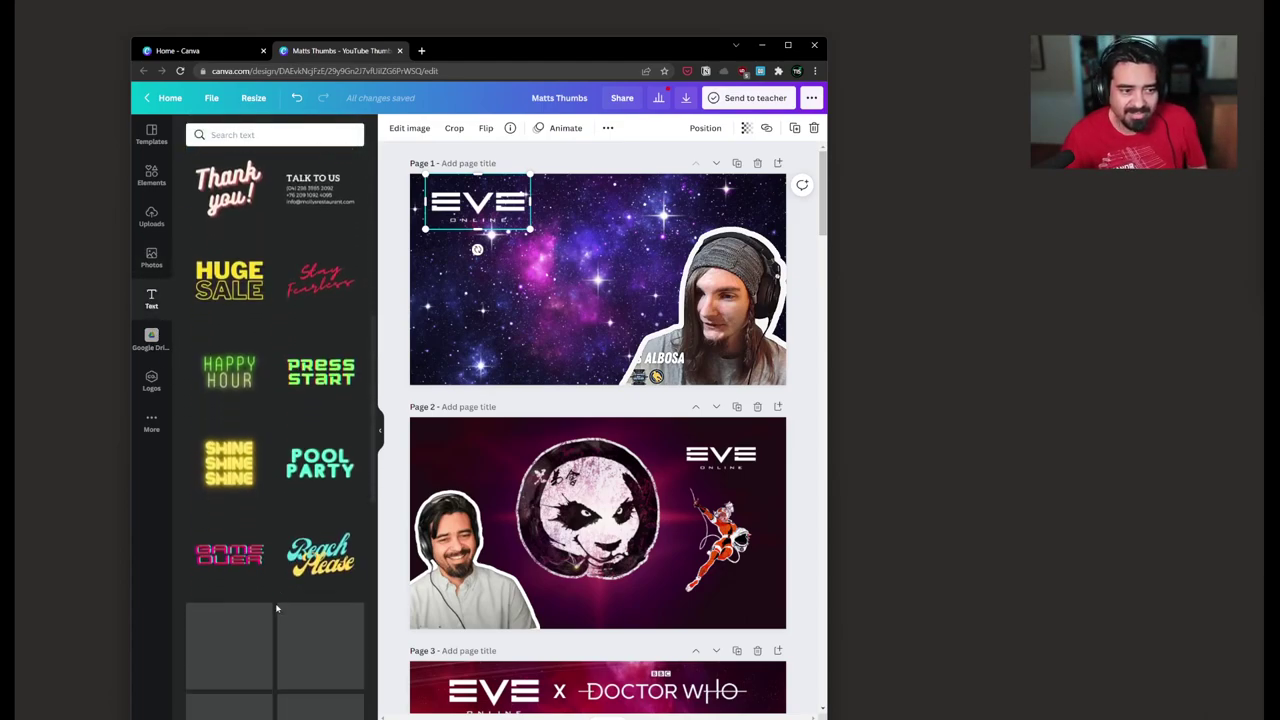
pyautogui.scroll(-1, 277, 607)
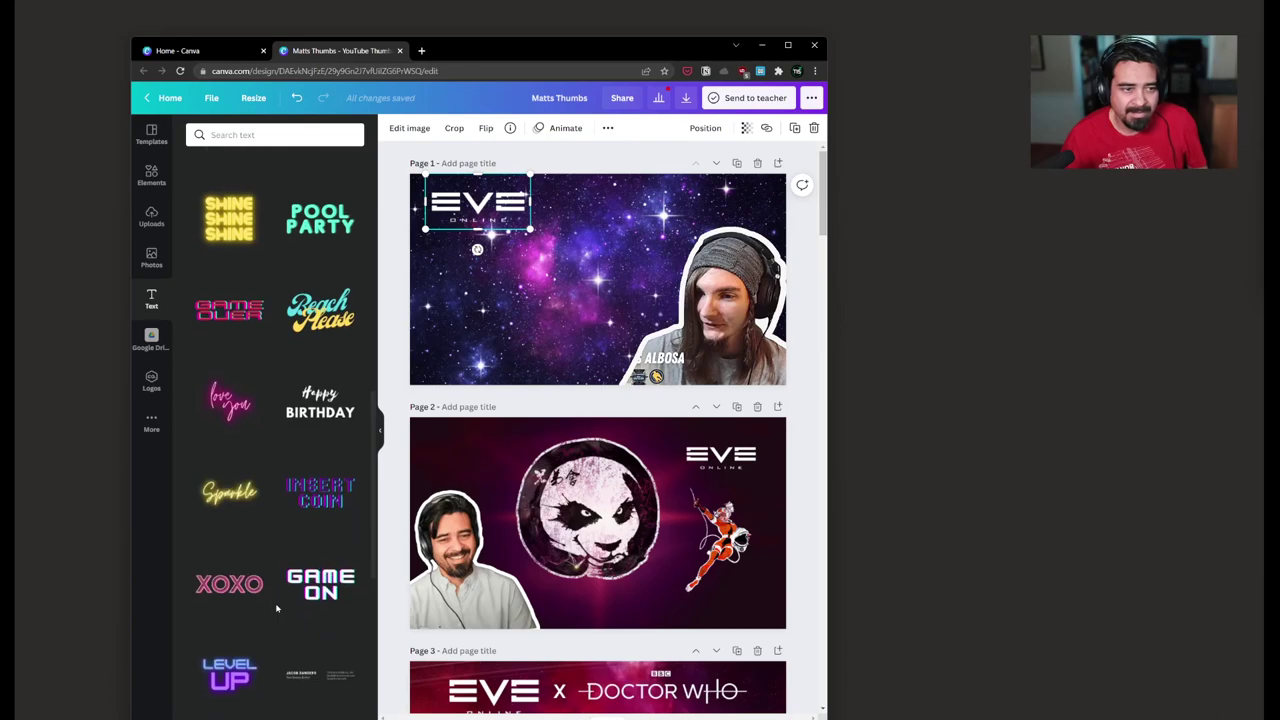
pyautogui.scroll(-4, 277, 607)
pyautogui.scroll(4, 277, 607)
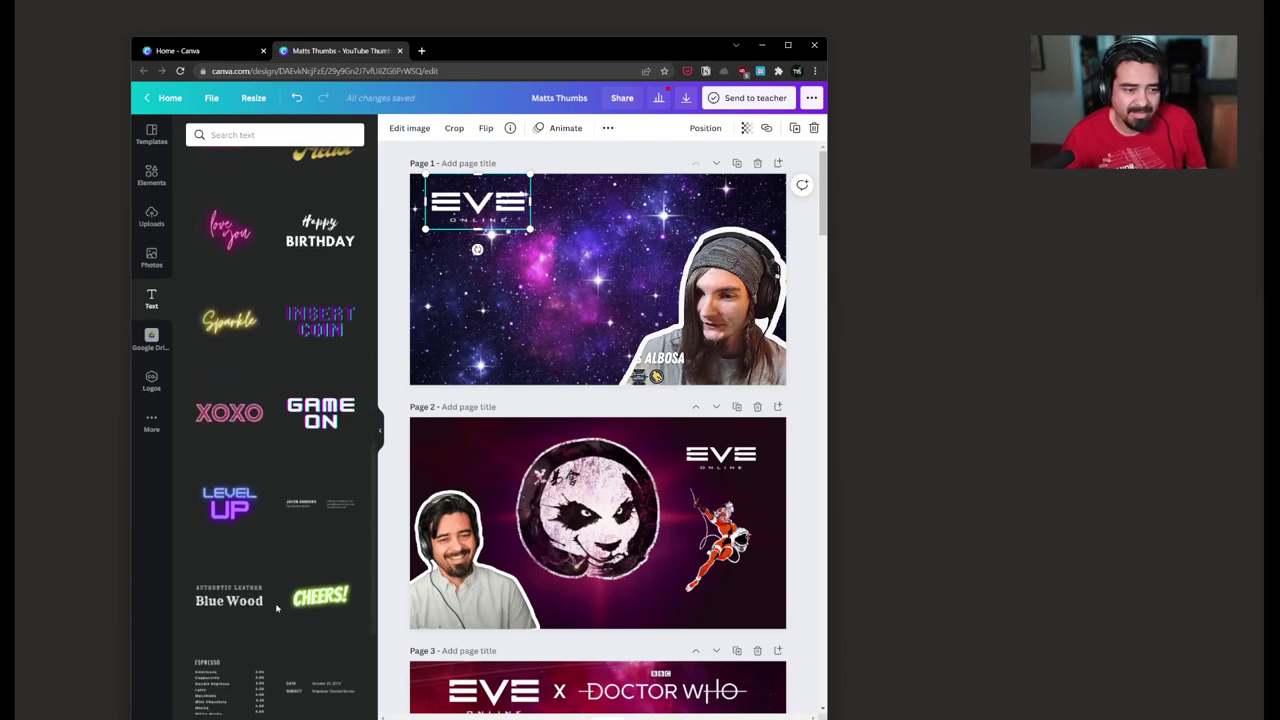
pyautogui.scroll(4, 277, 607)
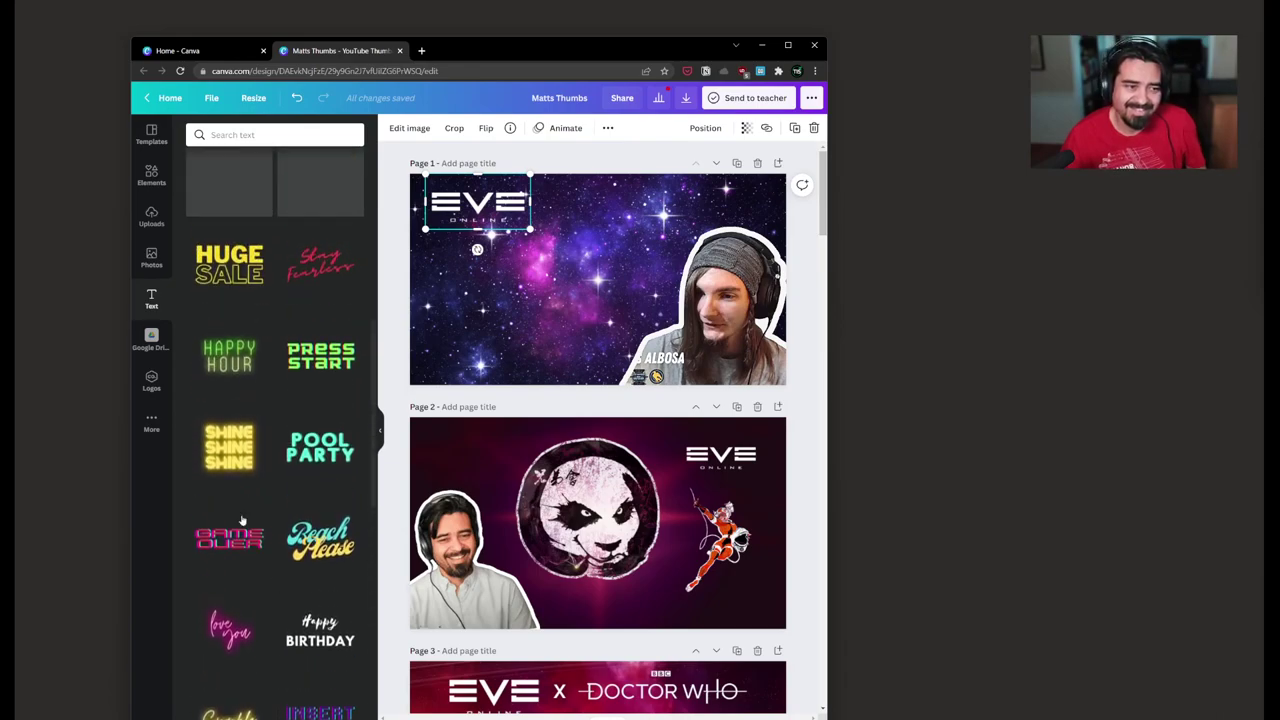
pyautogui.click(231, 455)
pyautogui.moveTo(555, 292); pyautogui.dragTo(520, 290)
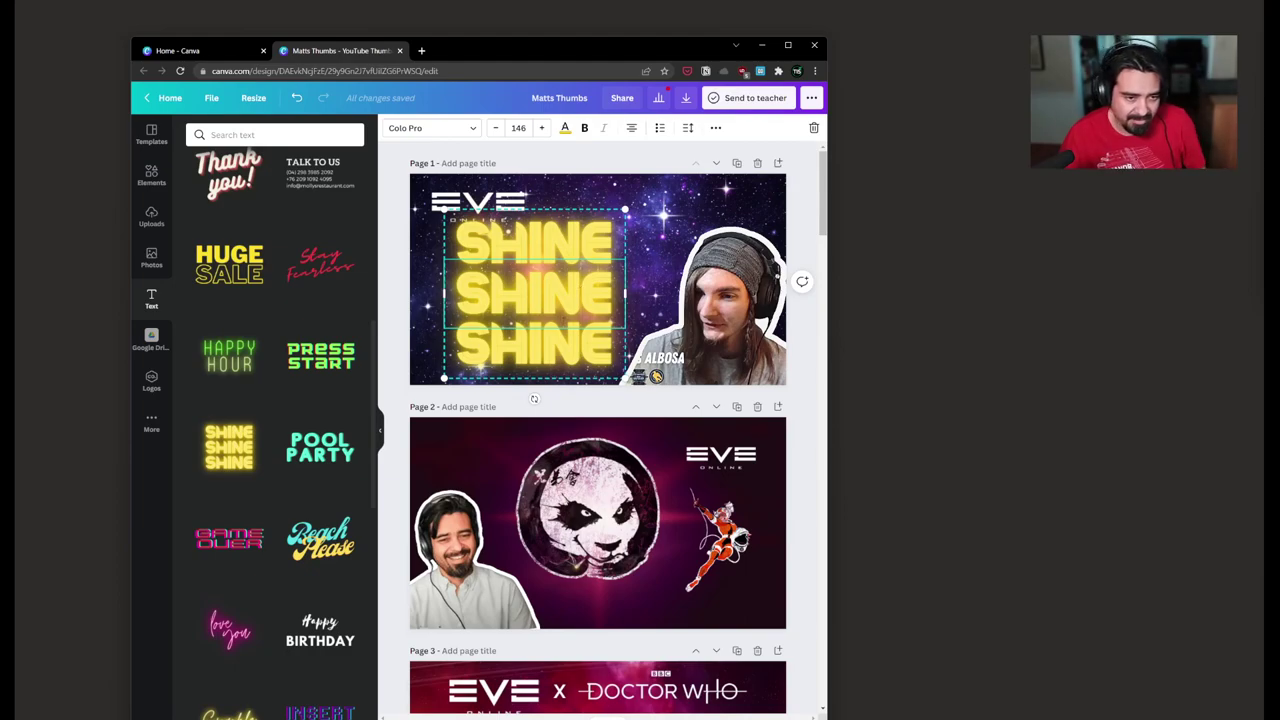
# Step: Ungroup the neon text, delete its lower two SHINE lines and shift the remaining line just below the EVE Online logo
pyautogui.rightClick(592, 298)
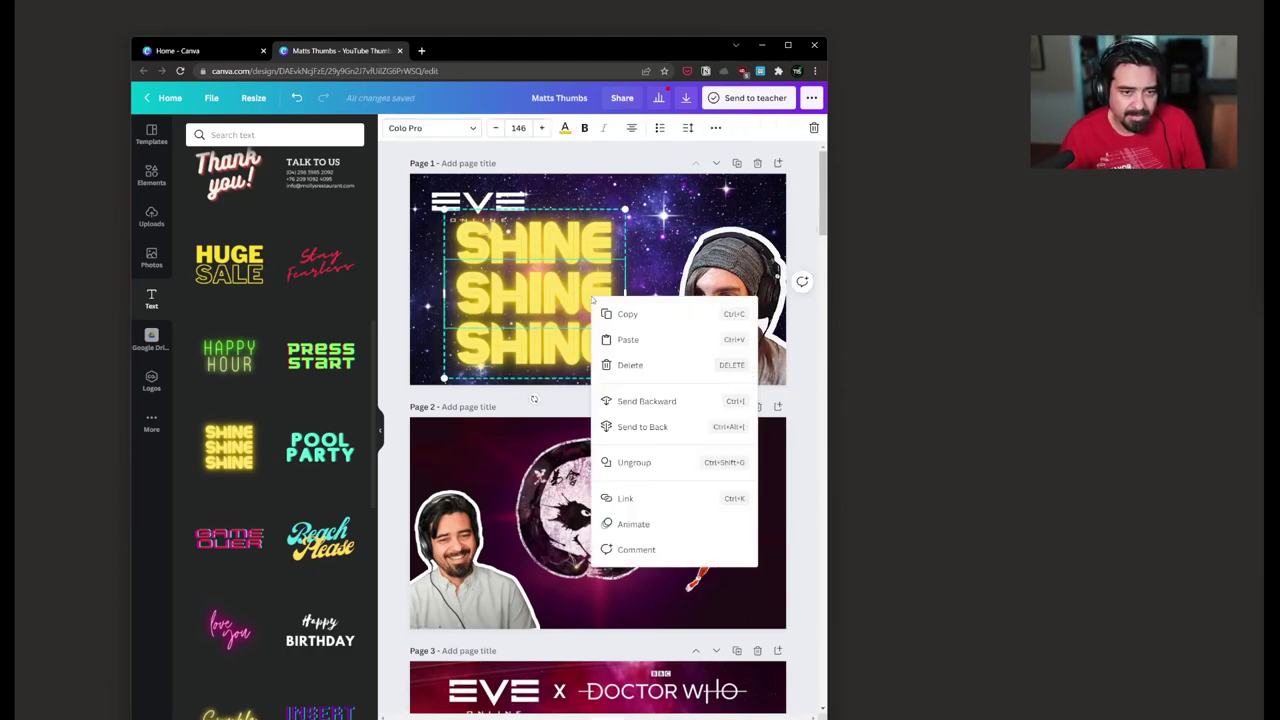
pyautogui.click(654, 462)
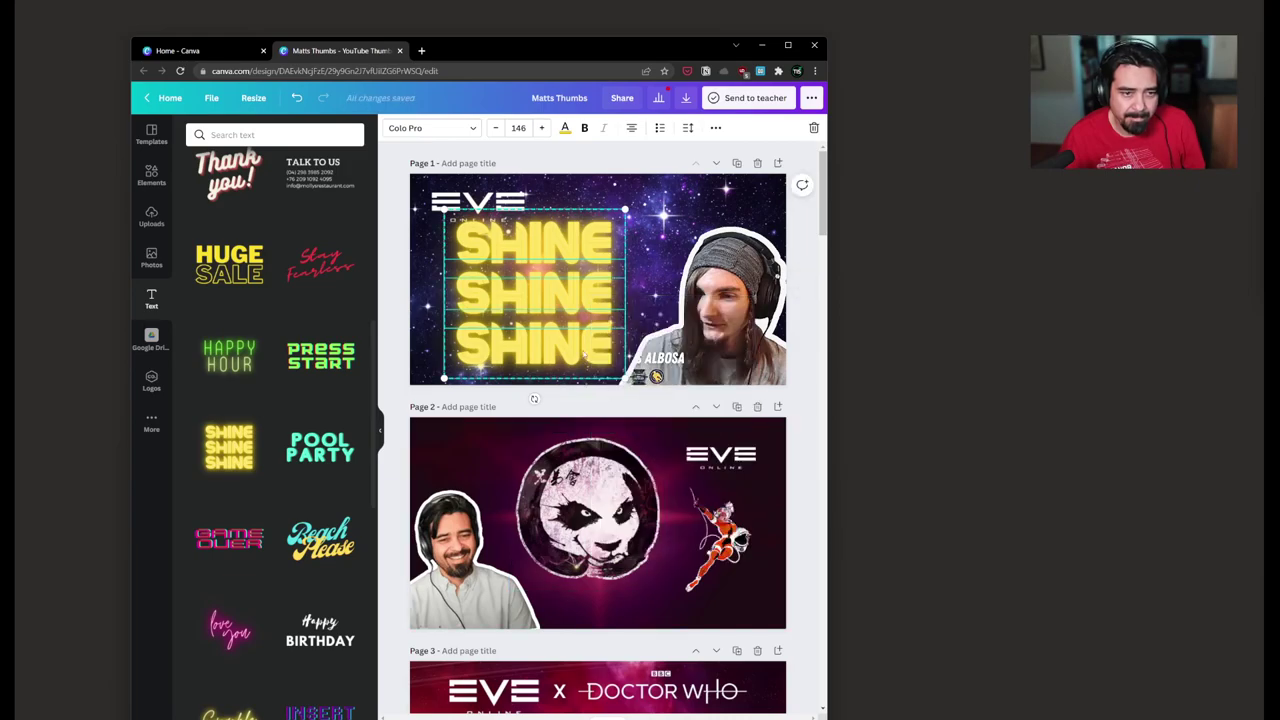
pyautogui.click(470, 345)
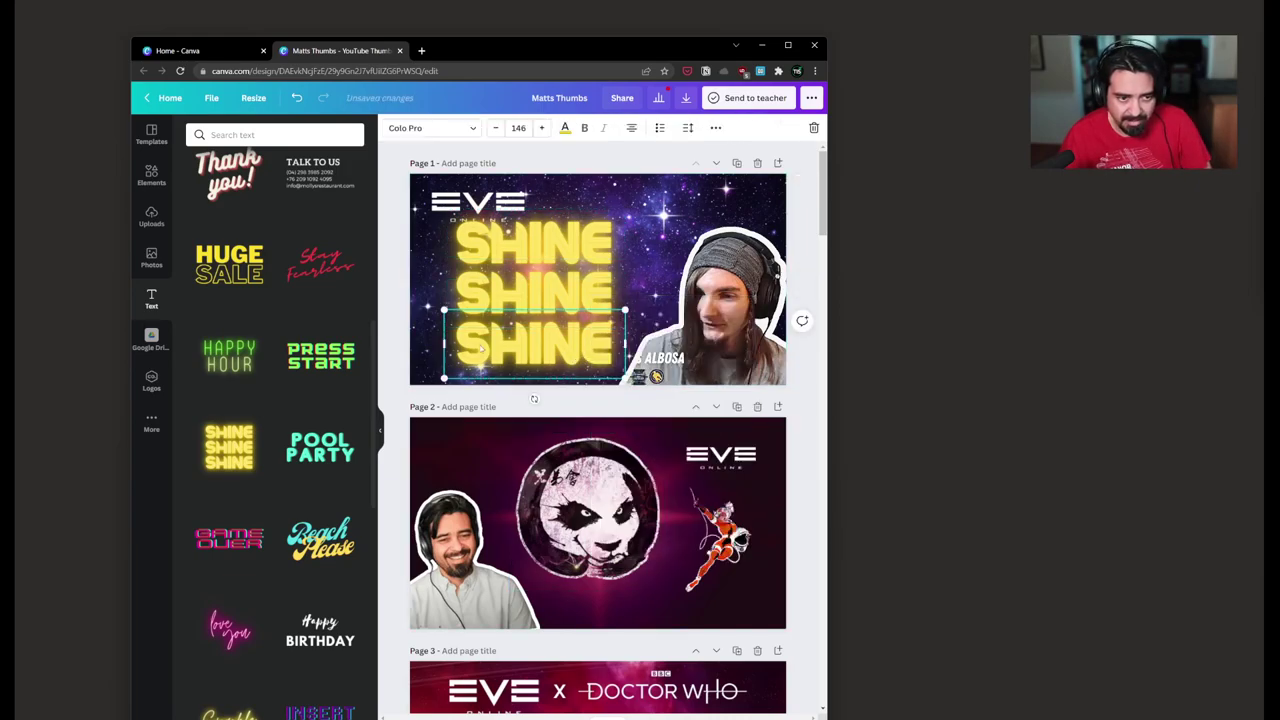
pyautogui.press('Delete')
pyautogui.click(523, 295)
pyautogui.press('Delete')
pyautogui.click(522, 256)
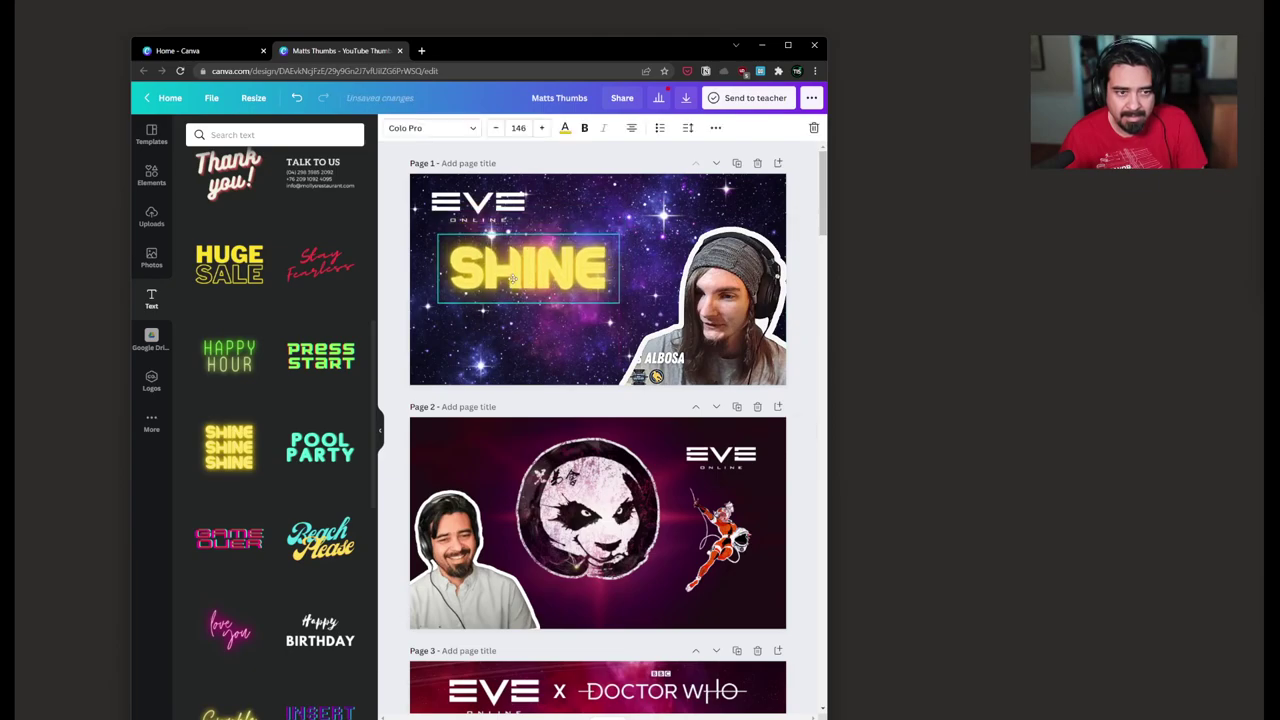
# Step: Replace the remaining neon word with "FIGHT" and recolor it with the light lavender taken from the starfield photo
pyautogui.doubleClick(522, 256)
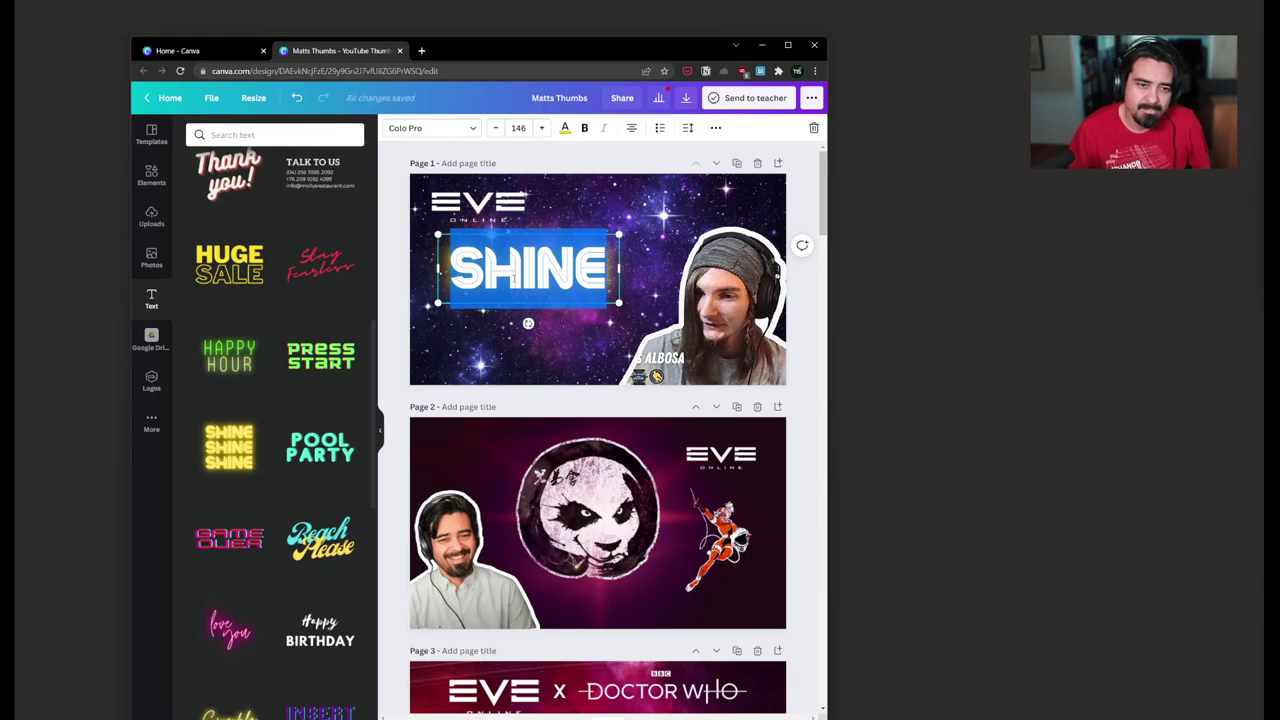
pyautogui.write('FIGHT')
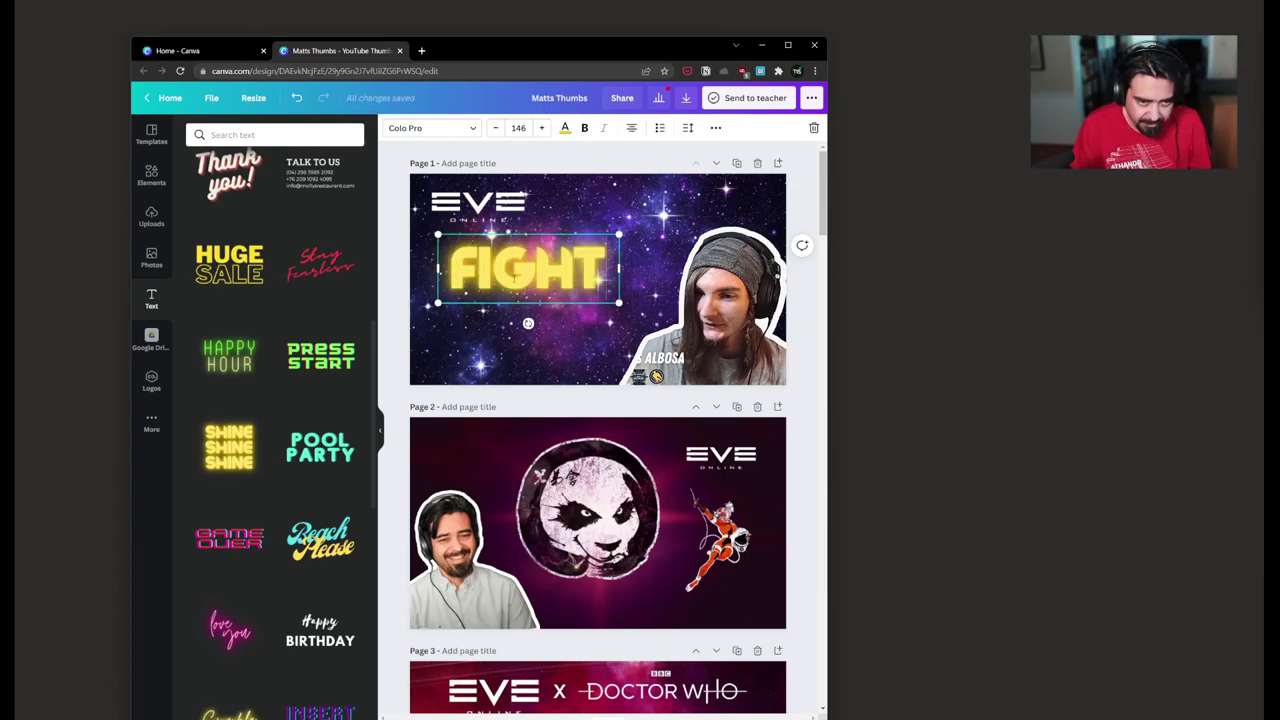
pyautogui.hotkey('ctrl', 'a')
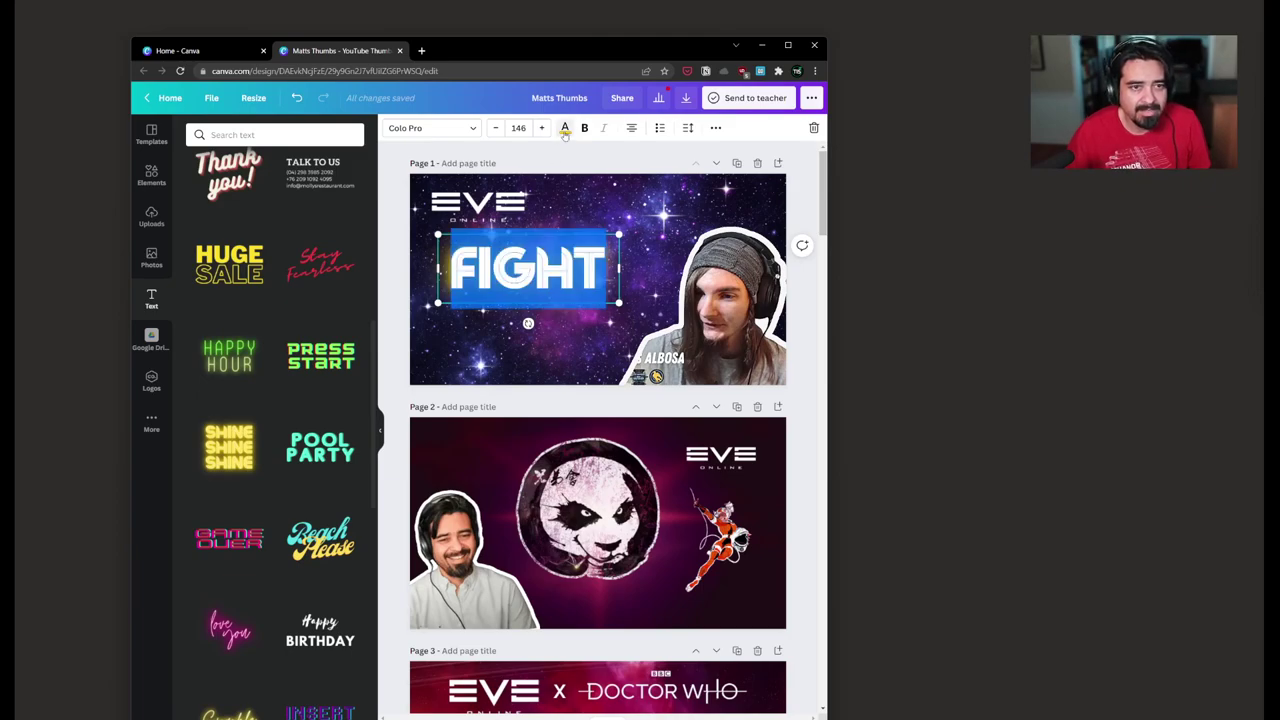
pyautogui.click(565, 127)
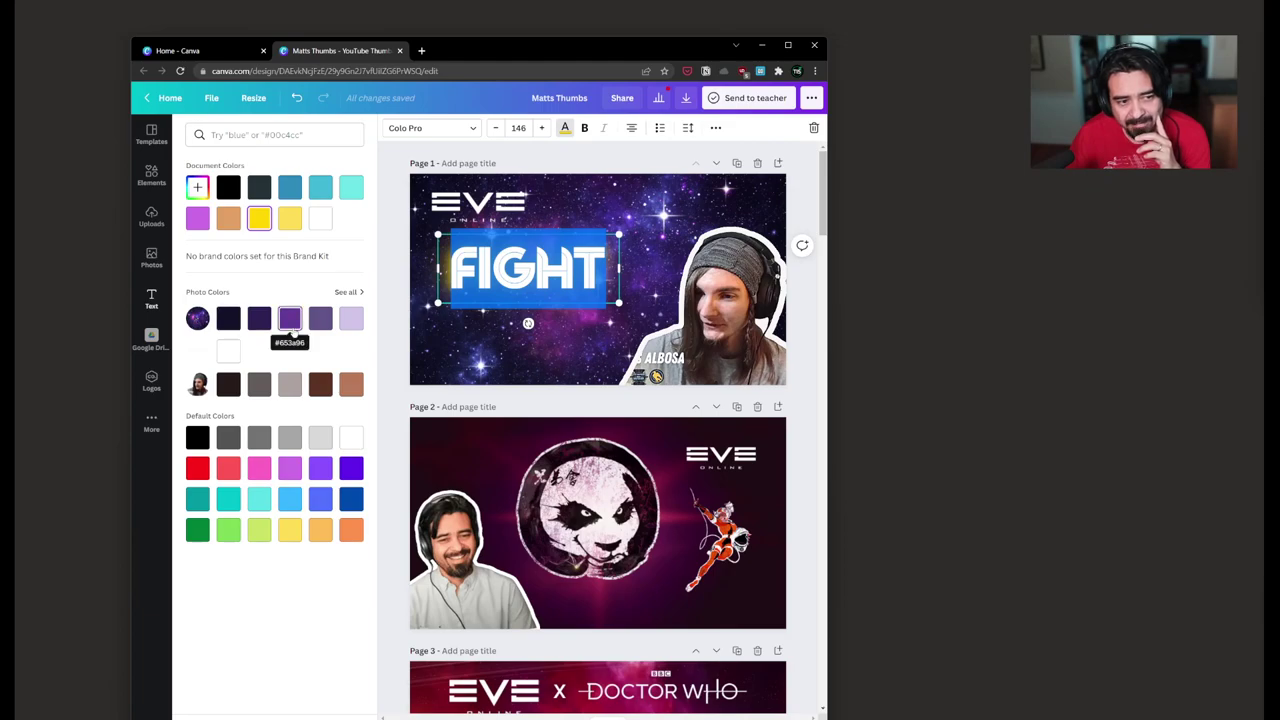
pyautogui.click(351, 318)
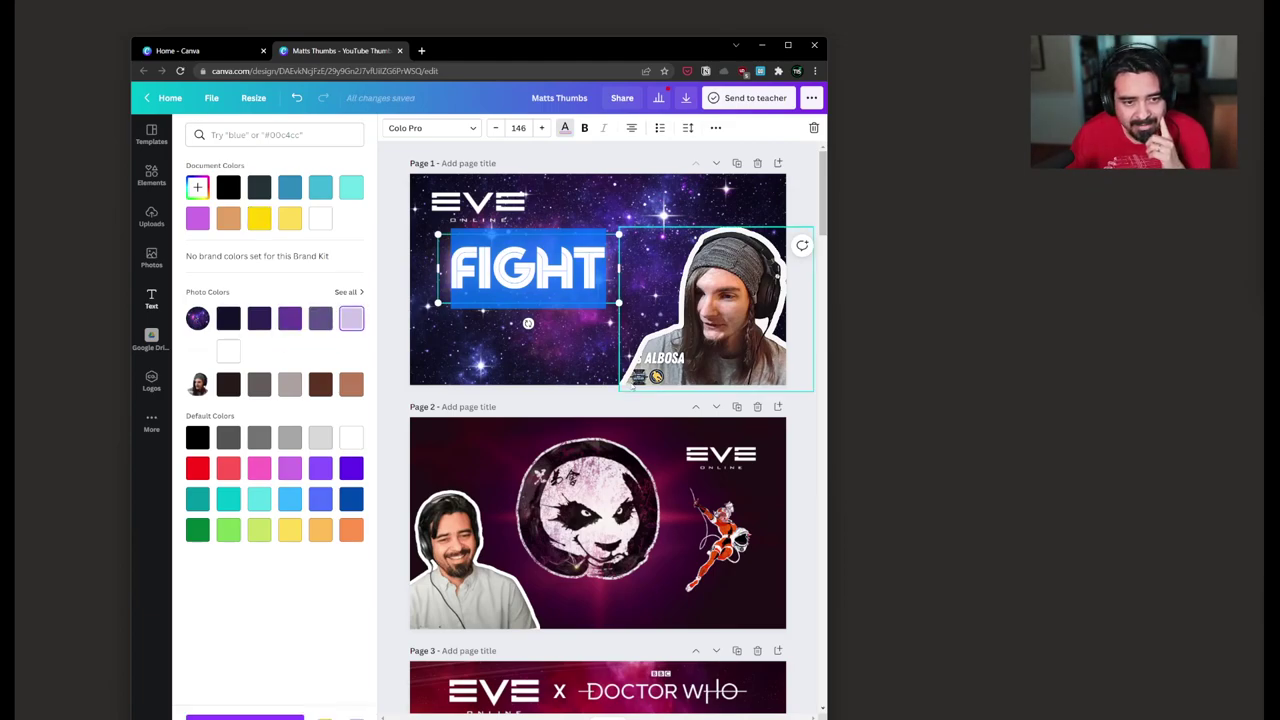
pyautogui.click(590, 354)
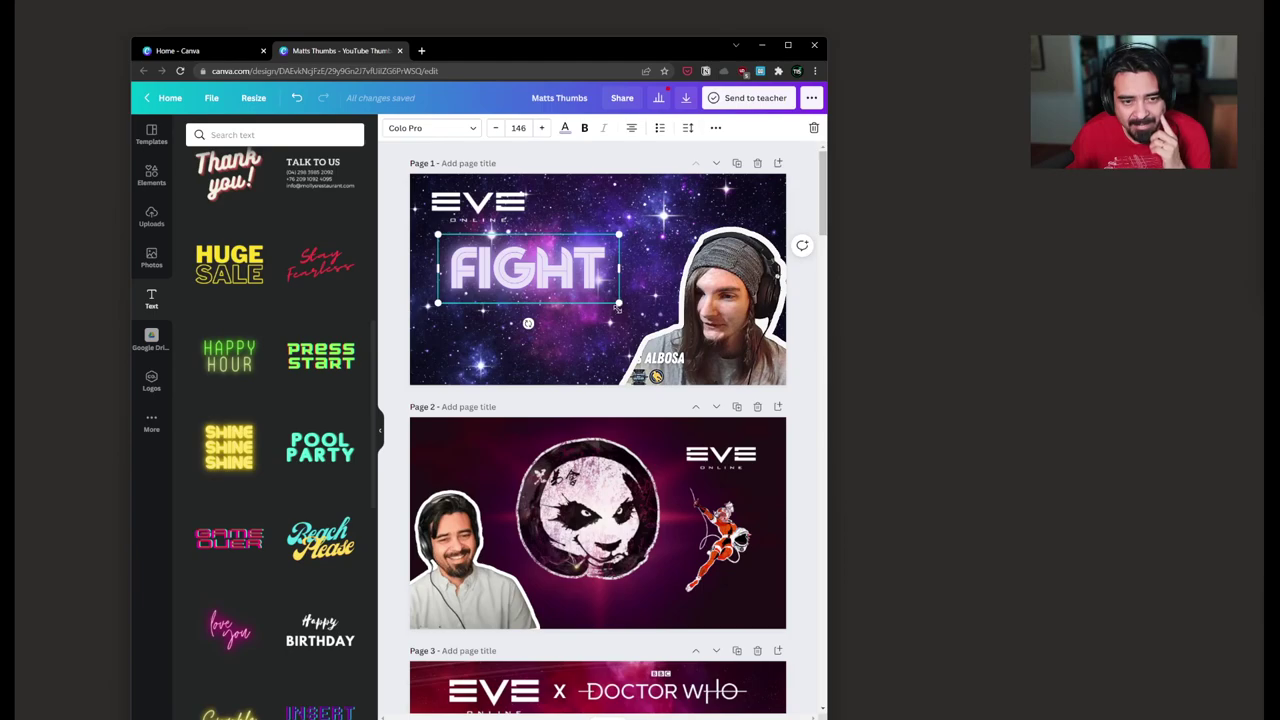
# Step: Enlarge the FIGHT text to font size 191 so it spans from below the logo to the host cutout
pyautogui.moveTo(619, 302); pyautogui.dragTo(675, 323)
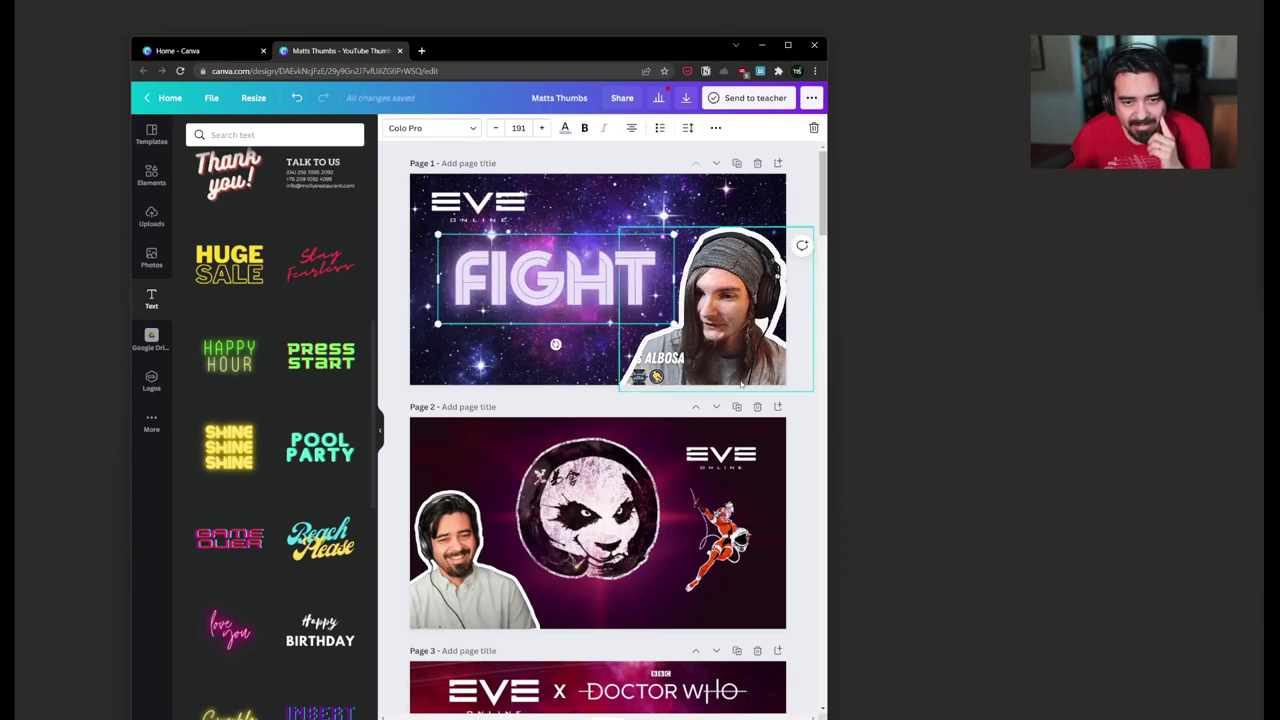
pyautogui.click(578, 353)
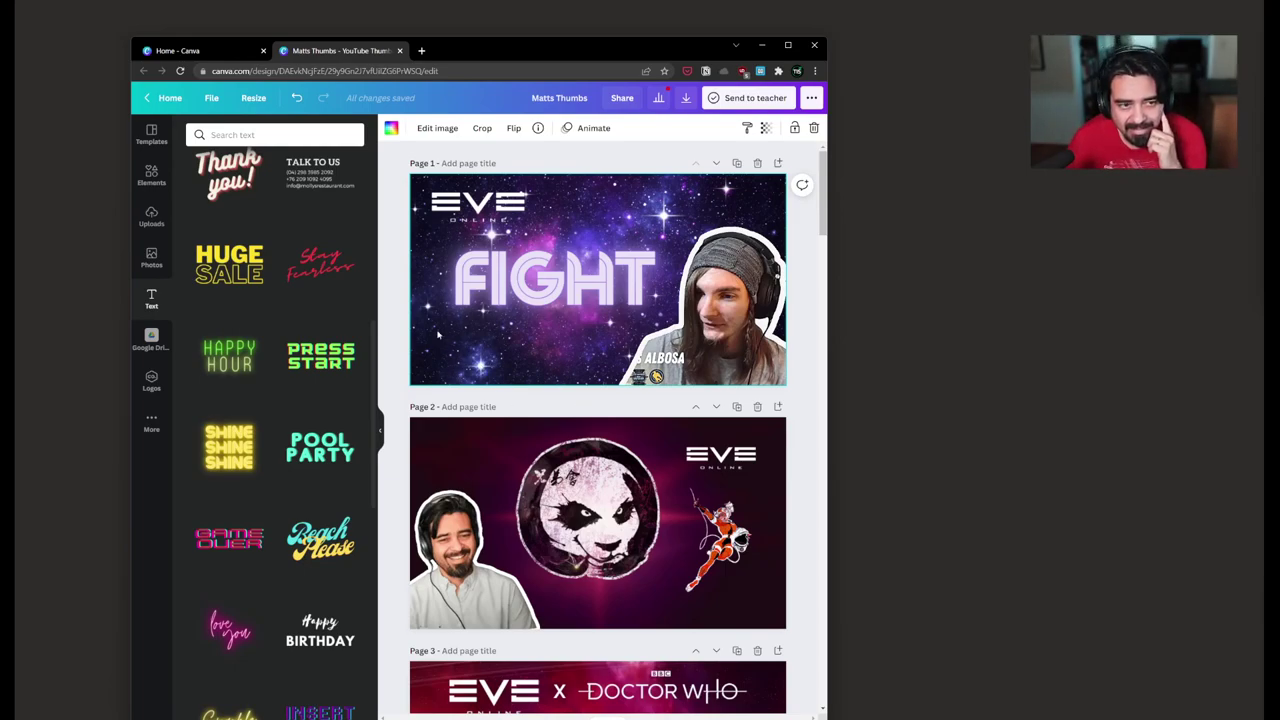
pyautogui.click(480, 237)
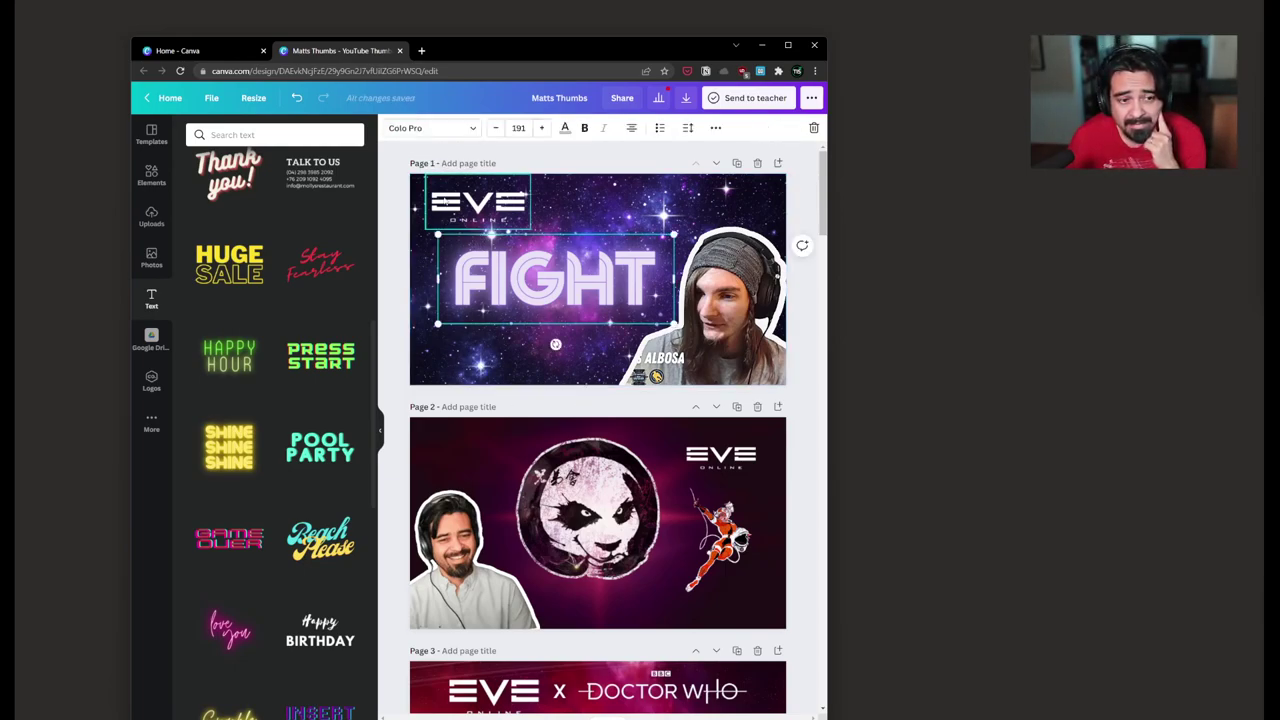
pyautogui.click(565, 128)
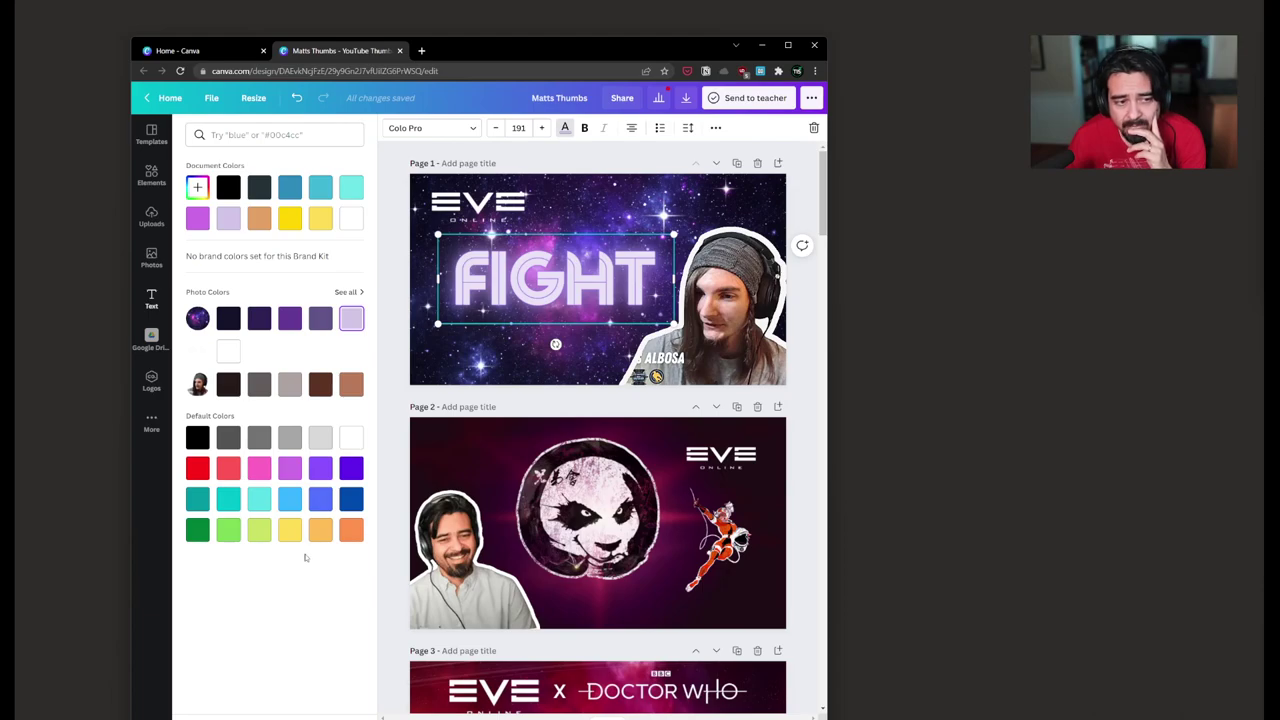
pyautogui.press('Escape')
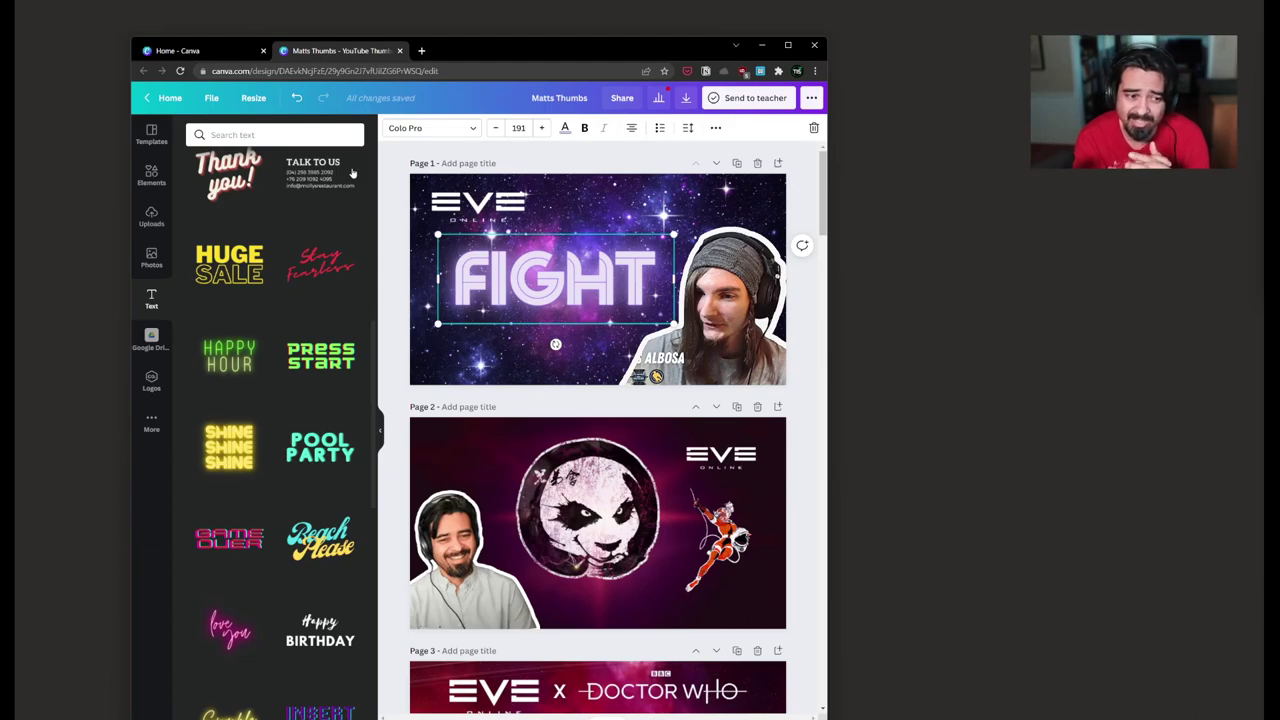
# Step: Add the yellow neon "Sparkle" script text to page 1, shrink it to font size 175 and place it overlapping FIGHT's lower edge
pyautogui.scroll(-3, 272, 398)
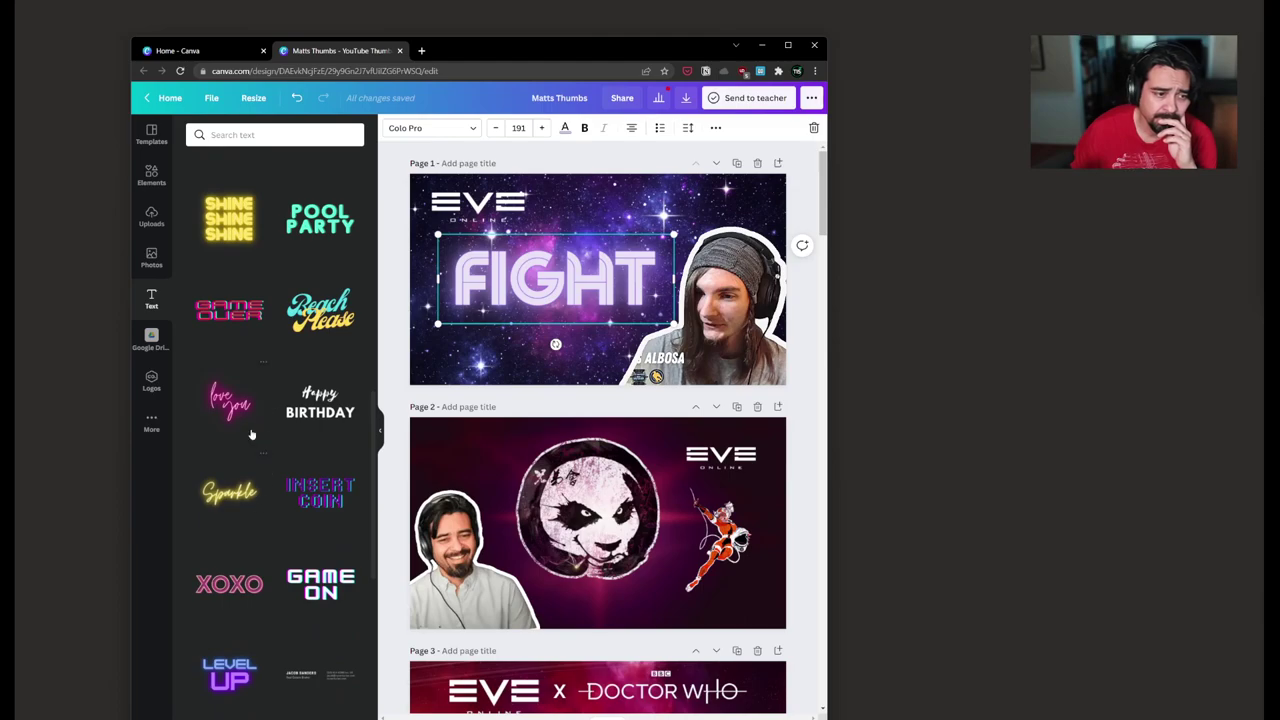
pyautogui.click(230, 493)
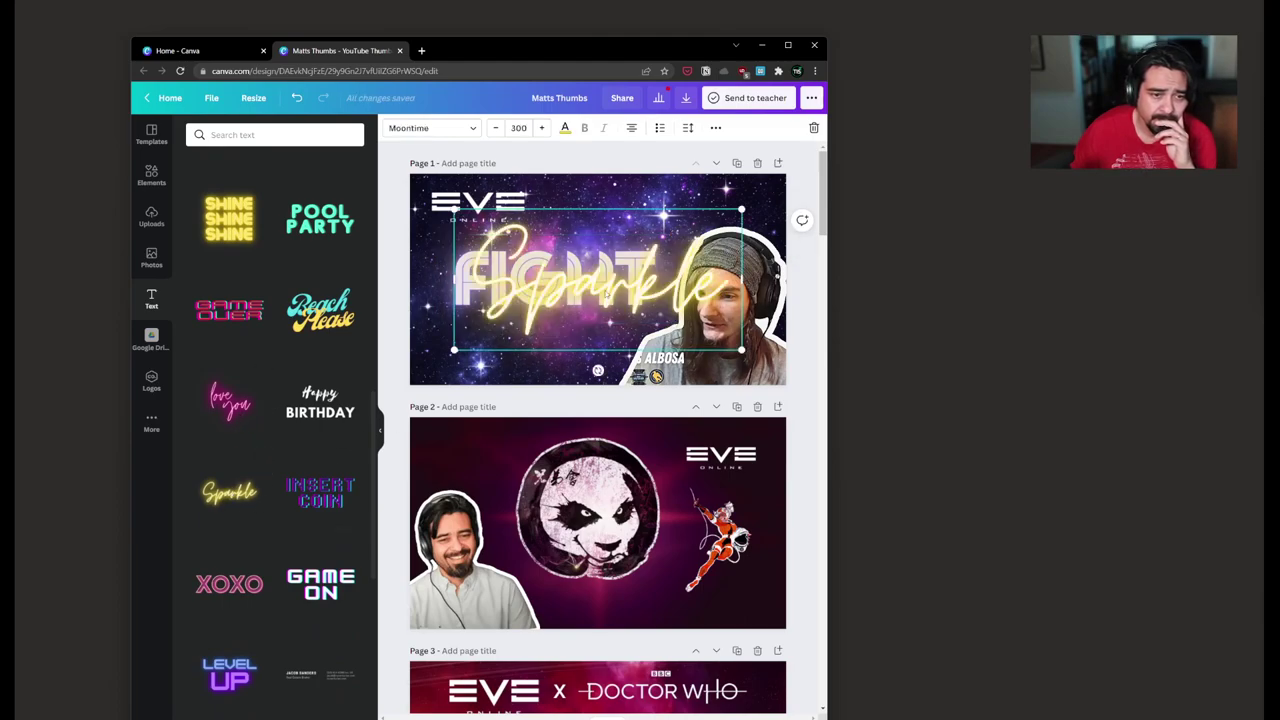
pyautogui.moveTo(732, 378); pyautogui.dragTo(613, 320)
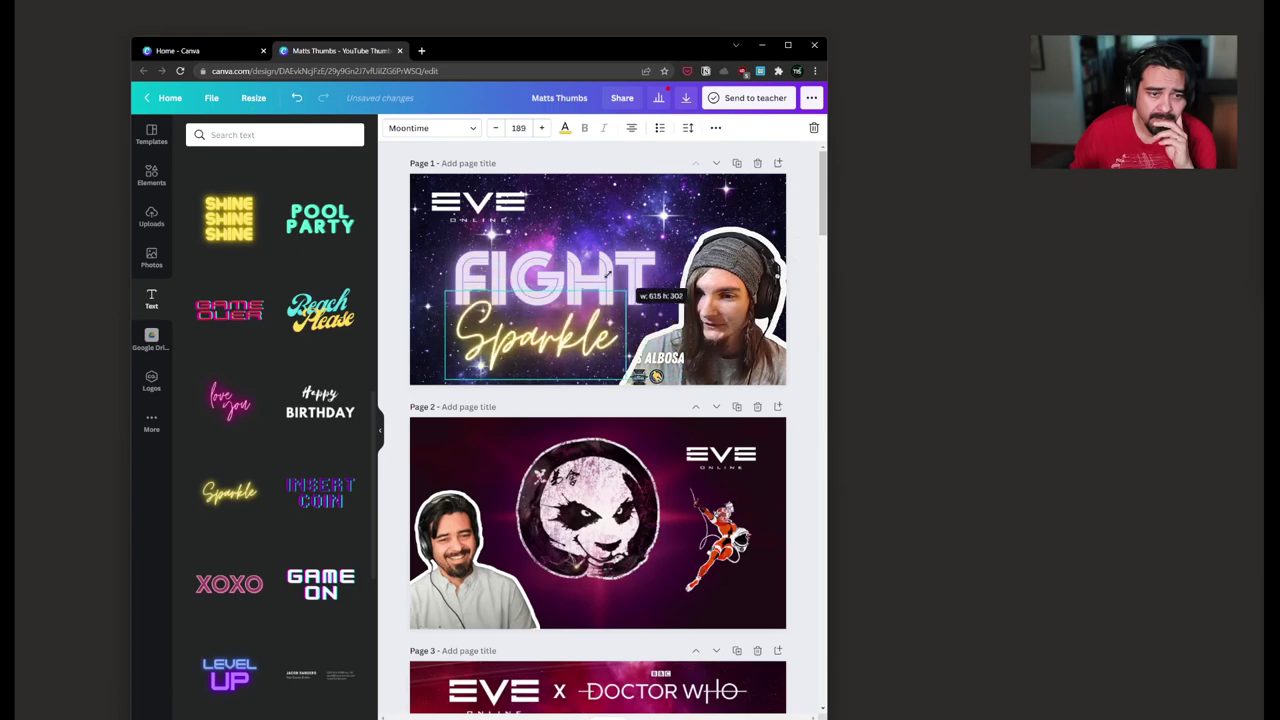
pyautogui.moveTo(567, 280); pyautogui.dragTo(588, 322)
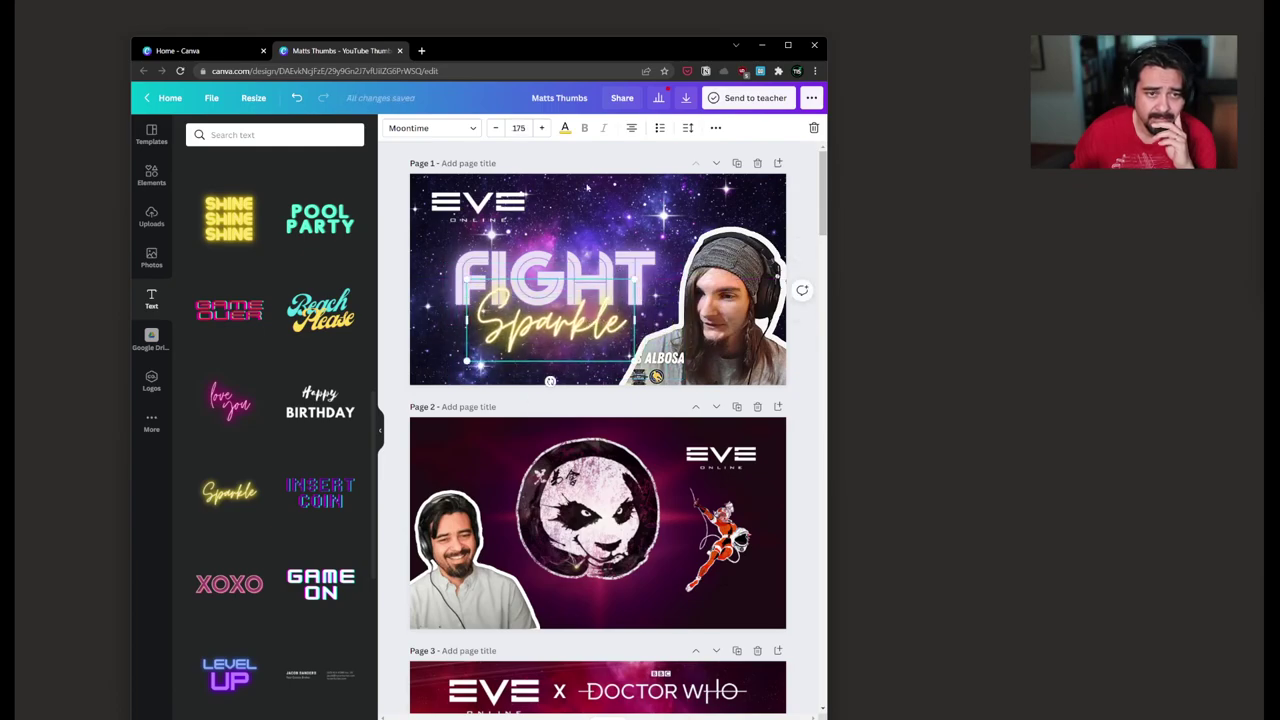
# Step: Try the Barrio, Caitlin and Cerebri fonts on the yellow Sparkle text
pyautogui.click(430, 128)
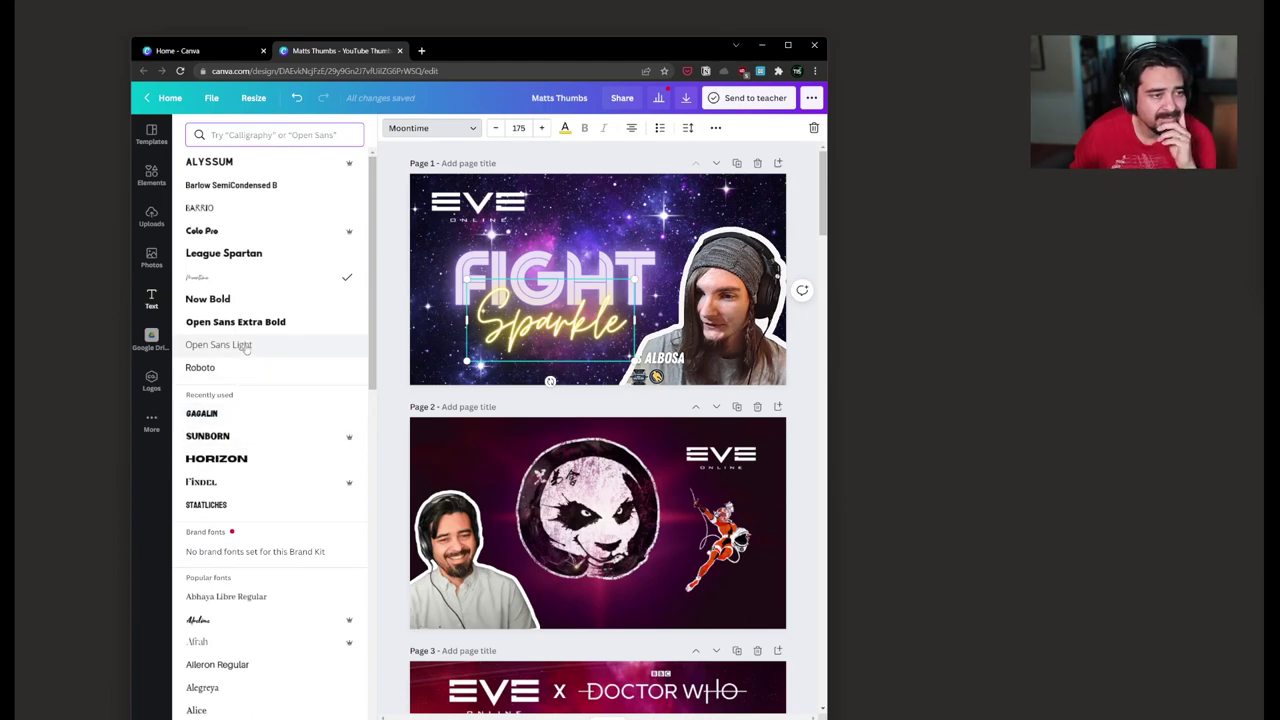
pyautogui.click(230, 208)
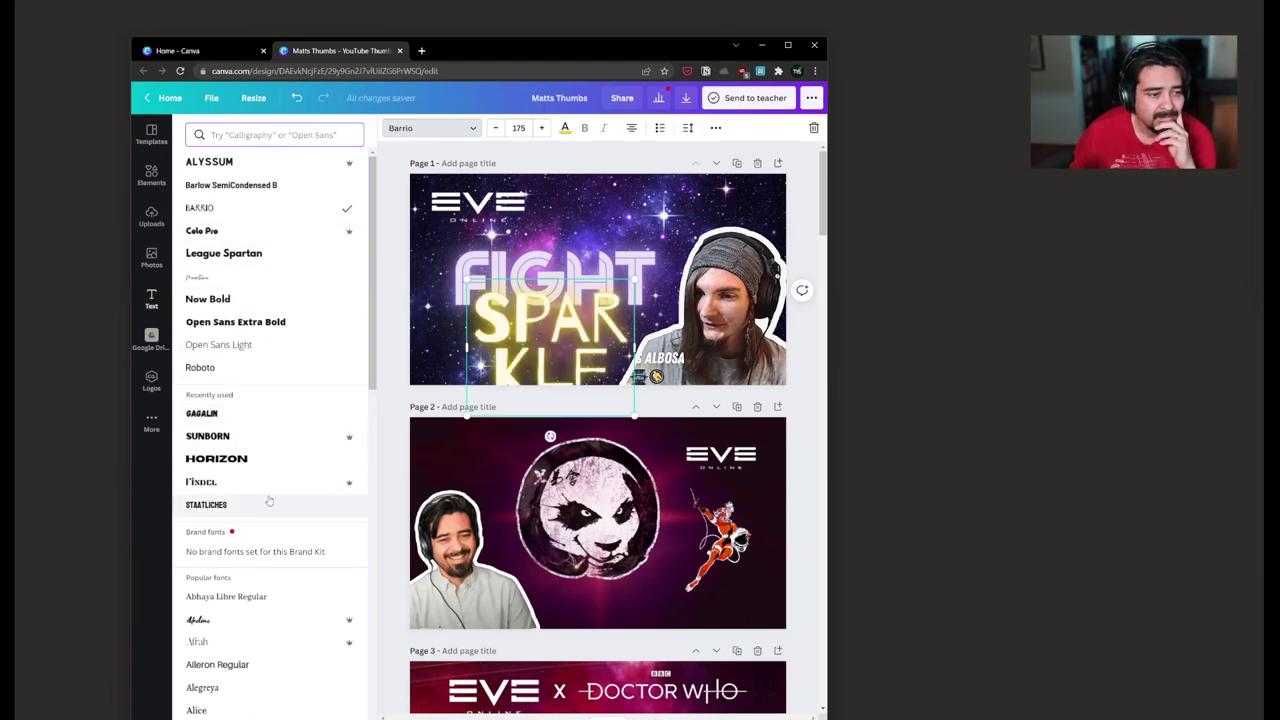
pyautogui.scroll(-3, 269, 501)
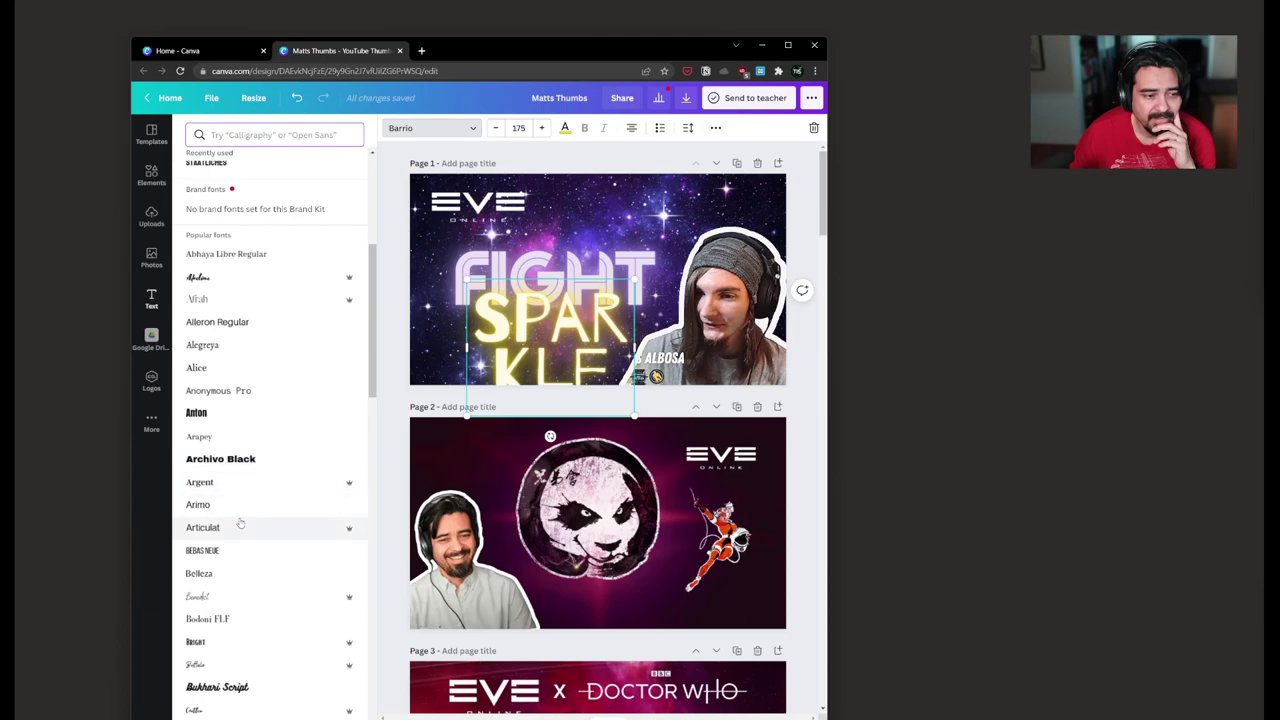
pyautogui.scroll(-4, 240, 523)
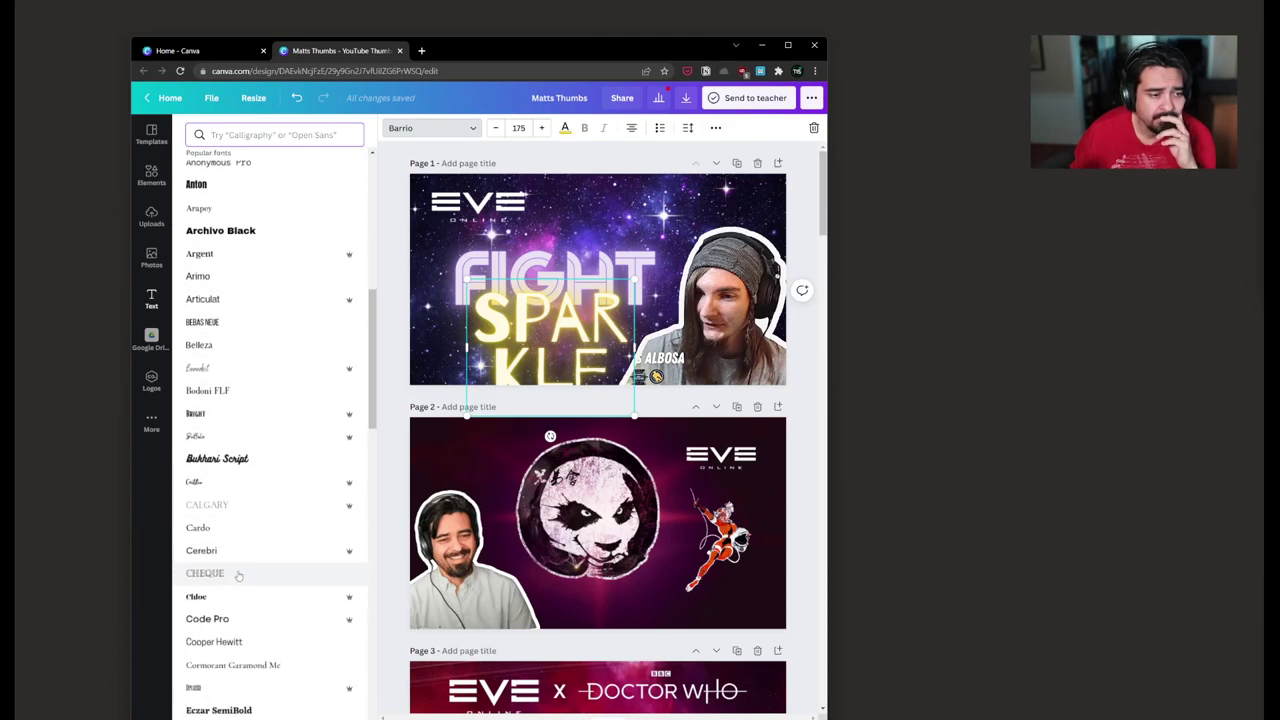
pyautogui.scroll(-1, 238, 576)
pyautogui.click(217, 428)
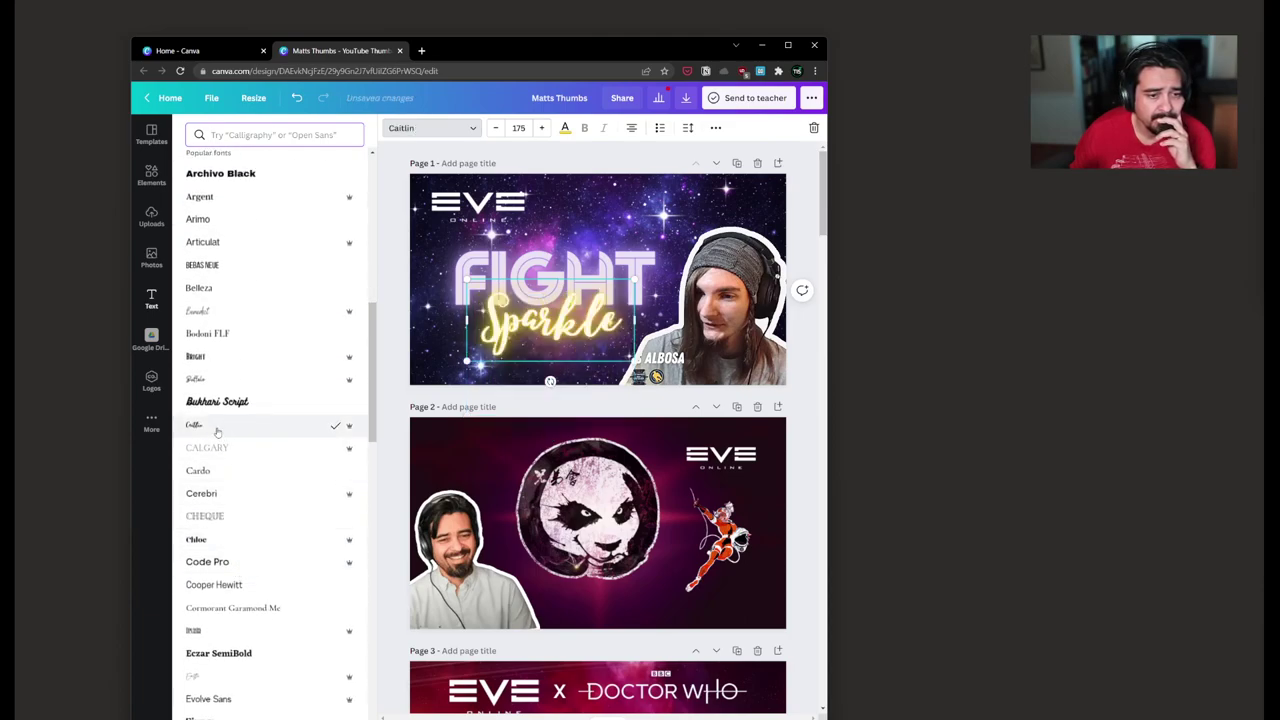
pyautogui.click(205, 493)
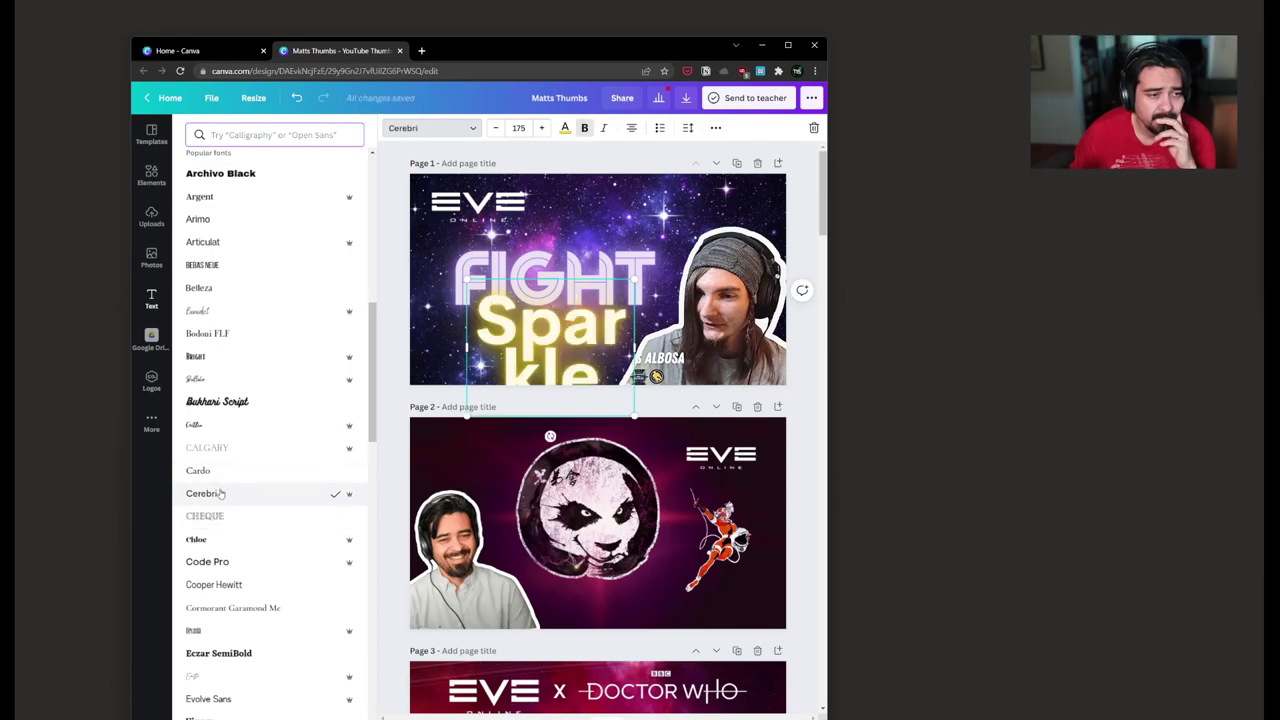
# Step: Widen the Sparkle text box to hold one line, shrink it to font size 111 and move it against FIGHT's lower edge
pyautogui.moveTo(634, 350); pyautogui.dragTo(742, 350)
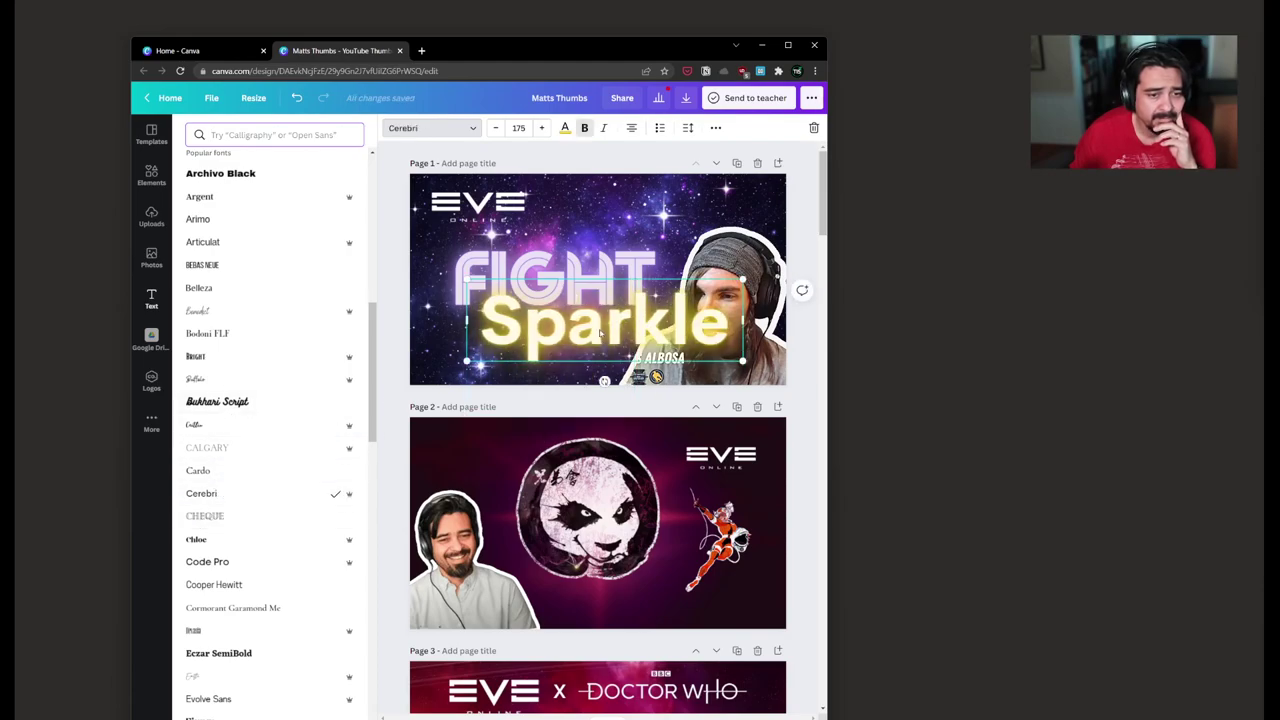
pyautogui.moveTo(744, 278); pyautogui.dragTo(634, 310)
pyautogui.click(533, 381)
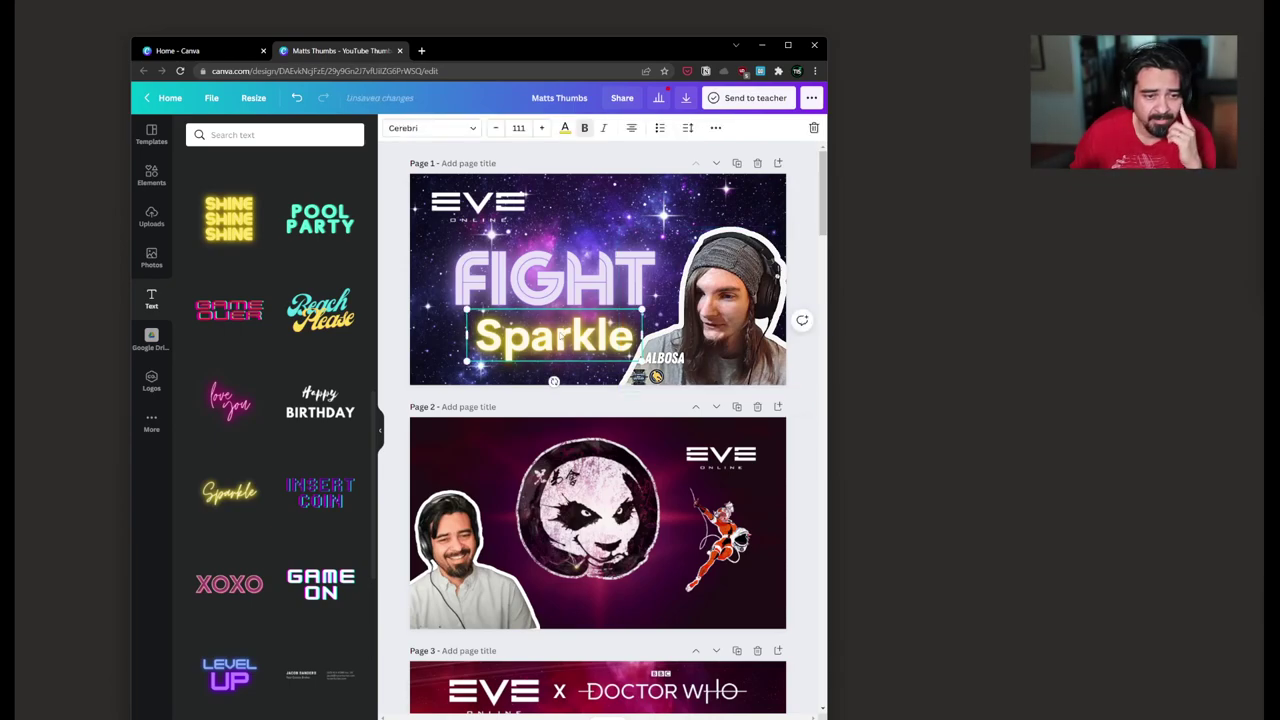
pyautogui.moveTo(556, 340); pyautogui.dragTo(553, 324)
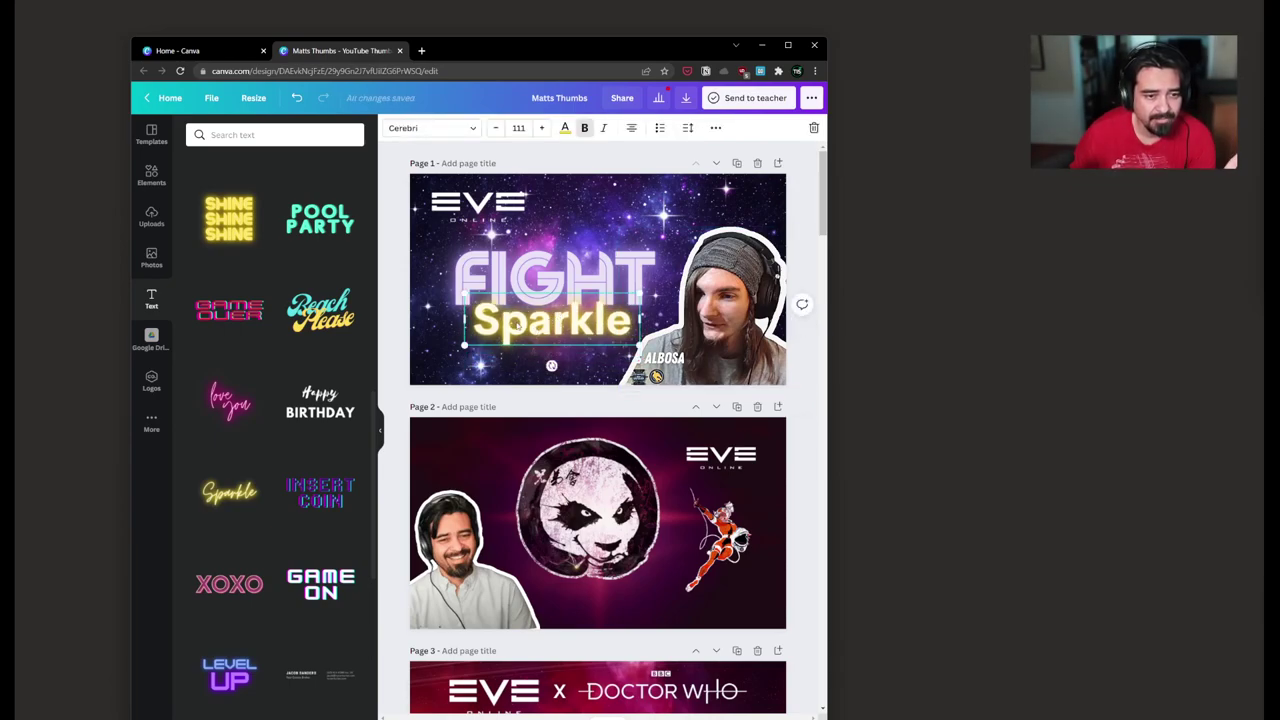
# Step: Switch the Sparkle text to the Devasia font and replace its wording with "Nulvula"
pyautogui.scroll(-3, 301, 528)
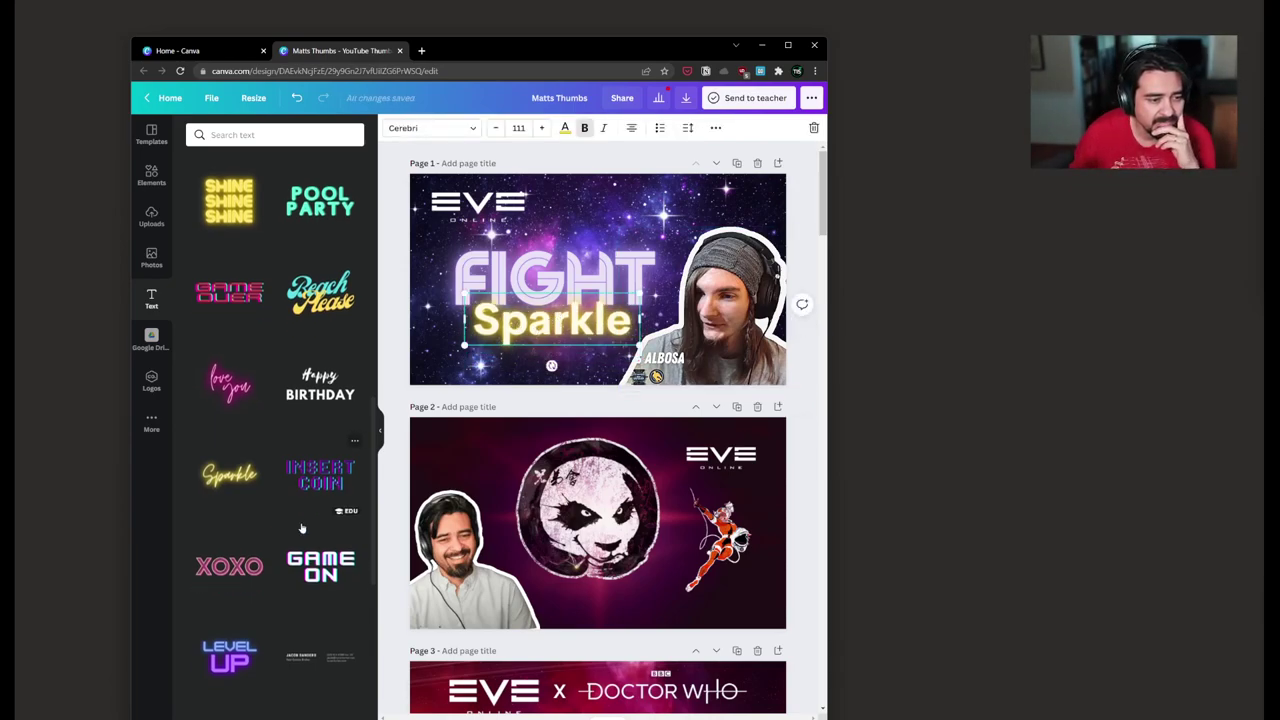
pyautogui.scroll(5, 301, 528)
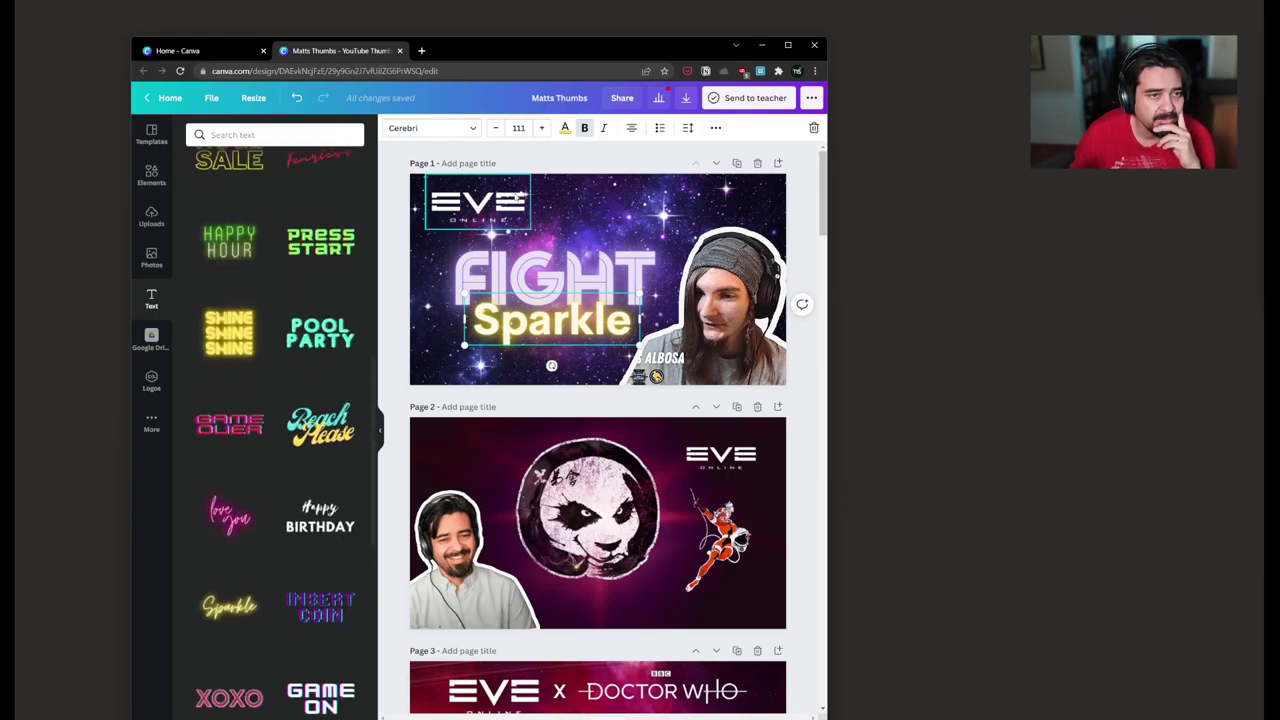
pyautogui.click(430, 128)
pyautogui.scroll(-1, 294, 477)
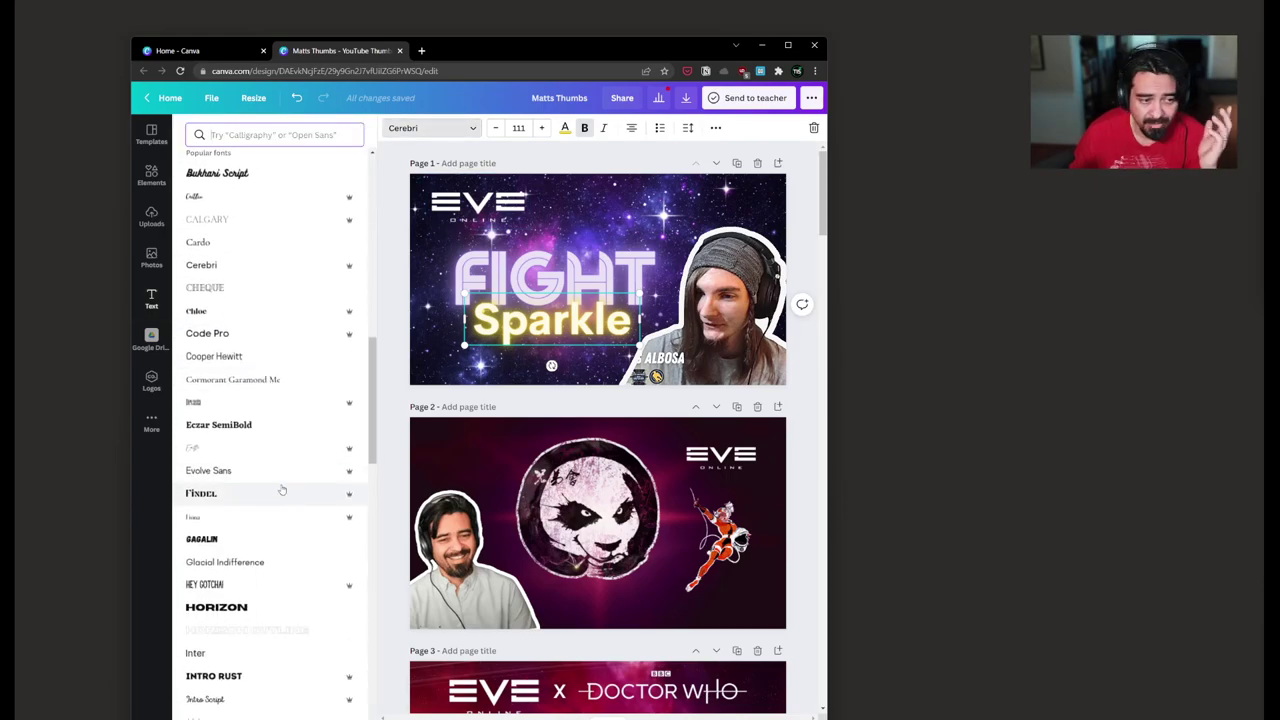
pyautogui.click(231, 406)
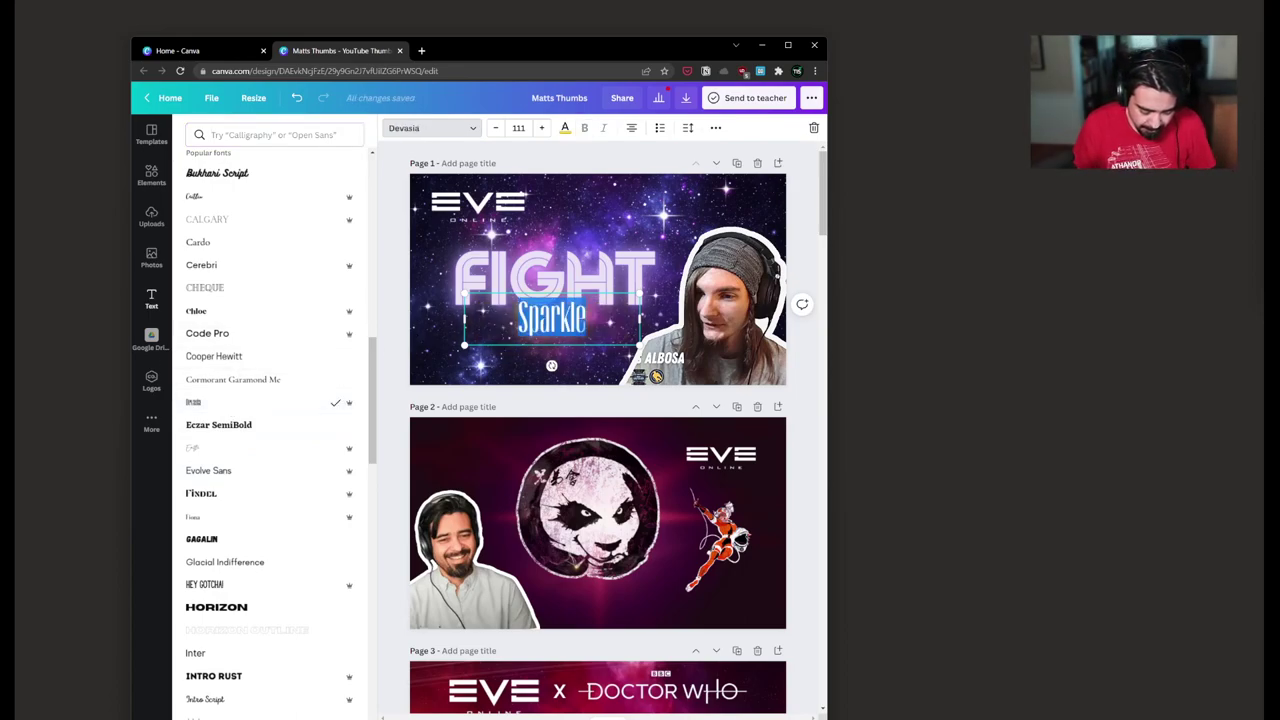
pyautogui.write('Nebula')
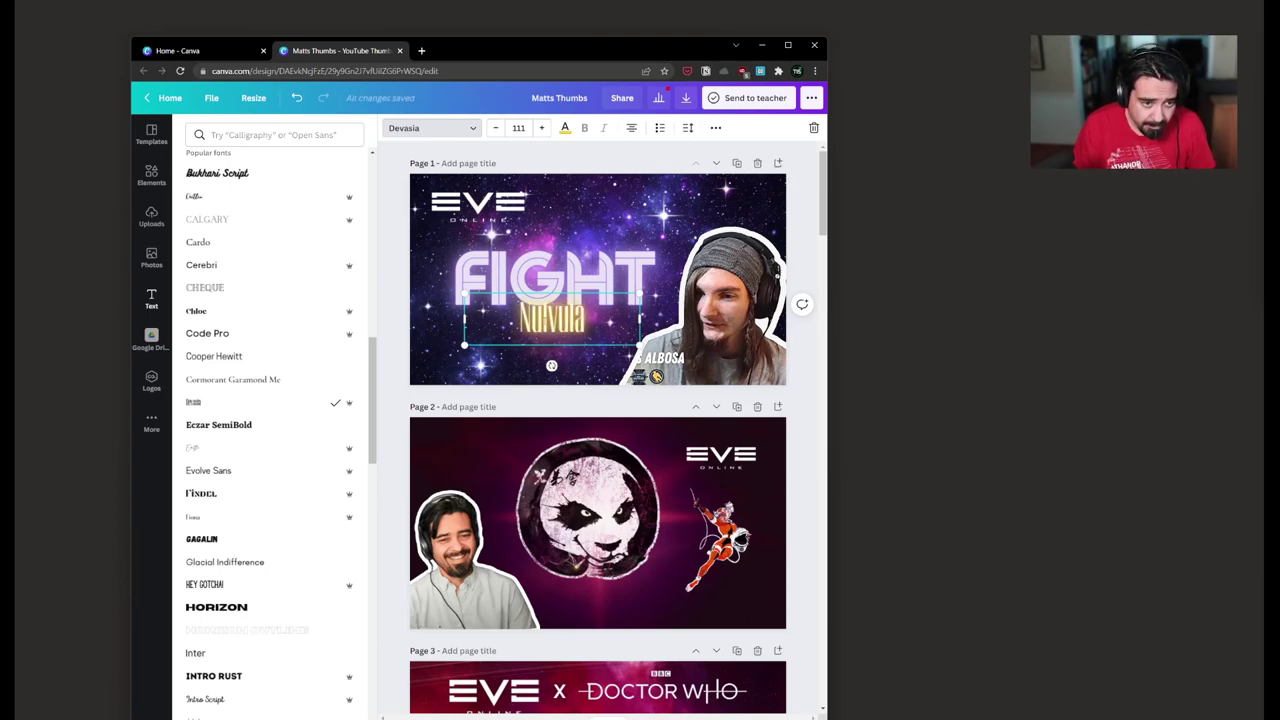
# Step: Set the Nulvula text's font to Hey Gotcha! and shift it slightly lower beneath FIGHT
pyautogui.hotkey('ctrl', 'a')
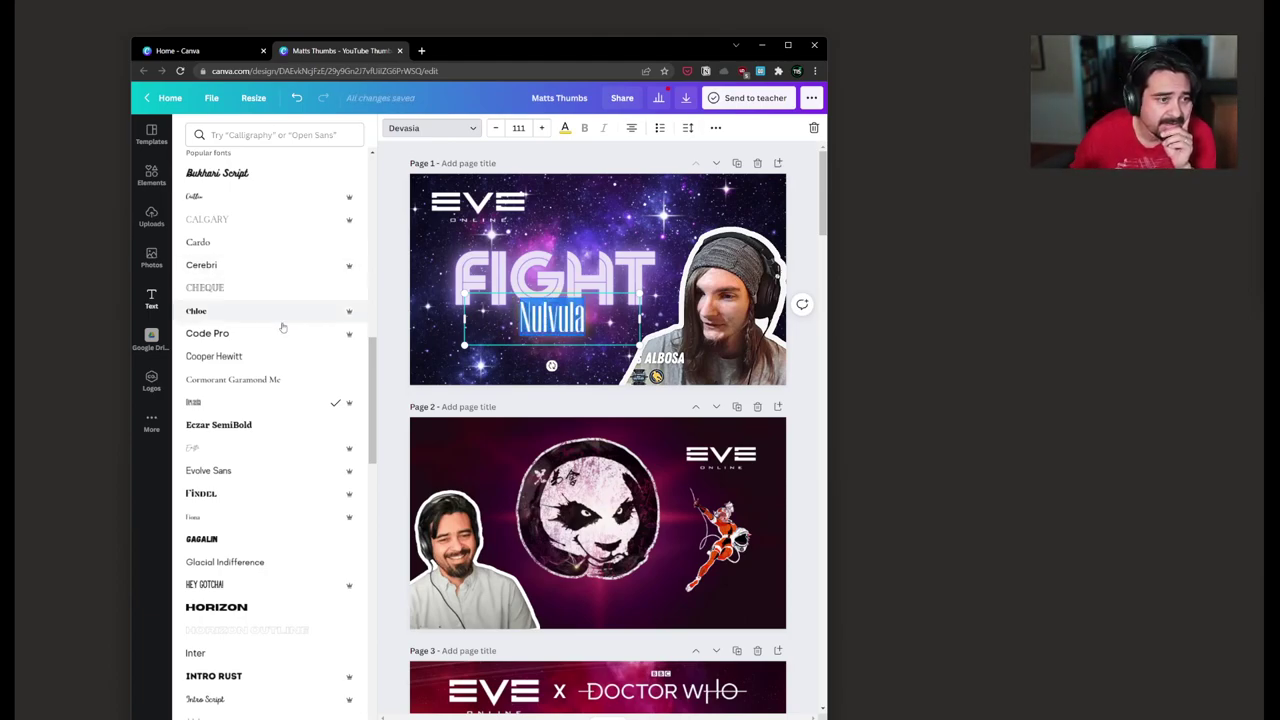
pyautogui.scroll(-3, 246, 430)
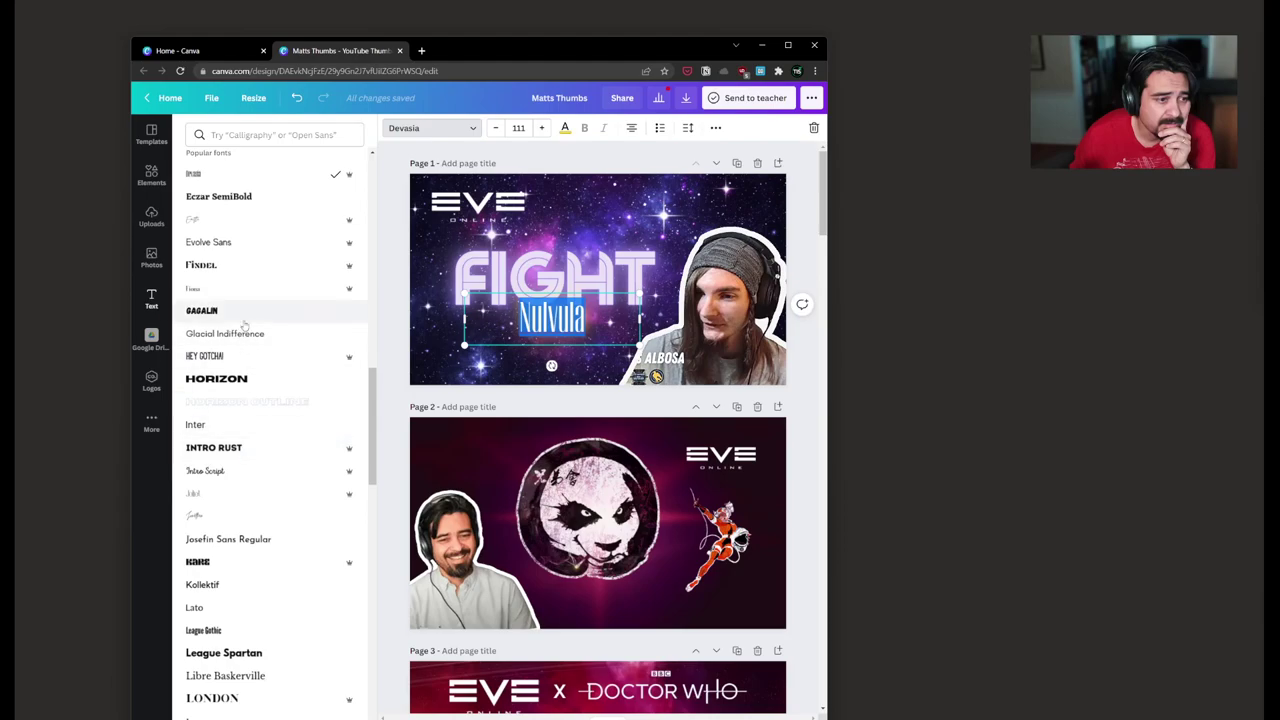
pyautogui.click(232, 357)
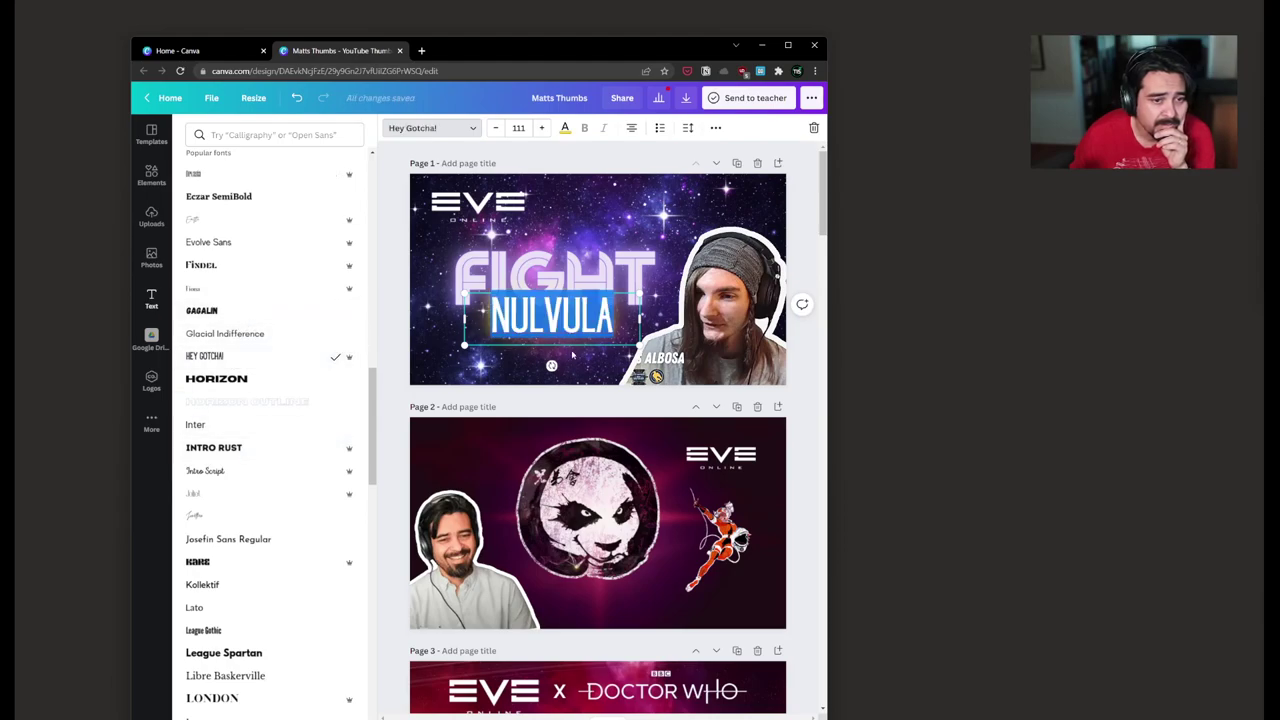
pyautogui.click(597, 393)
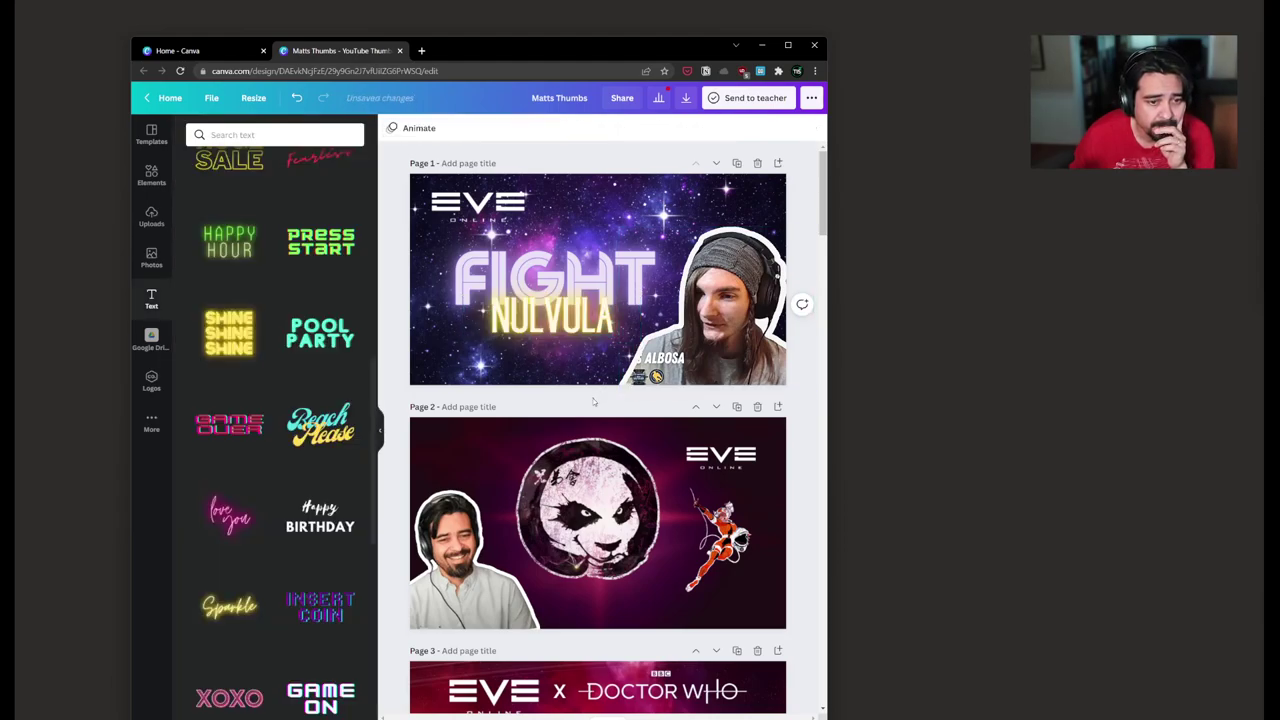
pyautogui.click(522, 332)
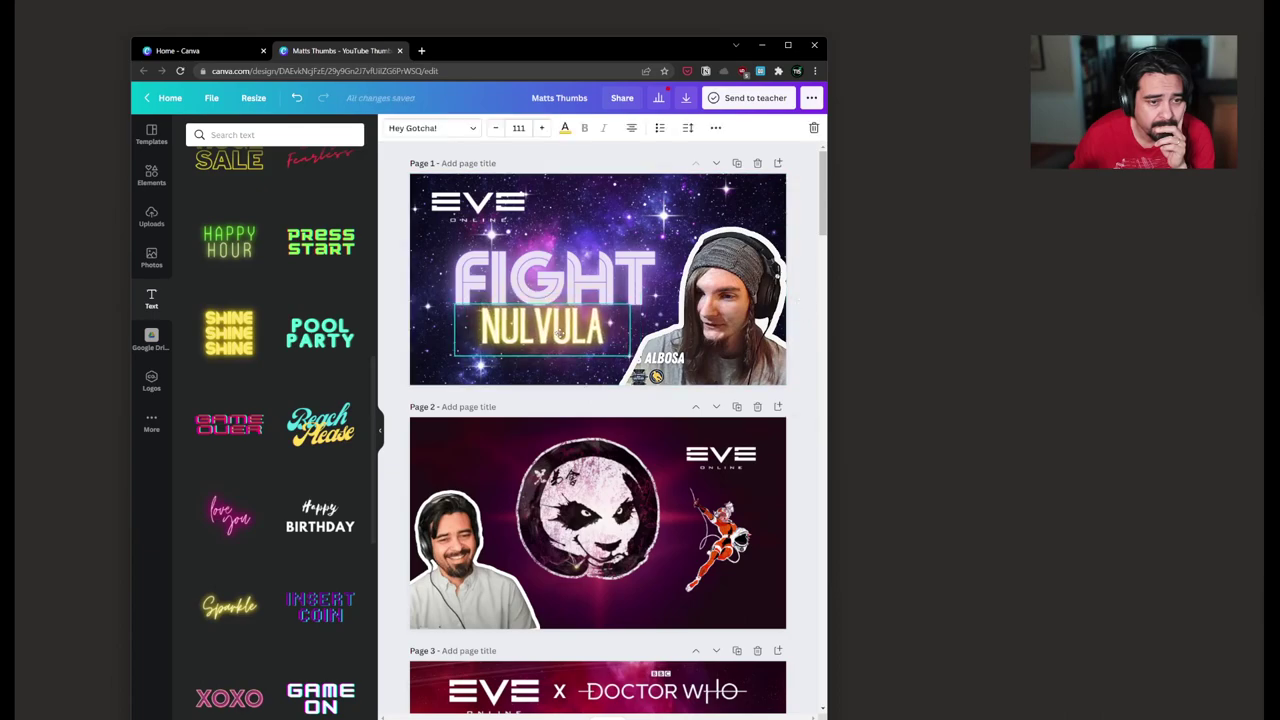
# Step: Duplicate the NULVULA text, place the copy below the original and change its wording to "IN"
pyautogui.doubleClick(522, 331)
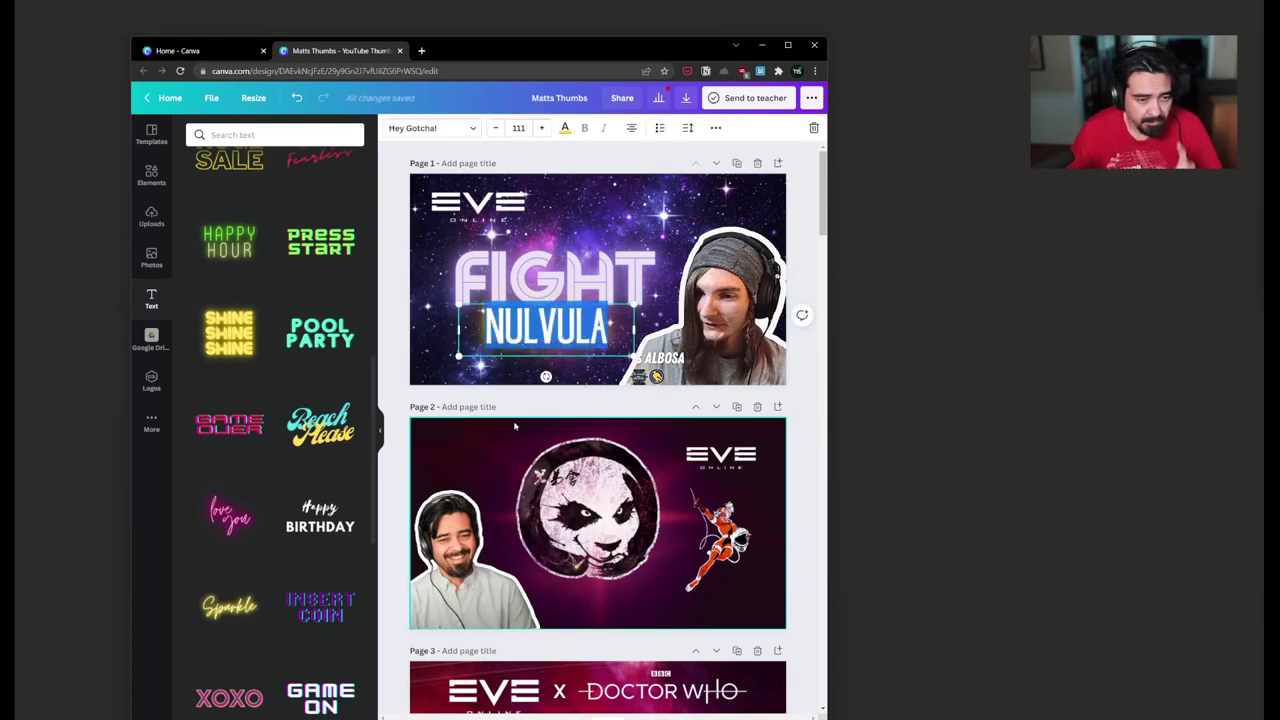
pyautogui.click(557, 336)
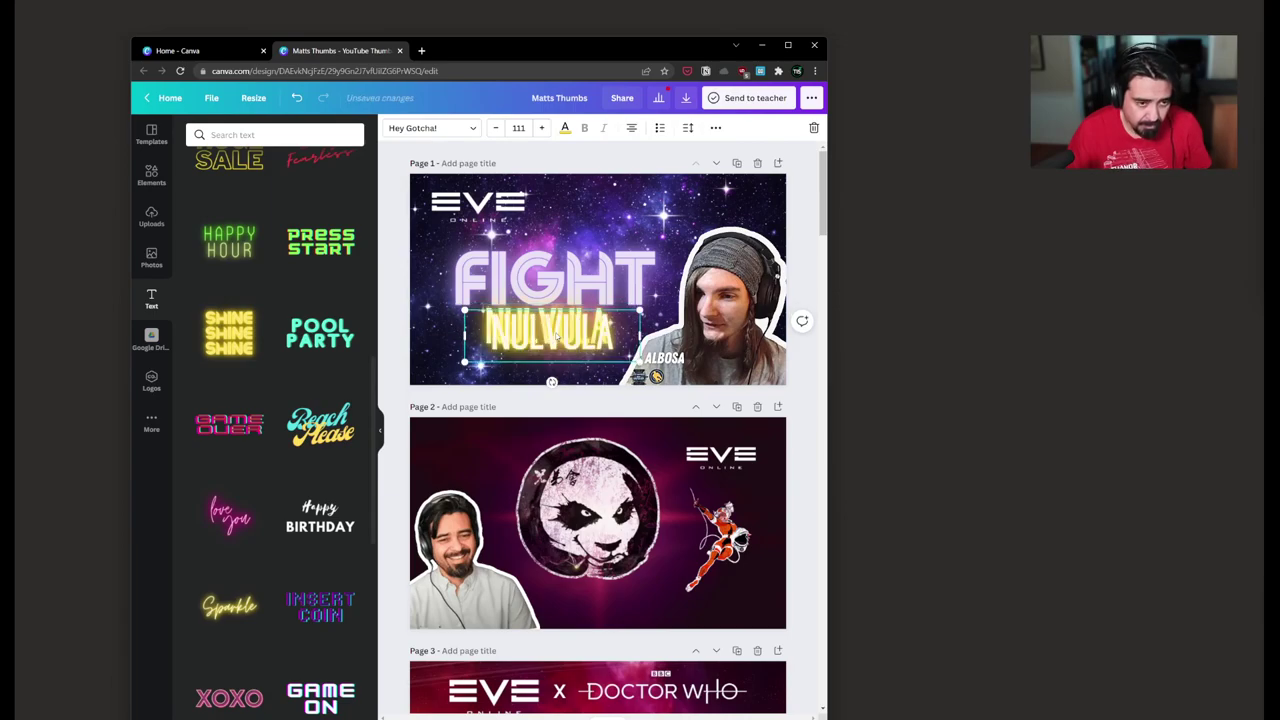
pyautogui.moveTo(557, 336); pyautogui.dragTo(543, 376)
pyautogui.doubleClick(543, 376)
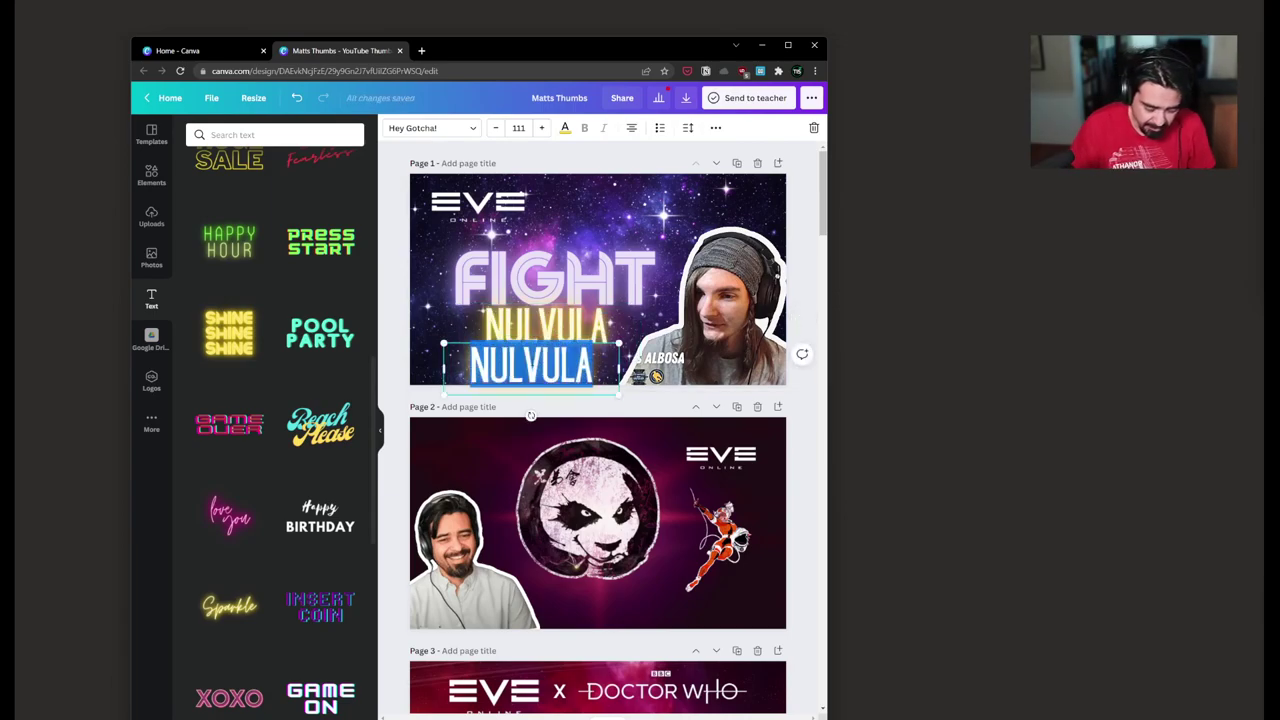
pyautogui.write('IN')
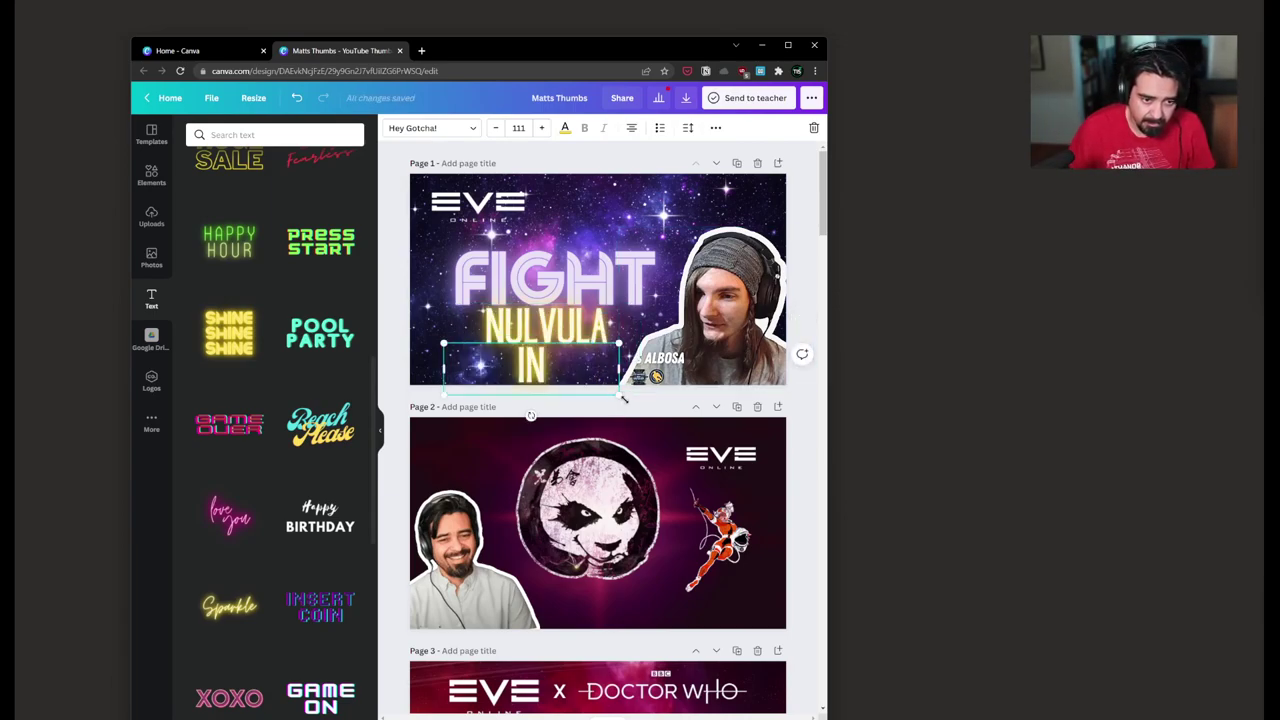
# Step: Shrink IN to font size about 64, narrow its box to the word and arrange it directly before NULVULA
pyautogui.moveTo(619, 392); pyautogui.dragTo(546, 373)
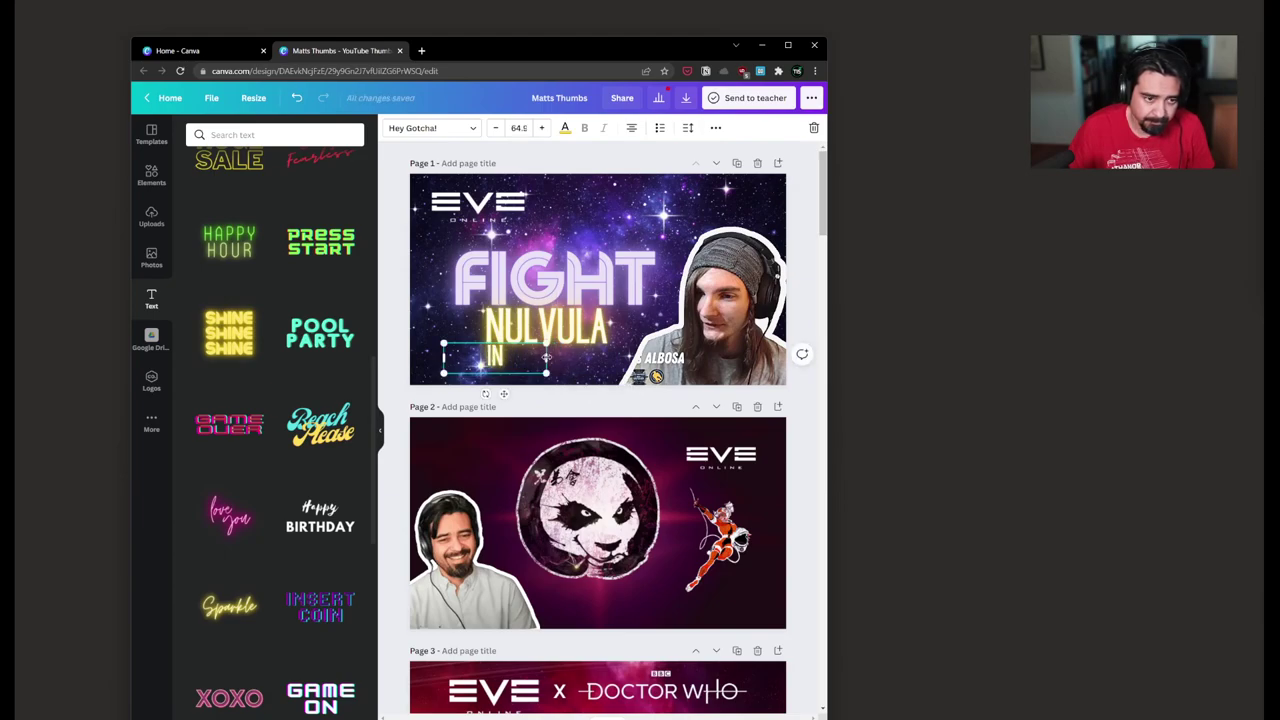
pyautogui.moveTo(546, 357); pyautogui.dragTo(470, 357)
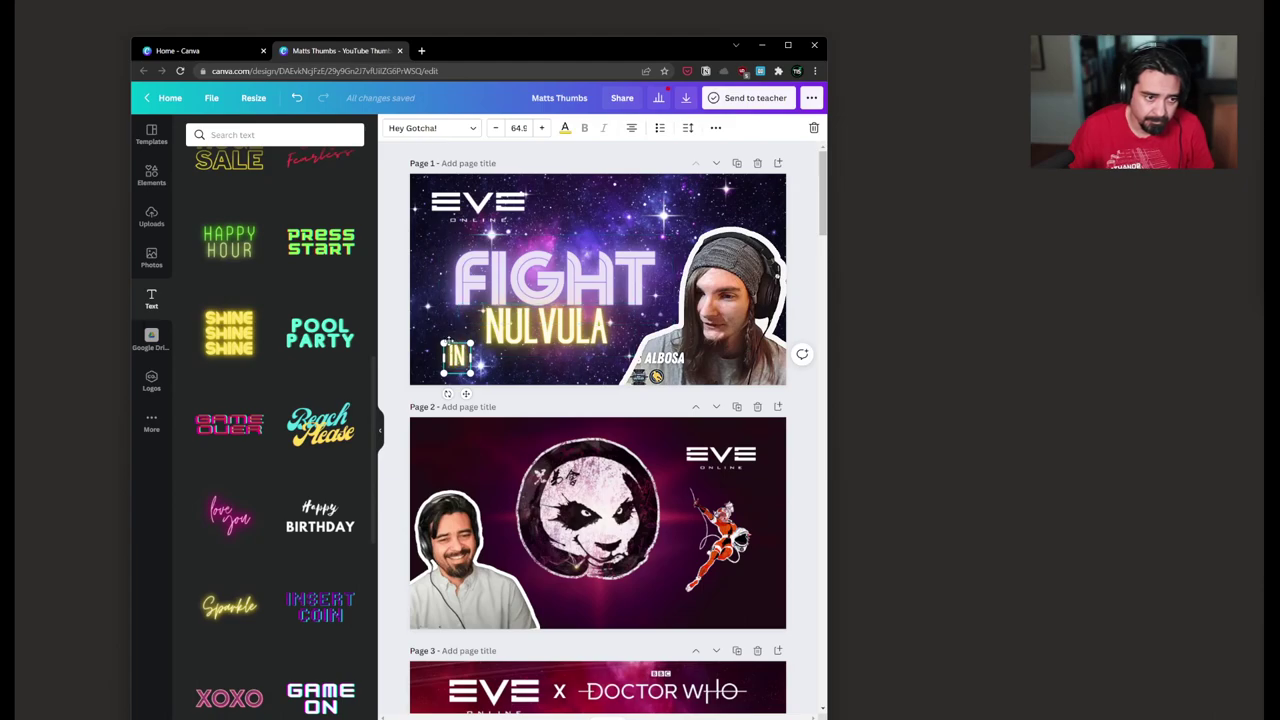
pyautogui.moveTo(456, 357); pyautogui.dragTo(556, 328)
pyautogui.keyDown('shift'); pyautogui.click(546, 328); pyautogui.keyUp('shift')
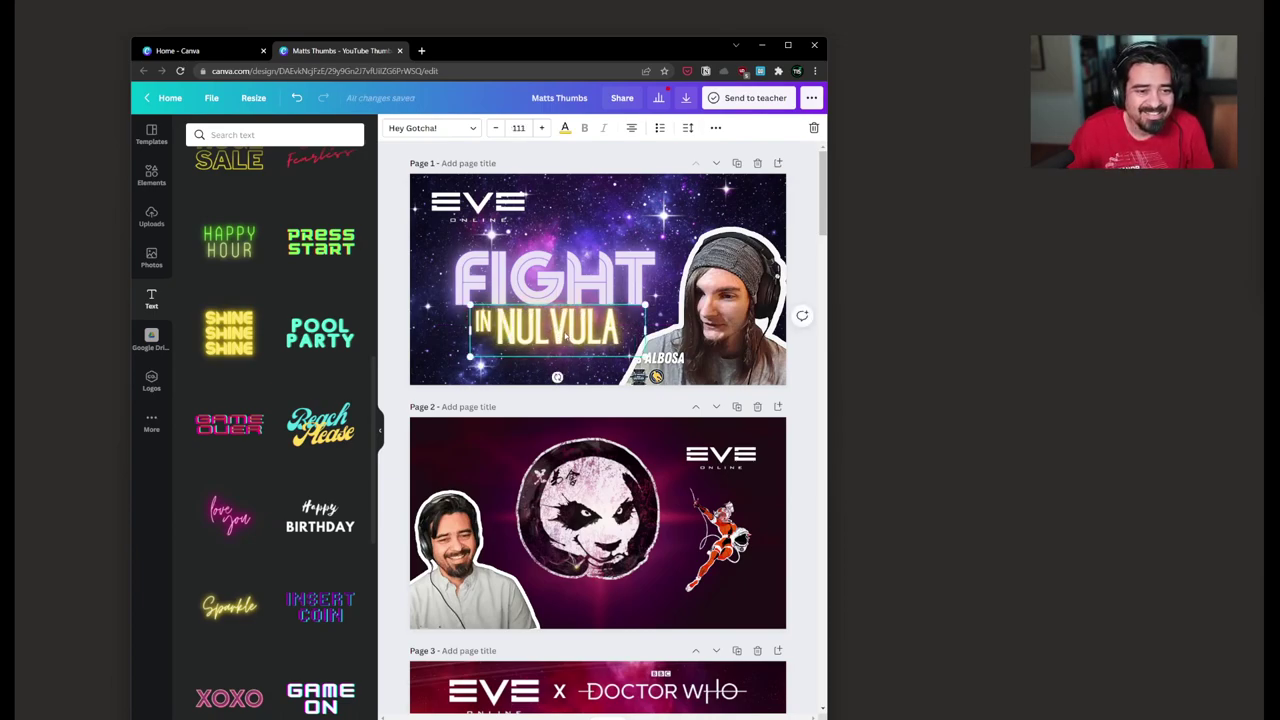
# Step: Try recoloring NULVULA with the starfield photo's muted purple #625487 and a lighter custom shade of it
pyautogui.doubleClick(566, 338)
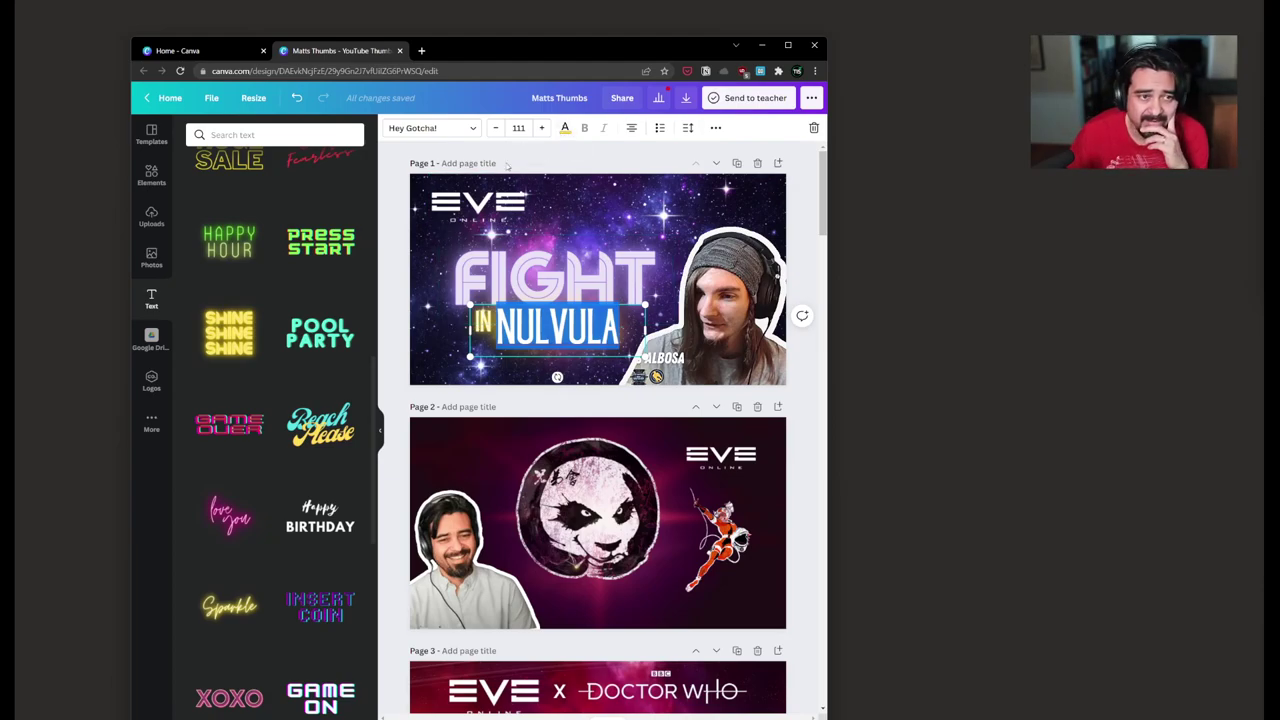
pyautogui.click(565, 129)
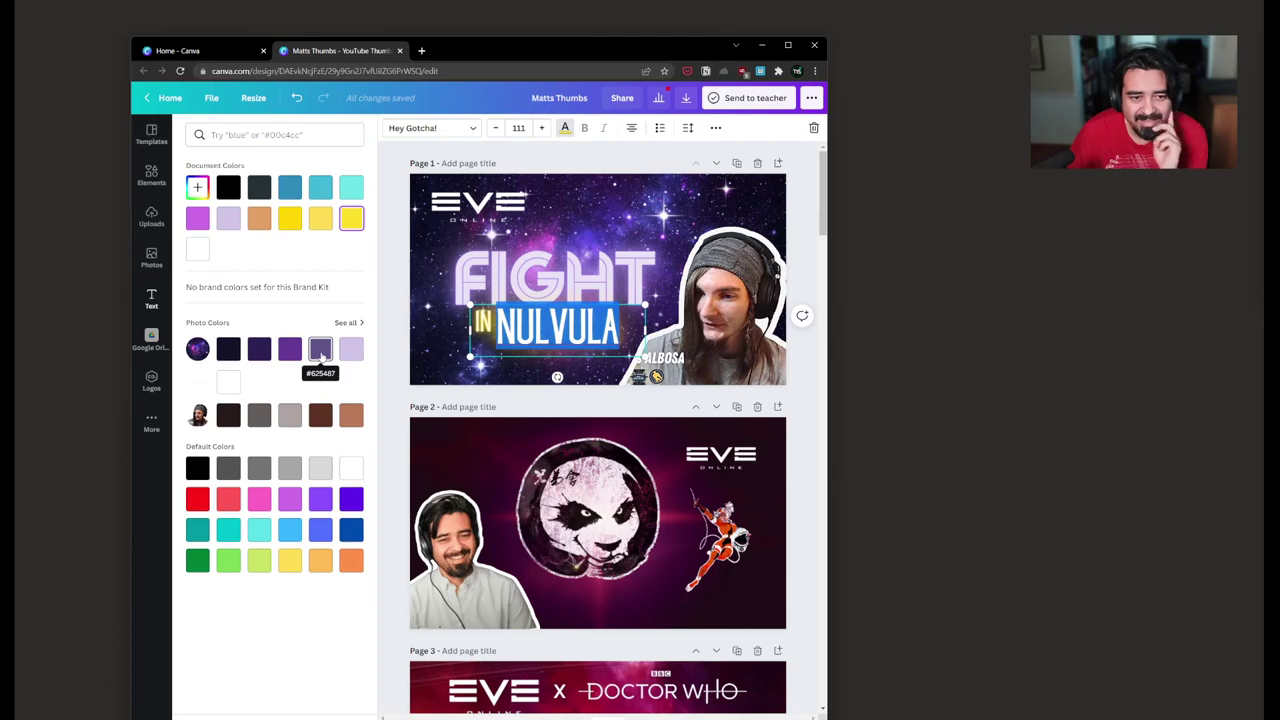
pyautogui.click(320, 354)
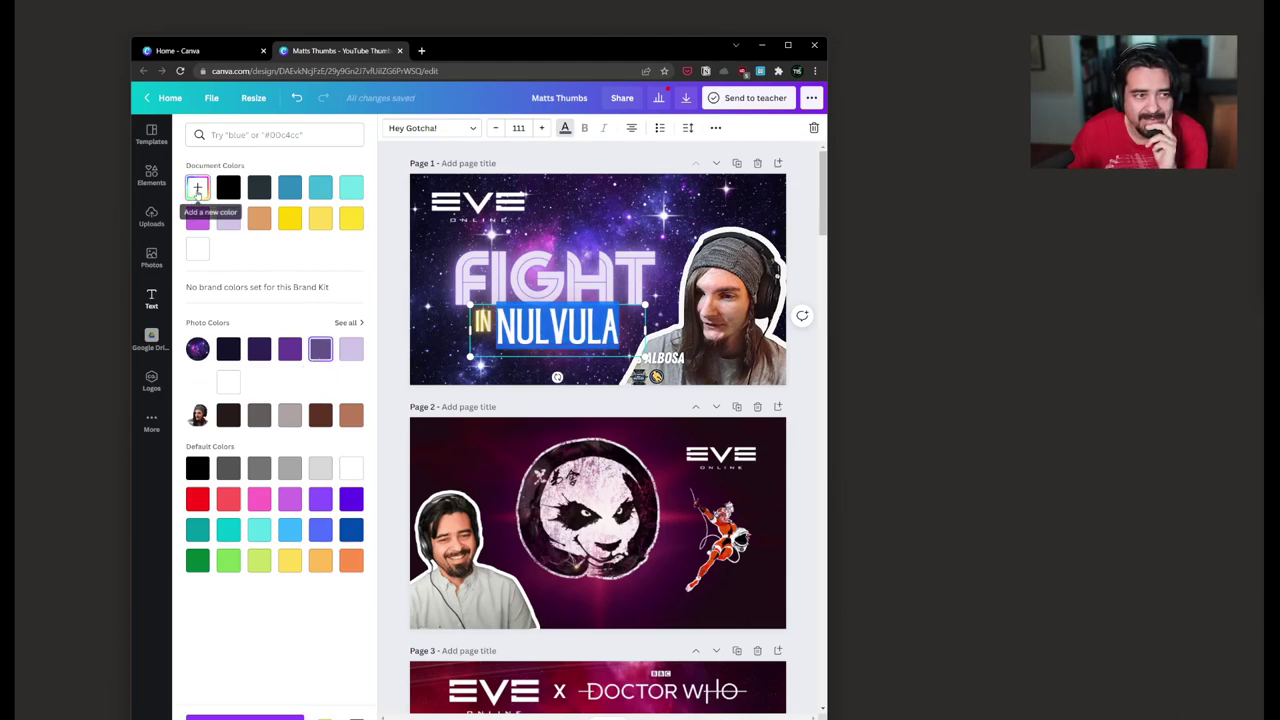
pyautogui.click(197, 190)
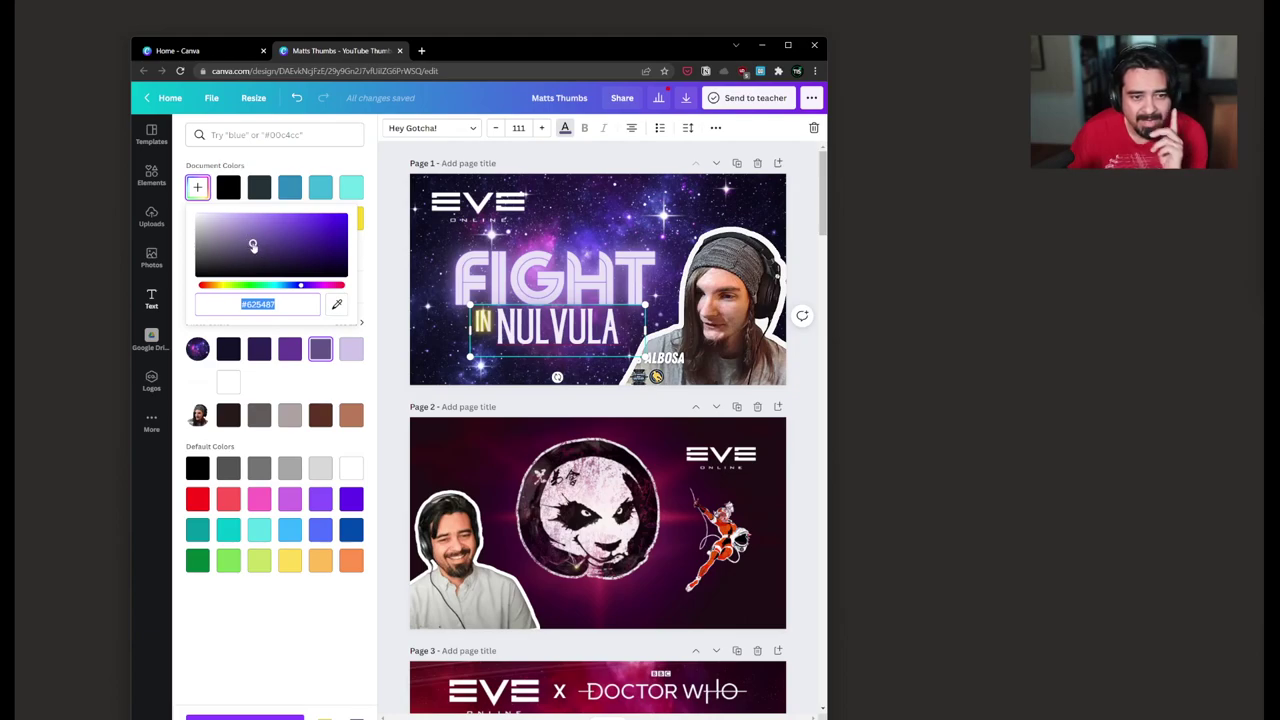
pyautogui.moveTo(253, 245)
pyautogui.mouseDown()
pyautogui.moveTo(209, 216)
pyautogui.moveTo(320, 272)
pyautogui.moveTo(288, 240)
pyautogui.moveTo(340, 231)
pyautogui.moveTo(242, 226)
pyautogui.mouseUp()
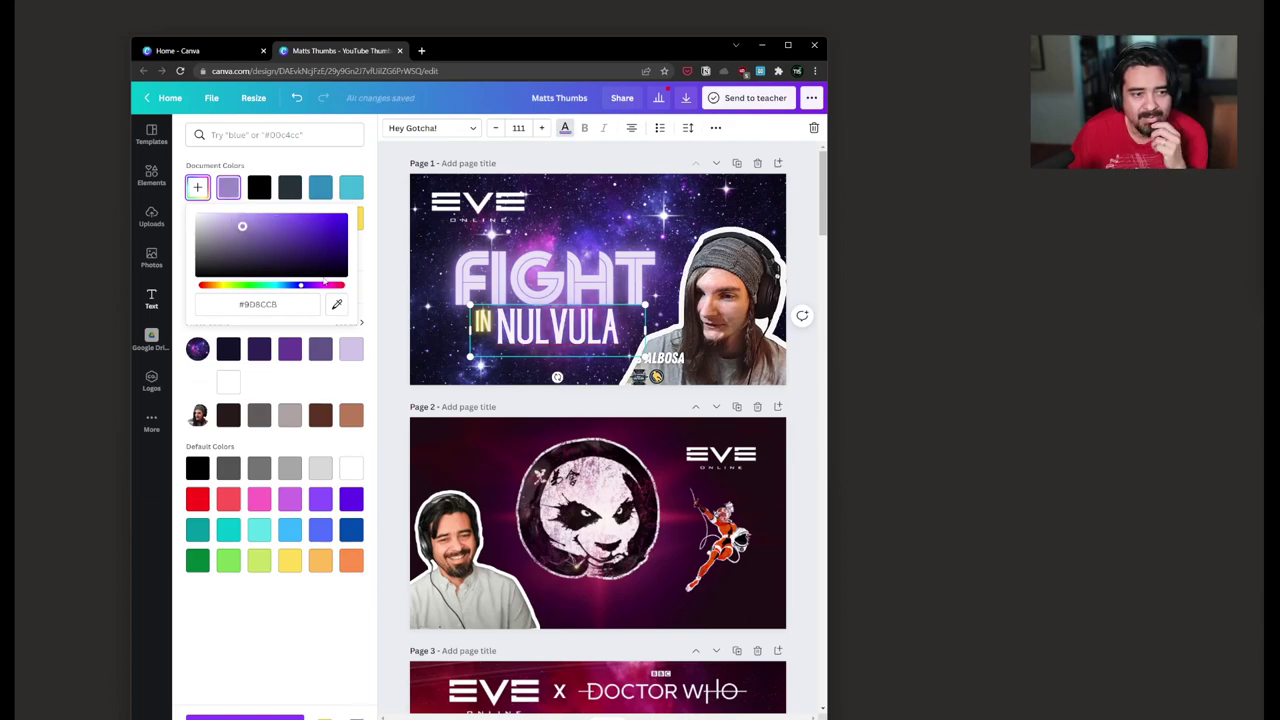
pyautogui.click(378, 268)
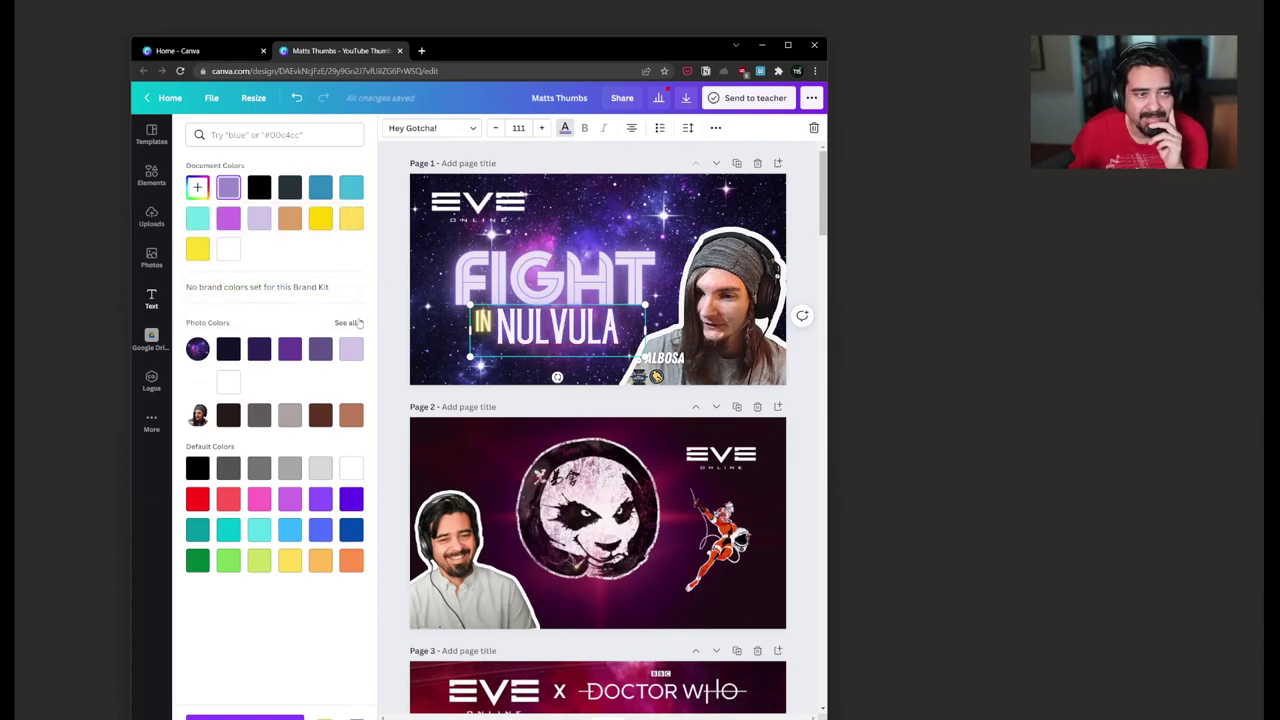
# Step: Try tan and bright green on NULVULA, settling on the light yellow-green default color
pyautogui.click(289, 220)
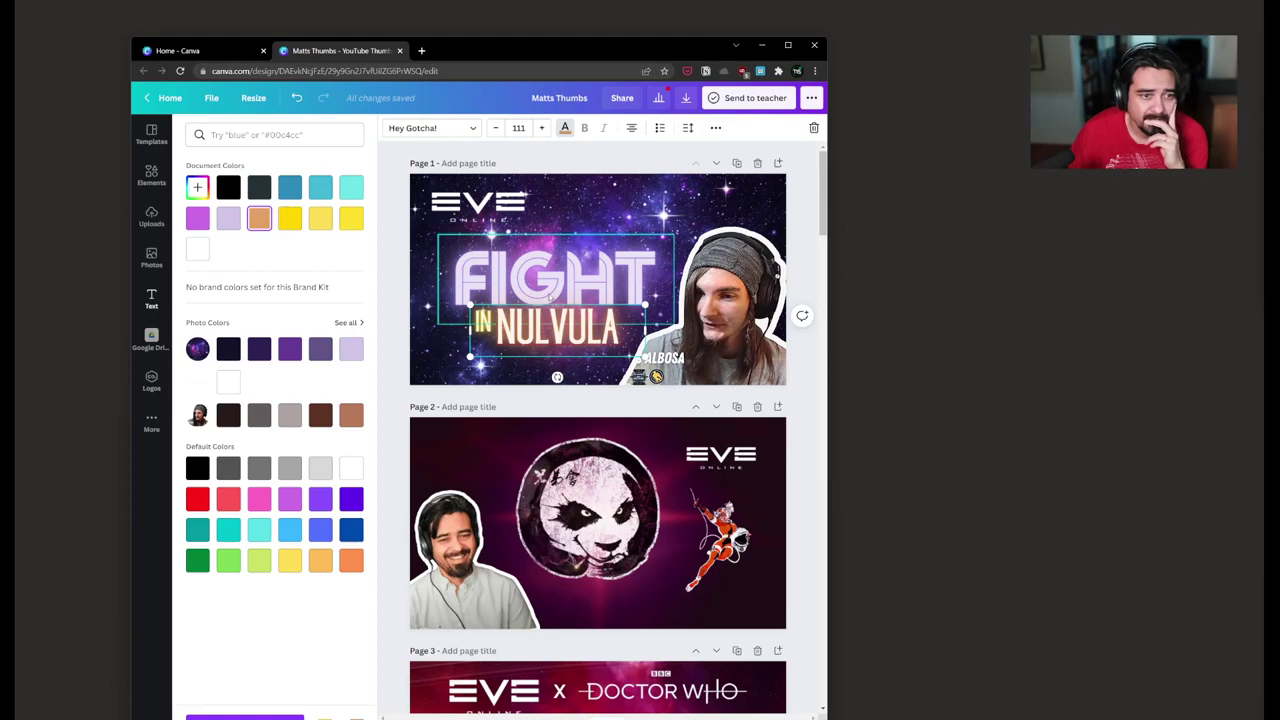
pyautogui.click(227, 563)
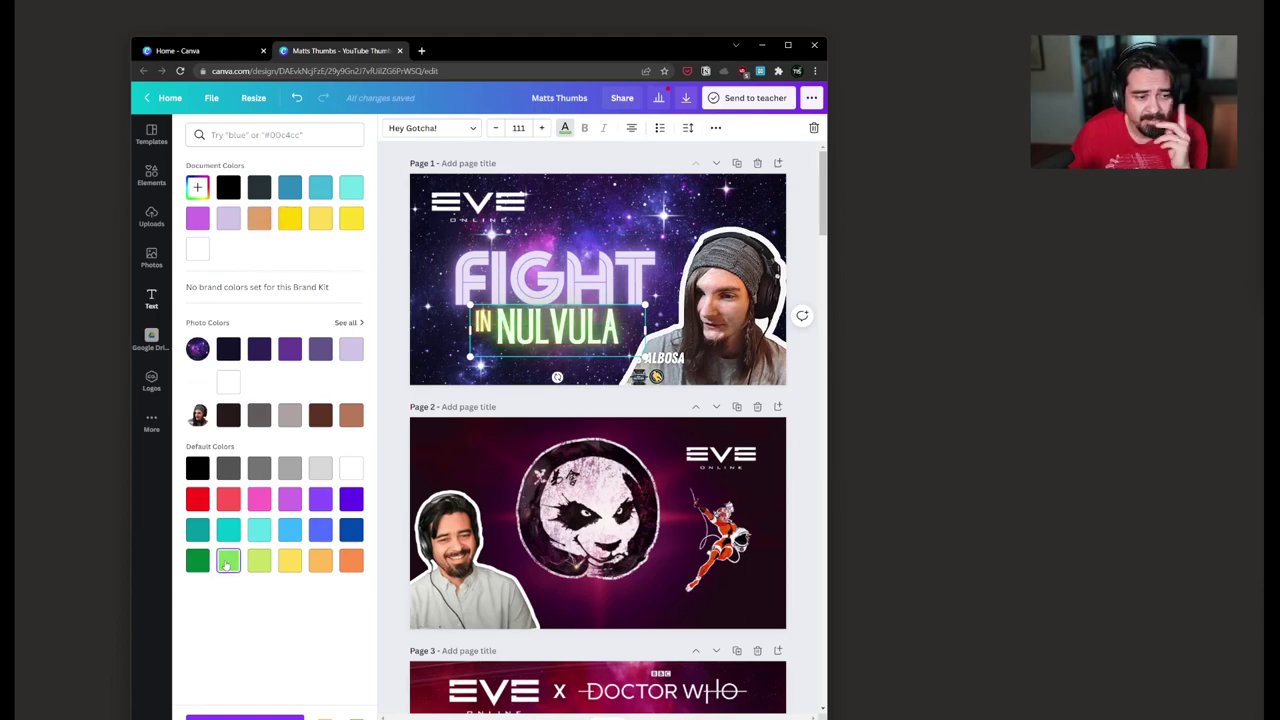
pyautogui.click(260, 563)
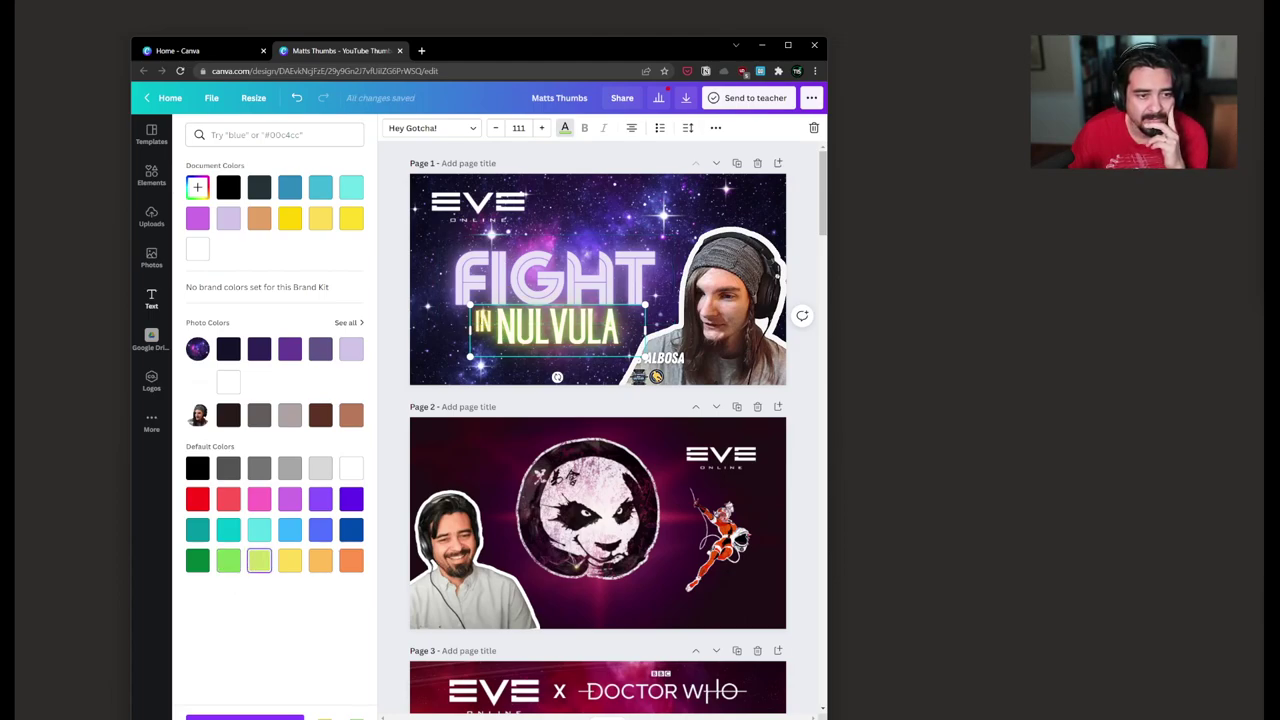
# Step: Move NULVULA farther away from IN, then try lime #c9e265 and light turquoise on IN before recoloring it white
pyautogui.moveTo(467, 330); pyautogui.dragTo(497, 330)
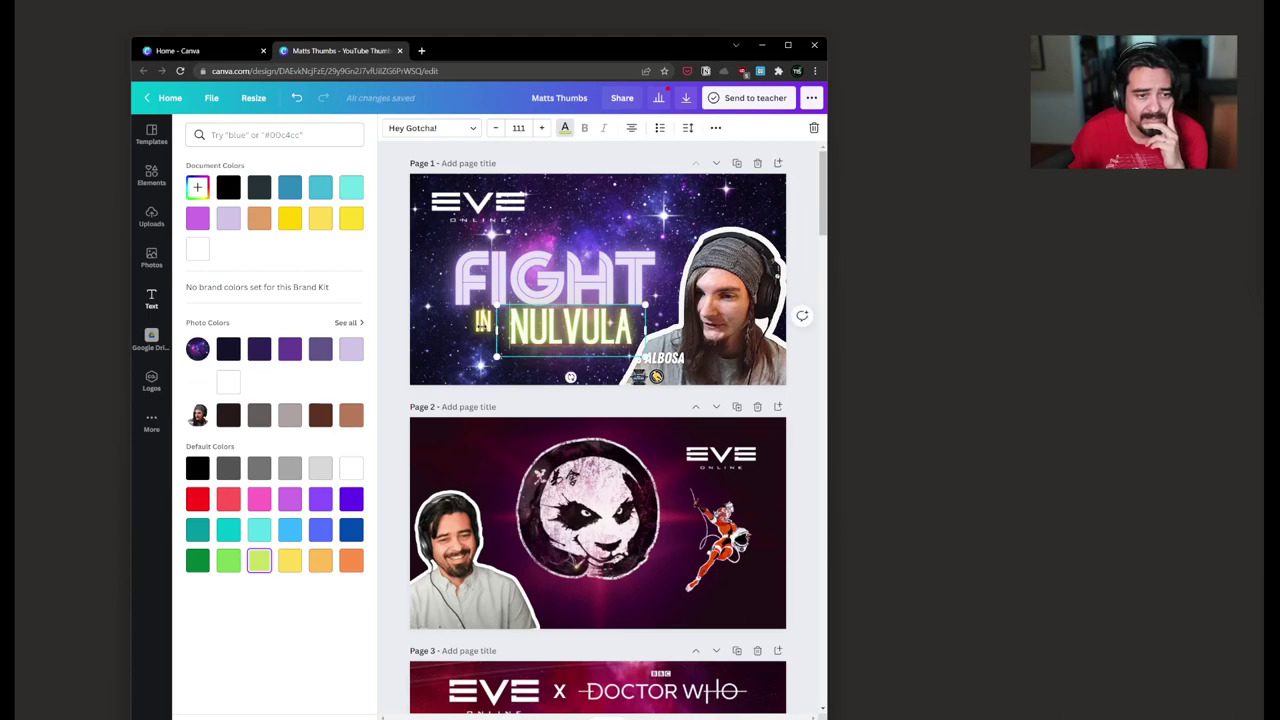
pyautogui.click(463, 320)
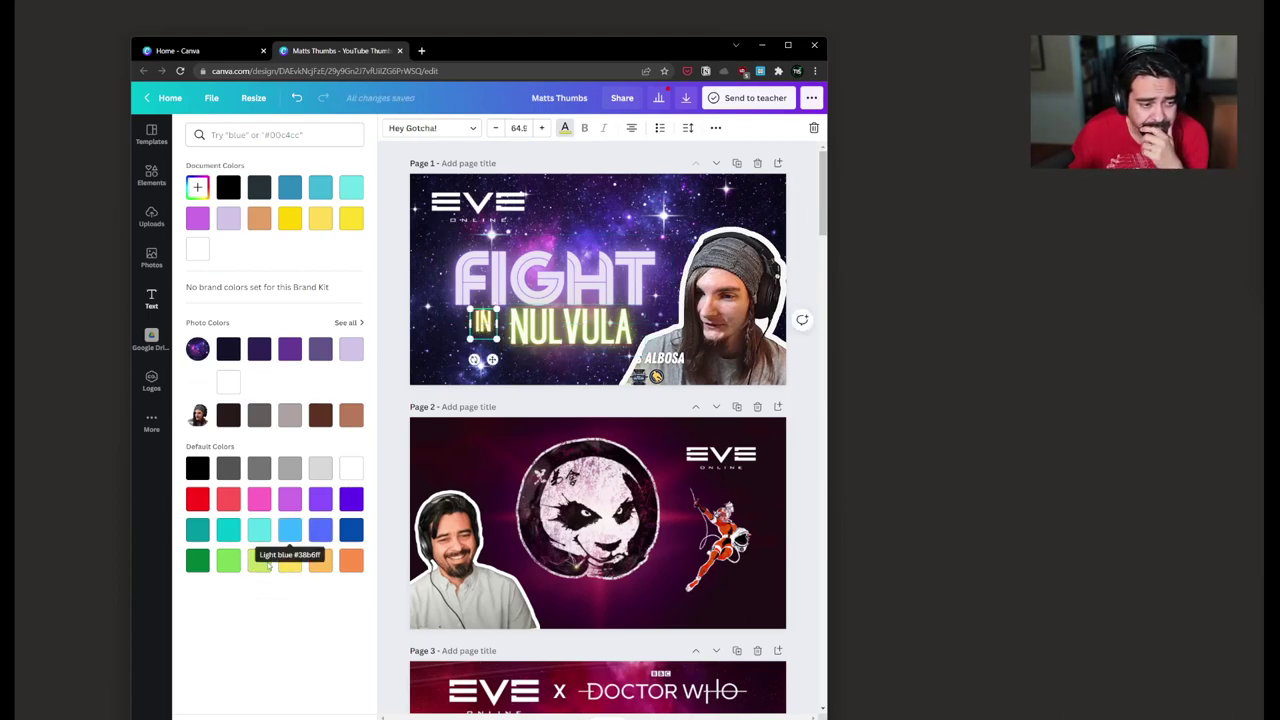
pyautogui.click(259, 564)
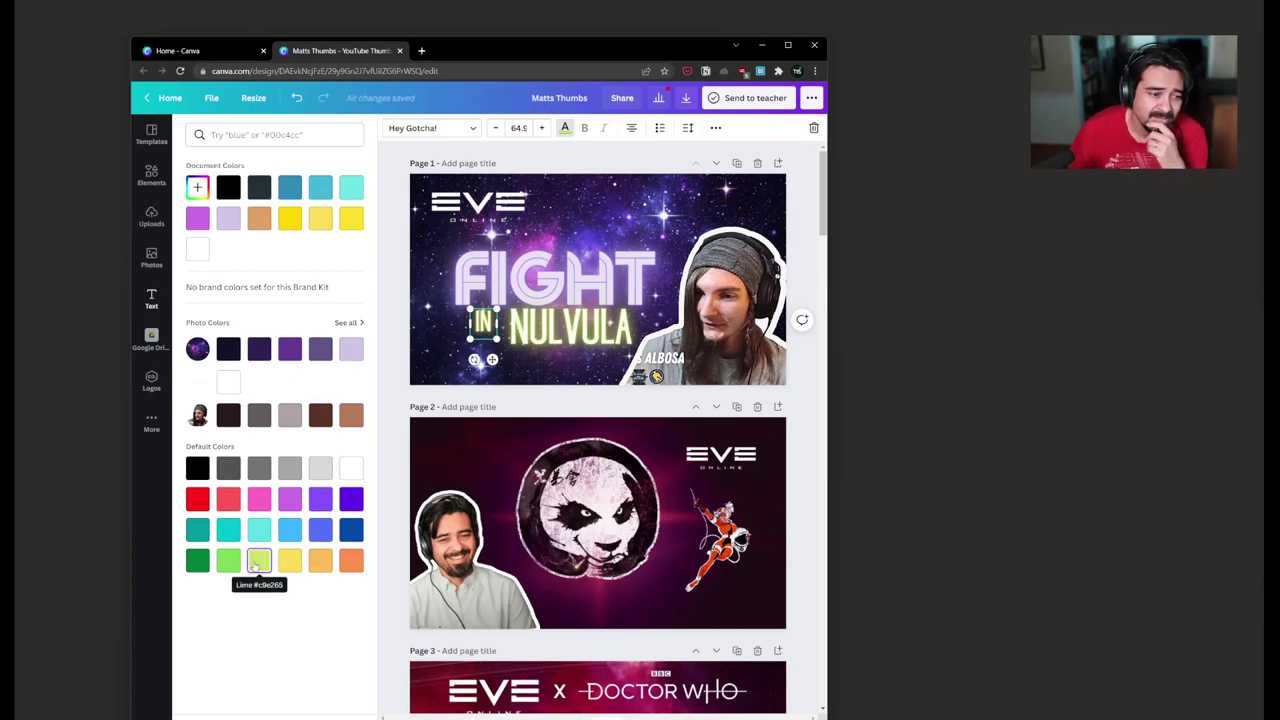
pyautogui.click(260, 533)
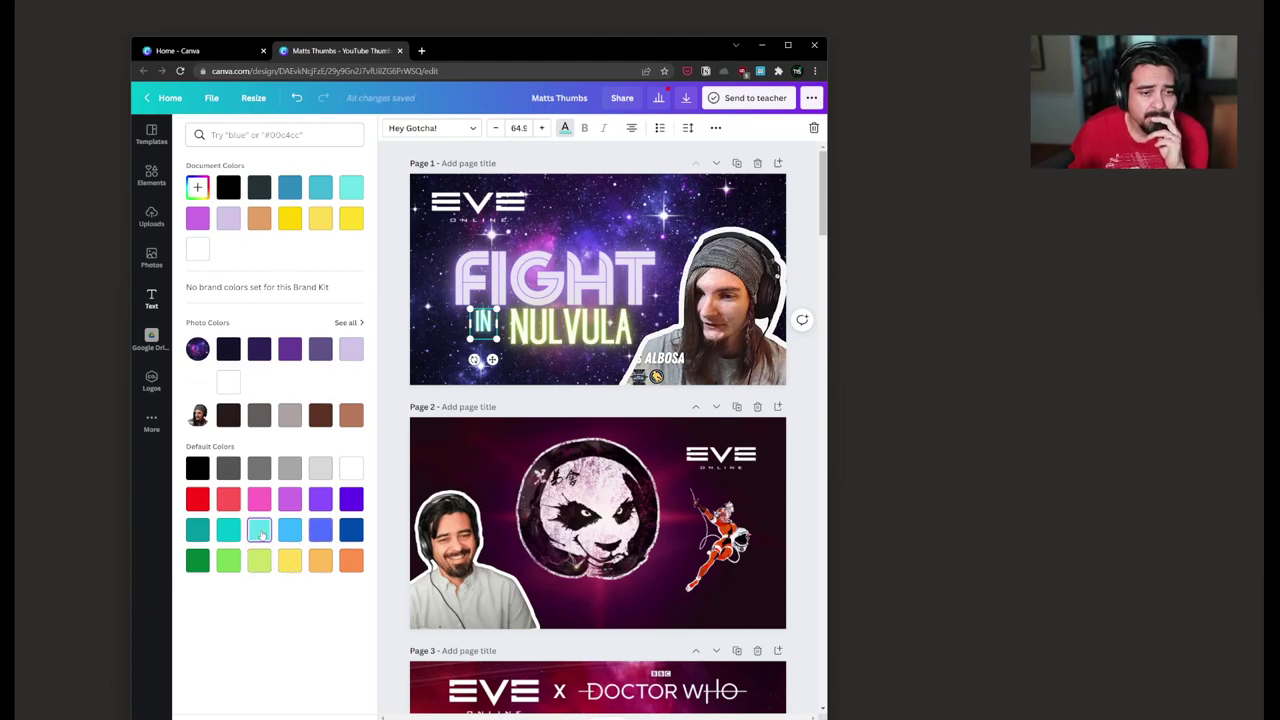
pyautogui.click(350, 468)
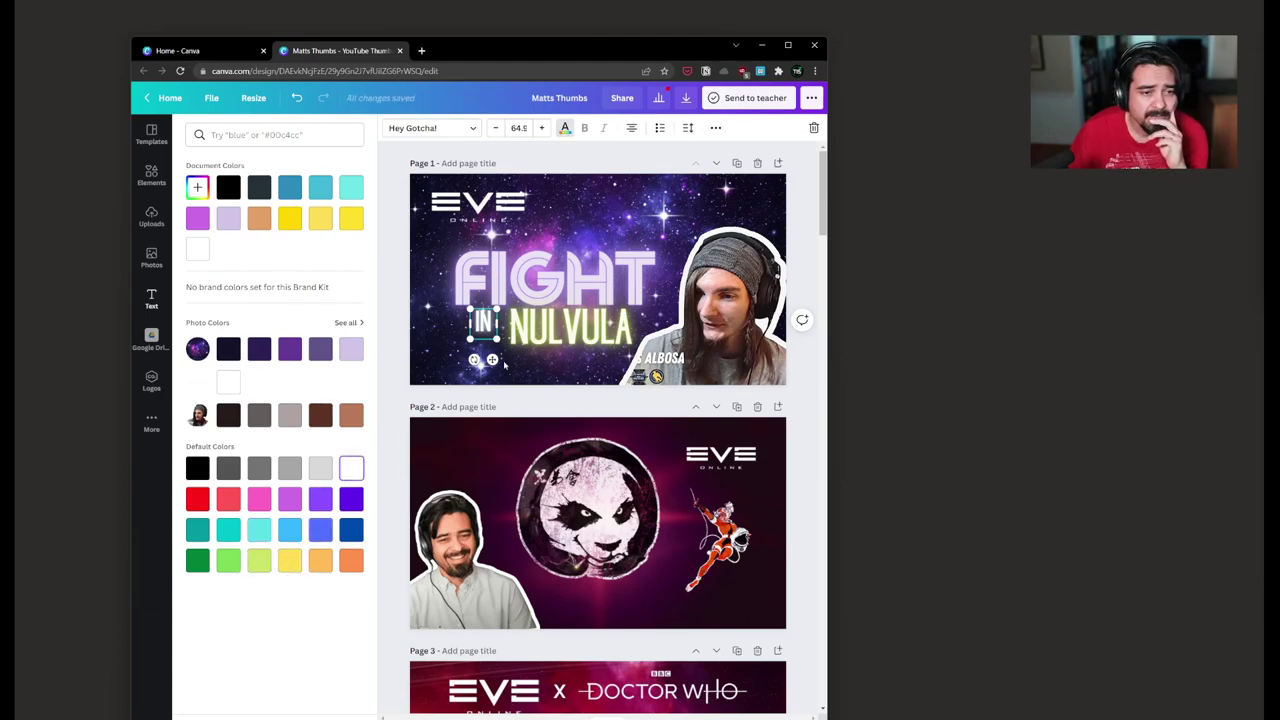
# Step: Recolor NULVULA white and move it back close beside IN
pyautogui.click(538, 334)
pyautogui.click(351, 468)
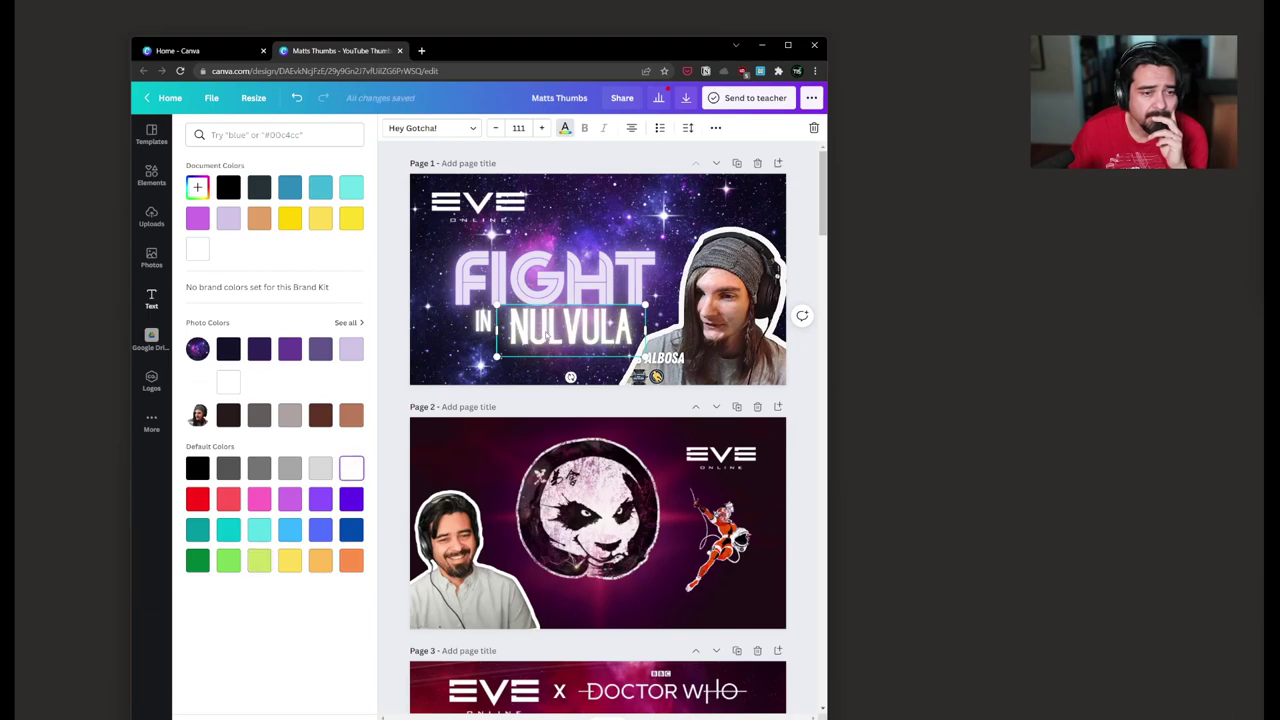
pyautogui.moveTo(548, 335); pyautogui.dragTo(532, 332)
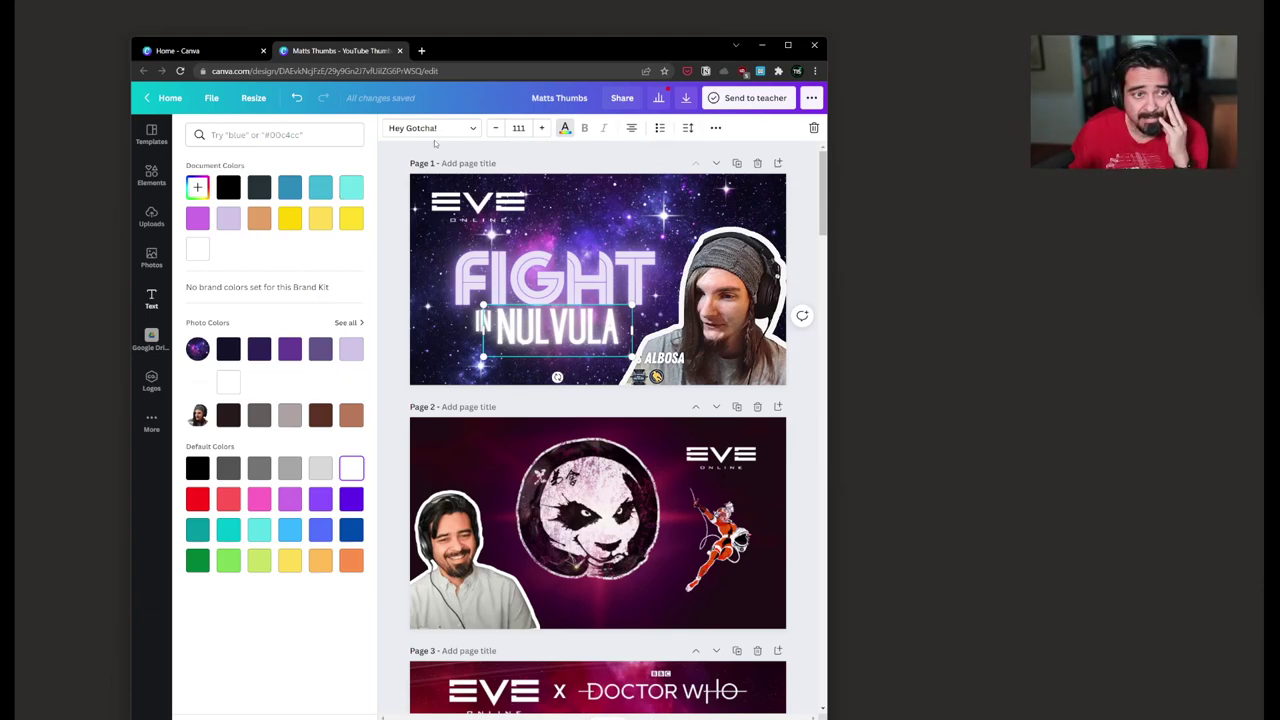
# Step: Widen the browser window so the full set of text formatting options fits while NULVULA stays selected
pyautogui.click(497, 396)
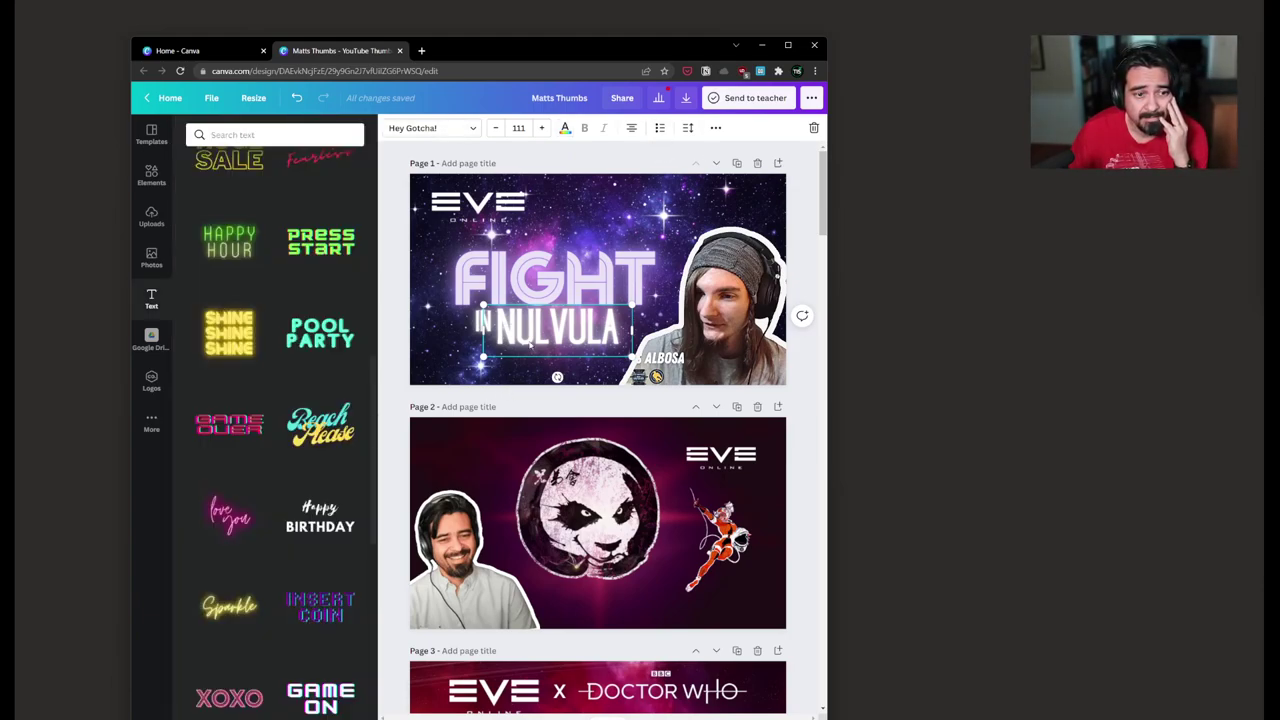
pyautogui.doubleClick(528, 330)
pyautogui.press('Escape')
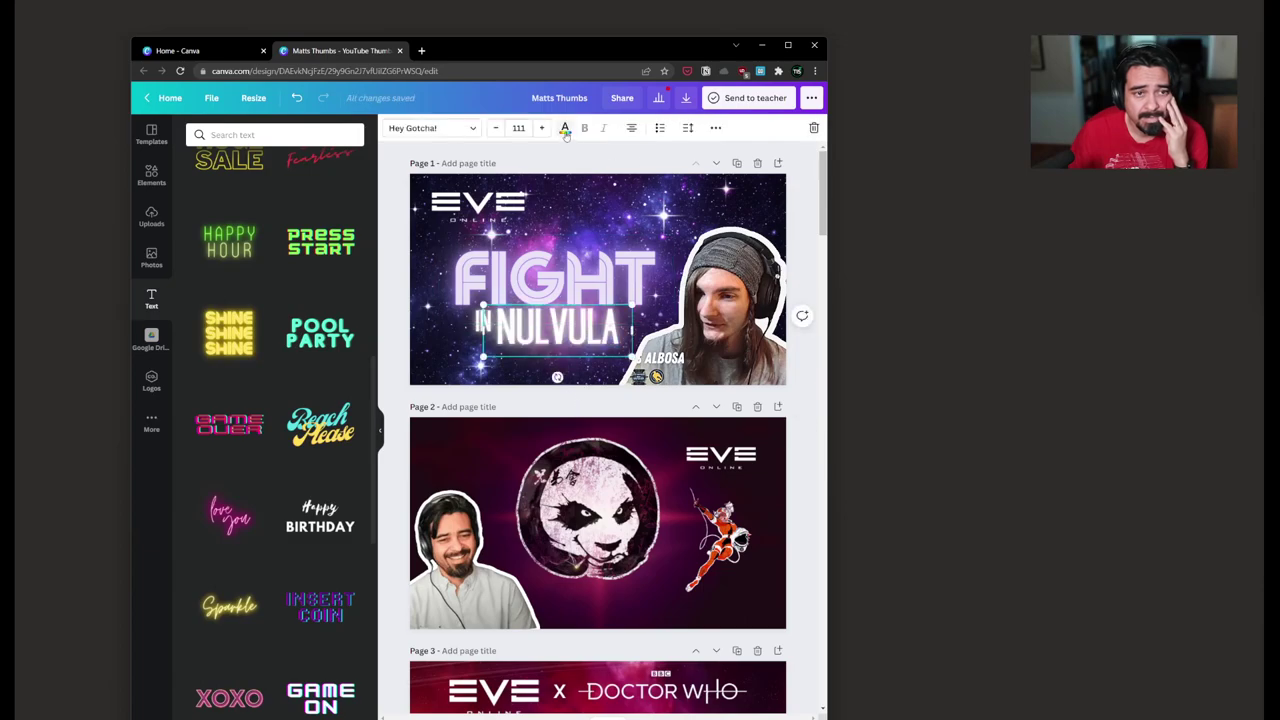
pyautogui.click(565, 130)
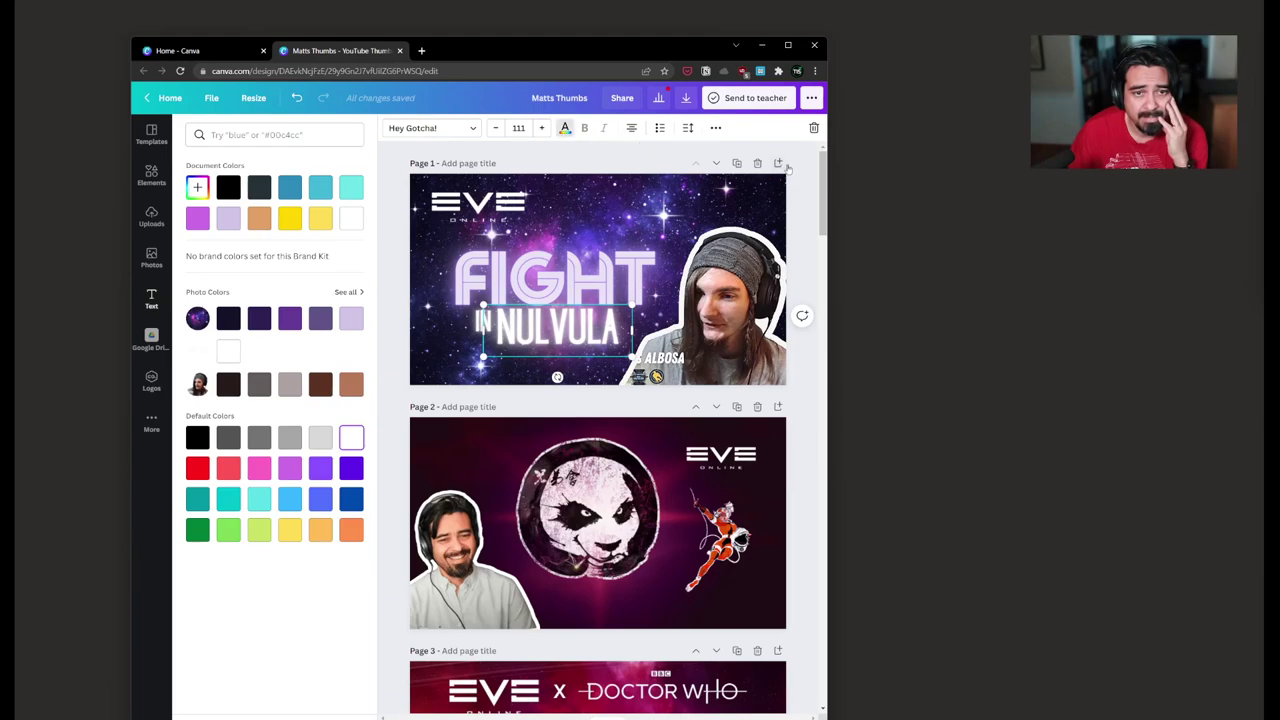
pyautogui.click(716, 128)
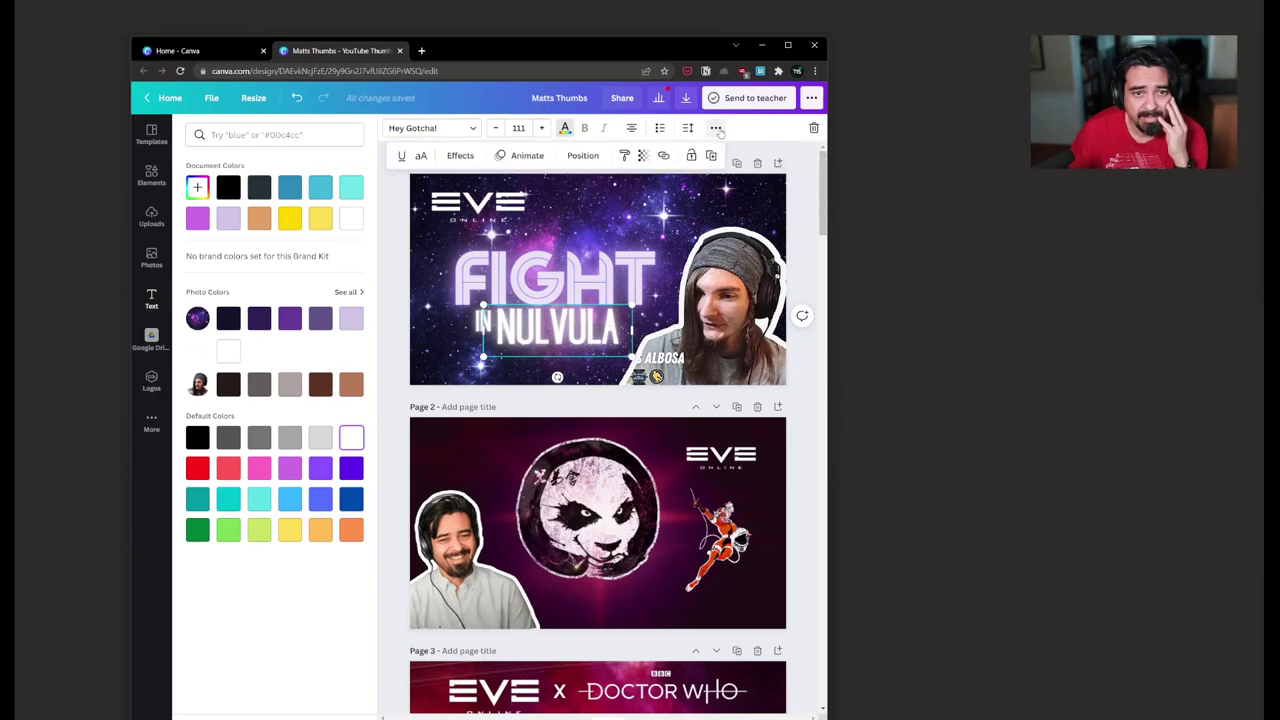
pyautogui.click(716, 128)
pyautogui.moveTo(830, 161); pyautogui.dragTo(1172, 161)
pyautogui.scroll(1, 985, 342)
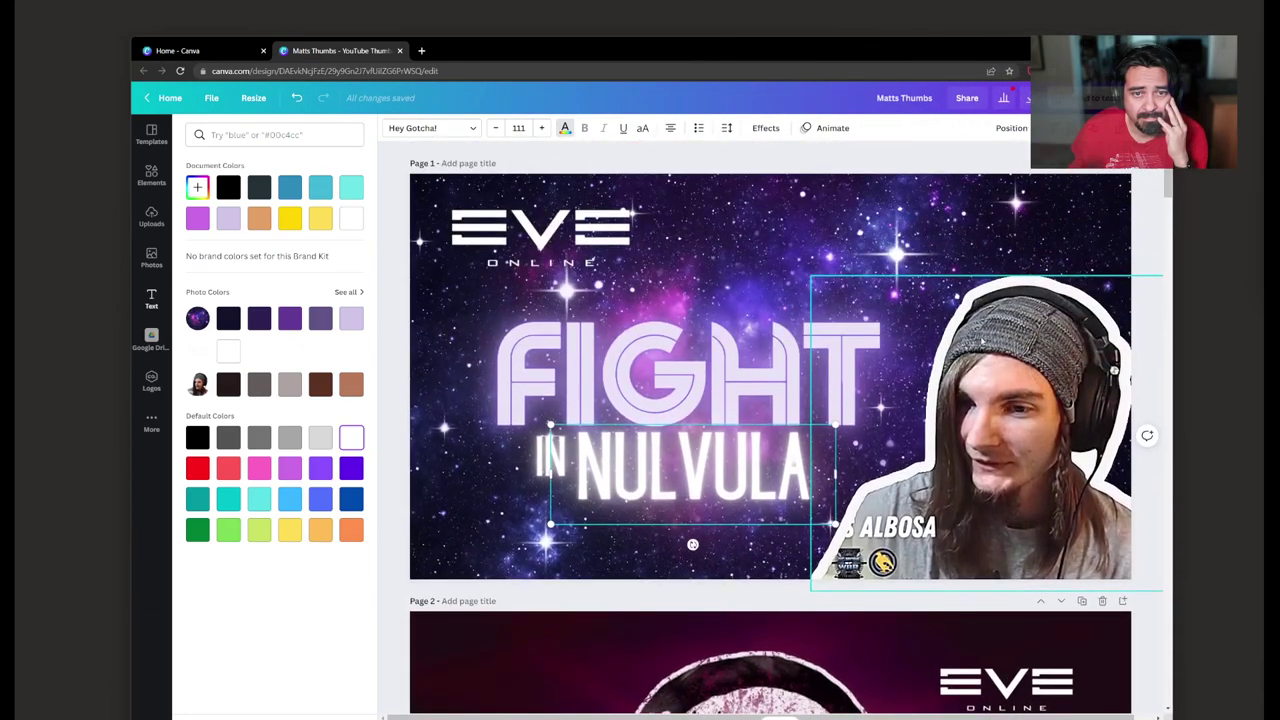
# Step: Try a weaker Neon intensity of 16 on NULVULA, followed by the Splice, Echo and Hollow text effects
pyautogui.click(768, 132)
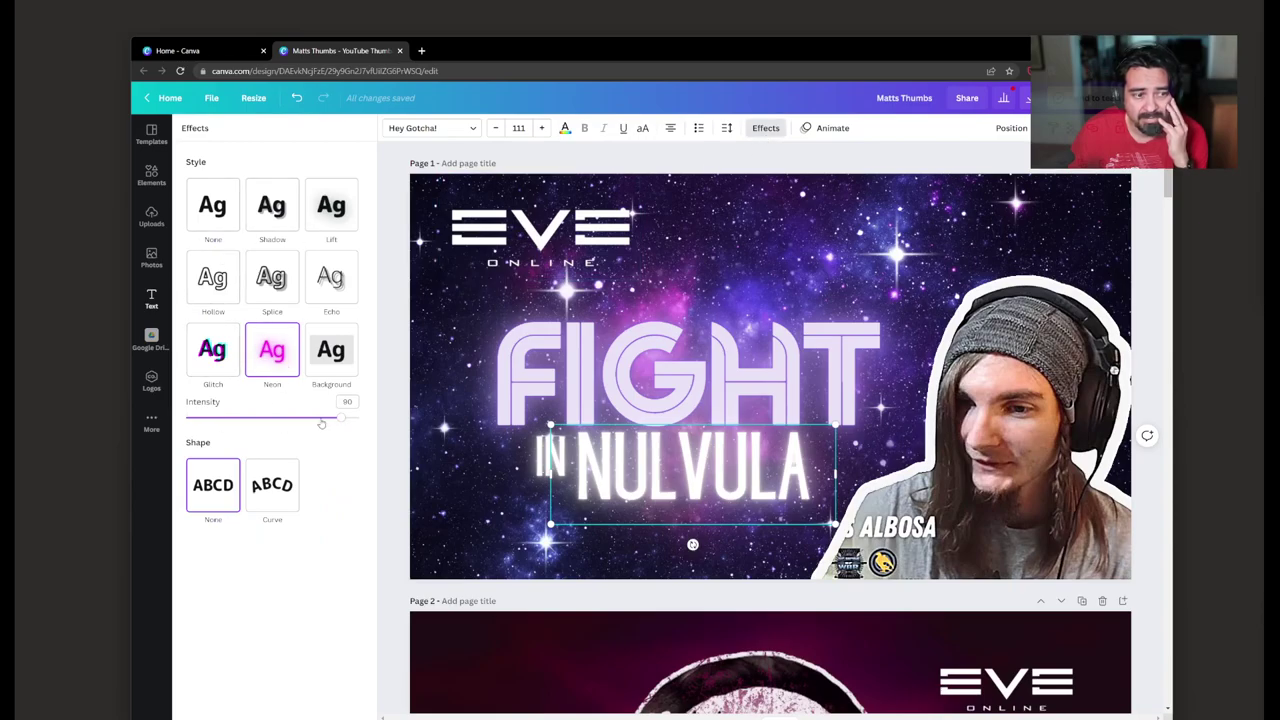
pyautogui.moveTo(341, 418); pyautogui.dragTo(224, 418)
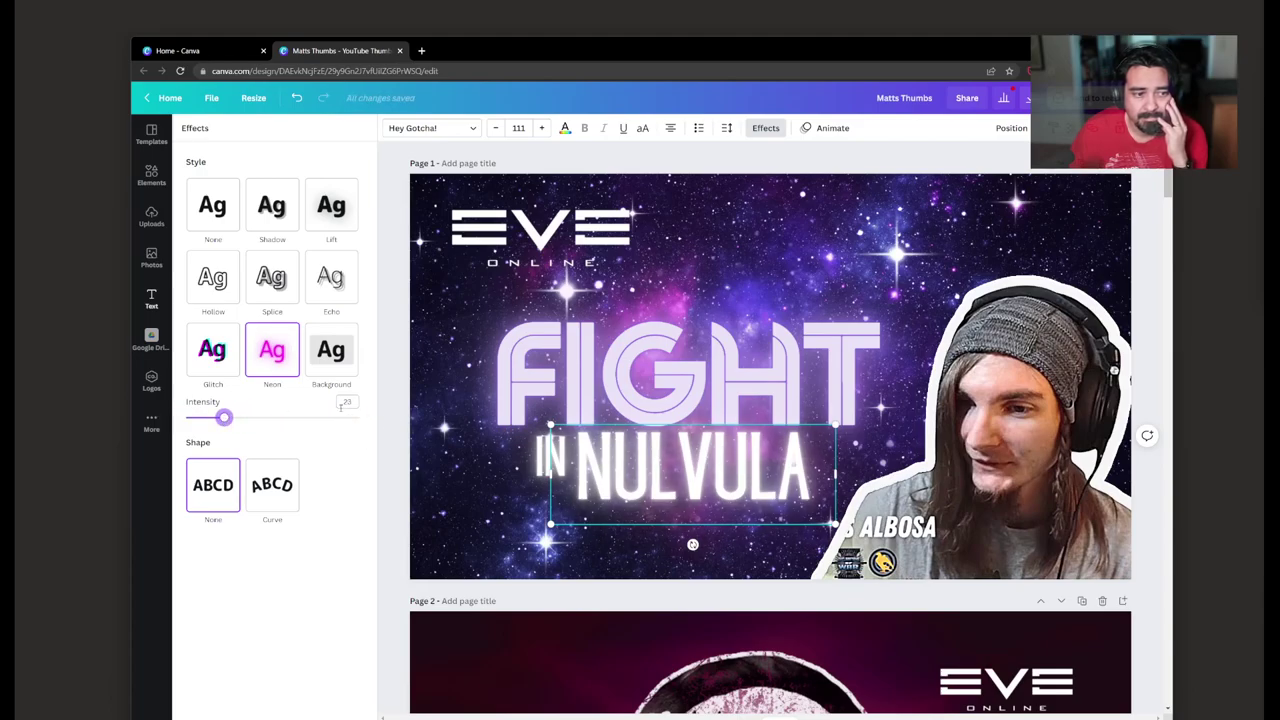
pyautogui.moveTo(224, 418); pyautogui.dragTo(212, 420)
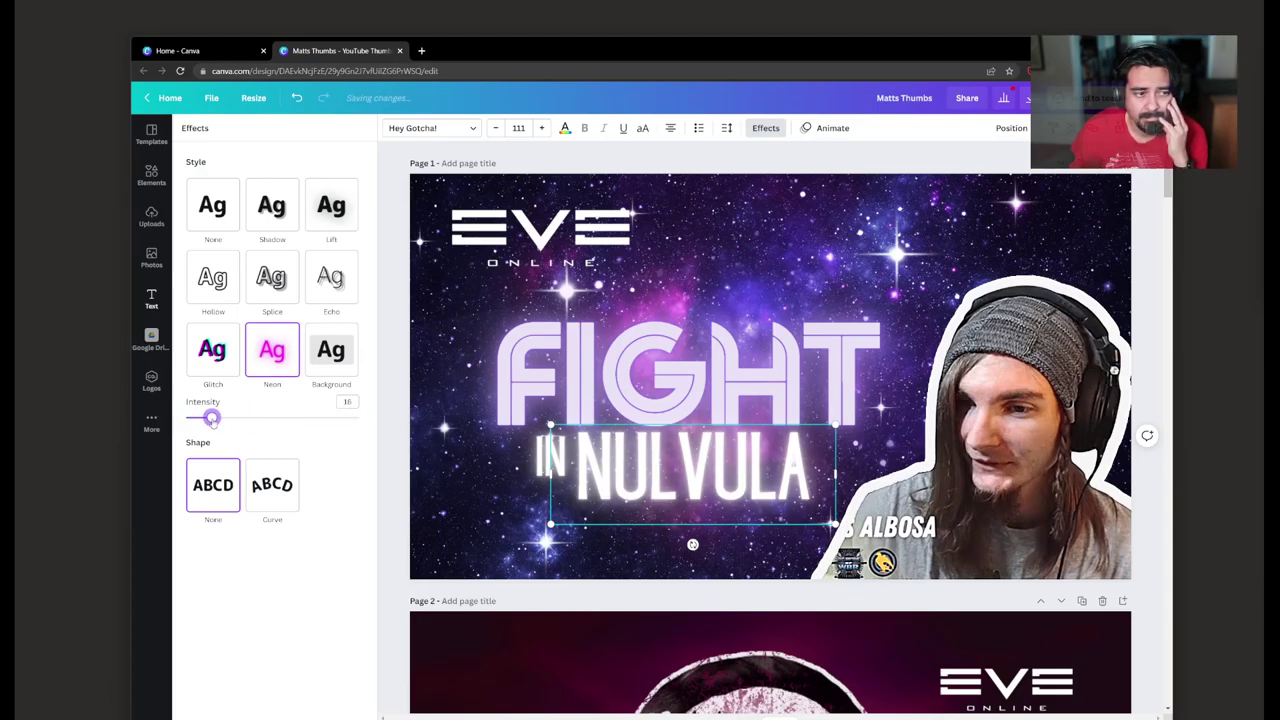
pyautogui.click(280, 292)
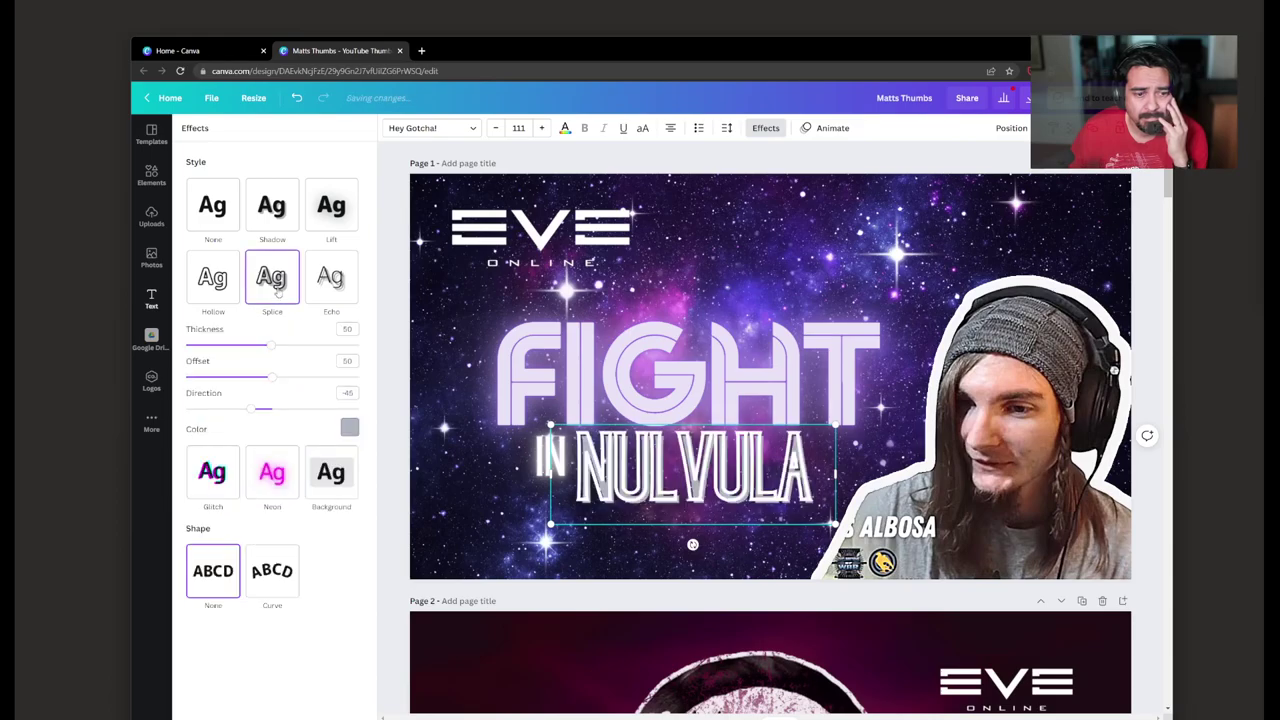
pyautogui.click(324, 296)
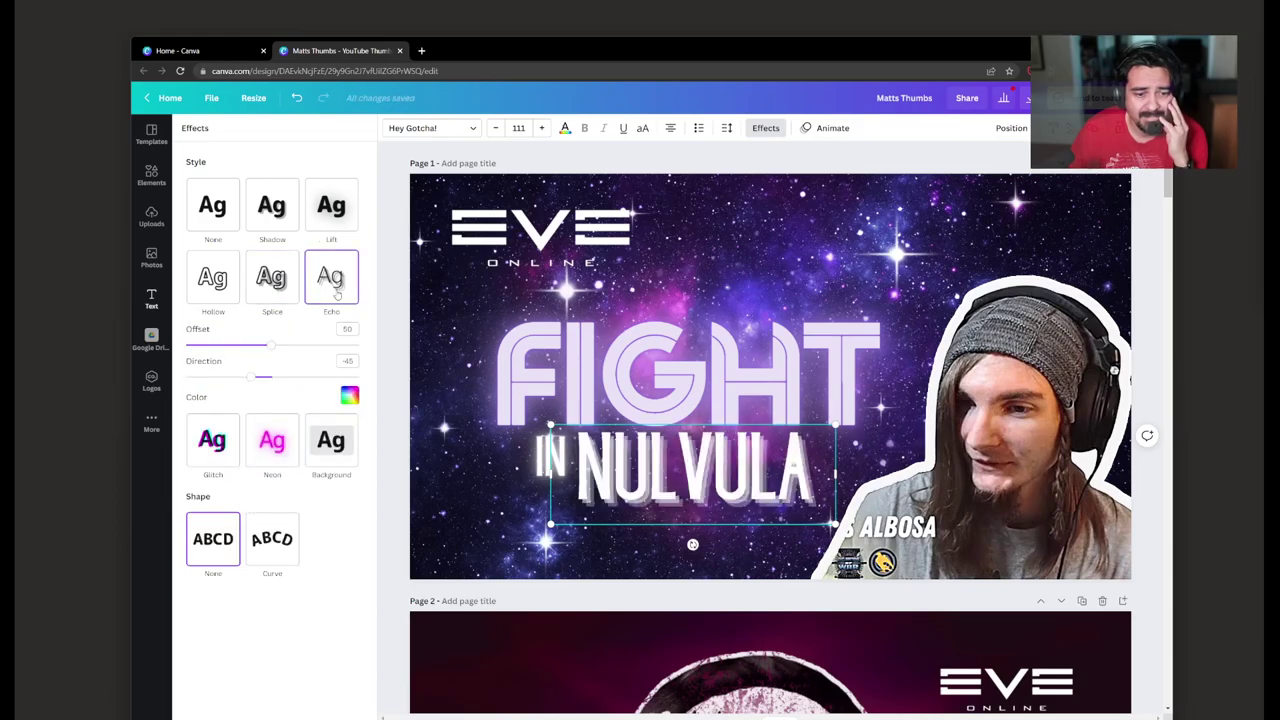
pyautogui.click(284, 300)
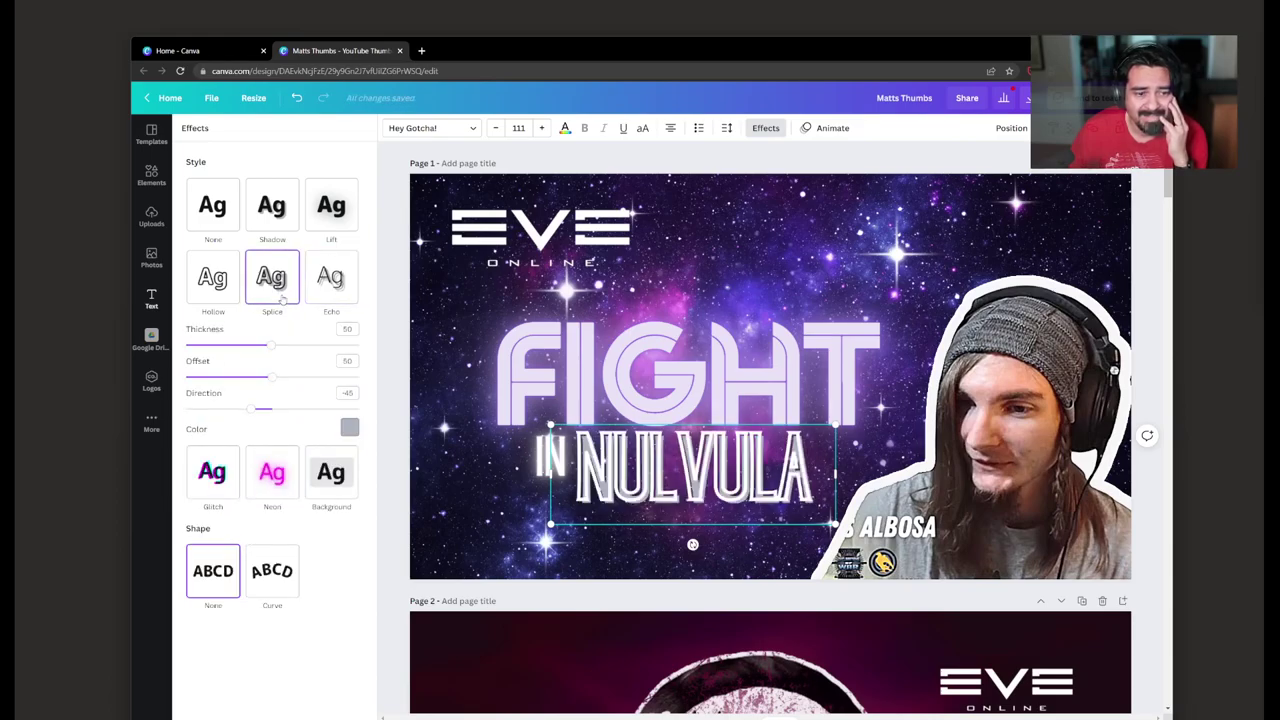
pyautogui.click(227, 287)
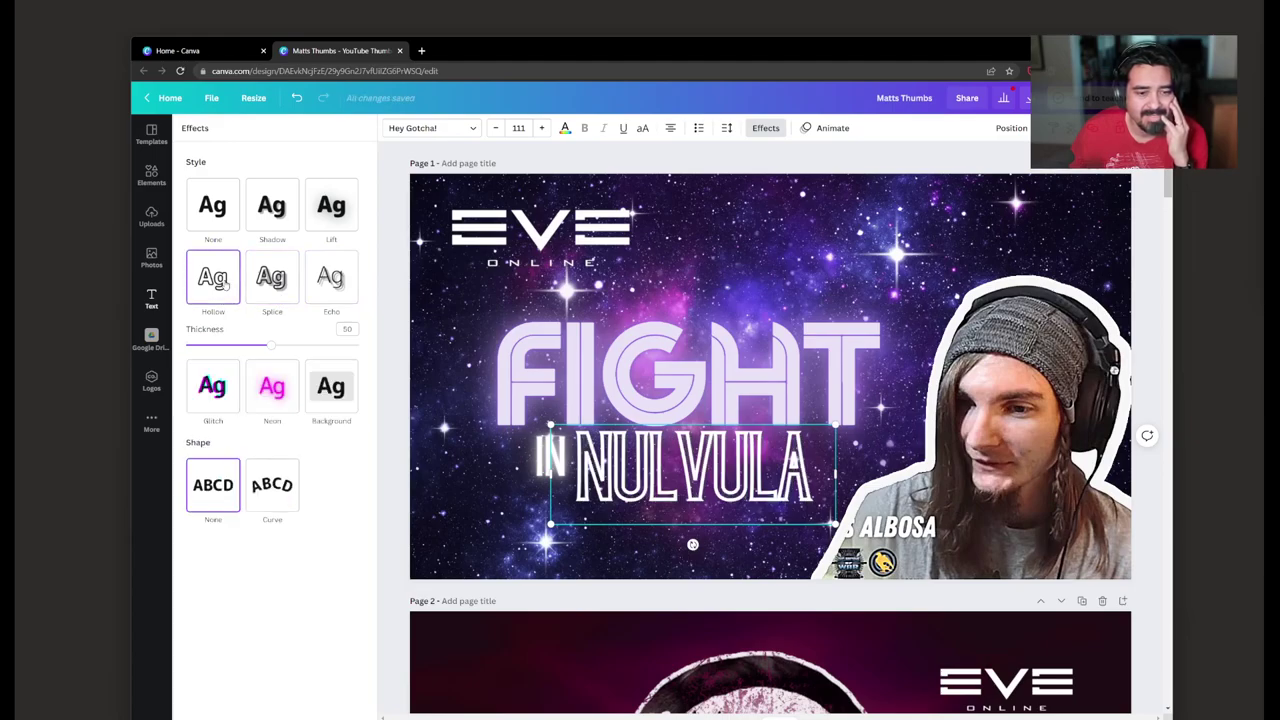
# Step: Try the Shadow and Lift effects on NULVULA with a stronger Lift, then Neon at a reduced intensity
pyautogui.click(328, 226)
pyautogui.click(278, 222)
pyautogui.click(333, 228)
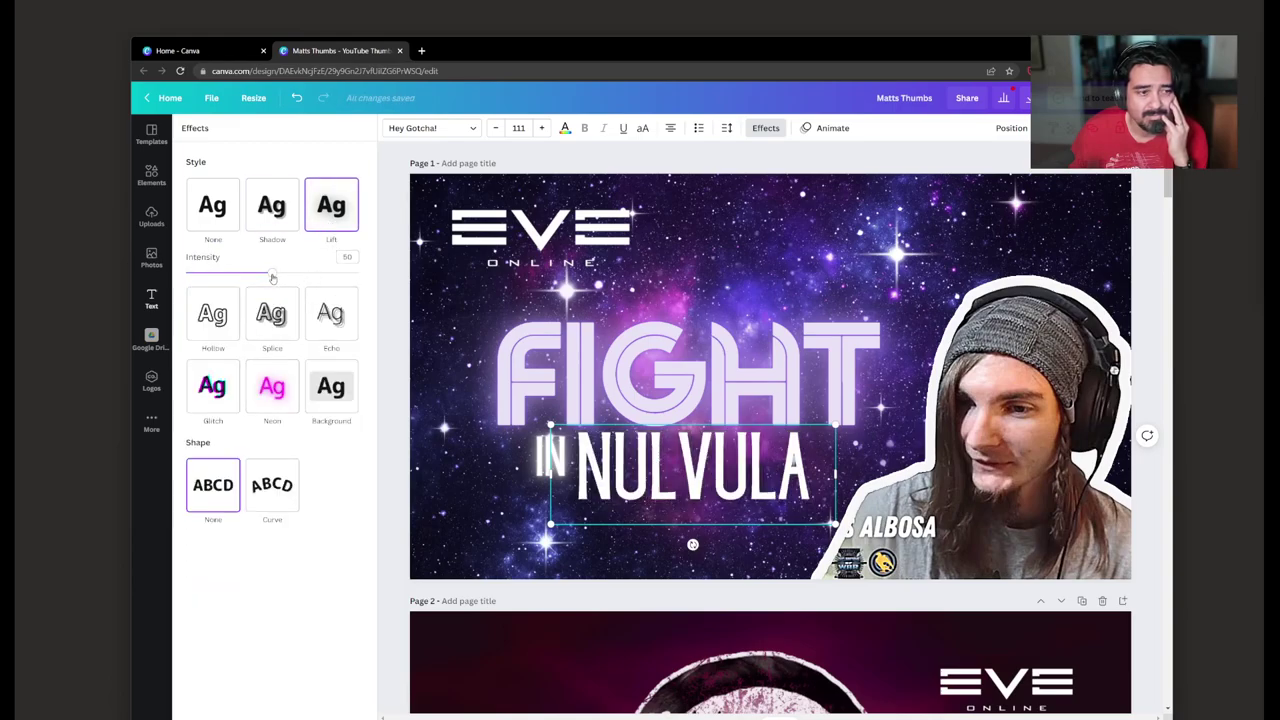
pyautogui.moveTo(272, 277); pyautogui.dragTo(301, 272)
pyautogui.click(272, 388)
pyautogui.moveTo(272, 418); pyautogui.dragTo(241, 418)
# Step: Give NULVULA the Background text effect, send it to the back and set roundness to 37 and spread to 88
pyautogui.click(335, 350)
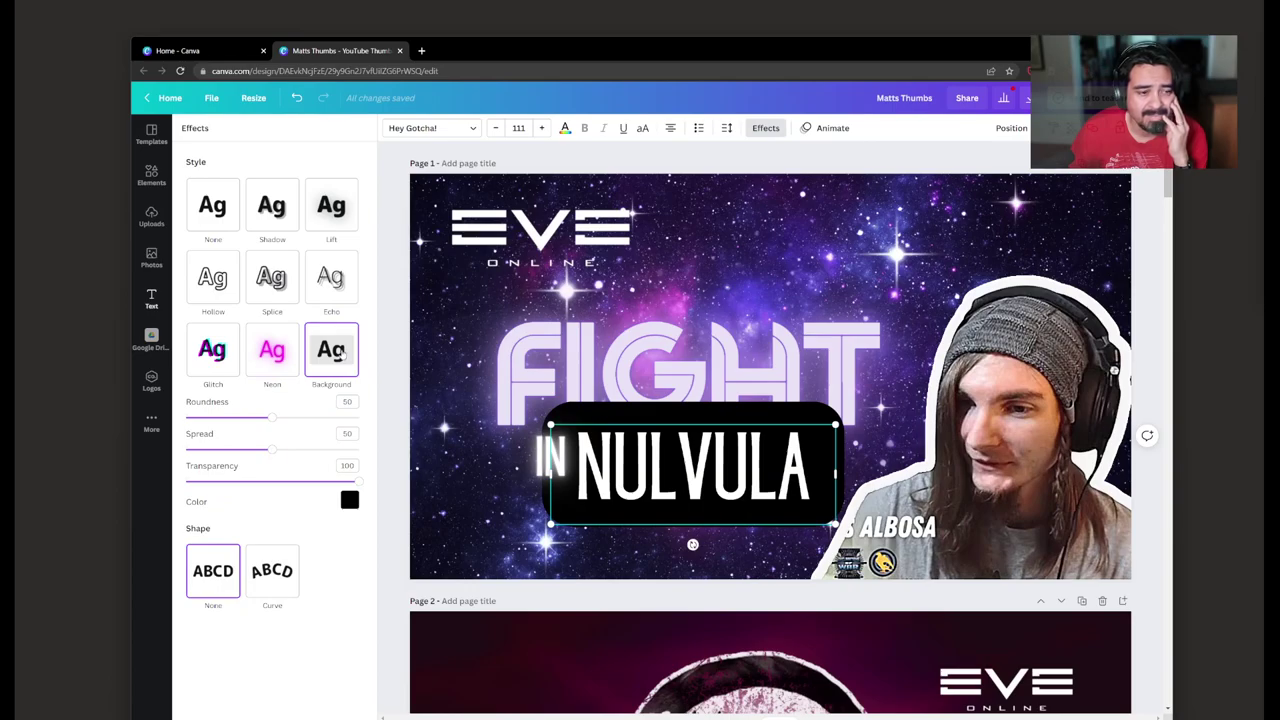
pyautogui.rightClick(614, 468)
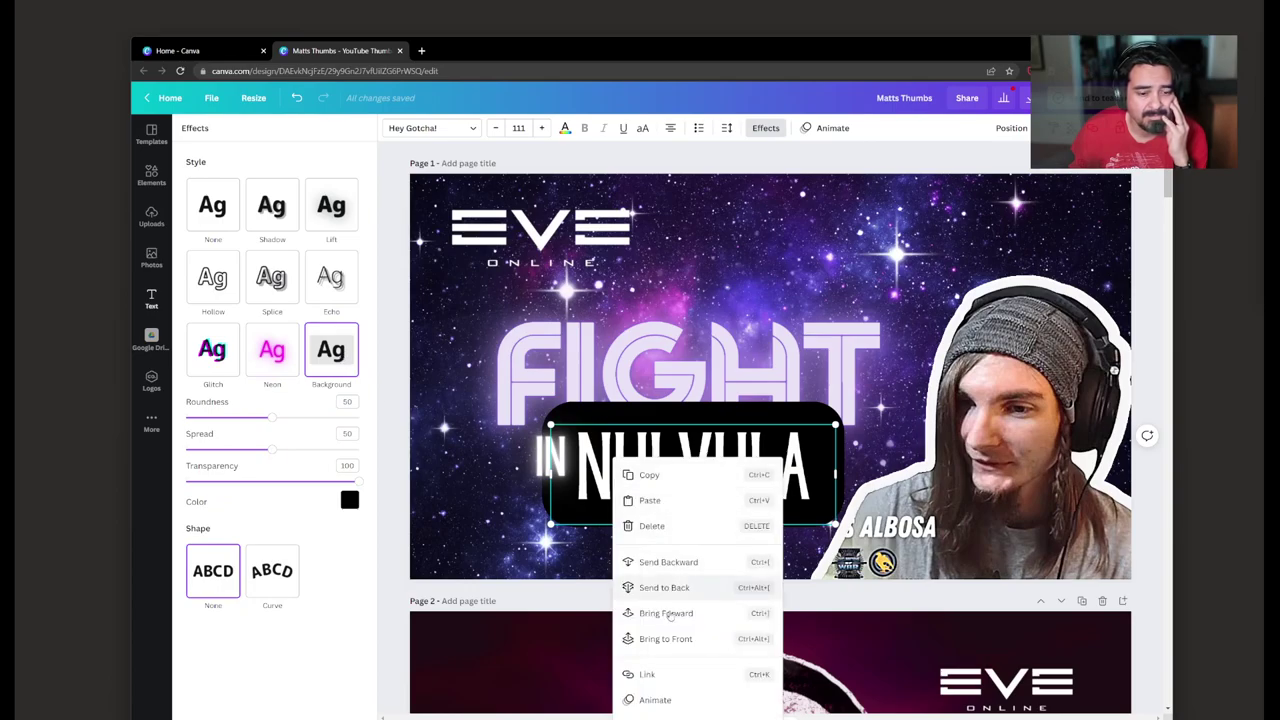
pyautogui.click(696, 590)
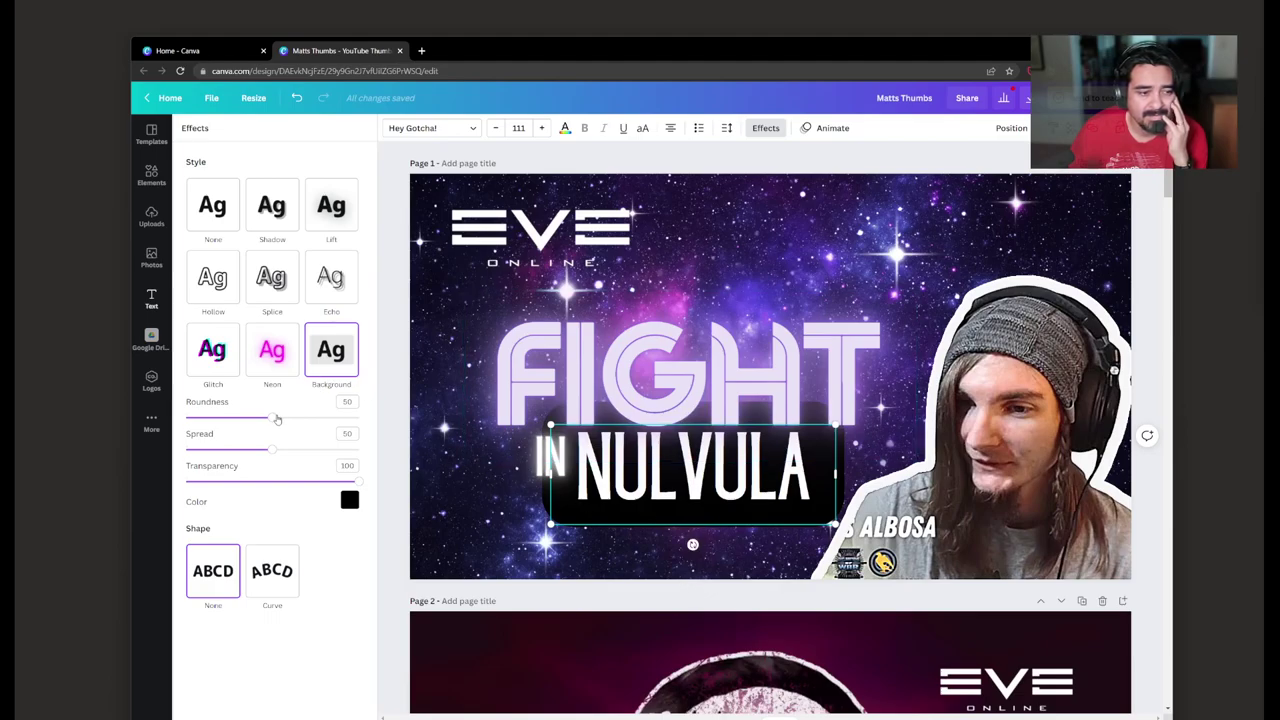
pyautogui.moveTo(271, 418); pyautogui.dragTo(337, 449)
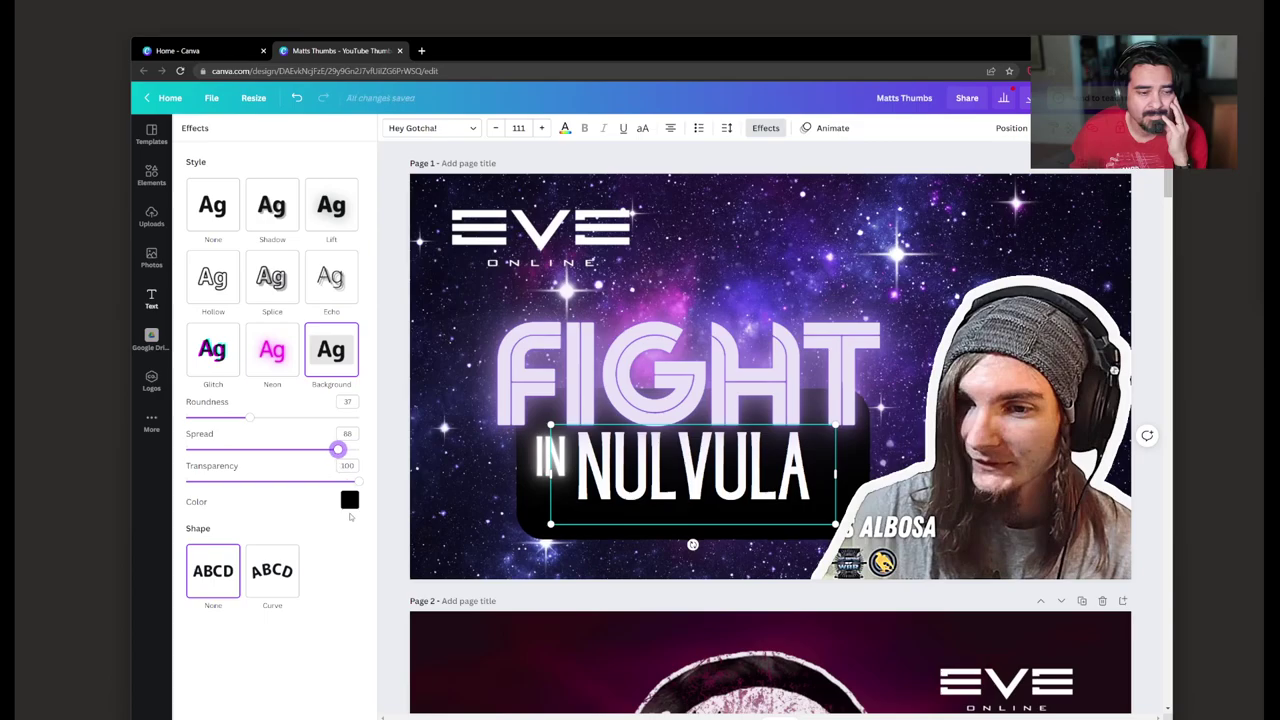
# Step: Try violet for NULVULA's background box, settle on the default light purple and set its transparency to 74
pyautogui.click(349, 500)
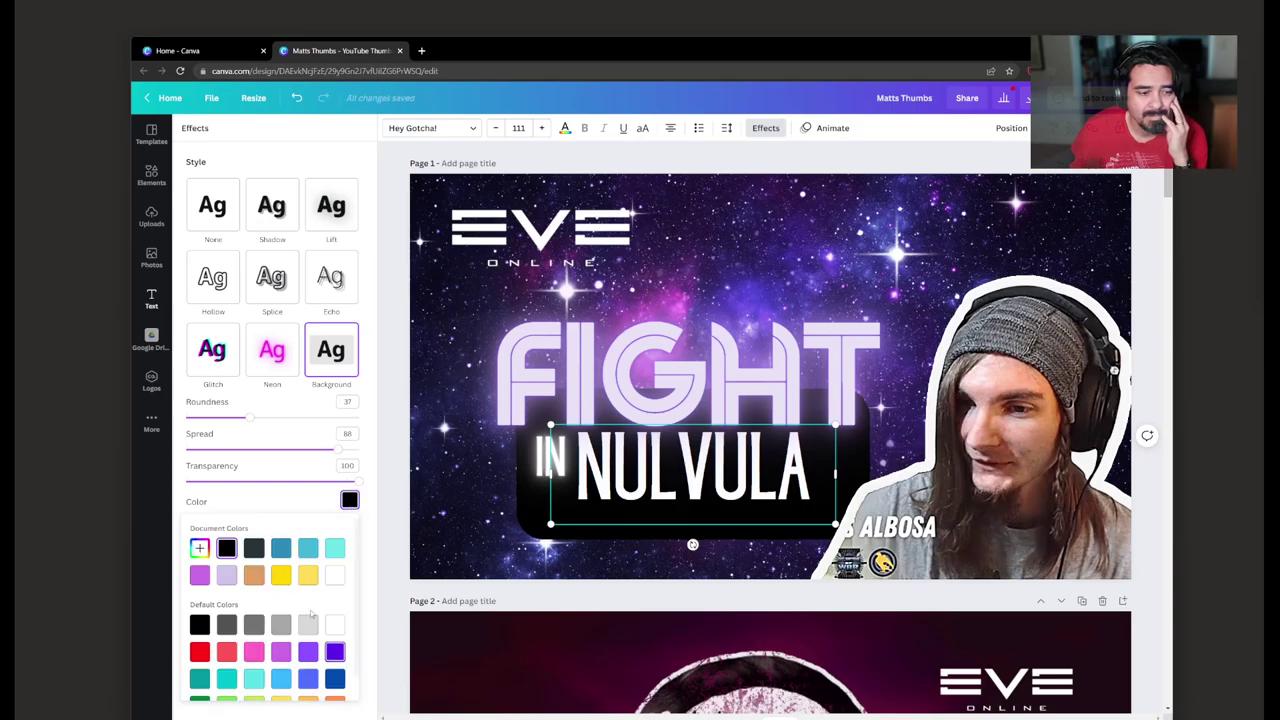
pyautogui.click(204, 579)
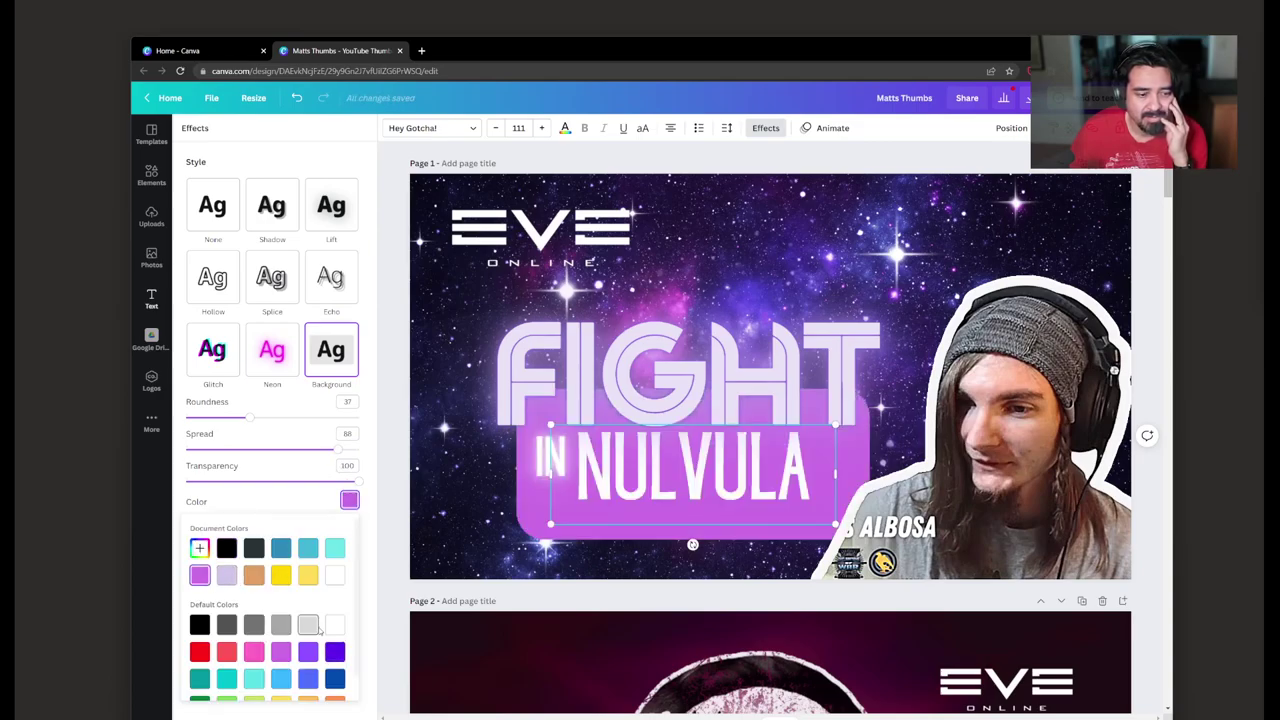
pyautogui.click(335, 652)
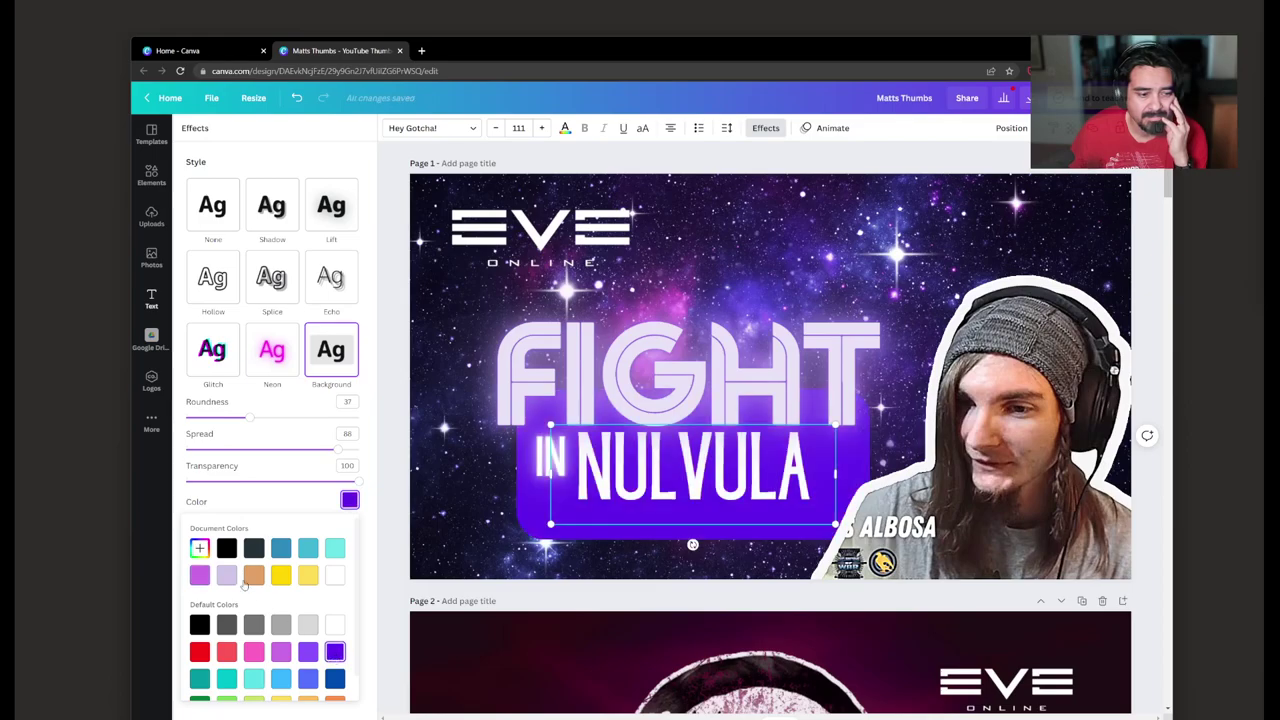
pyautogui.click(279, 653)
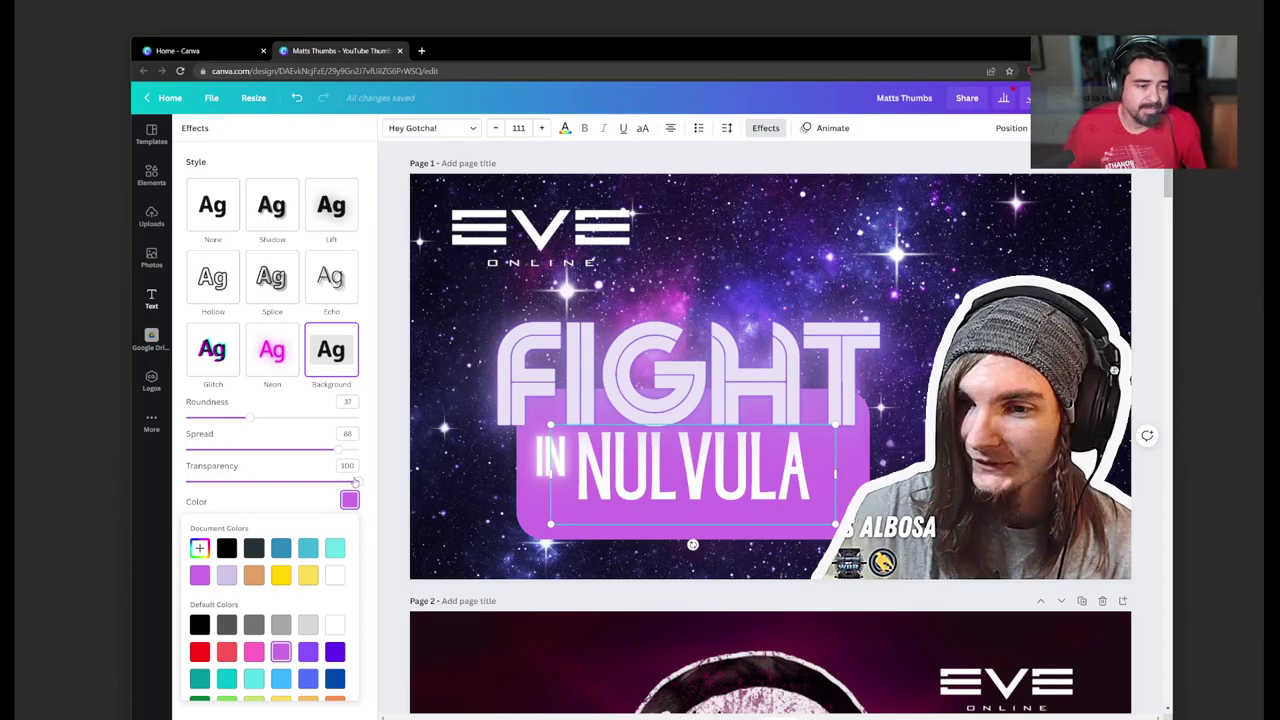
pyautogui.moveTo(350, 481); pyautogui.dragTo(313, 482)
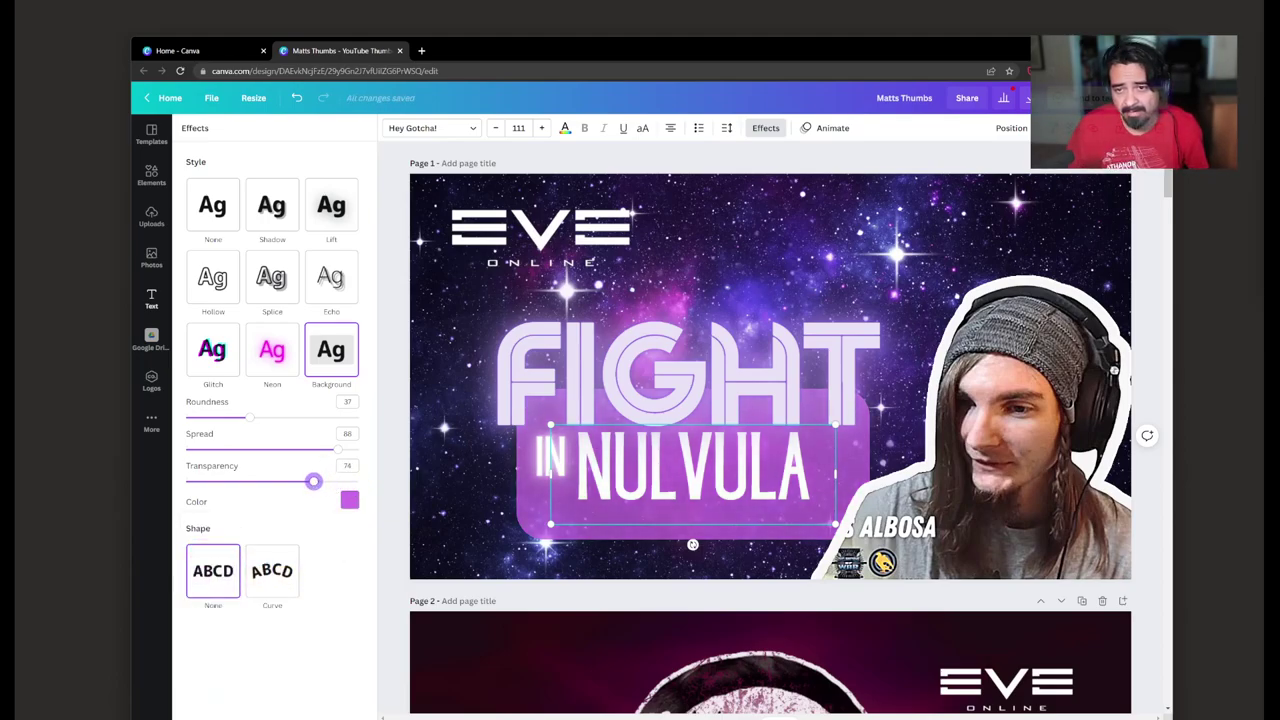
# Step: Try a slightly lower Transparency slider value on the host cutout
pyautogui.click(1004, 395)
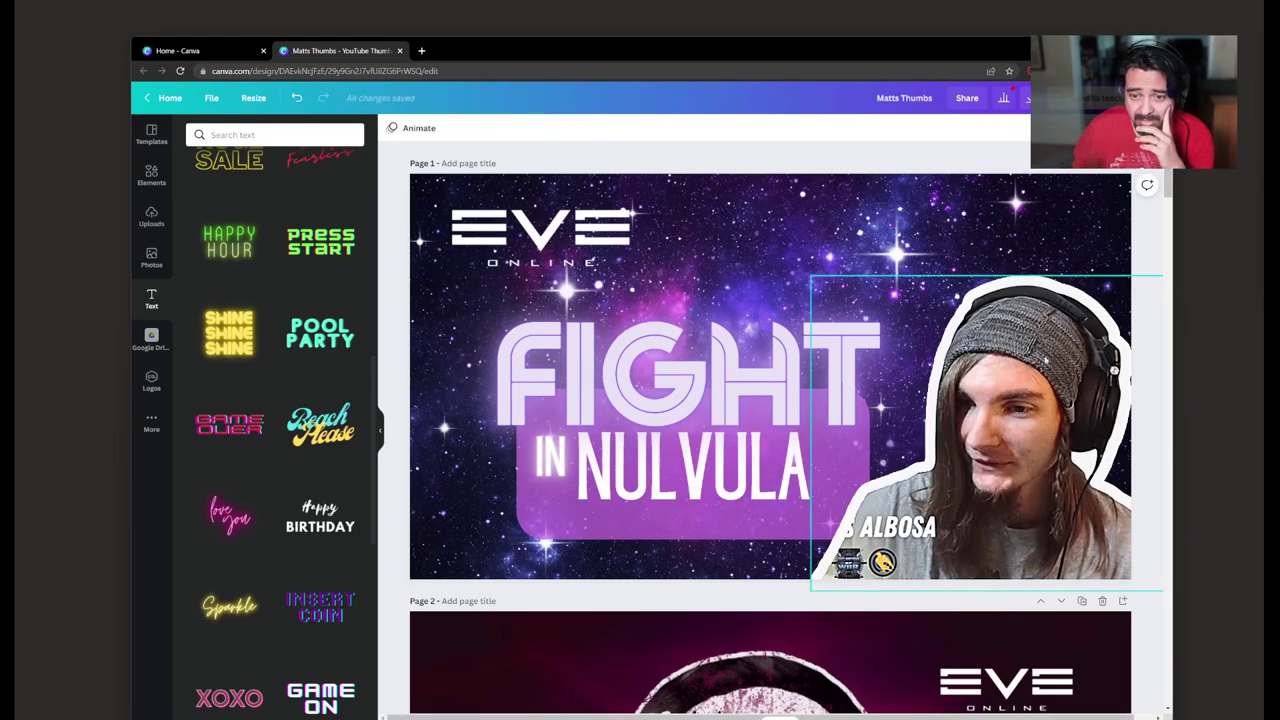
pyautogui.click(1045, 128)
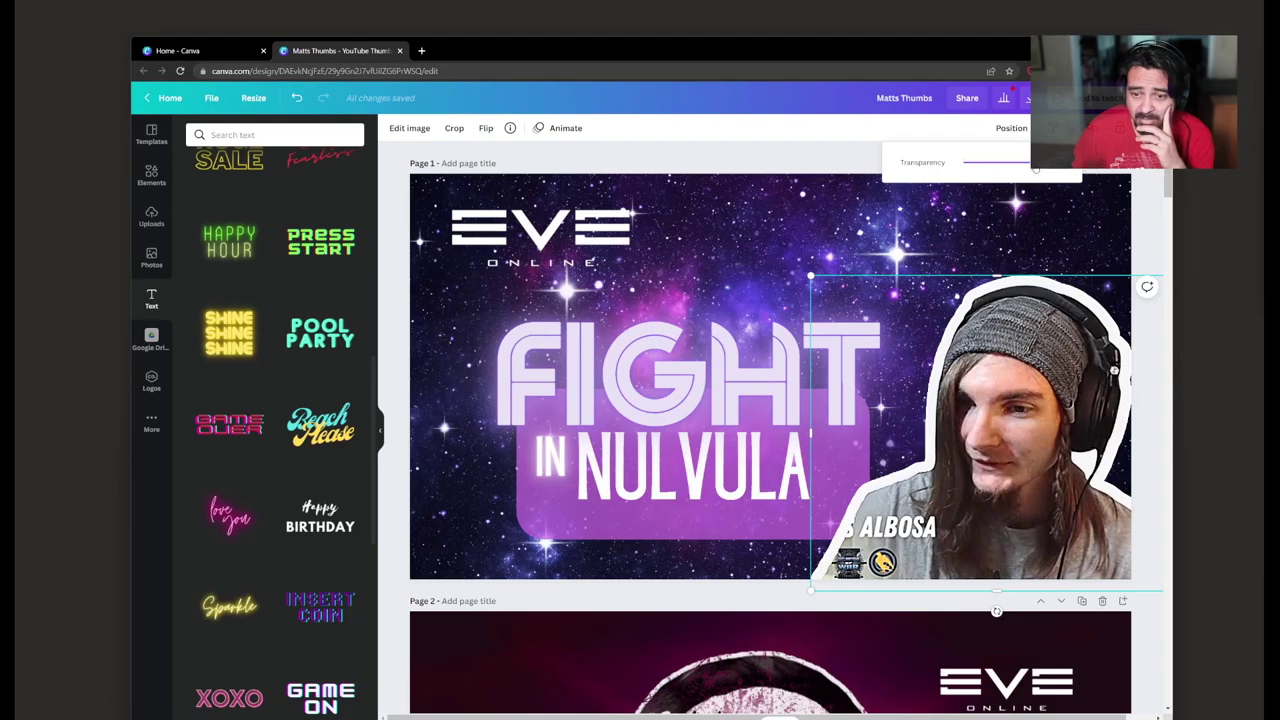
pyautogui.moveTo(1035, 168)
pyautogui.mouseDown()
pyautogui.moveTo(971, 163)
pyautogui.moveTo(1031, 163)
pyautogui.mouseUp()
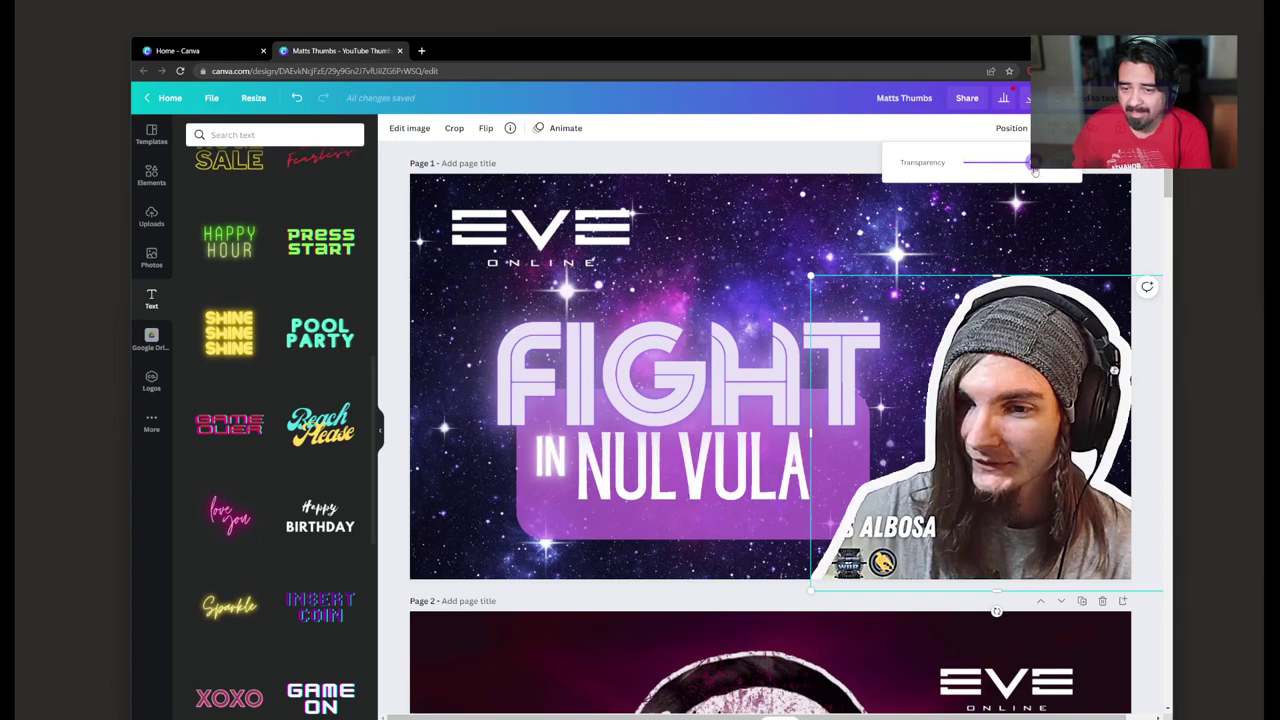
pyautogui.moveTo(1034, 172); pyautogui.dragTo(1033, 174)
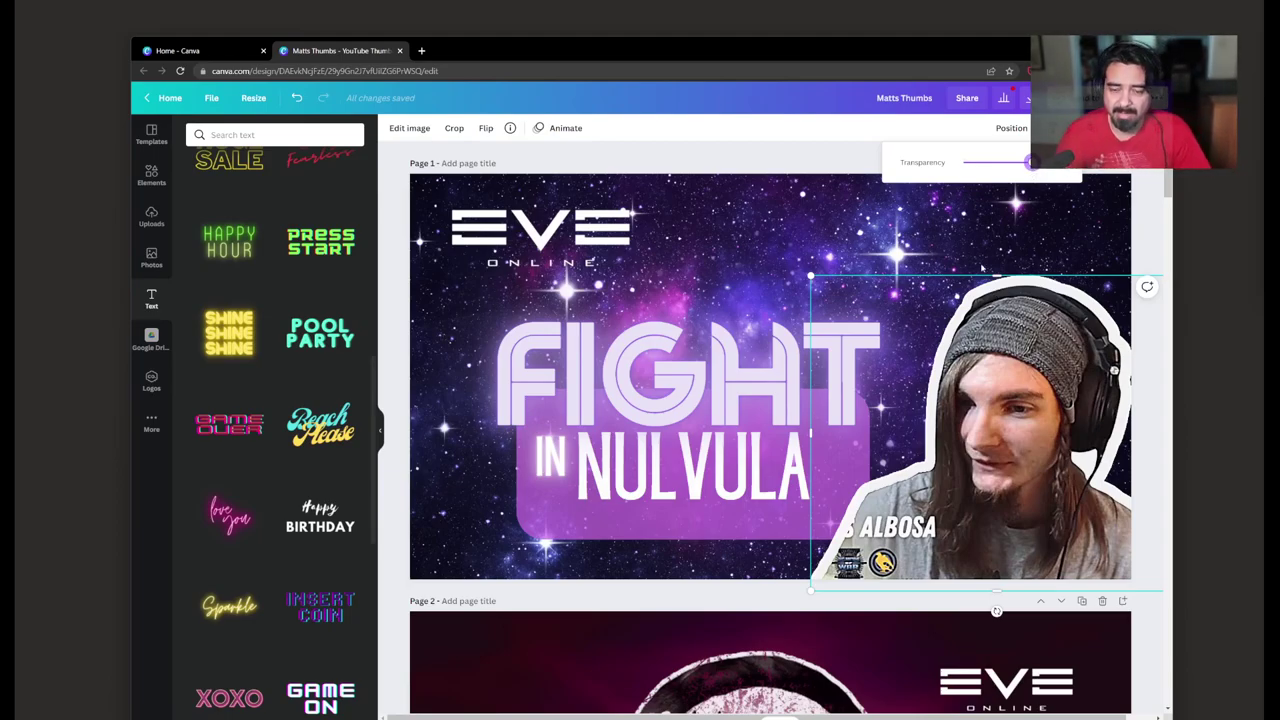
pyautogui.click(817, 167)
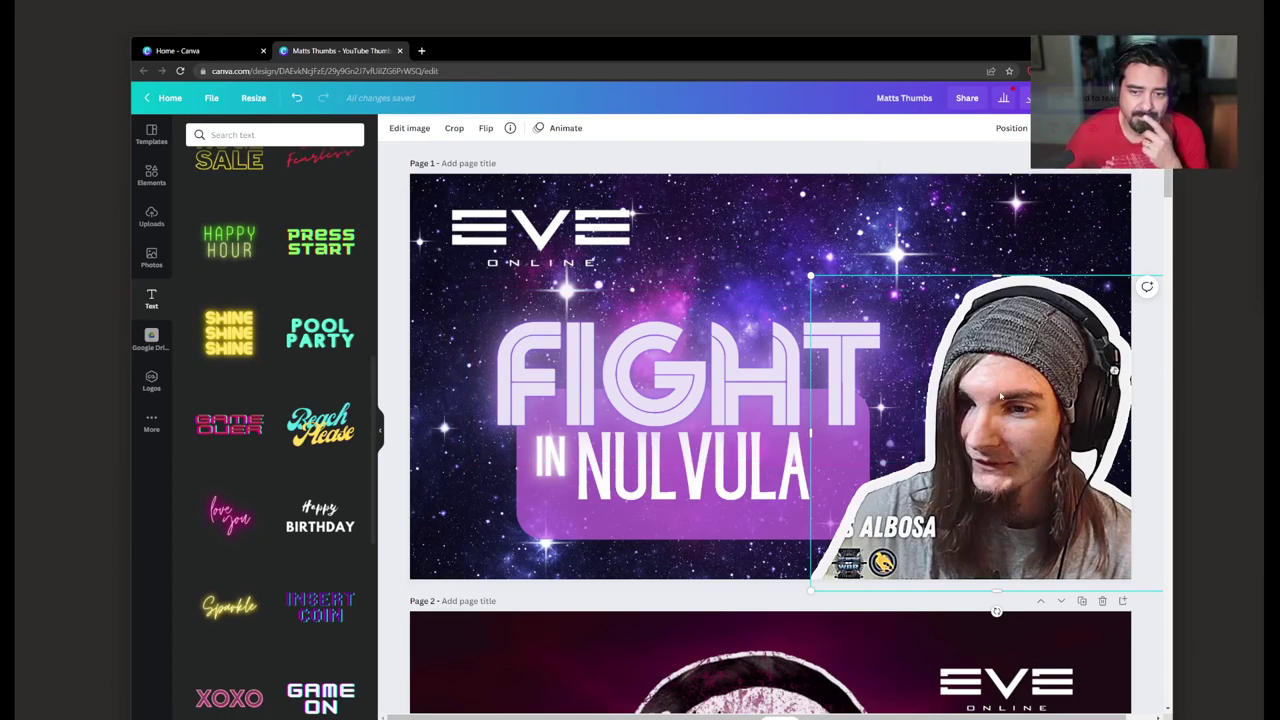
# Step: Try a Tint of 54 on the host cutout, together with a slight Transparency adjustment
pyautogui.click(406, 132)
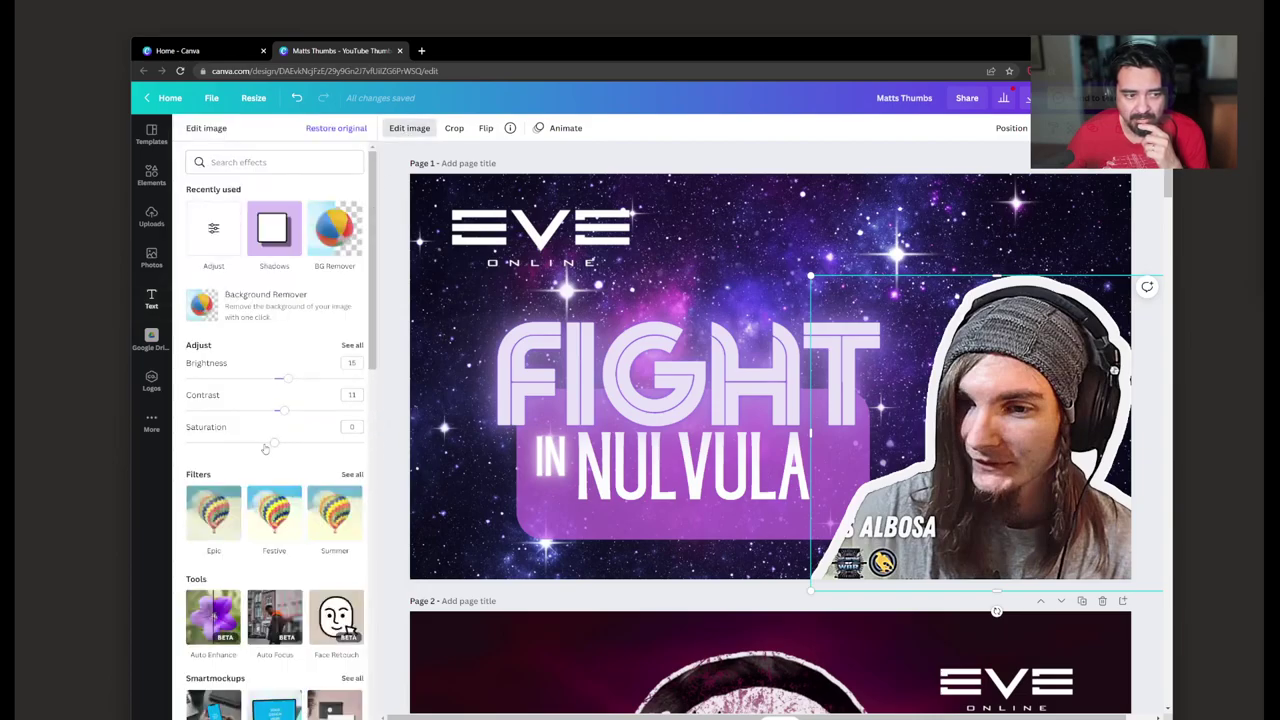
pyautogui.click(351, 346)
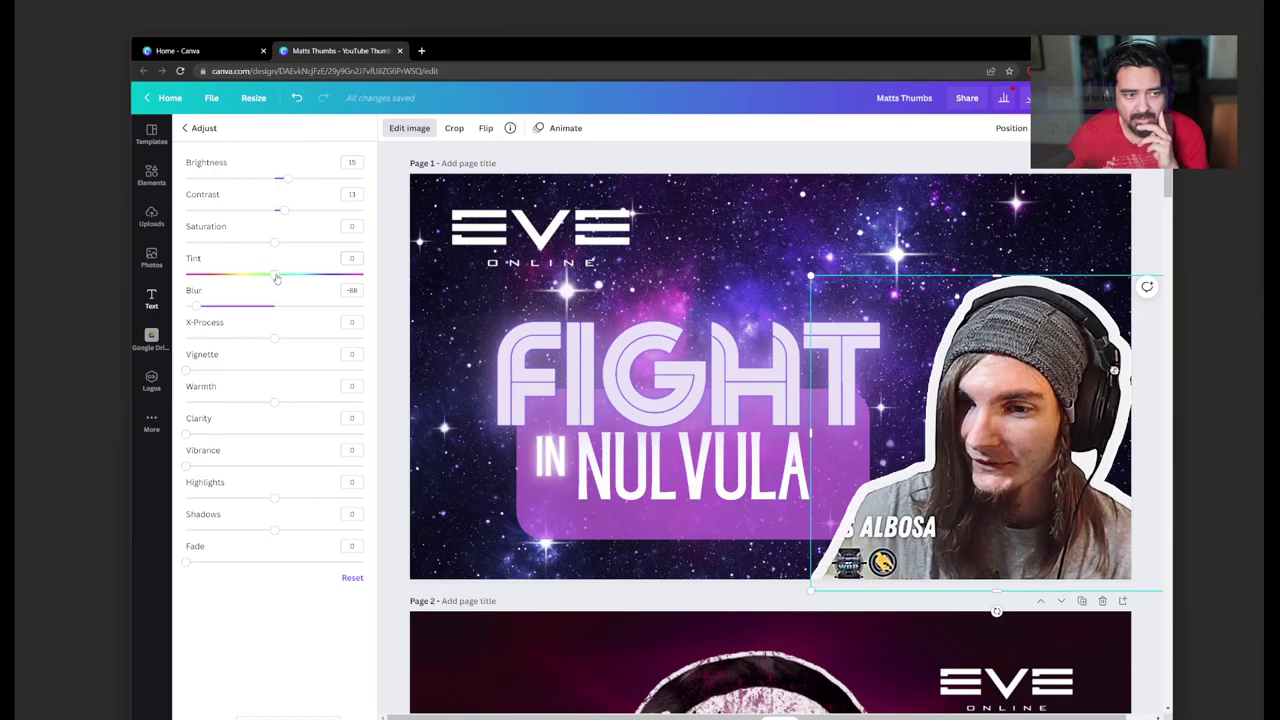
pyautogui.moveTo(275, 280); pyautogui.dragTo(324, 287)
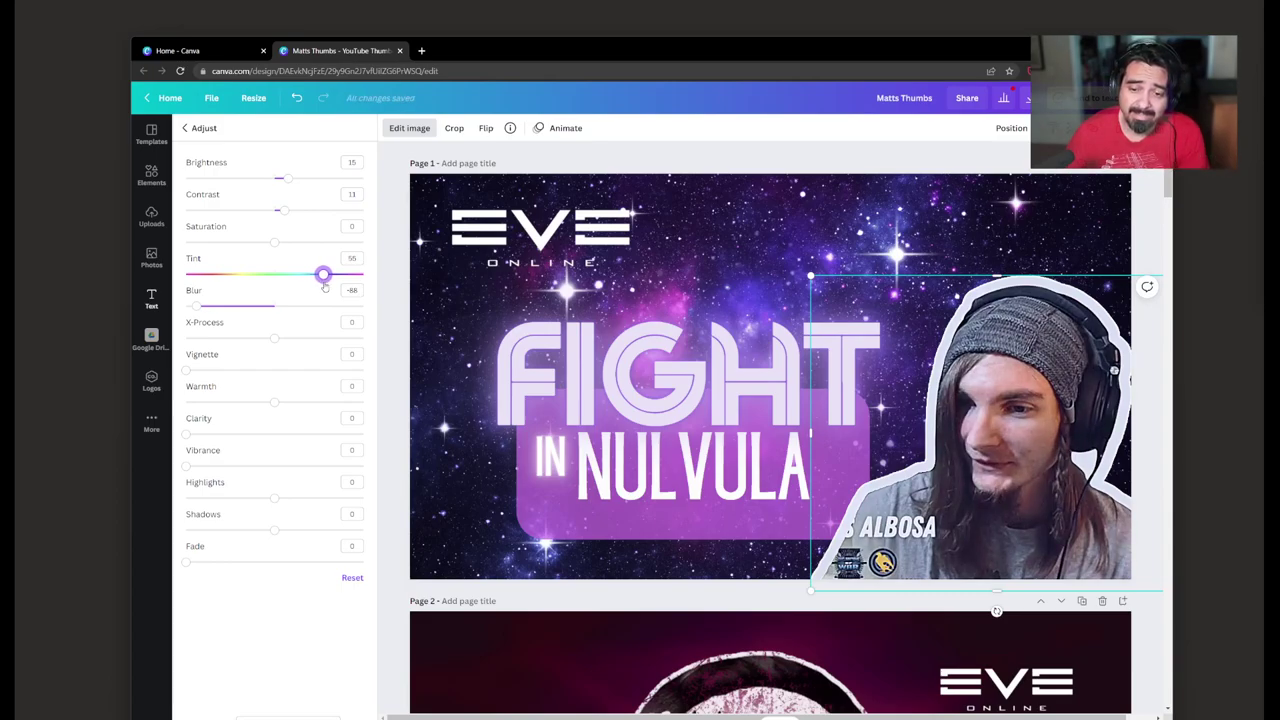
pyautogui.moveTo(323, 287); pyautogui.dragTo(321, 287)
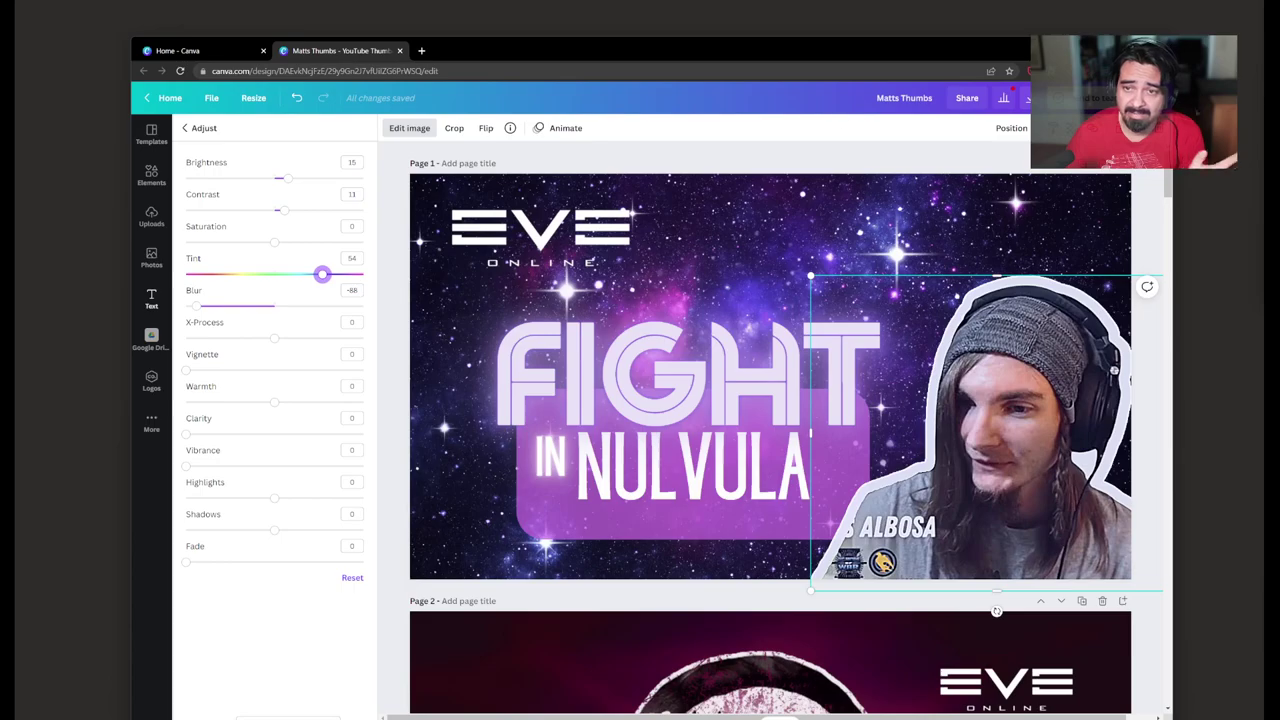
pyautogui.click(1050, 128)
pyautogui.moveTo(1036, 163); pyautogui.dragTo(1032, 163)
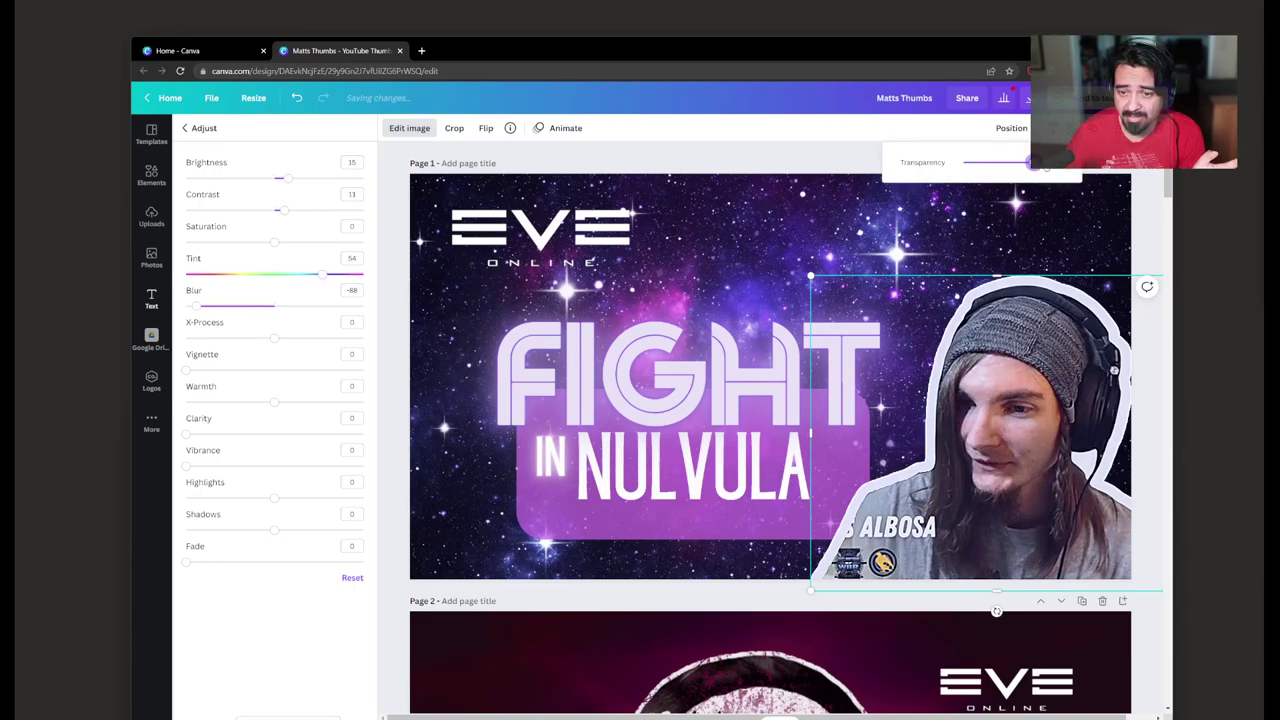
pyautogui.click(1146, 249)
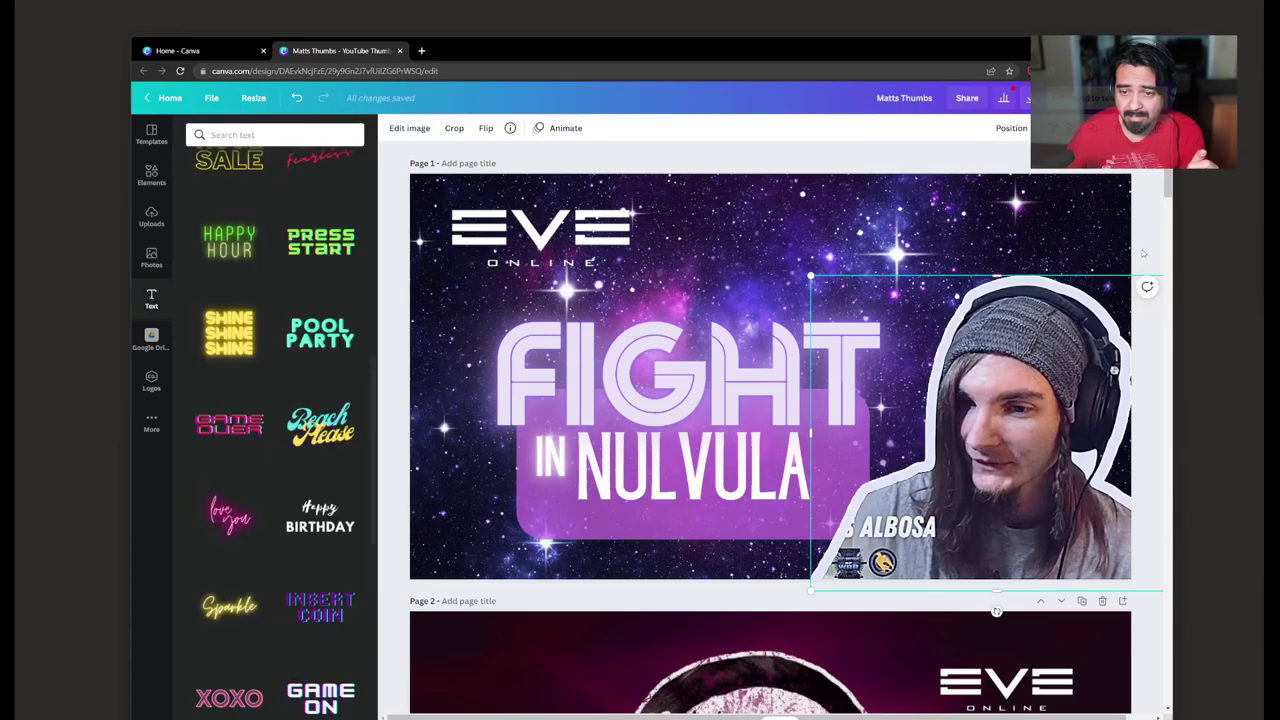
pyautogui.click(1146, 249)
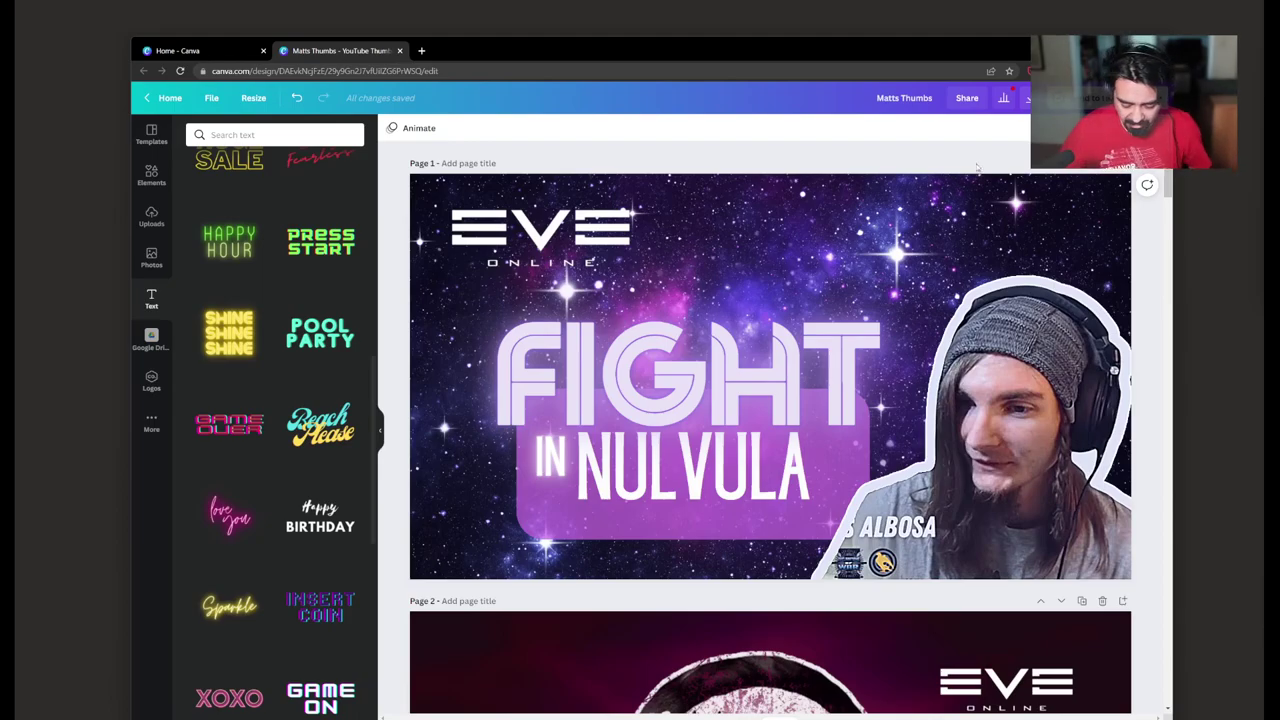
# Step: Undo the tint and transparency adjustments on the host cutout
pyautogui.hotkey('ctrl', '-')
pyautogui.hotkey('ctrl', '-')
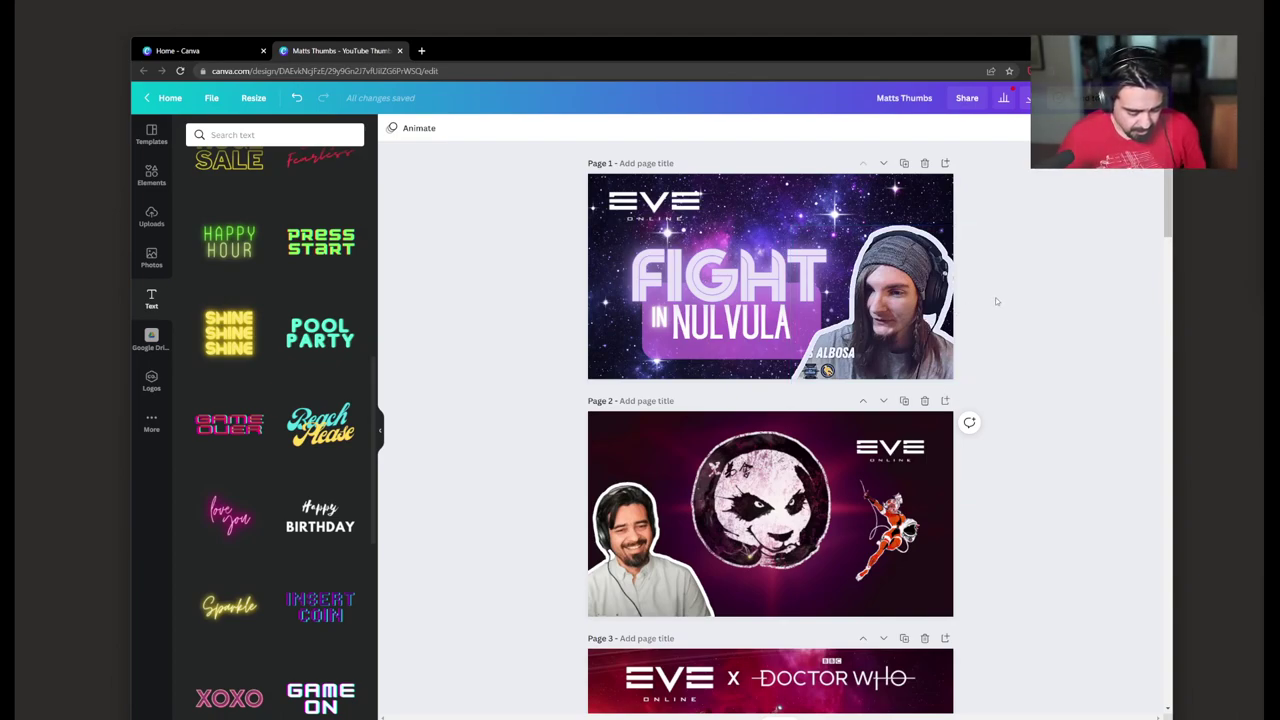
pyautogui.hotkey('ctrl', 'z')
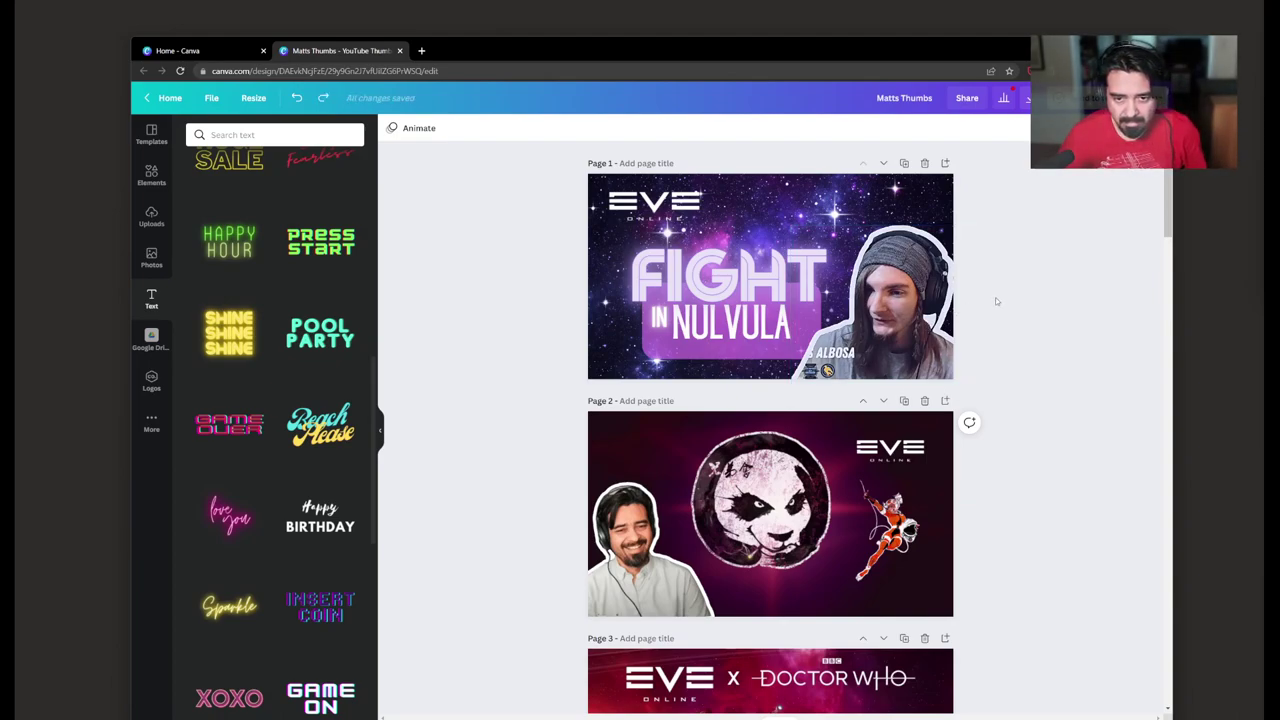
pyautogui.click(941, 213)
pyautogui.click(966, 227)
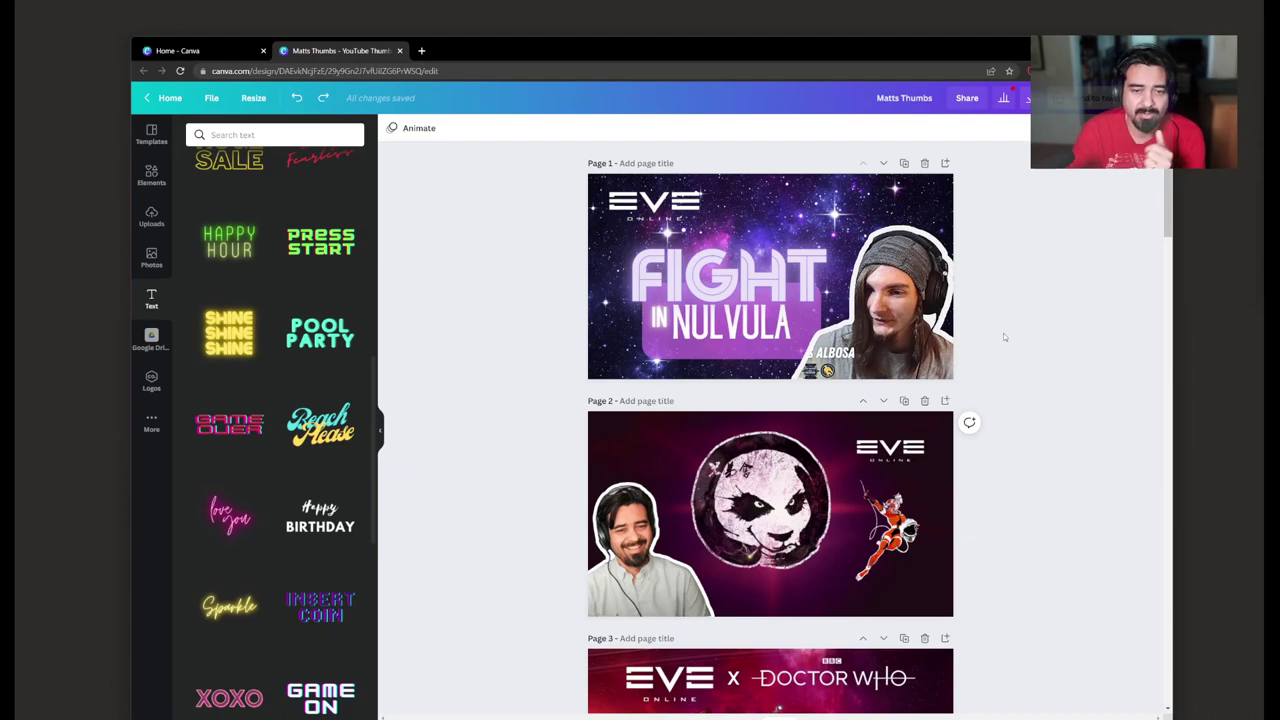
pyautogui.click(745, 338)
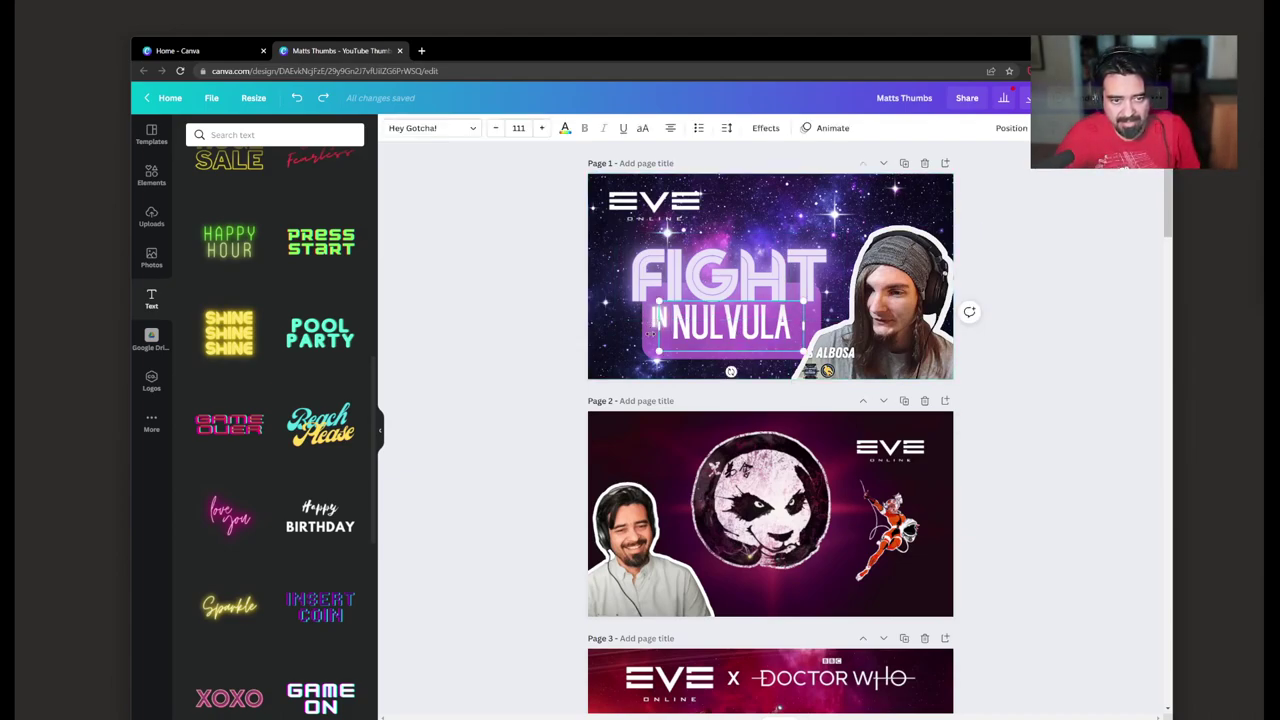
pyautogui.click(615, 348)
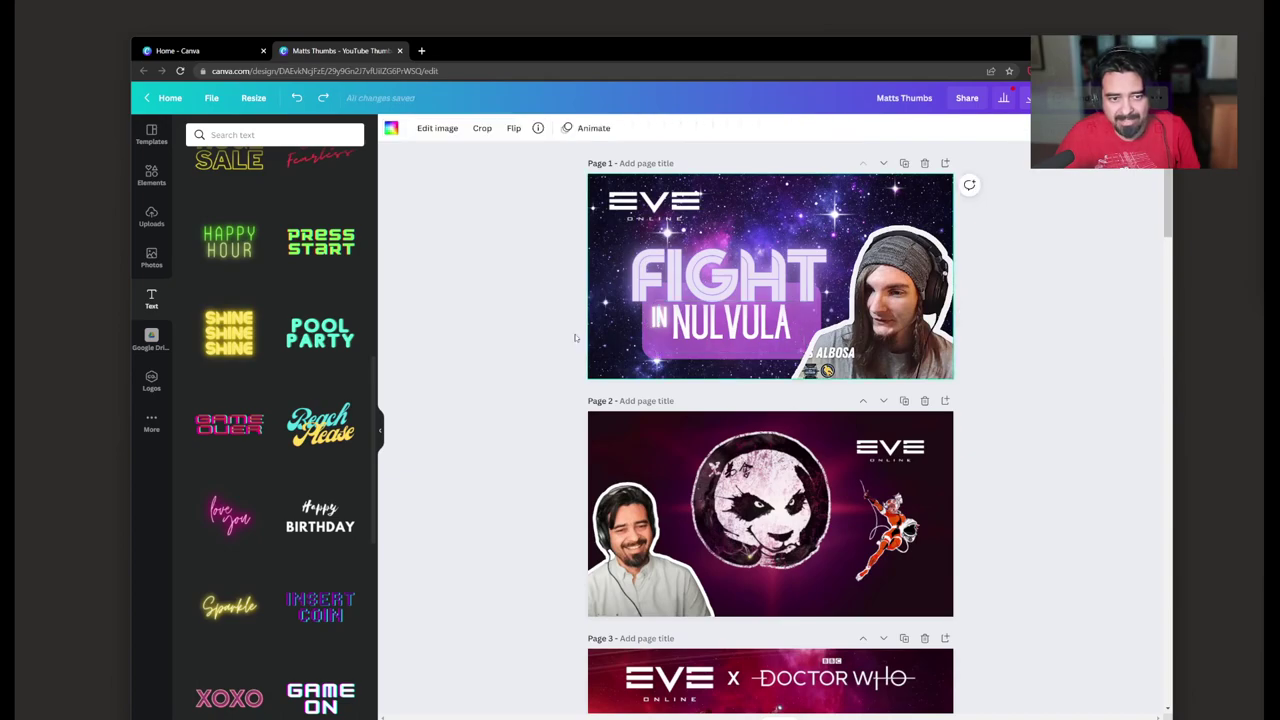
pyautogui.moveTo(575, 338); pyautogui.dragTo(850, 225)
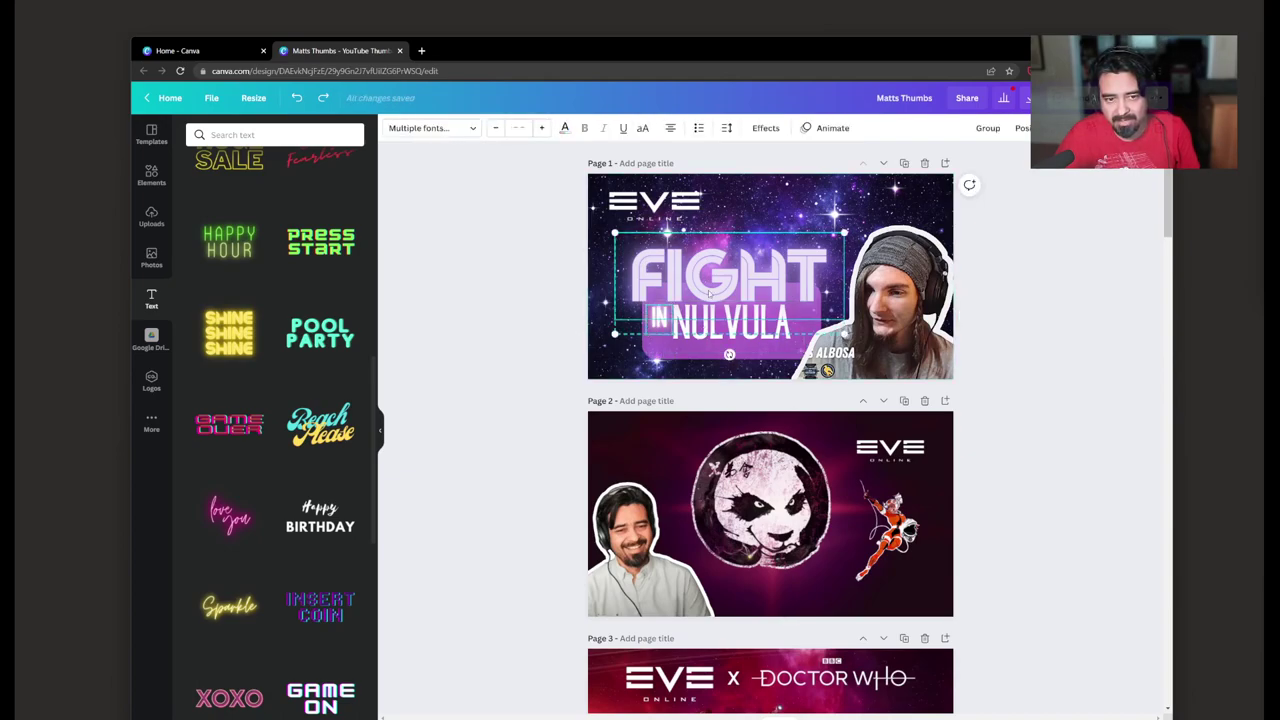
pyautogui.click(540, 391)
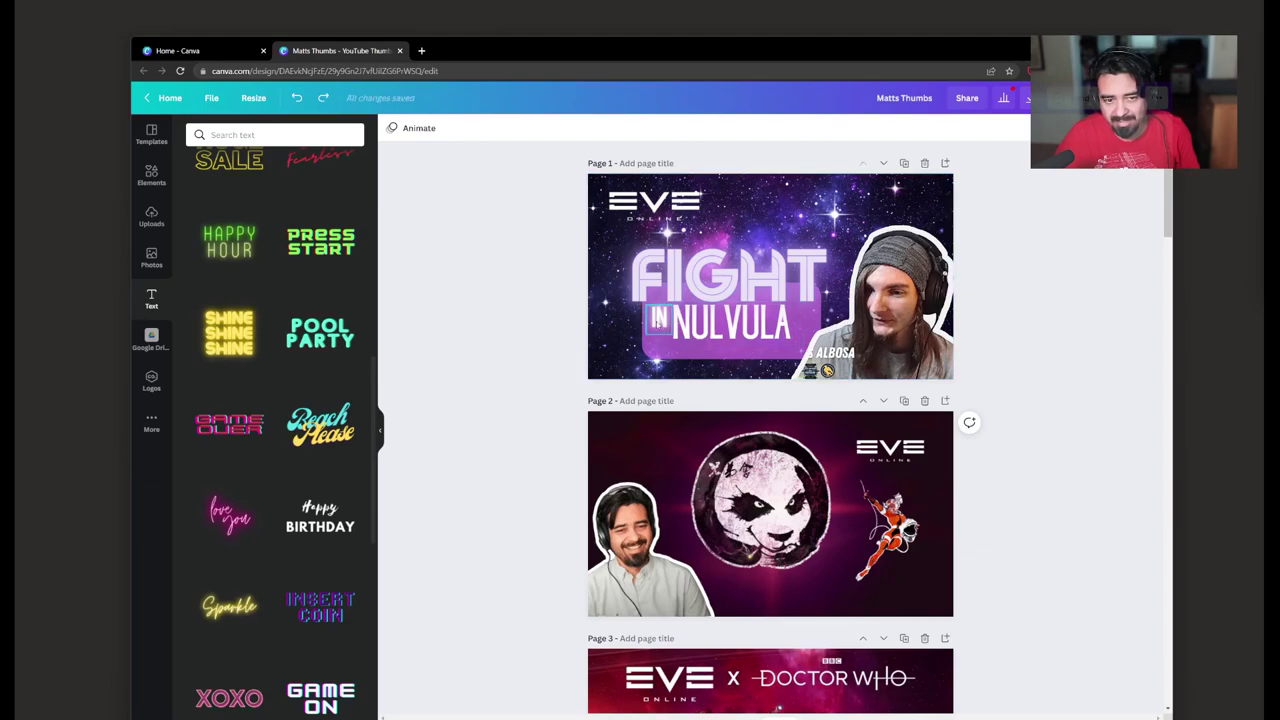
# Step: Select the FIGHT, IN and NULVULA texts together and rotate them about 5° counter-clockwise
pyautogui.click(658, 318)
pyautogui.keyDown('shift'); pyautogui.click(712, 337); pyautogui.keyUp('shift')
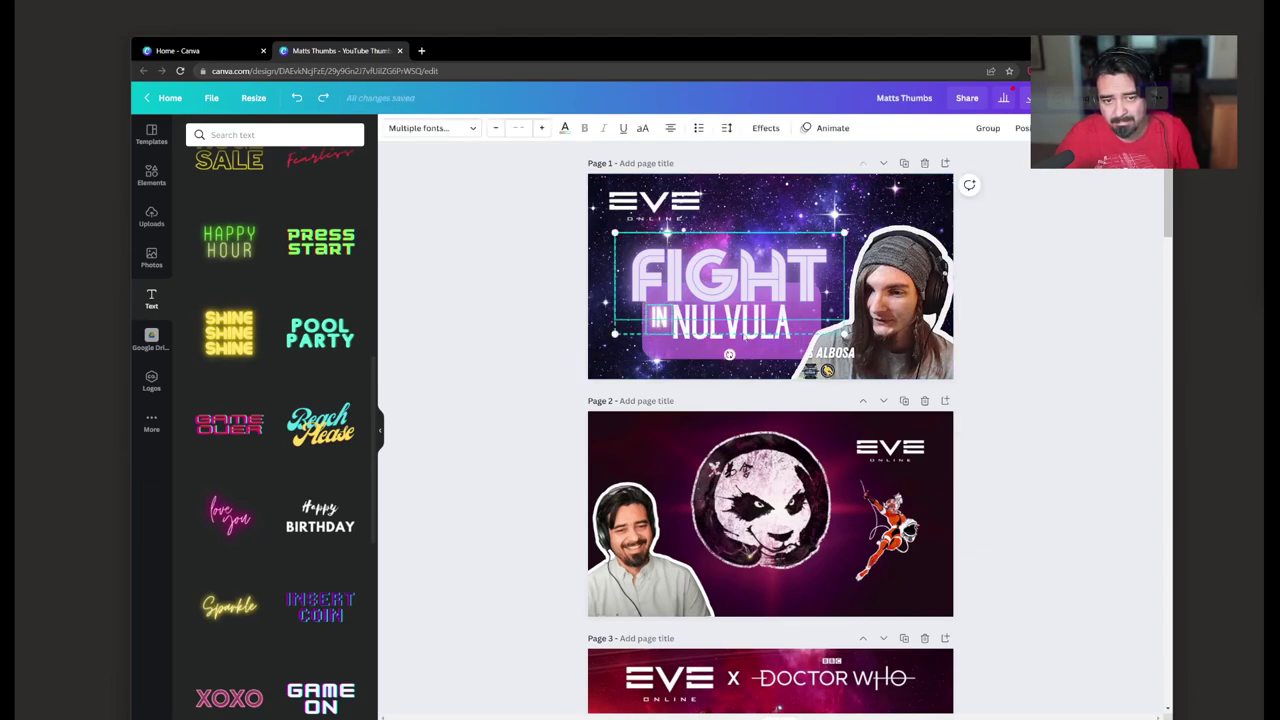
pyautogui.keyDown('shift'); pyautogui.click(752, 342); pyautogui.keyUp('shift')
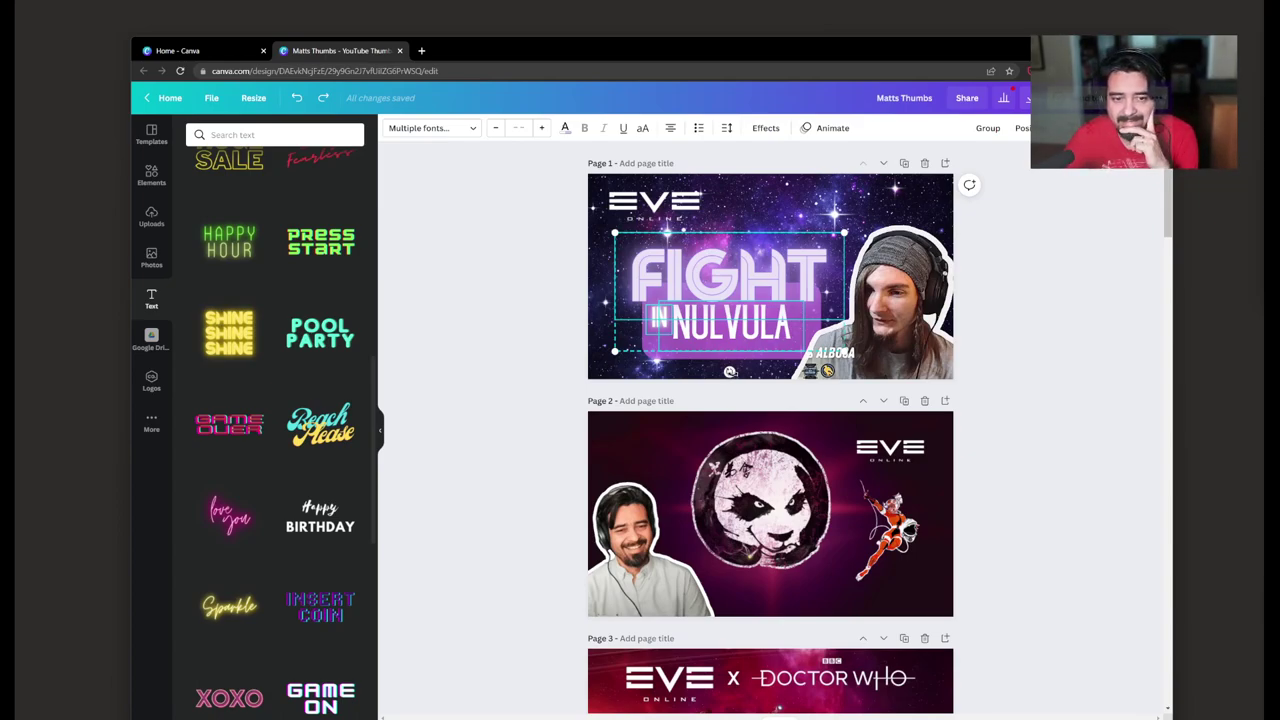
pyautogui.hotkey('ctrl', 'shift', 'z')
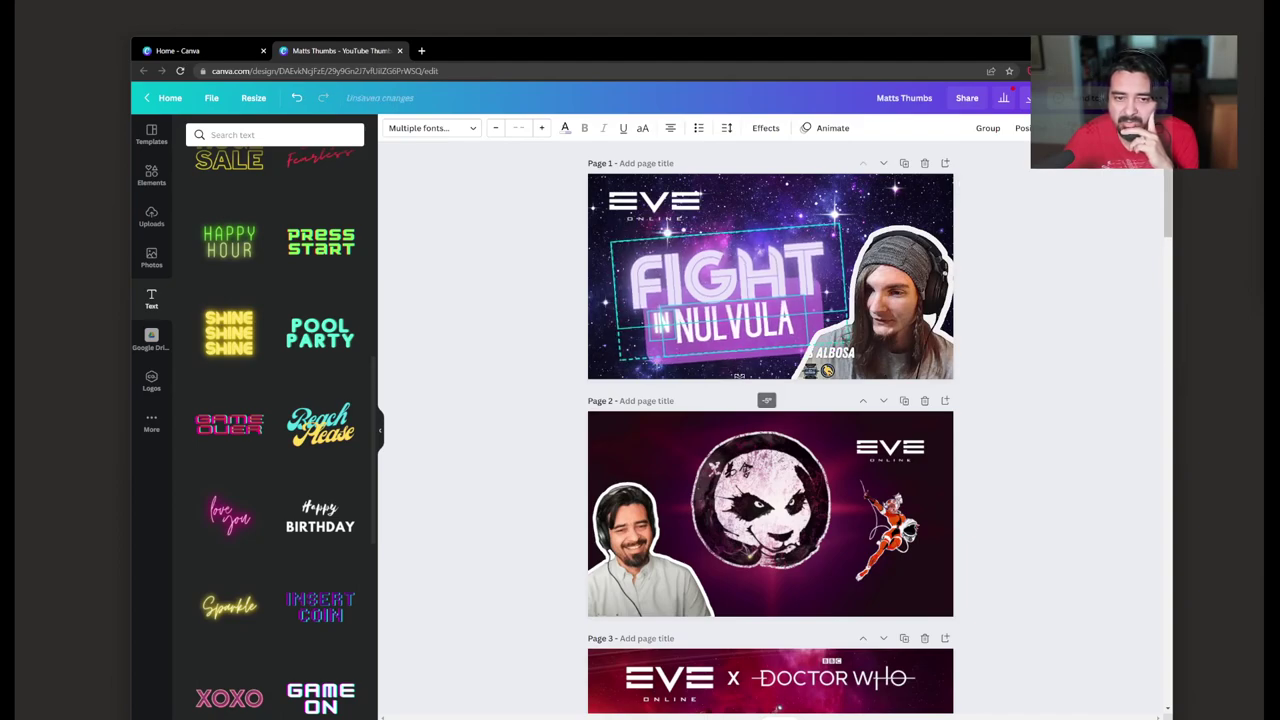
# Step: Move the tilted title slightly upward and enlarge it to about 862 wide by 447 high
pyautogui.hotkey('ctrl', 'shift', 'z')
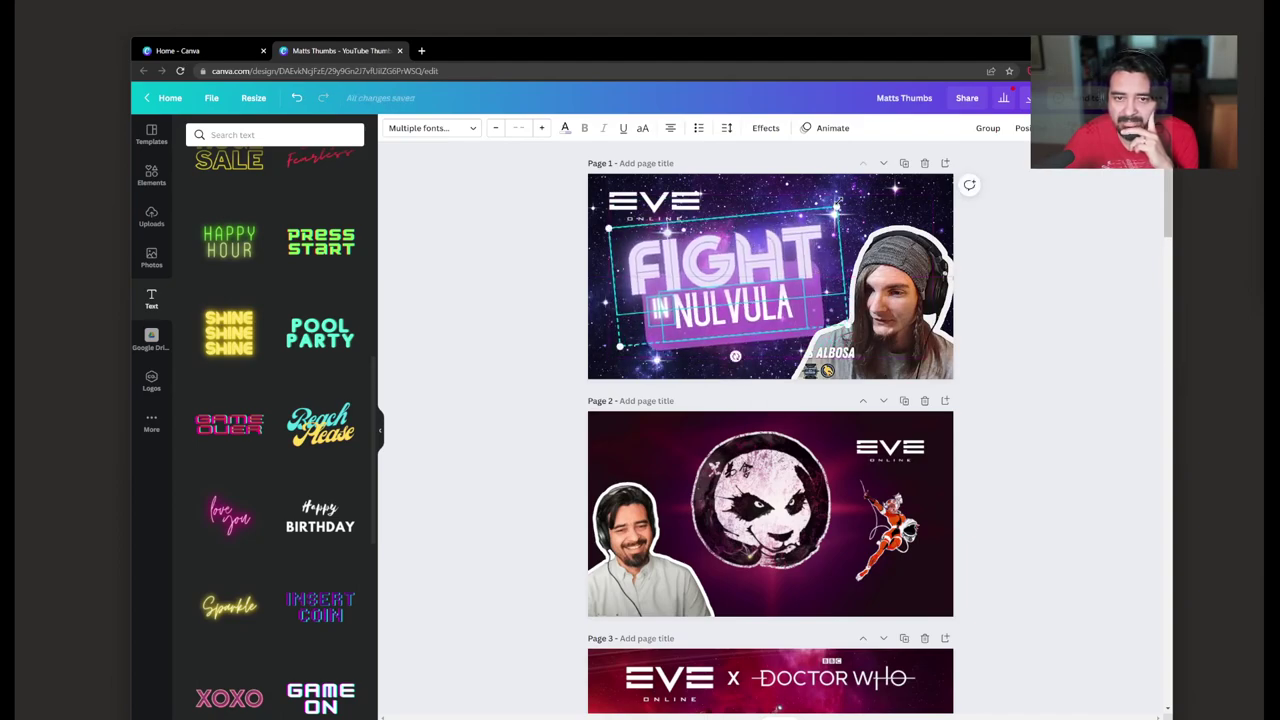
pyautogui.moveTo(837, 207); pyautogui.dragTo(853, 193)
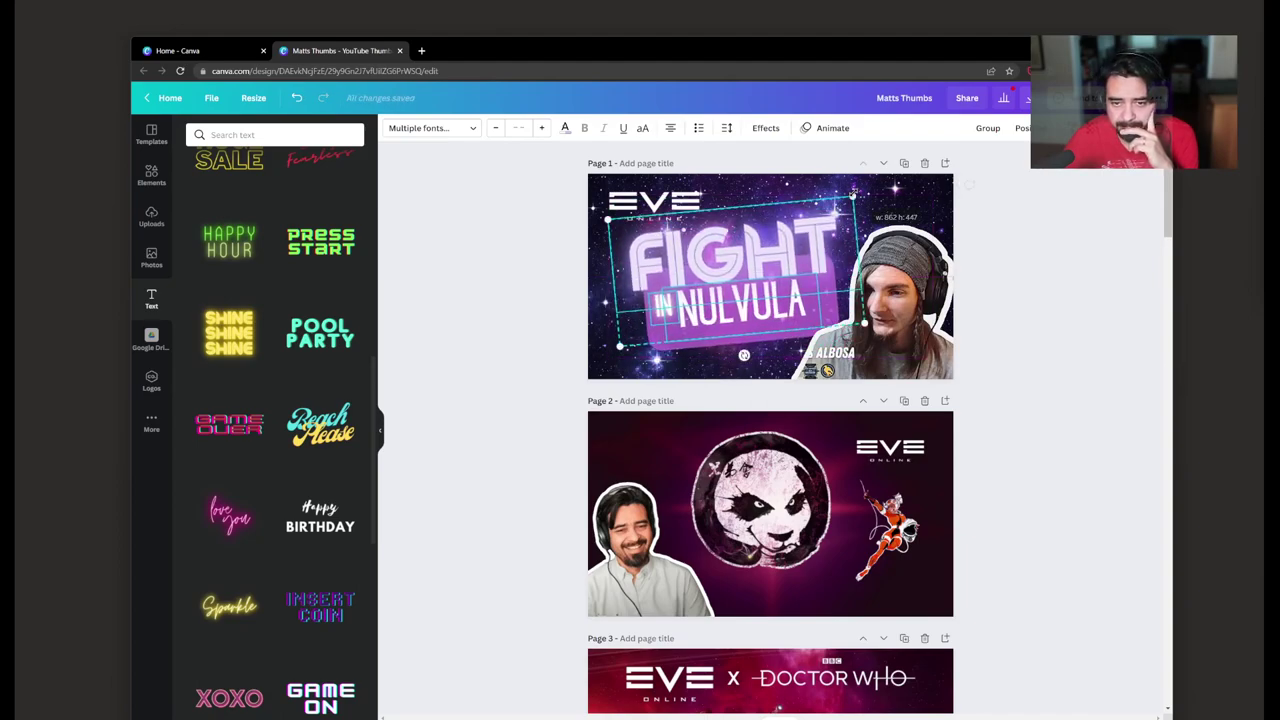
pyautogui.click(1050, 267)
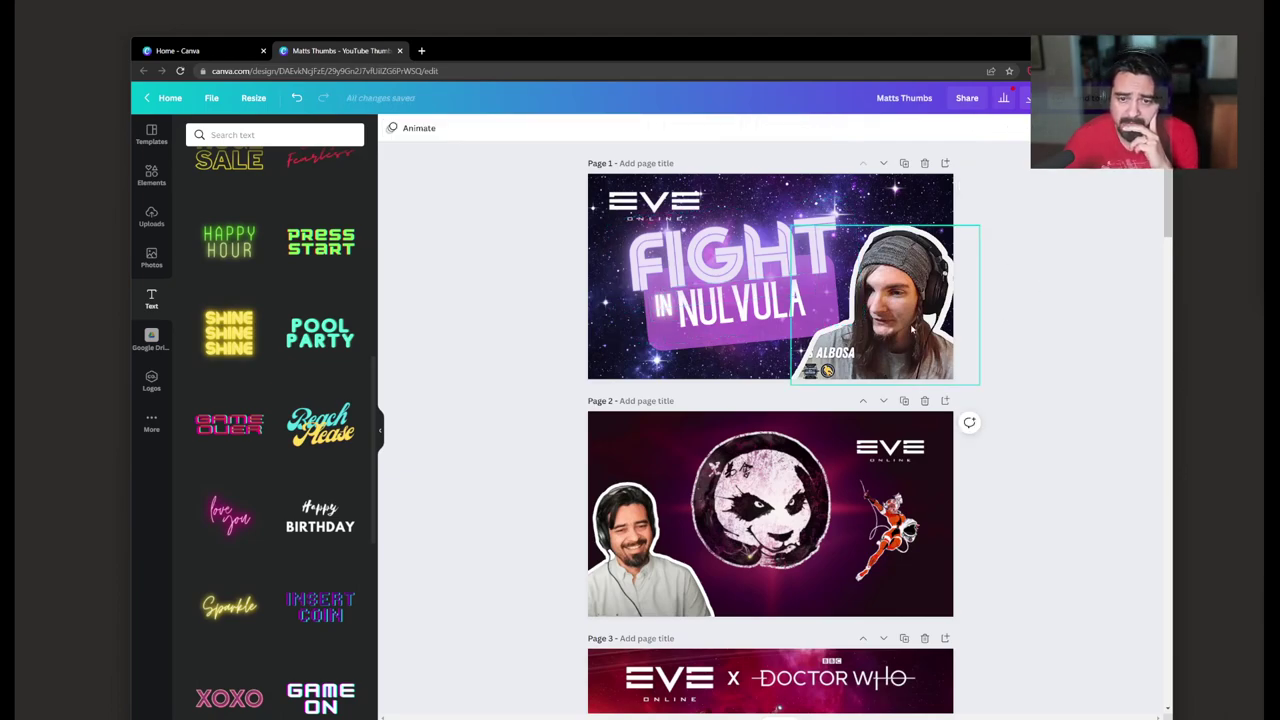
# Step: Move the host cutout inward so it overlaps the end of the title, and tilt it slightly clockwise
pyautogui.moveTo(912, 324); pyautogui.dragTo(890, 323)
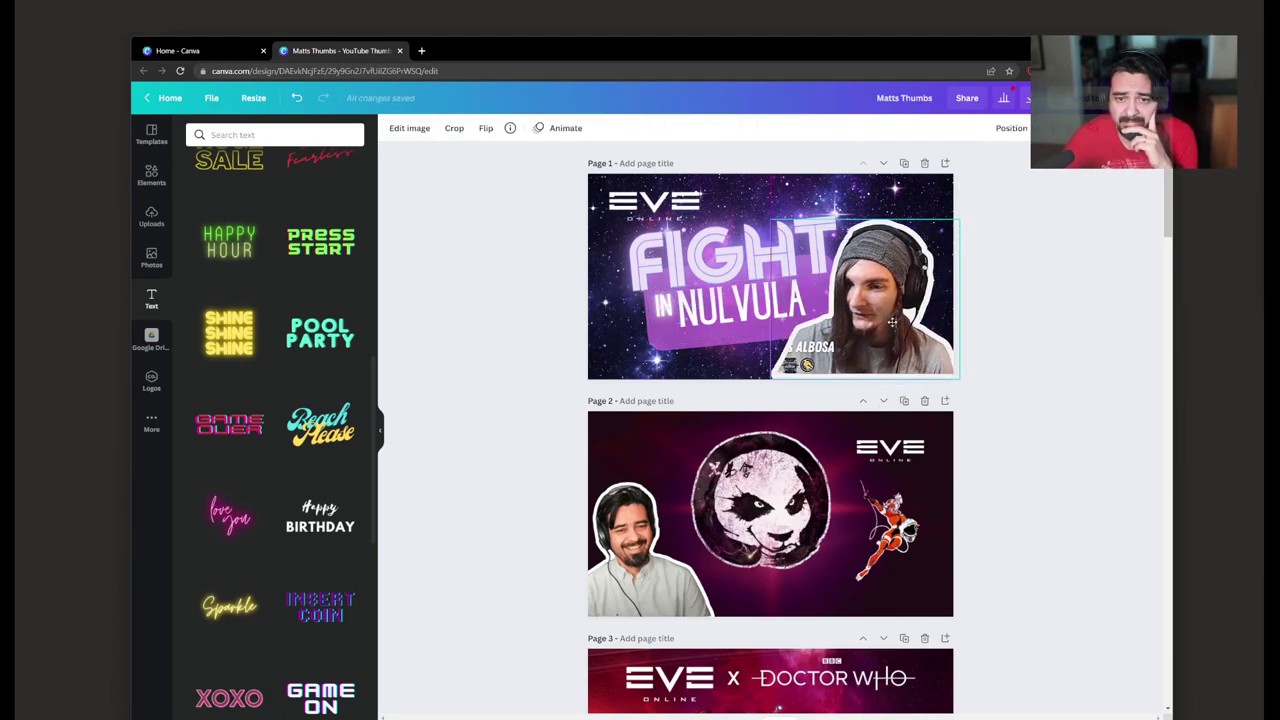
pyautogui.click(1013, 295)
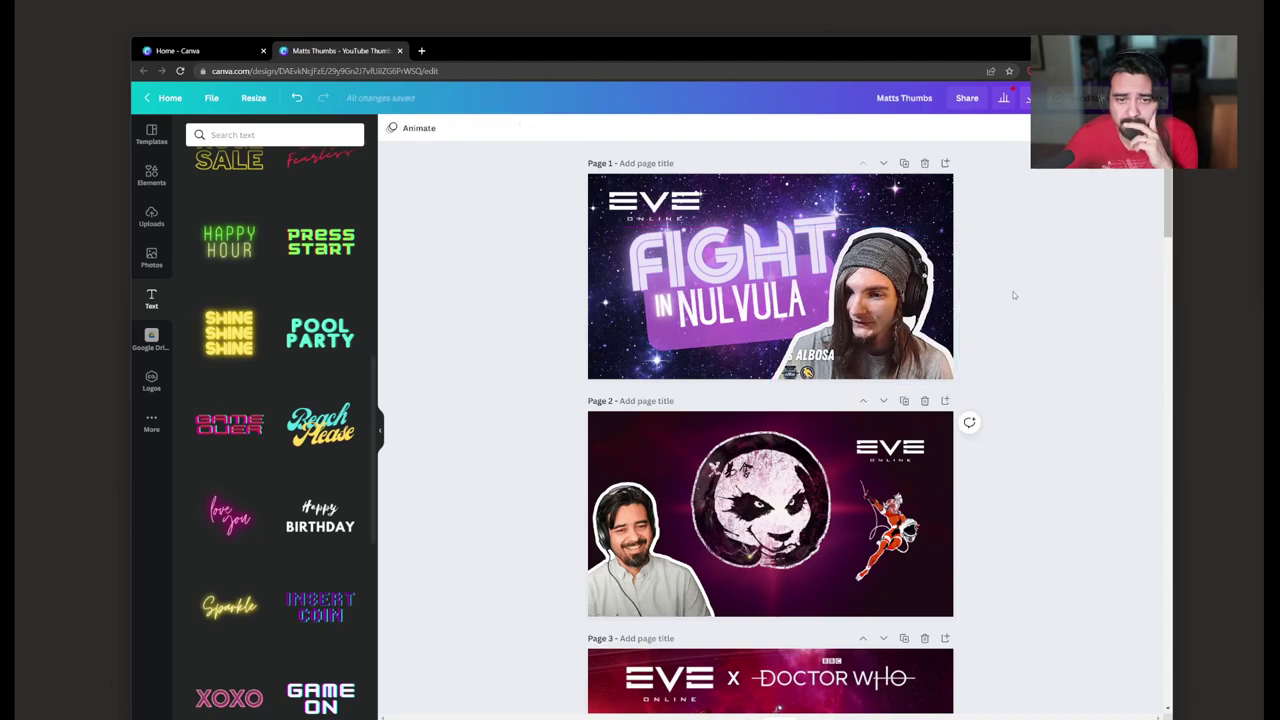
pyautogui.click(830, 250)
pyautogui.click(900, 350)
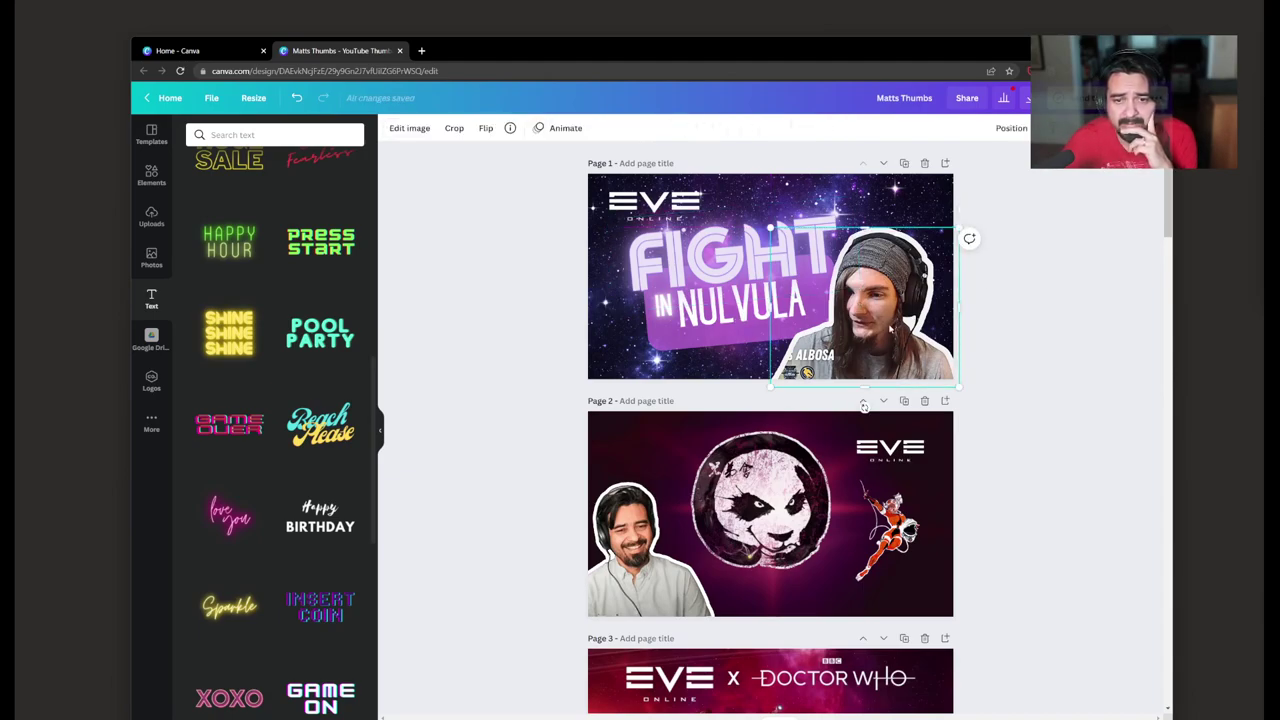
pyautogui.moveTo(864, 405); pyautogui.dragTo(855, 408)
pyautogui.moveTo(888, 325)
pyautogui.mouseDown()
pyautogui.moveTo(905, 338)
pyautogui.moveTo(880, 337)
pyautogui.mouseUp()
pyautogui.click(1101, 325)
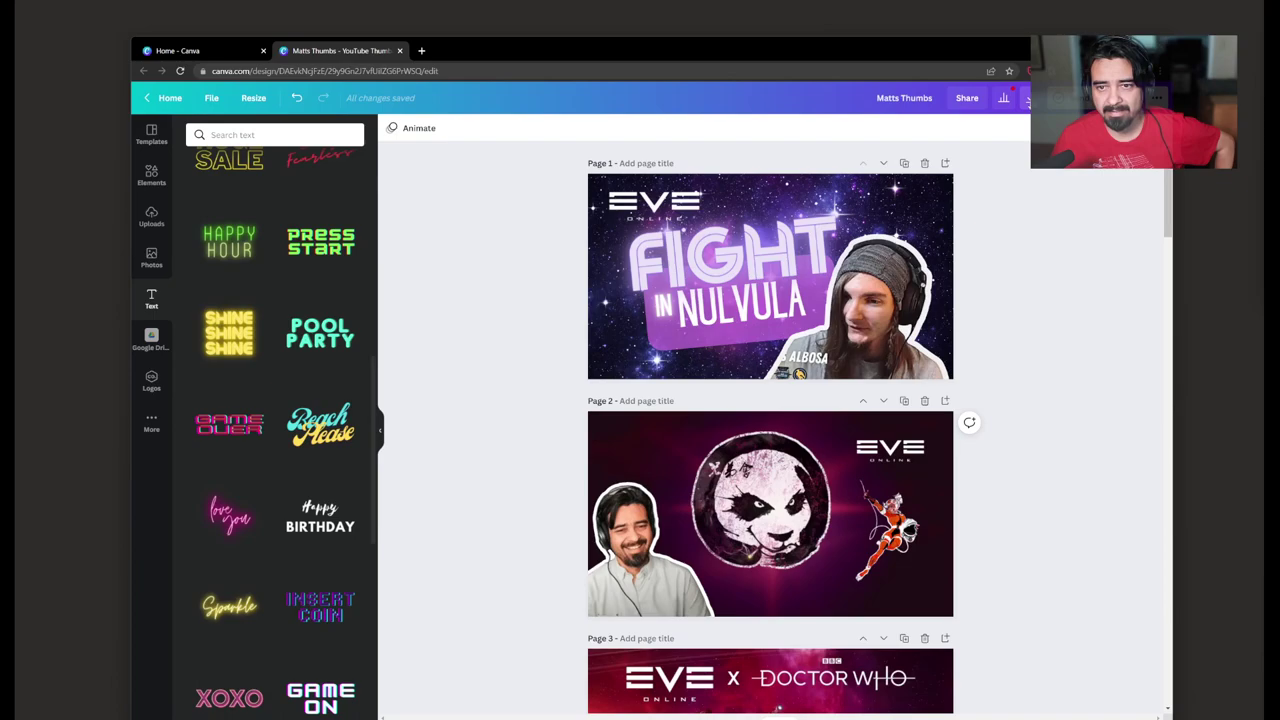
# Step: Download only page 1 of the design as a PNG at size 1
pyautogui.click(1028, 97)
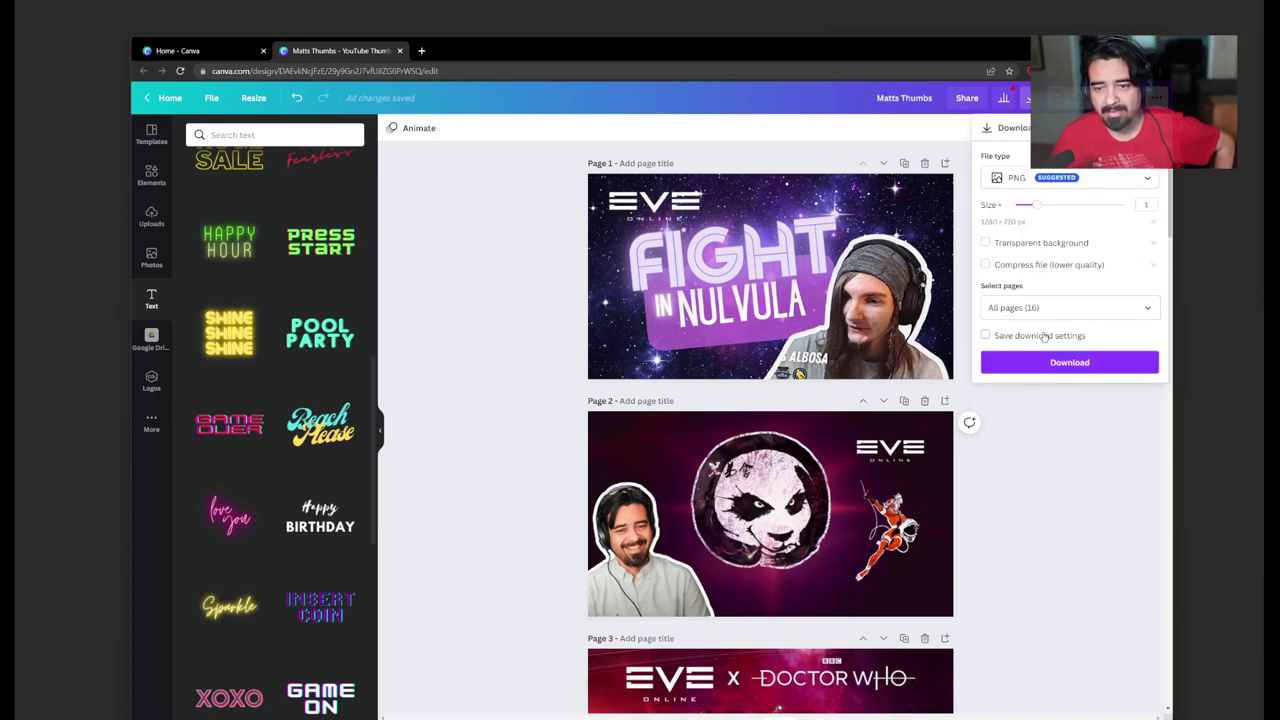
pyautogui.click(1044, 316)
pyautogui.click(1040, 340)
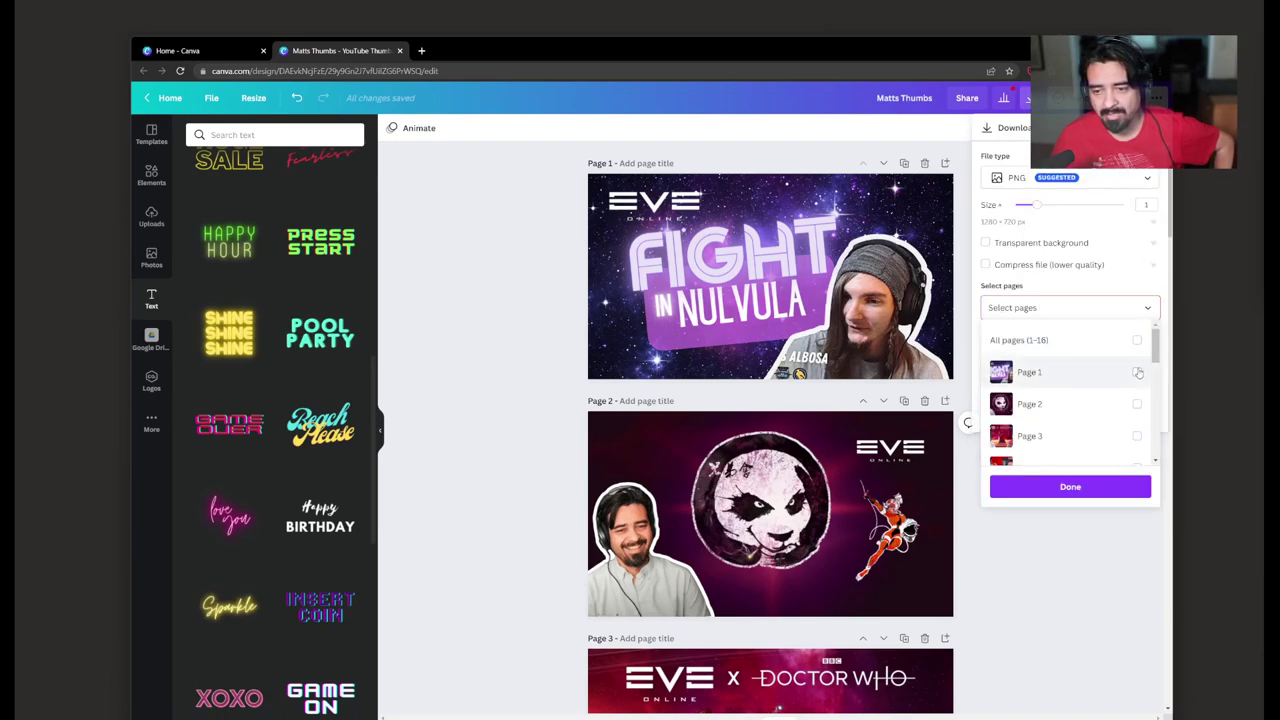
pyautogui.click(1090, 372)
pyautogui.click(1109, 489)
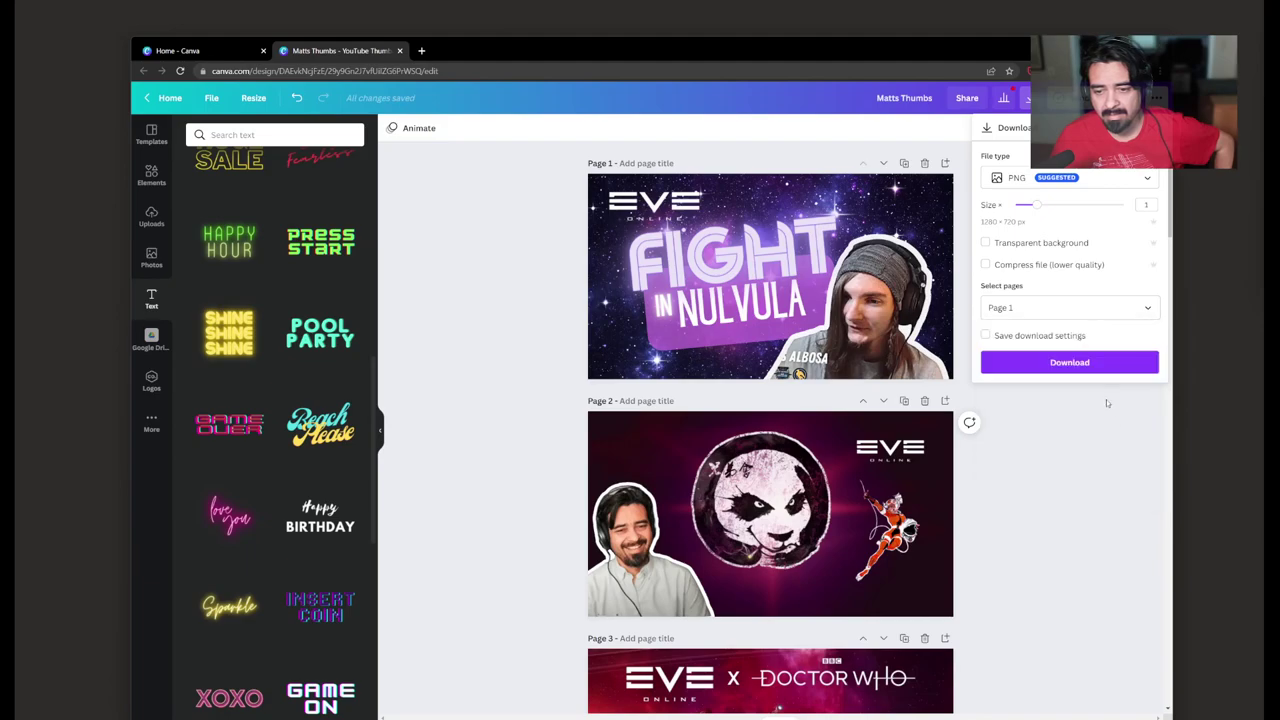
pyautogui.click(1068, 363)
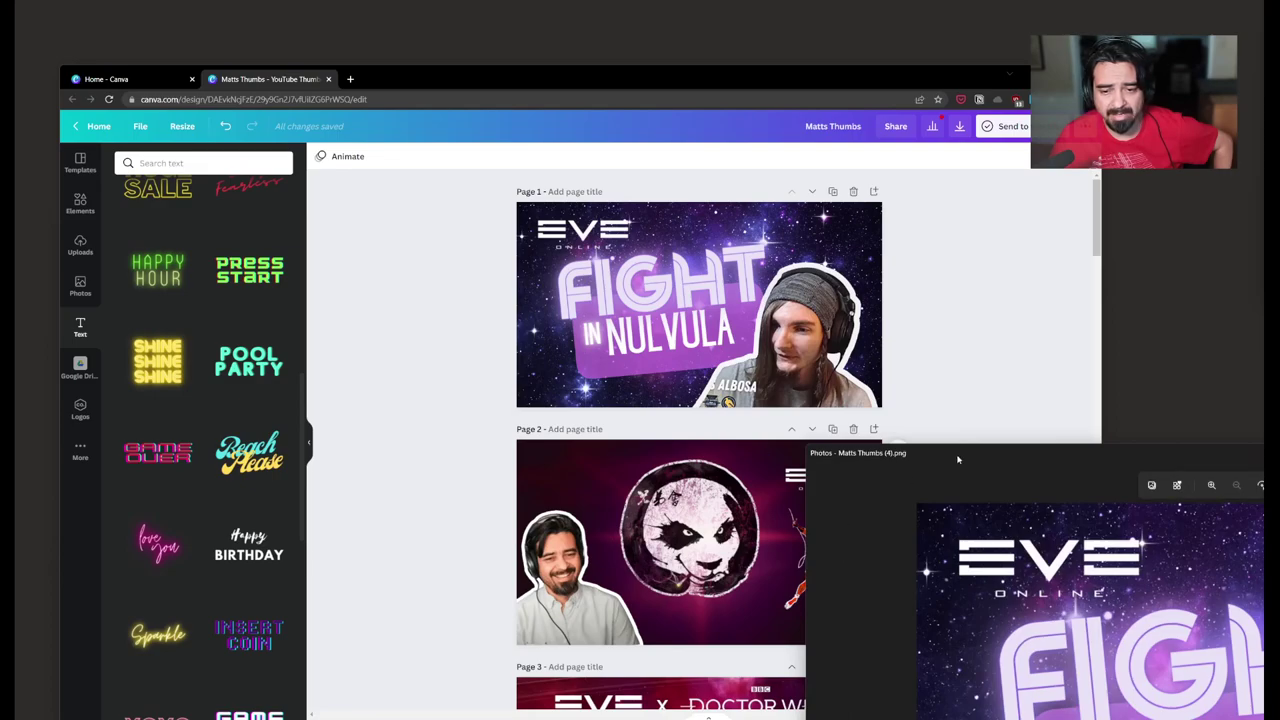
# Step: Review the downloaded thumbnail PNG in the Photos viewer and close it
pyautogui.moveTo(958, 459); pyautogui.dragTo(230, 75)
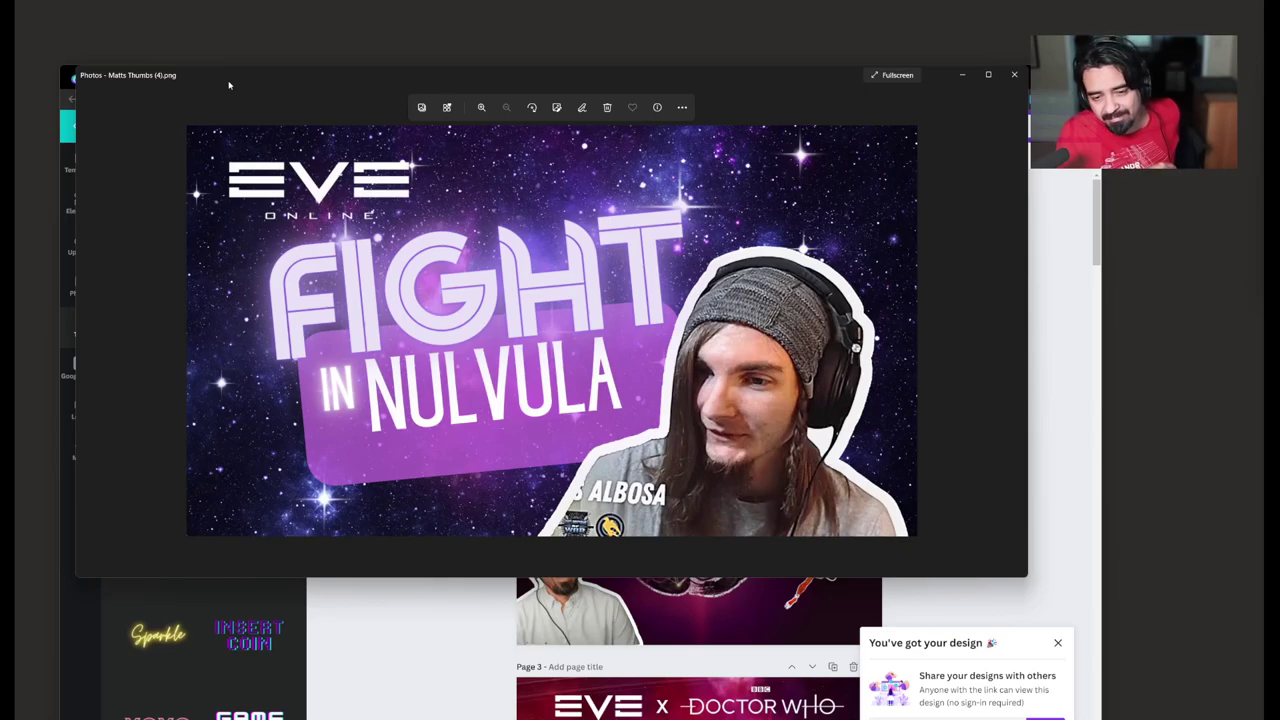
pyautogui.click(1013, 74)
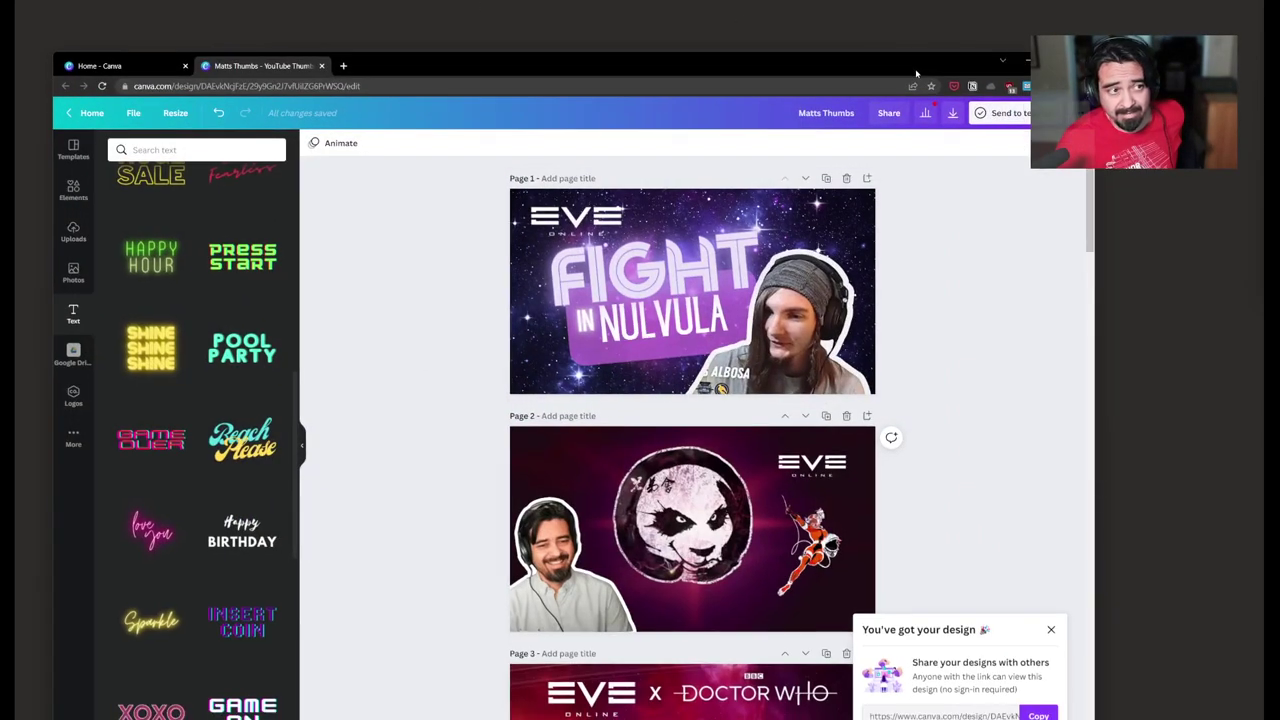
pyautogui.press('super+Down')
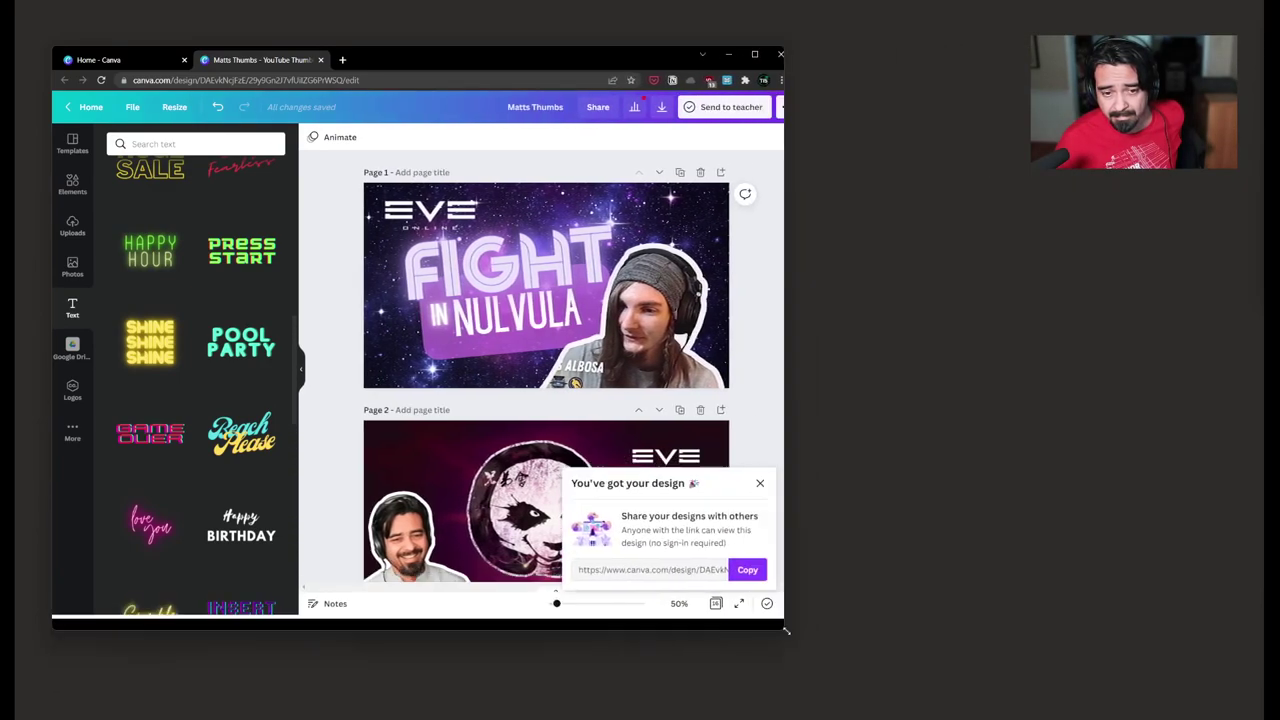
pyautogui.click(725, 506)
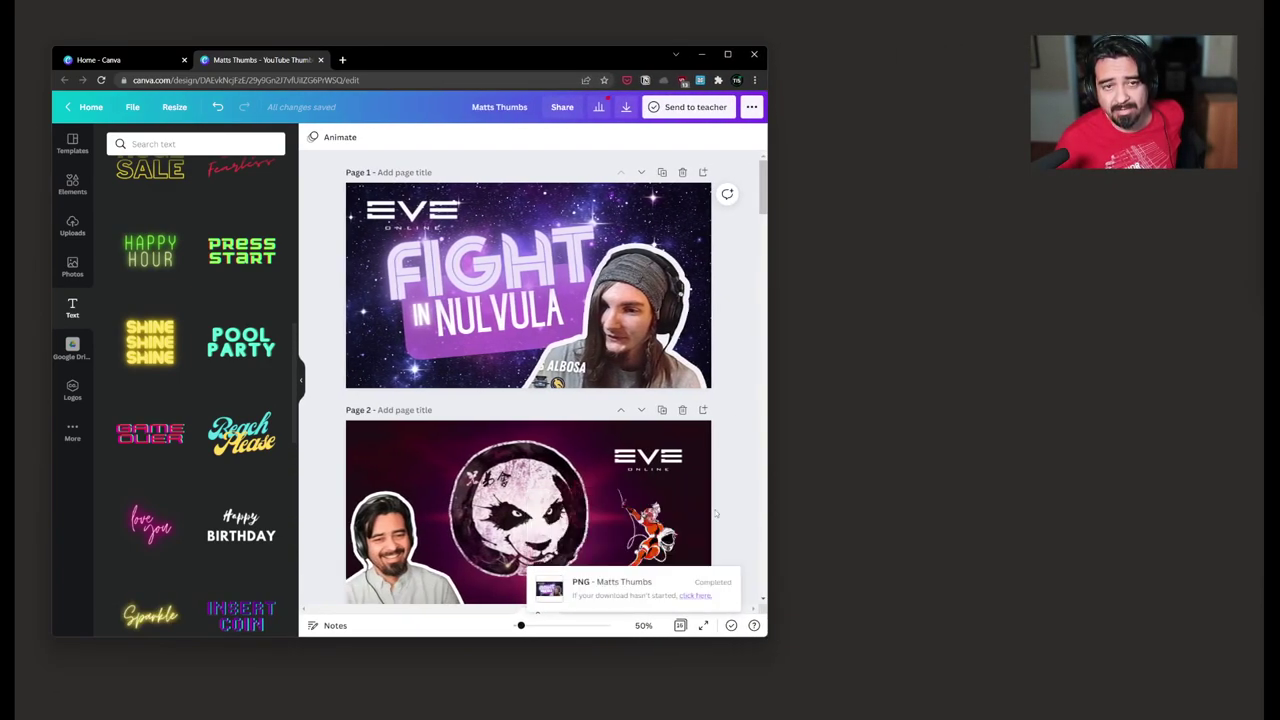
pyautogui.moveTo(619, 64); pyautogui.dragTo(597, 28)
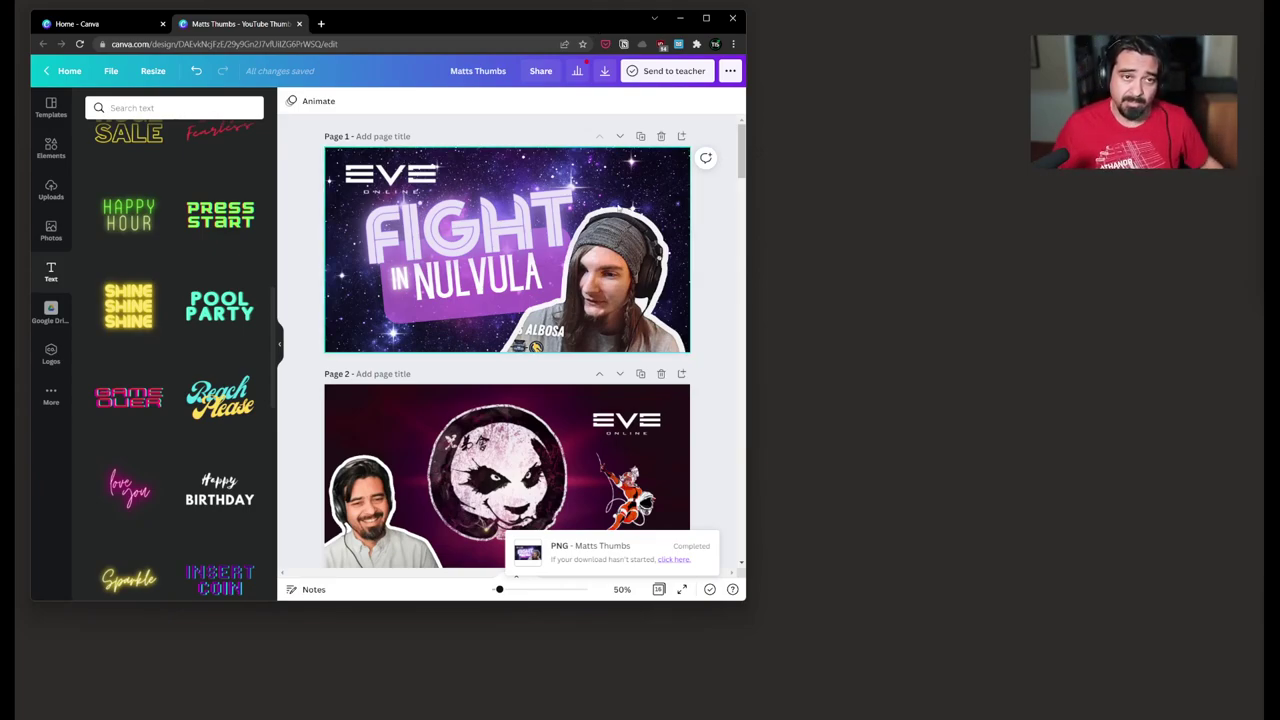
pyautogui.moveTo(530, 27); pyautogui.dragTo(780, 97)
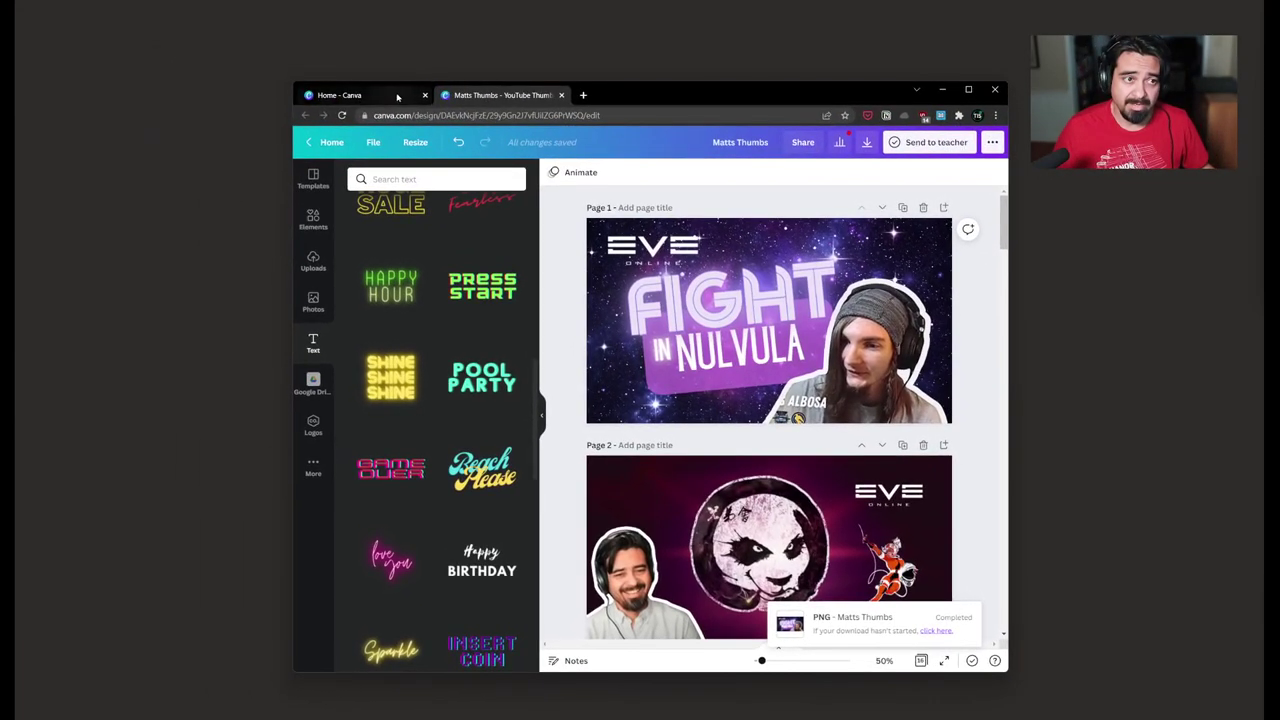
# Step: Look over the Canva home page and its recent designs, comparing it with the open Matts Thumbs design
pyautogui.click(350, 95)
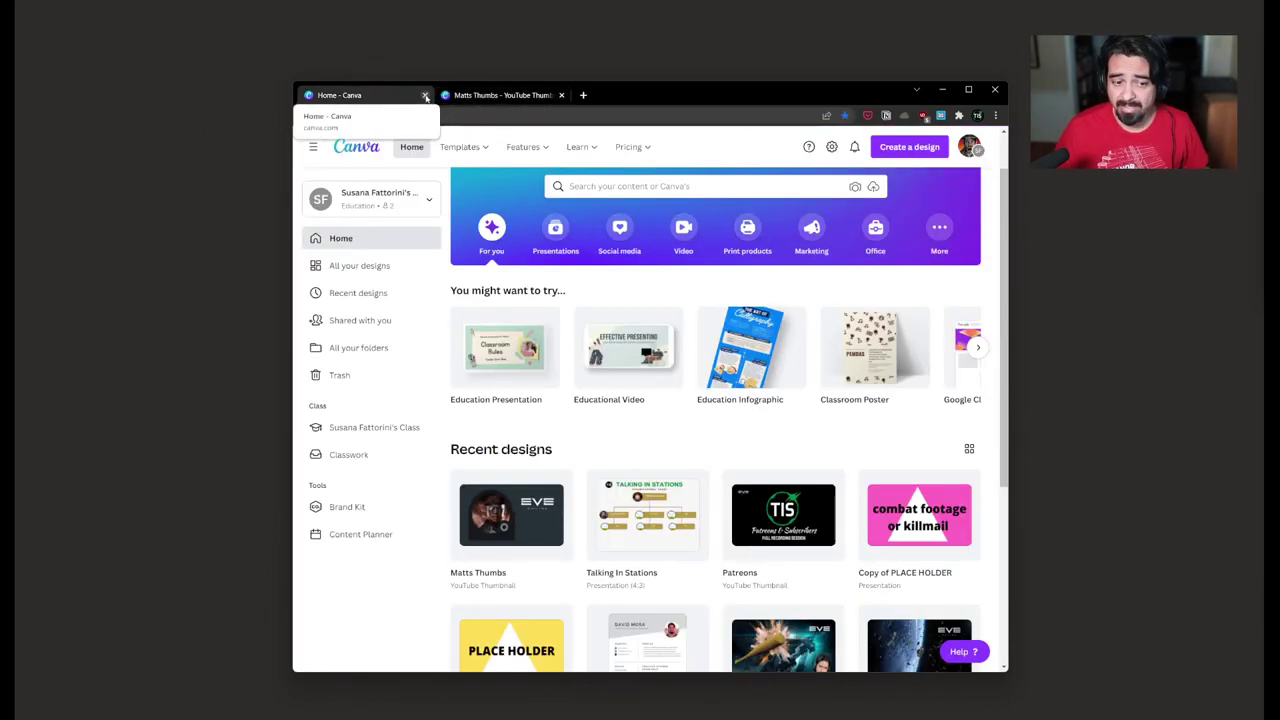
pyautogui.click(425, 95)
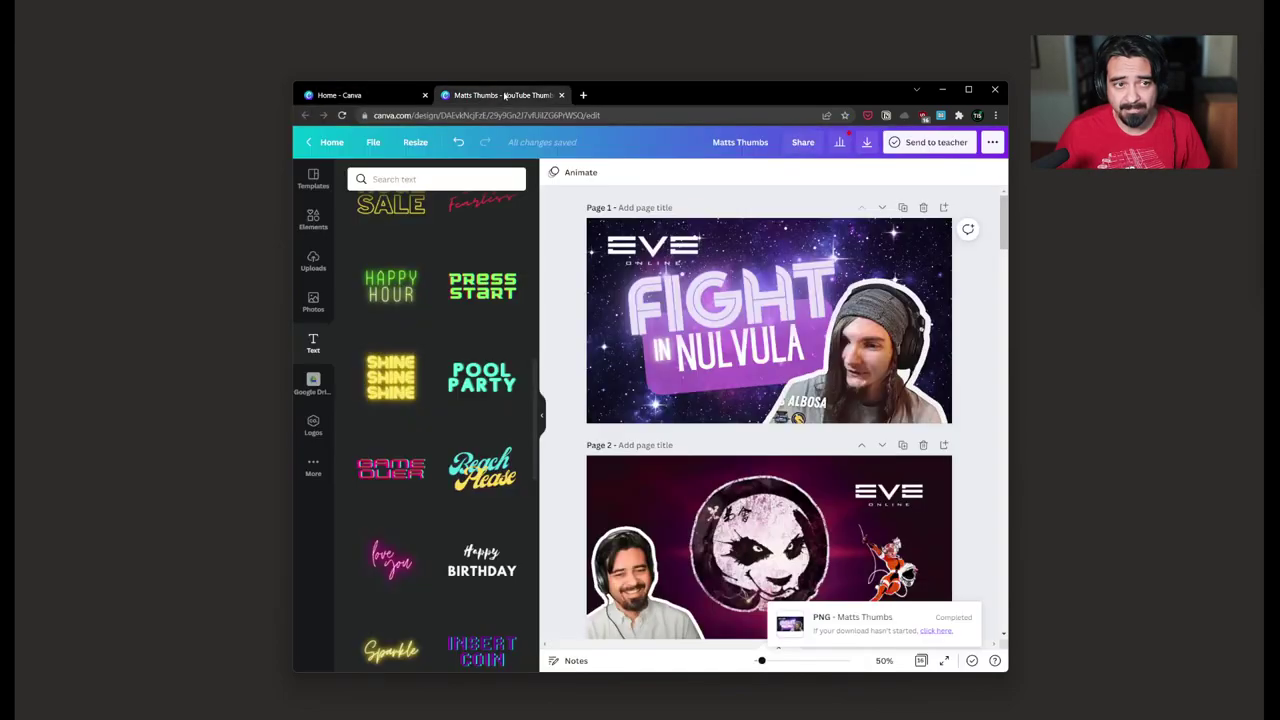
pyautogui.hotkey('ctrl', 'shift', 't')
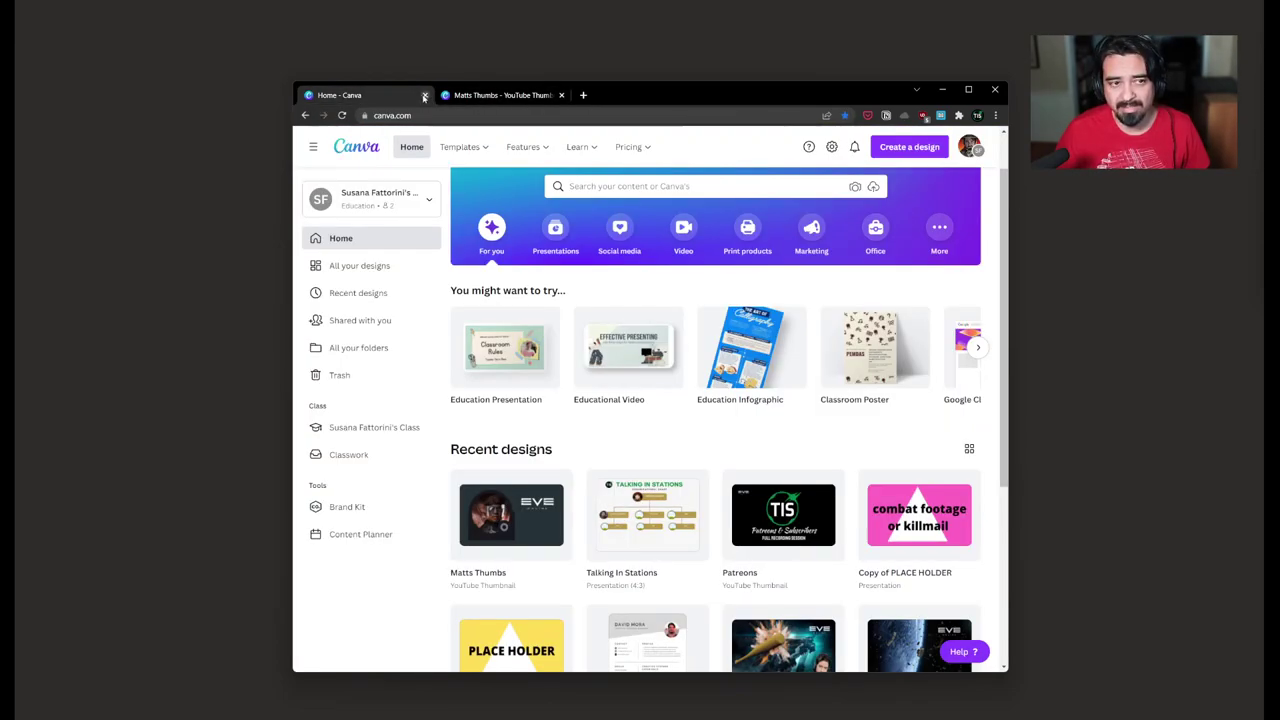
pyautogui.scroll(-3, 660, 555)
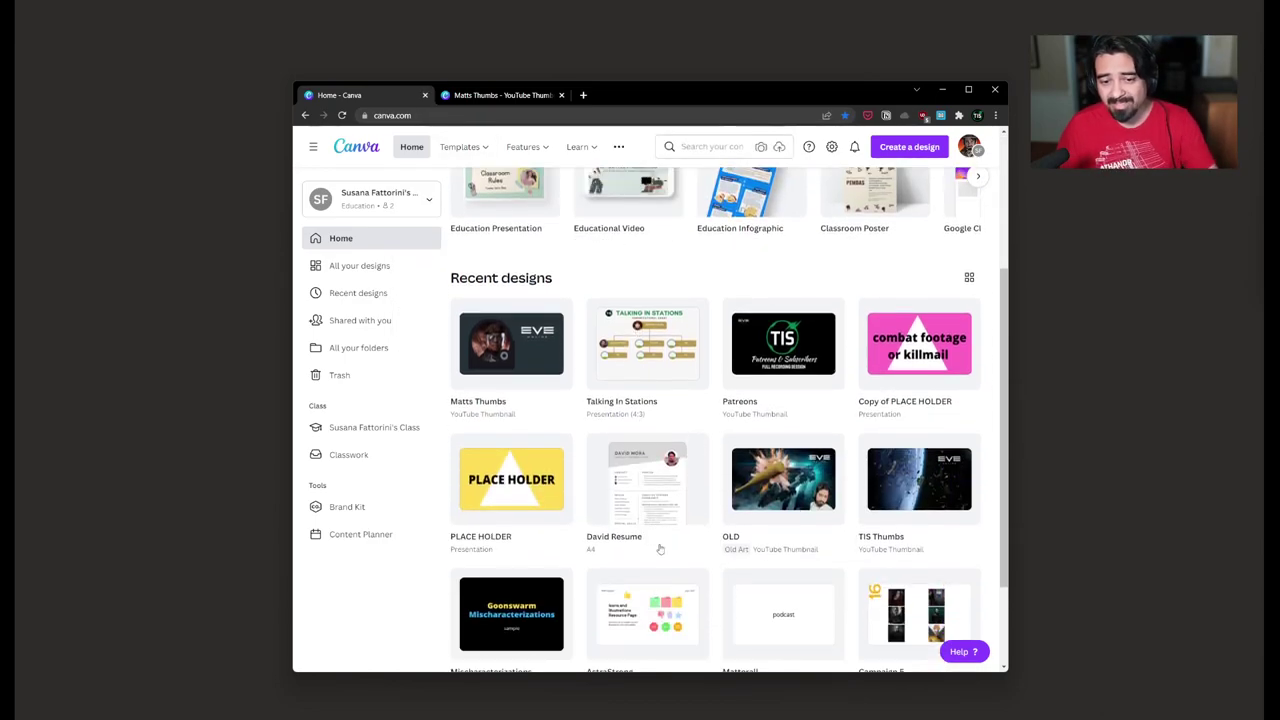
pyautogui.scroll(3, 660, 555)
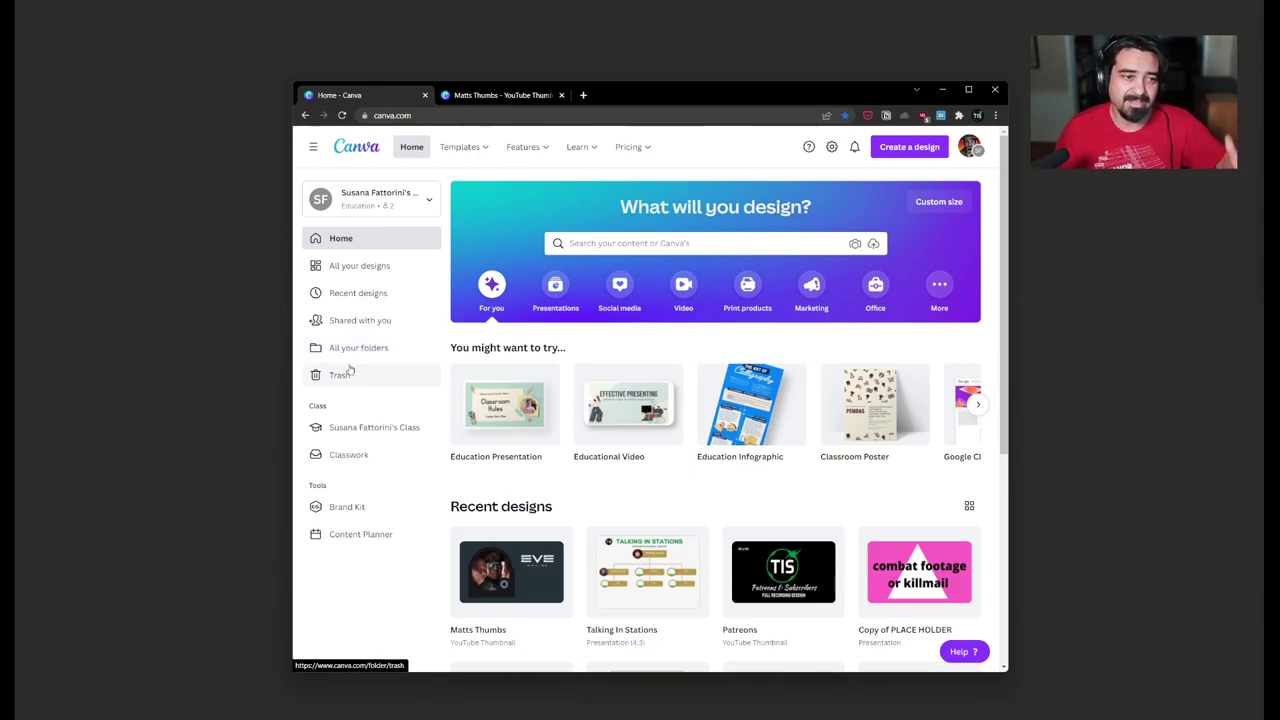
# Step: Open the Websites templates category from the template library and enlarge the browser window
pyautogui.click(464, 148)
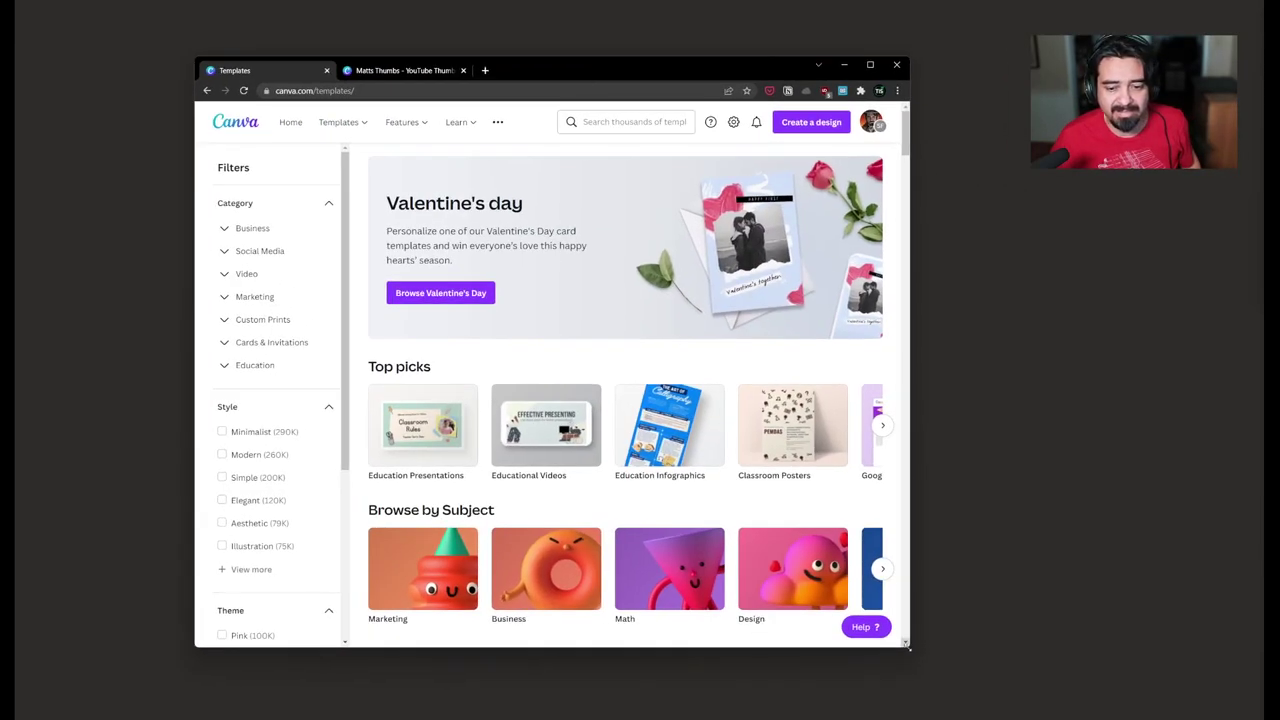
pyautogui.moveTo(908, 648); pyautogui.dragTo(1118, 719)
pyautogui.moveTo(360, 130)
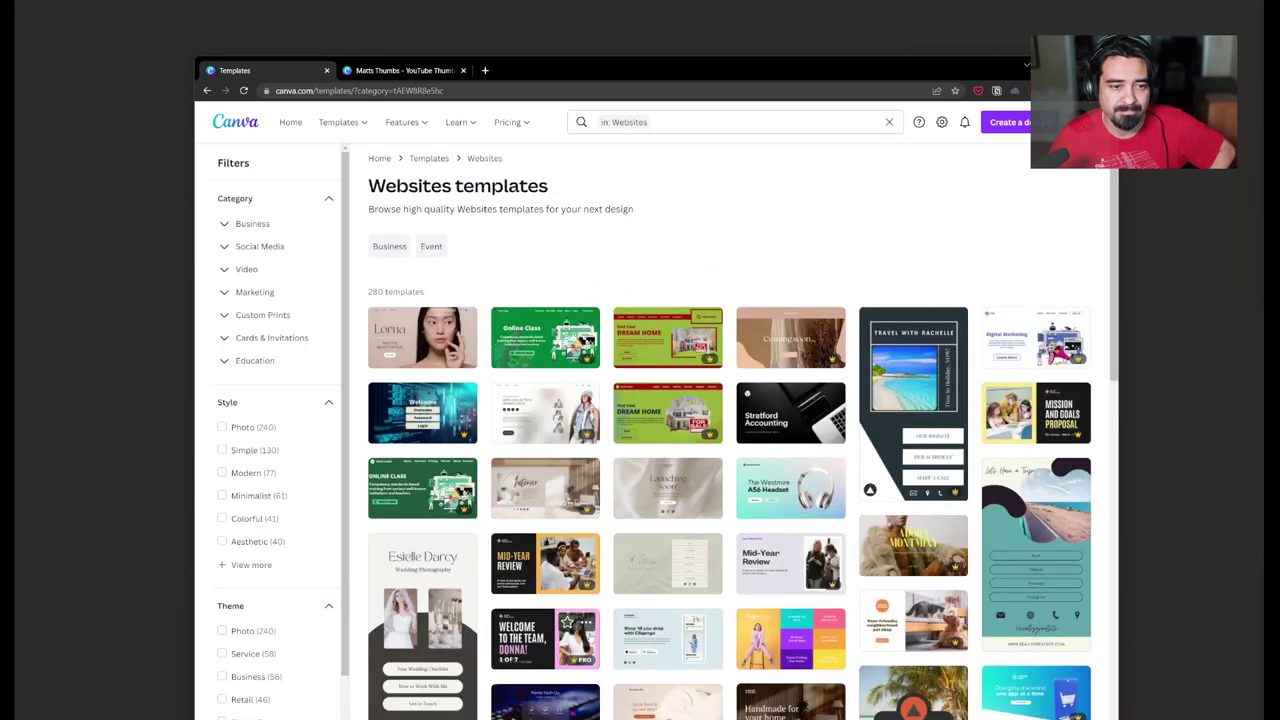
# Step: Browse the gallery of Websites templates to see which designs and styles are available
pyautogui.scroll(-1, 590, 633)
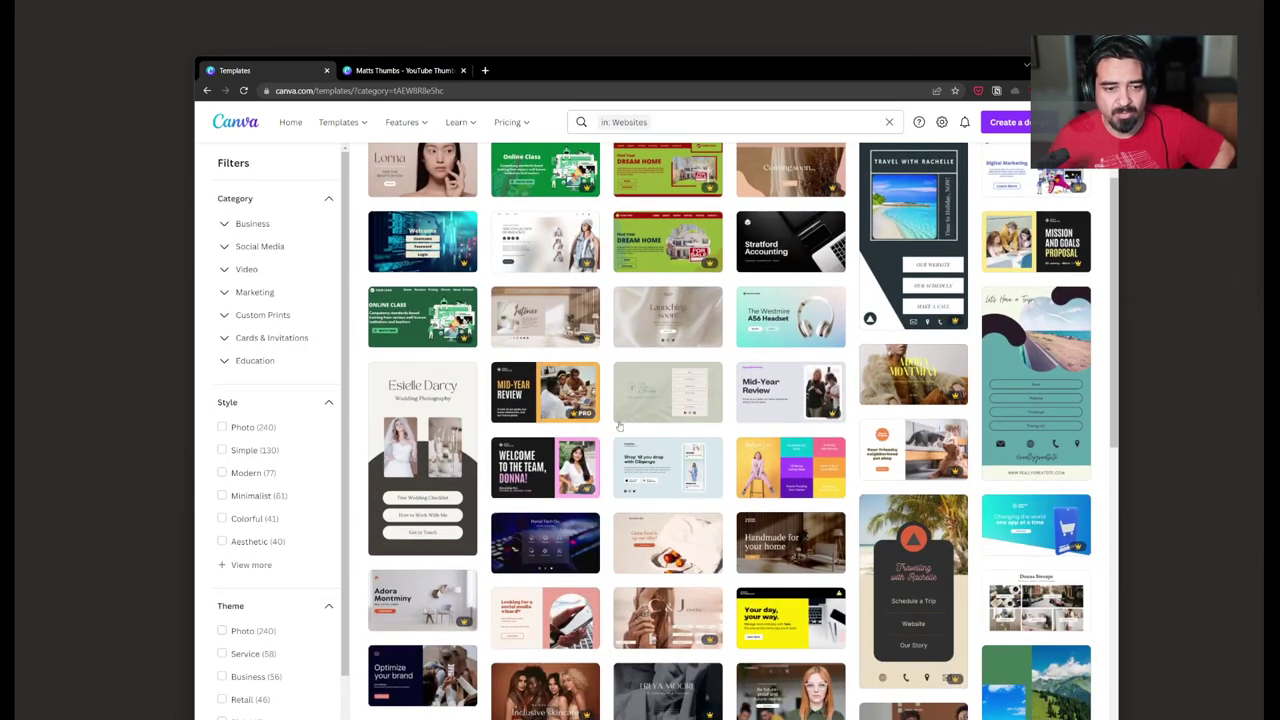
pyautogui.scroll(-2, 577, 437)
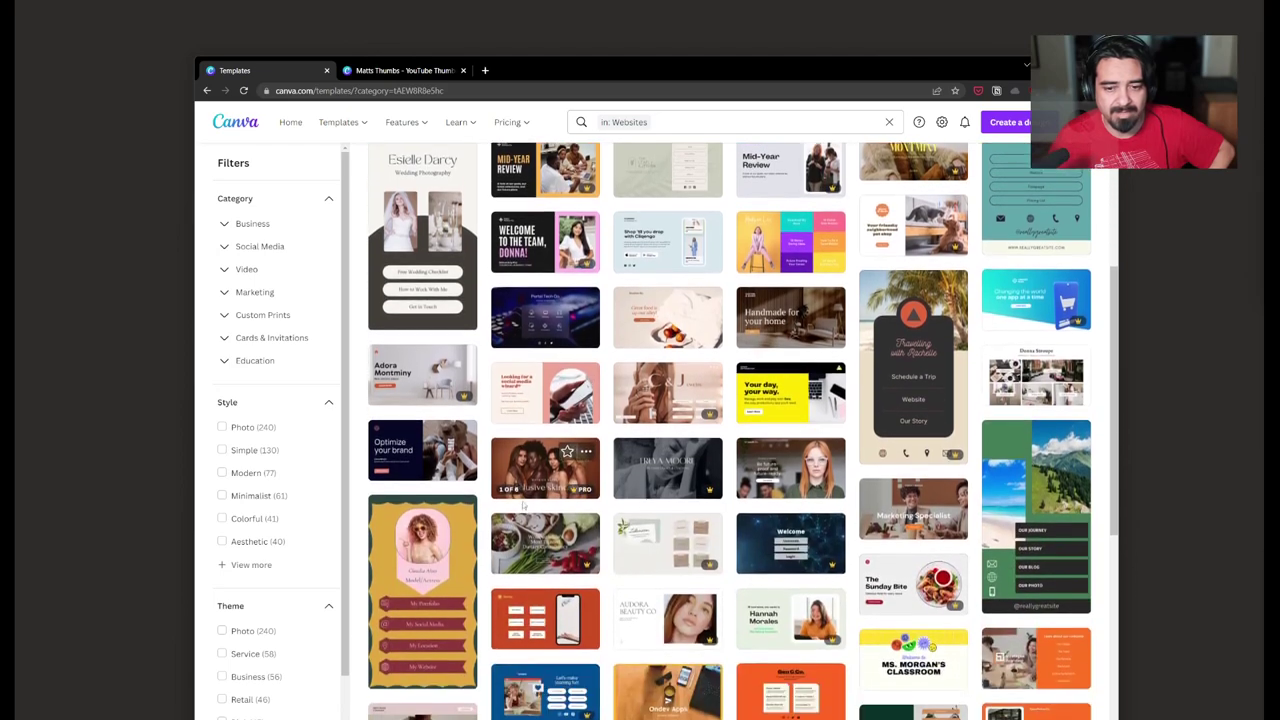
pyautogui.scroll(-2, 616, 516)
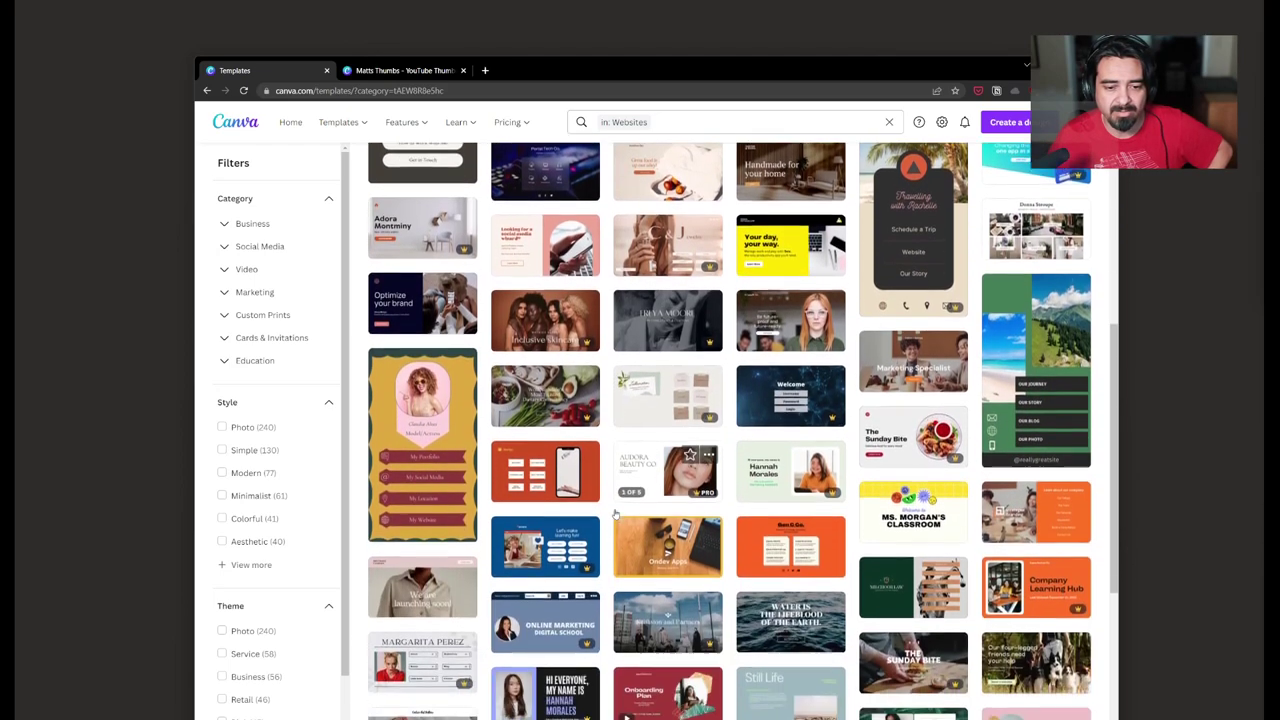
pyautogui.scroll(10, 790, 366)
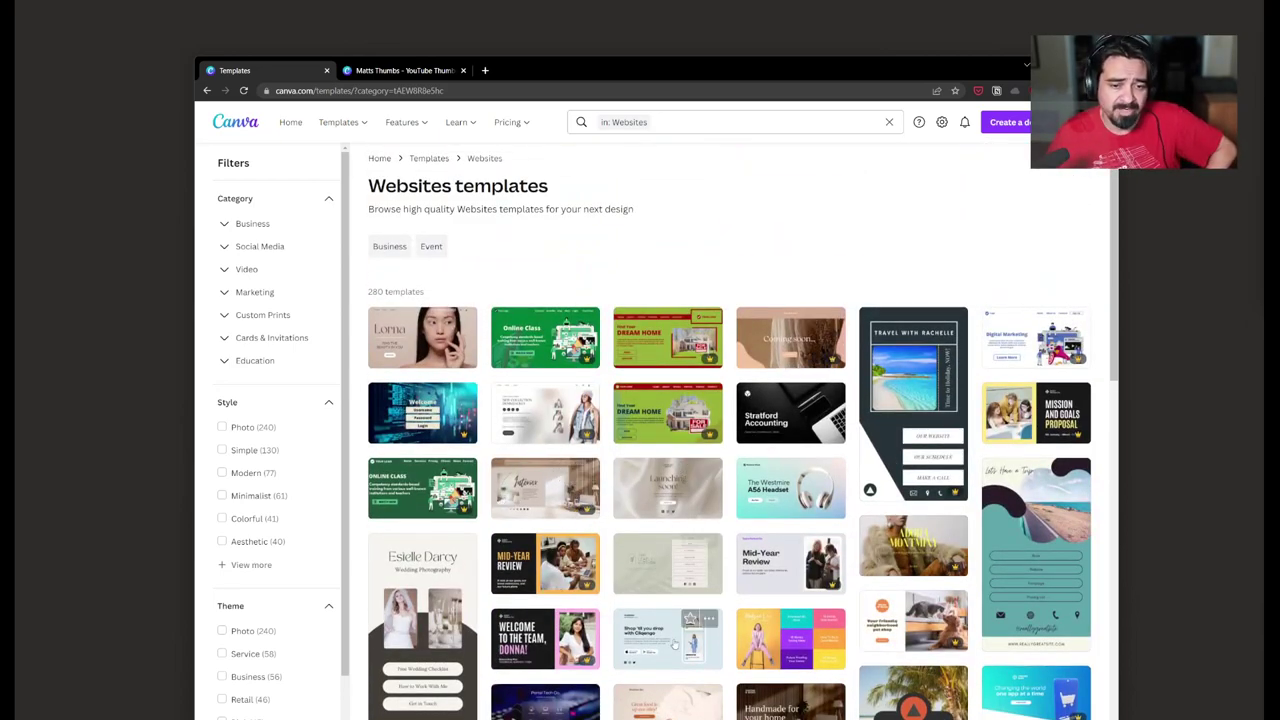
pyautogui.scroll(-2, 716, 612)
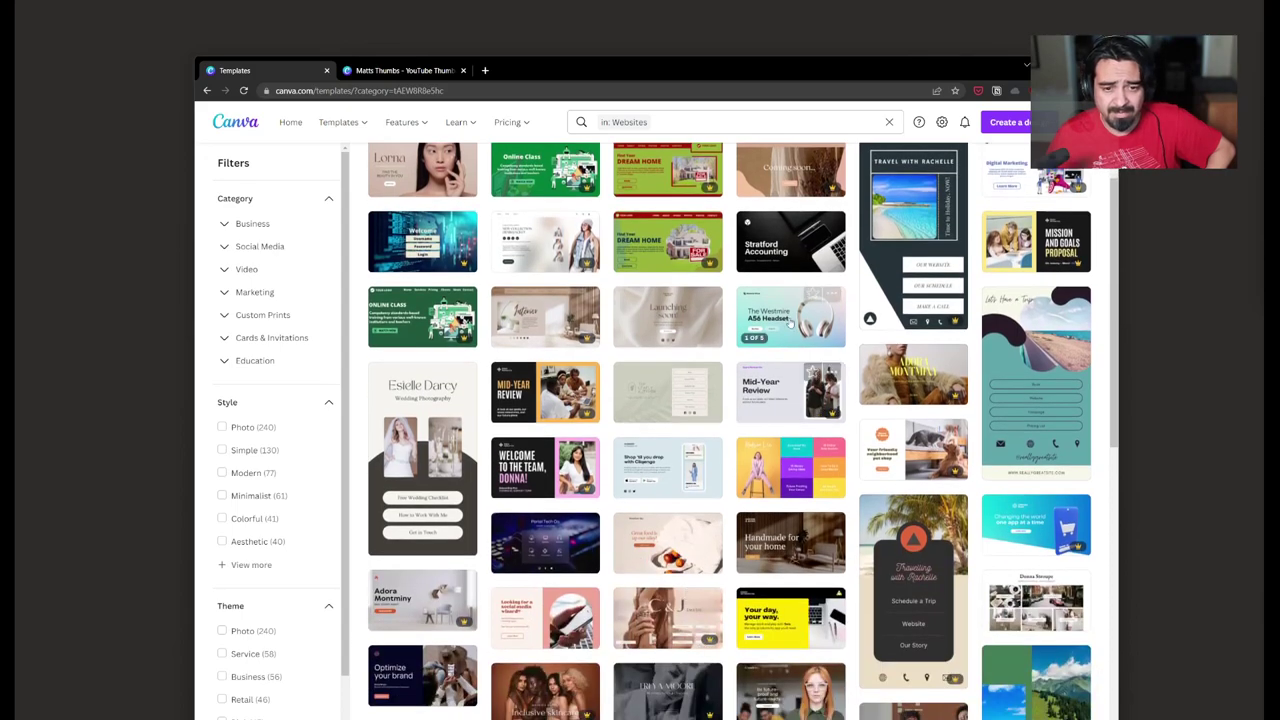
pyautogui.scroll(-5, 600, 670)
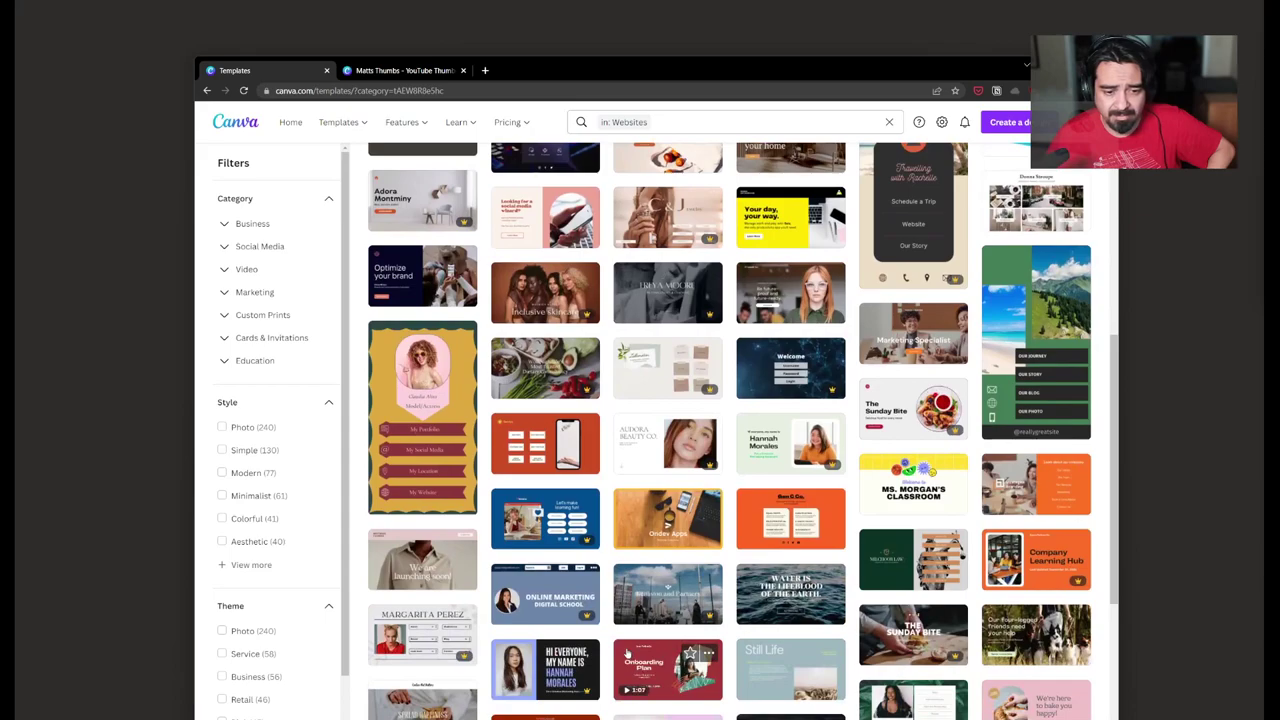
pyautogui.scroll(-2, 627, 653)
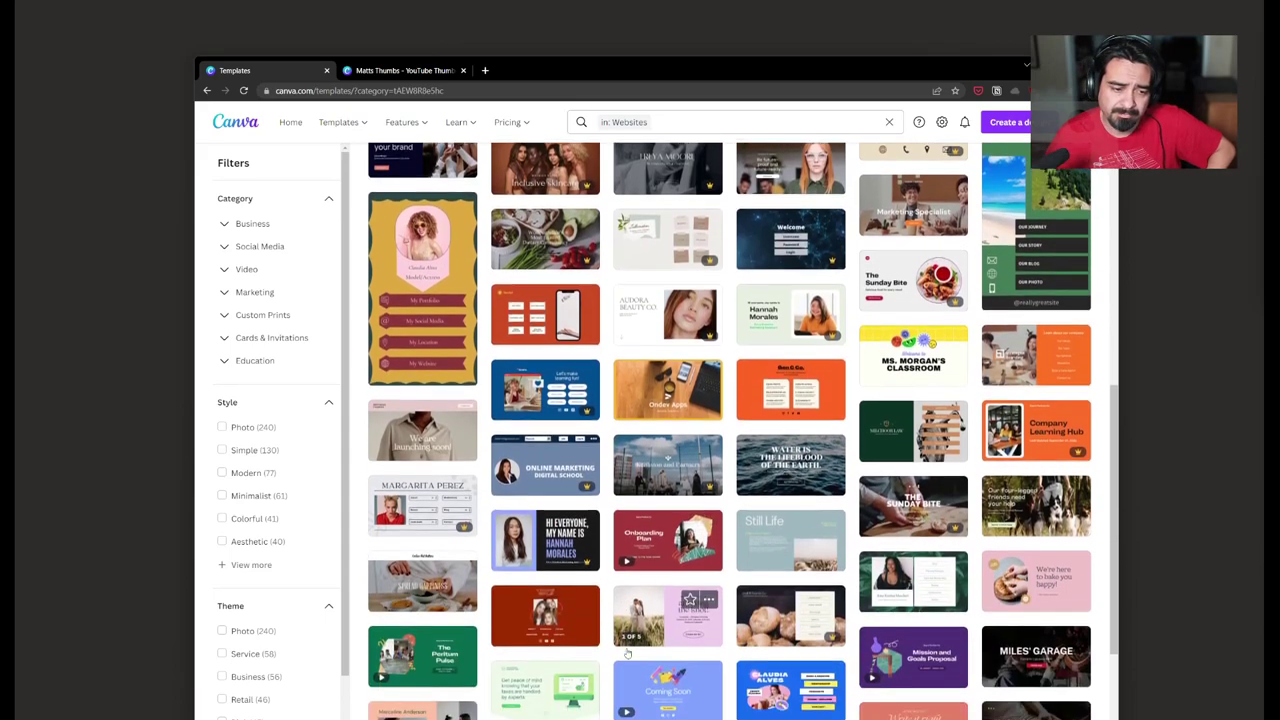
pyautogui.scroll(-2, 627, 655)
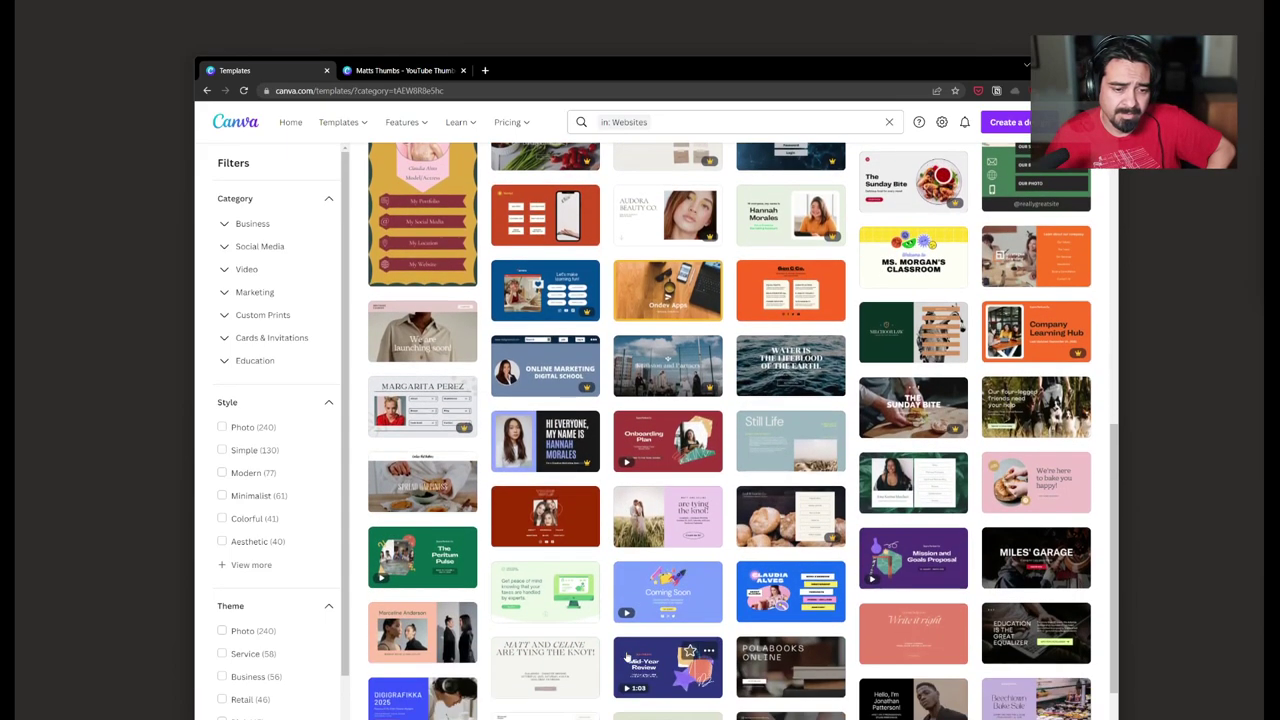
pyautogui.scroll(-1, 627, 653)
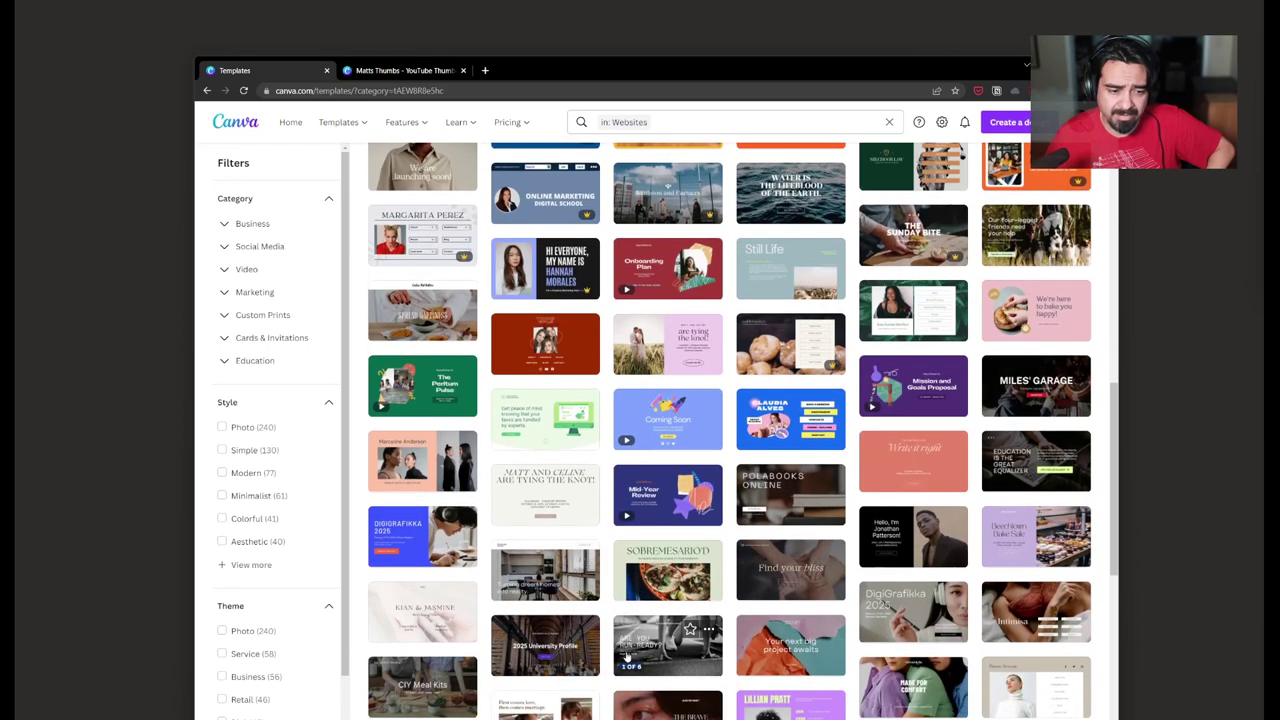
pyautogui.scroll(-5, 622, 650)
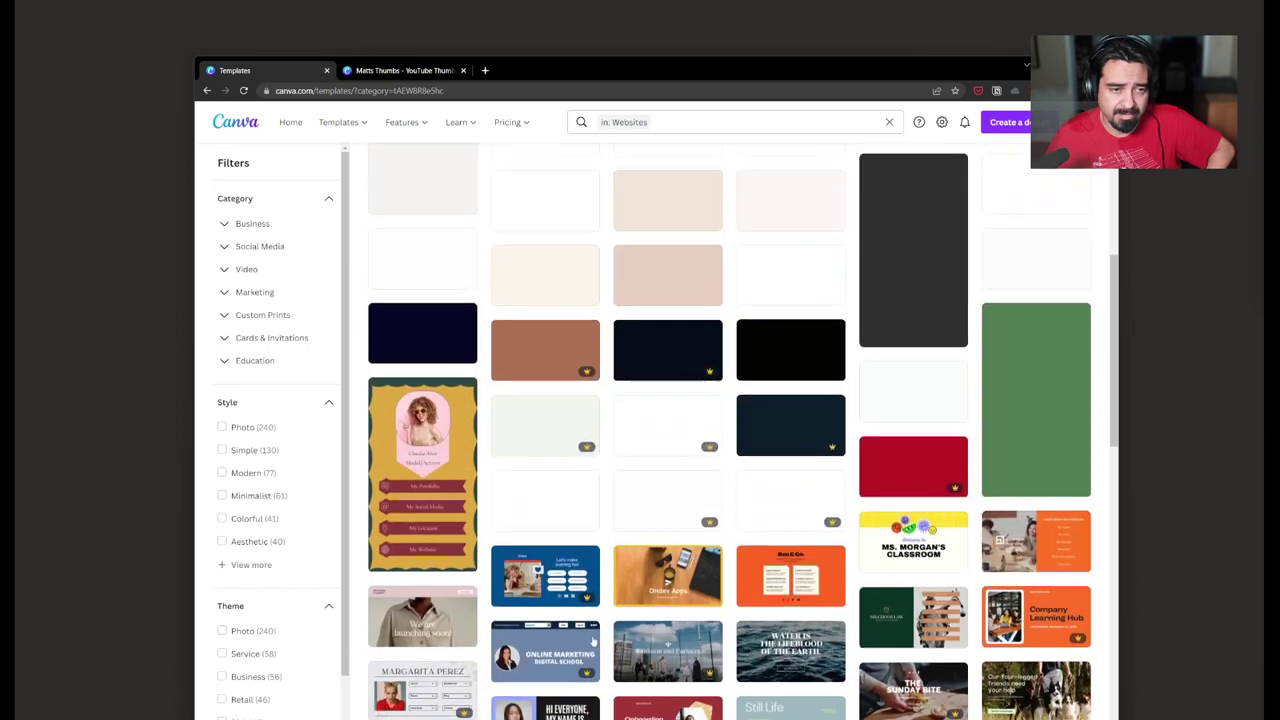
pyautogui.scroll(2, 590, 640)
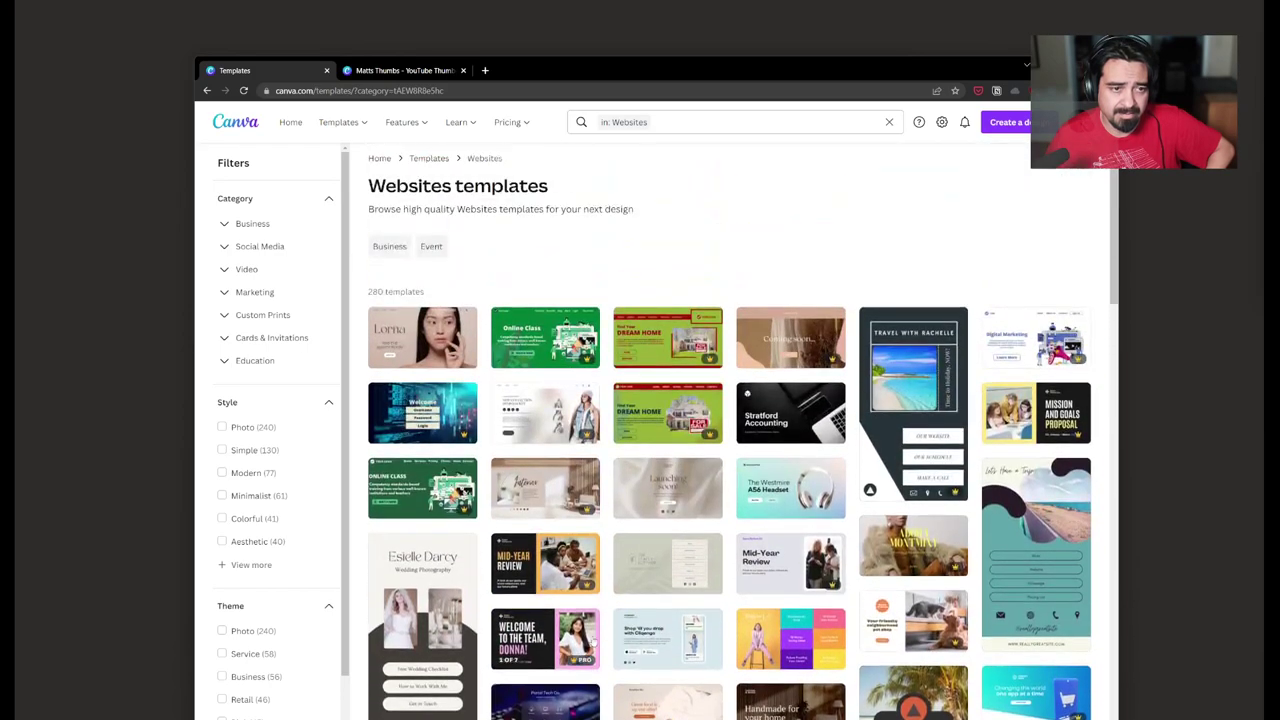
# Step: Create an editable design from the "green white digital marketing class website" template
pyautogui.click(523, 352)
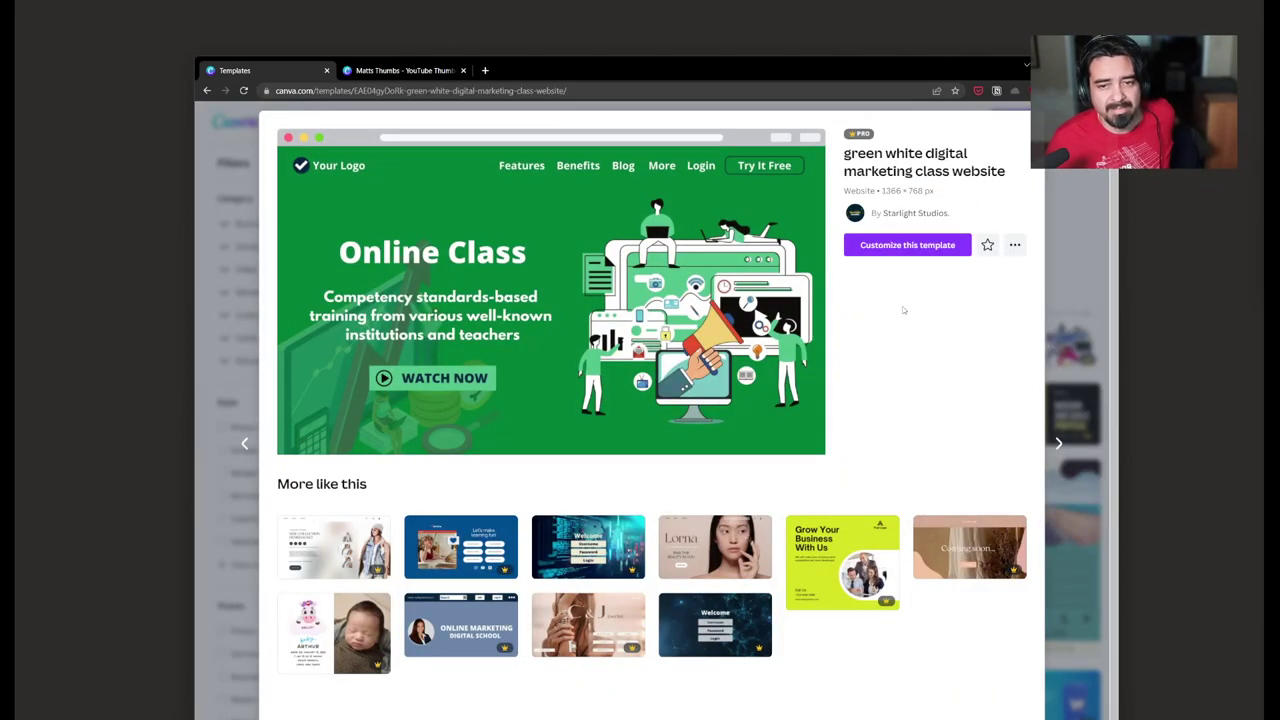
pyautogui.click(907, 250)
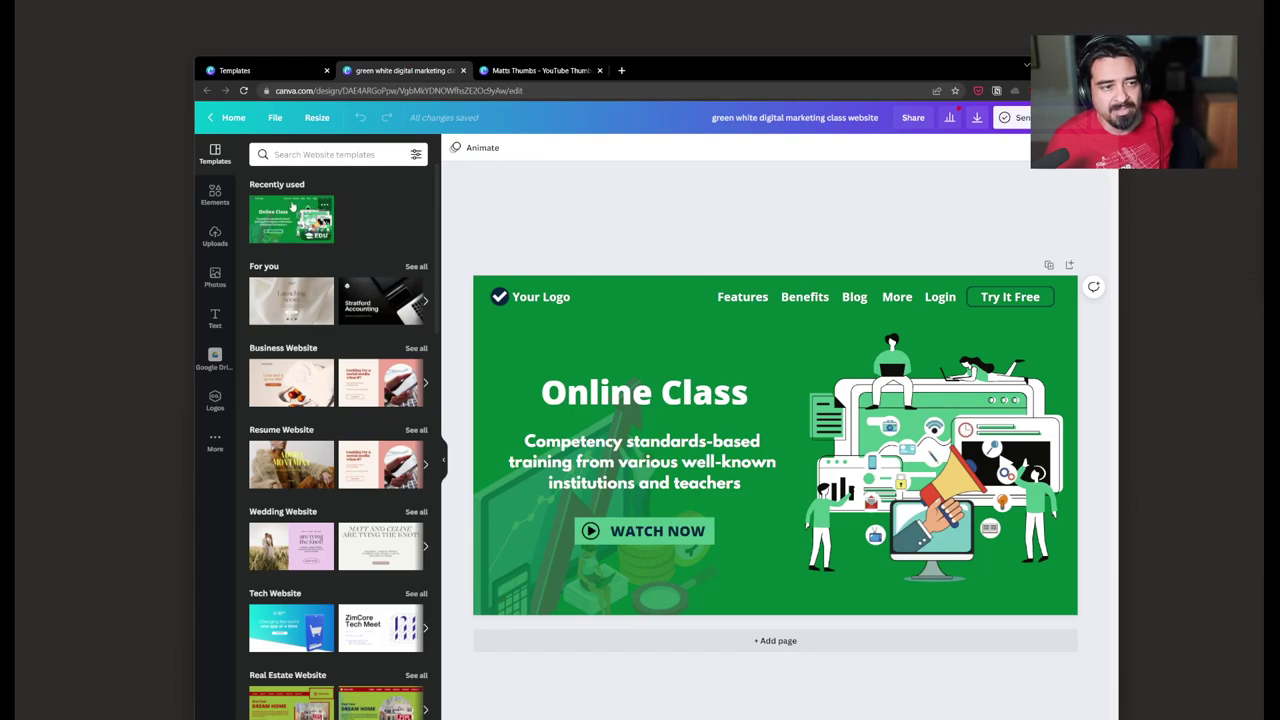
# Step: Look through the suggested website templates and the page animation options in the editor, and return to the home page
pyautogui.scroll(-4, 344, 427)
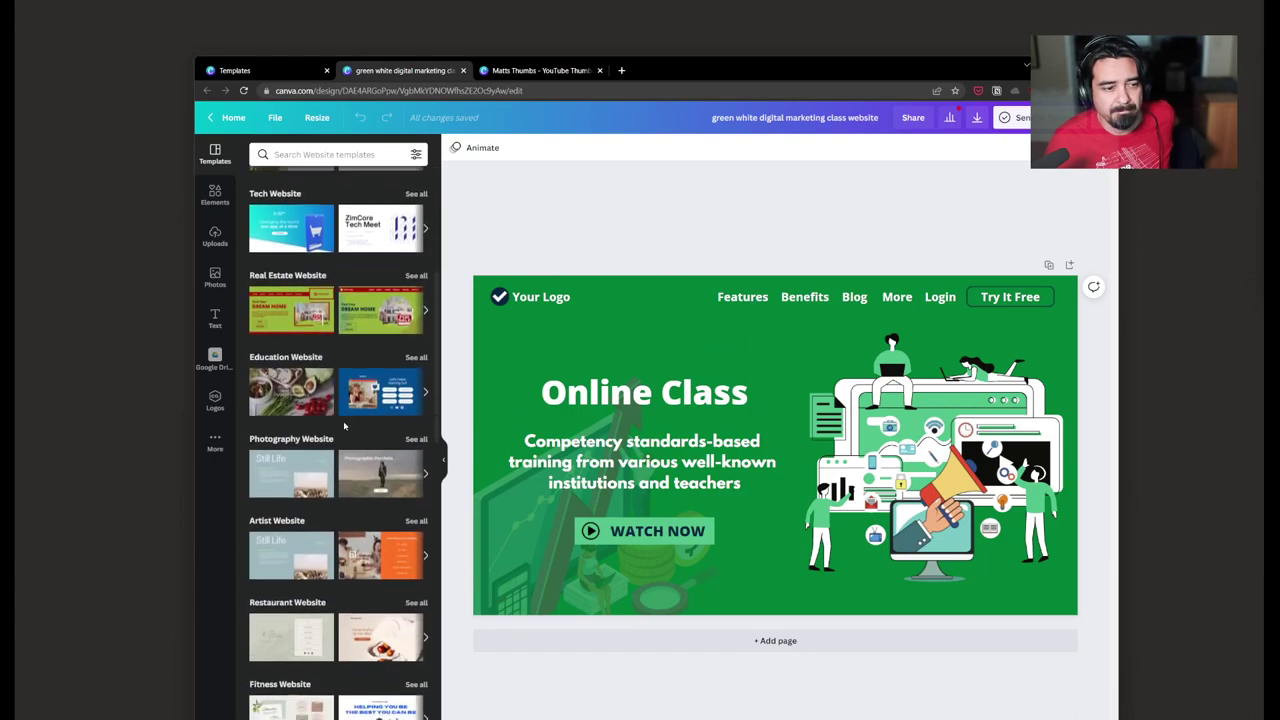
pyautogui.scroll(-4, 340, 438)
pyautogui.scroll(8, 340, 438)
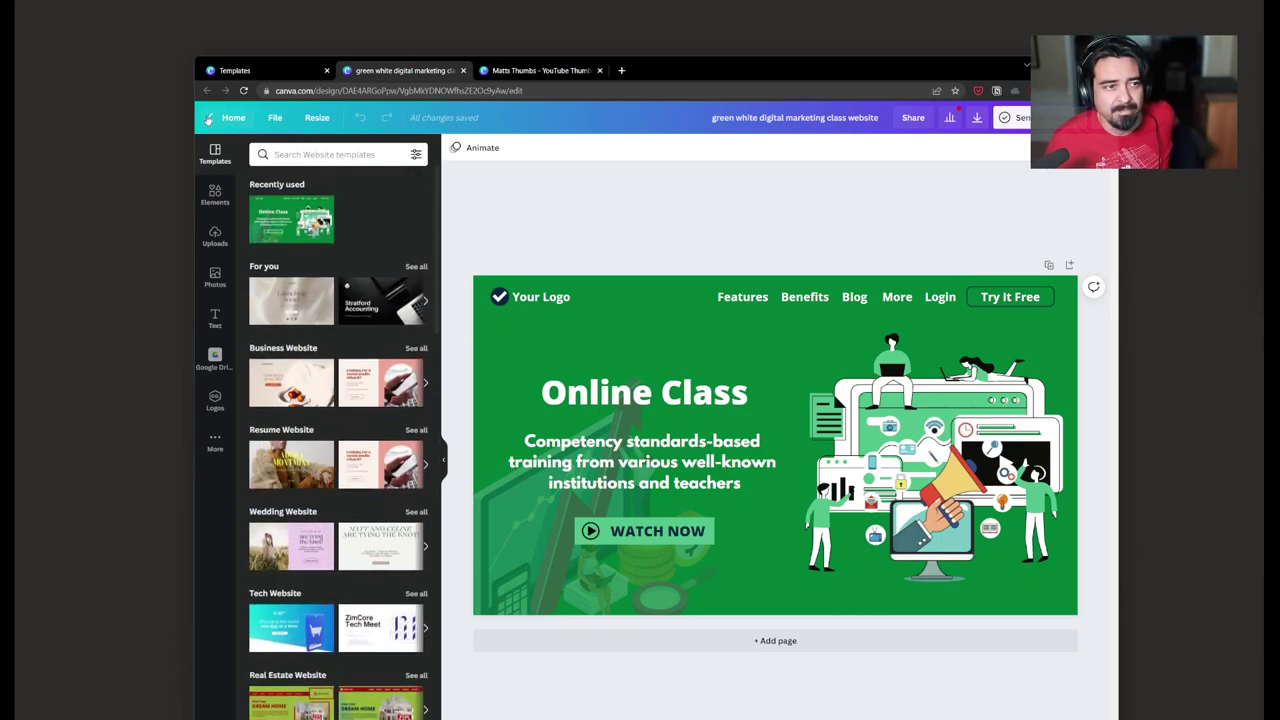
pyautogui.click(479, 148)
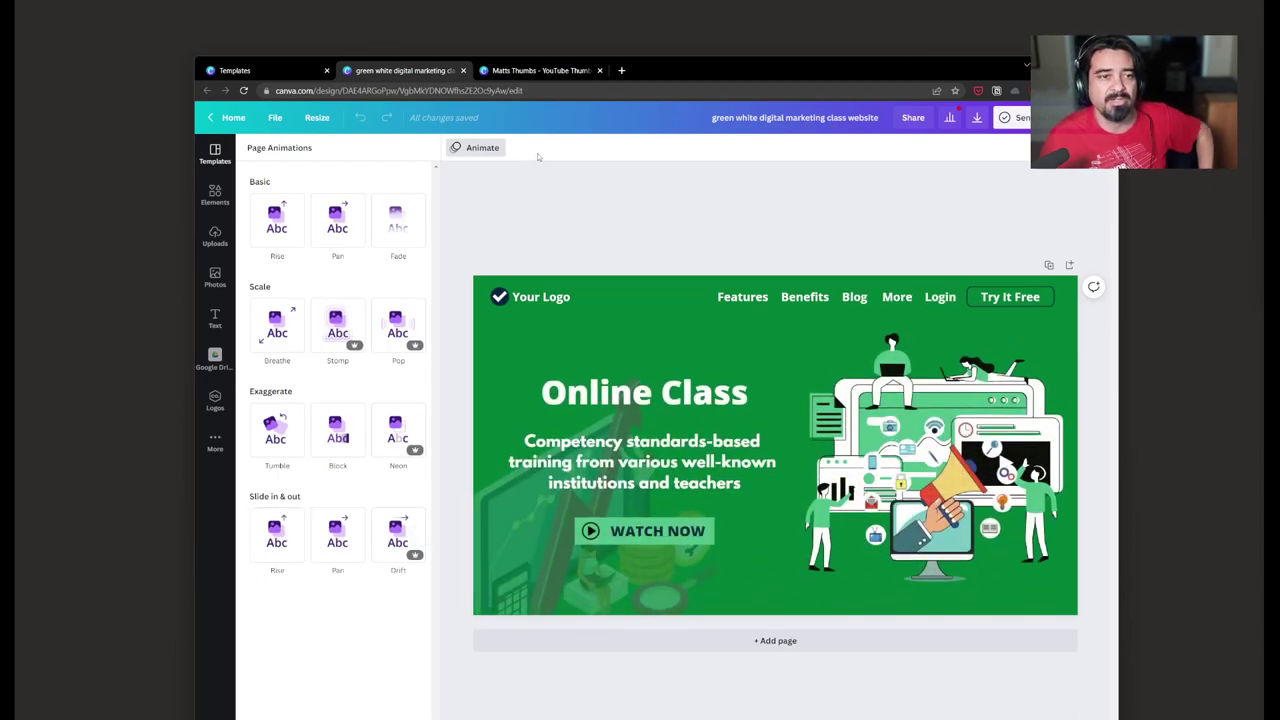
pyautogui.click(476, 150)
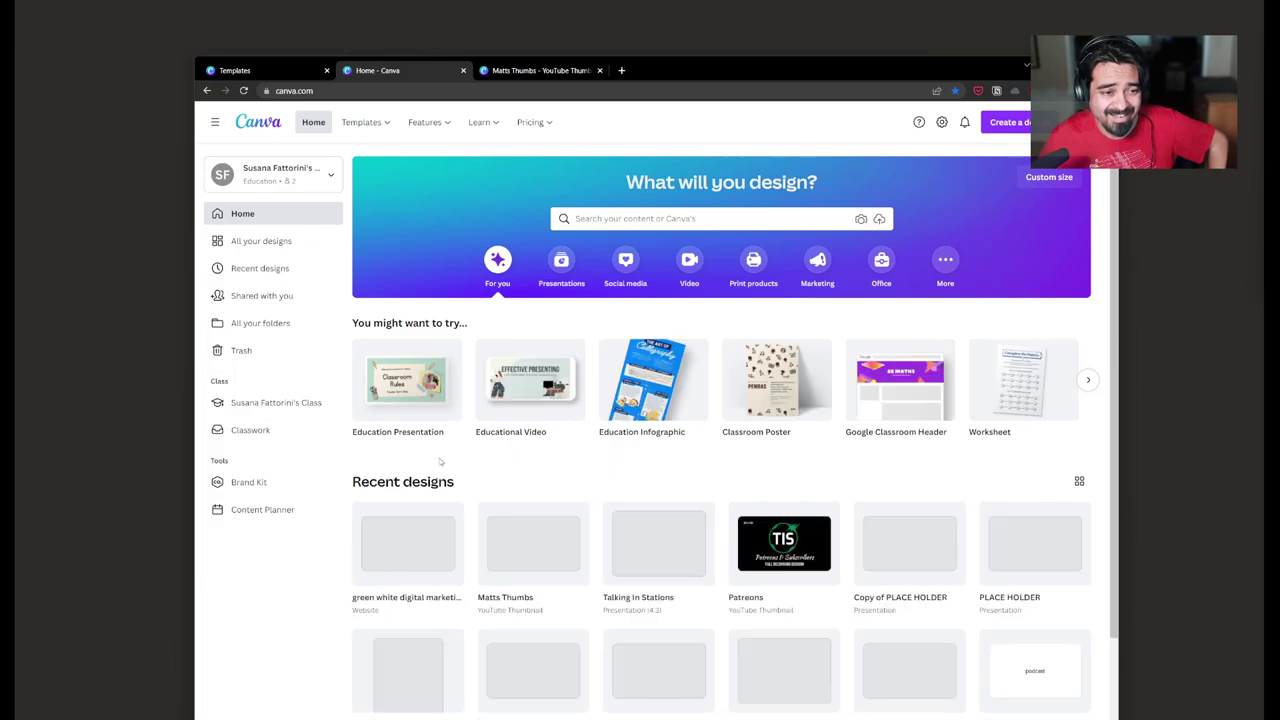
# Step: Create a blank Presentation (16:9) and open the Pastel Red and Cream Illustrated Valentines Day Presentation template's page set
pyautogui.click(562, 279)
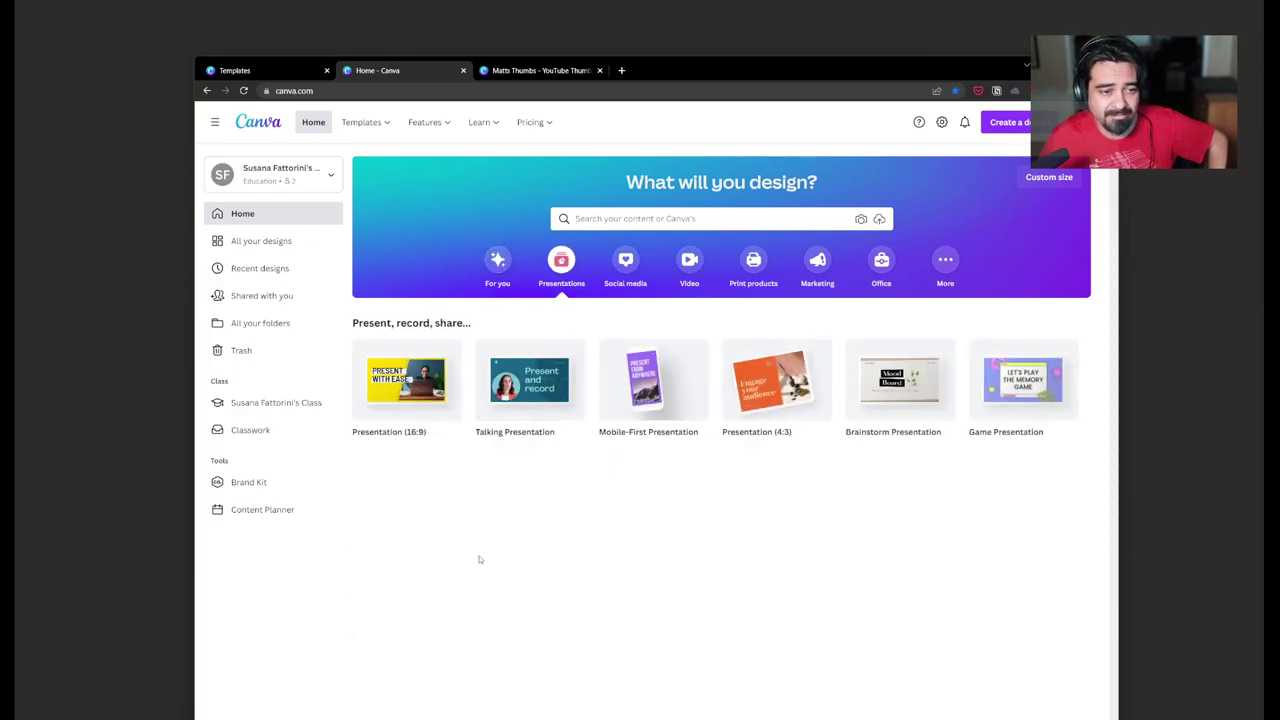
pyautogui.click(411, 396)
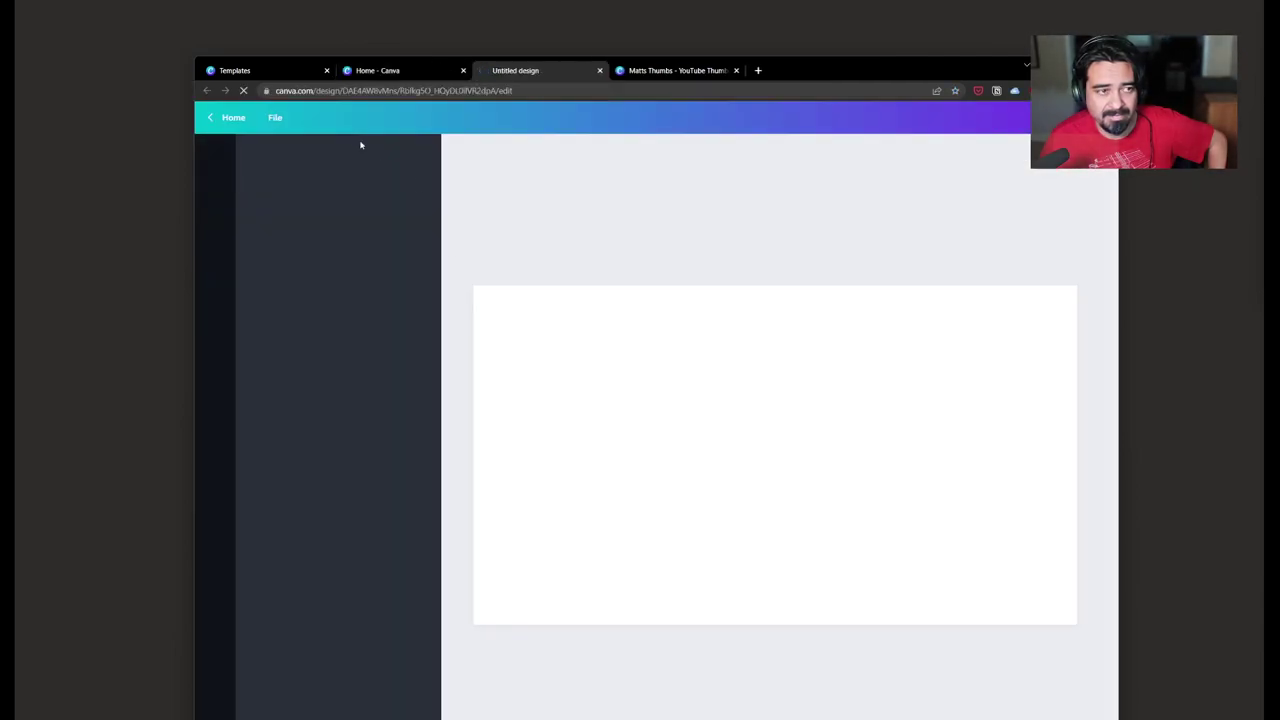
pyautogui.scroll(-3, 348, 501)
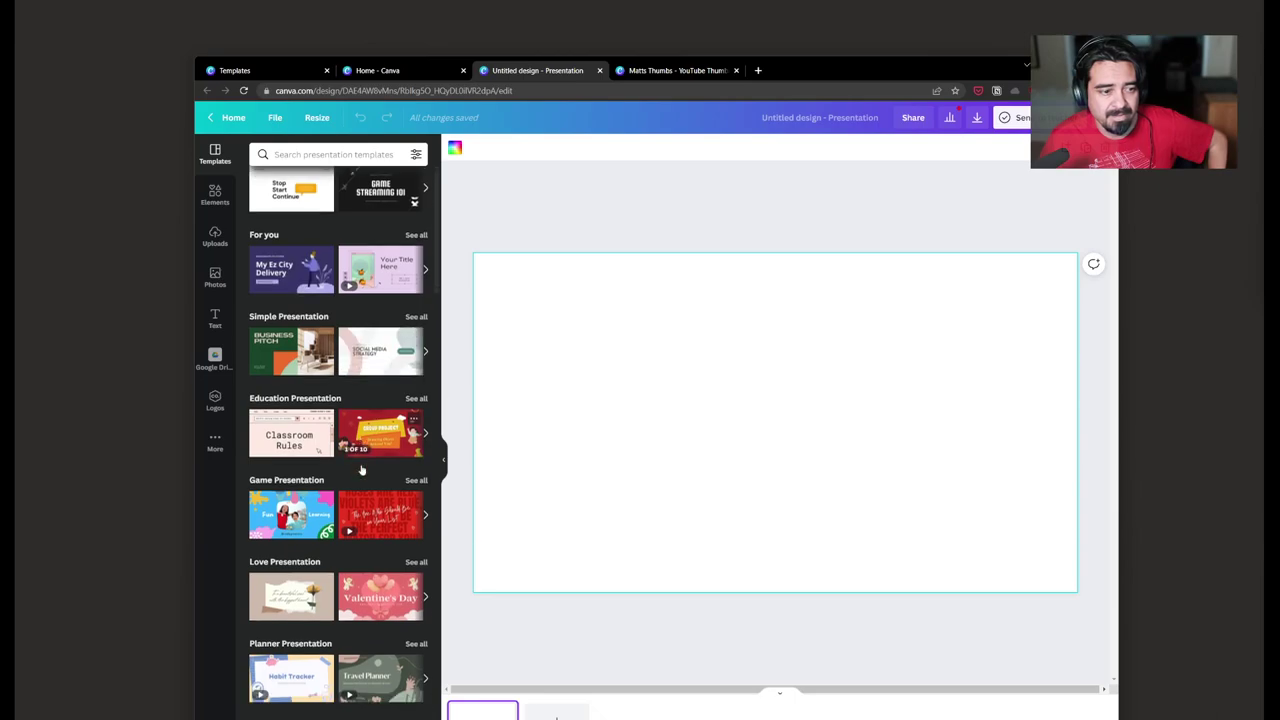
pyautogui.scroll(-1, 352, 470)
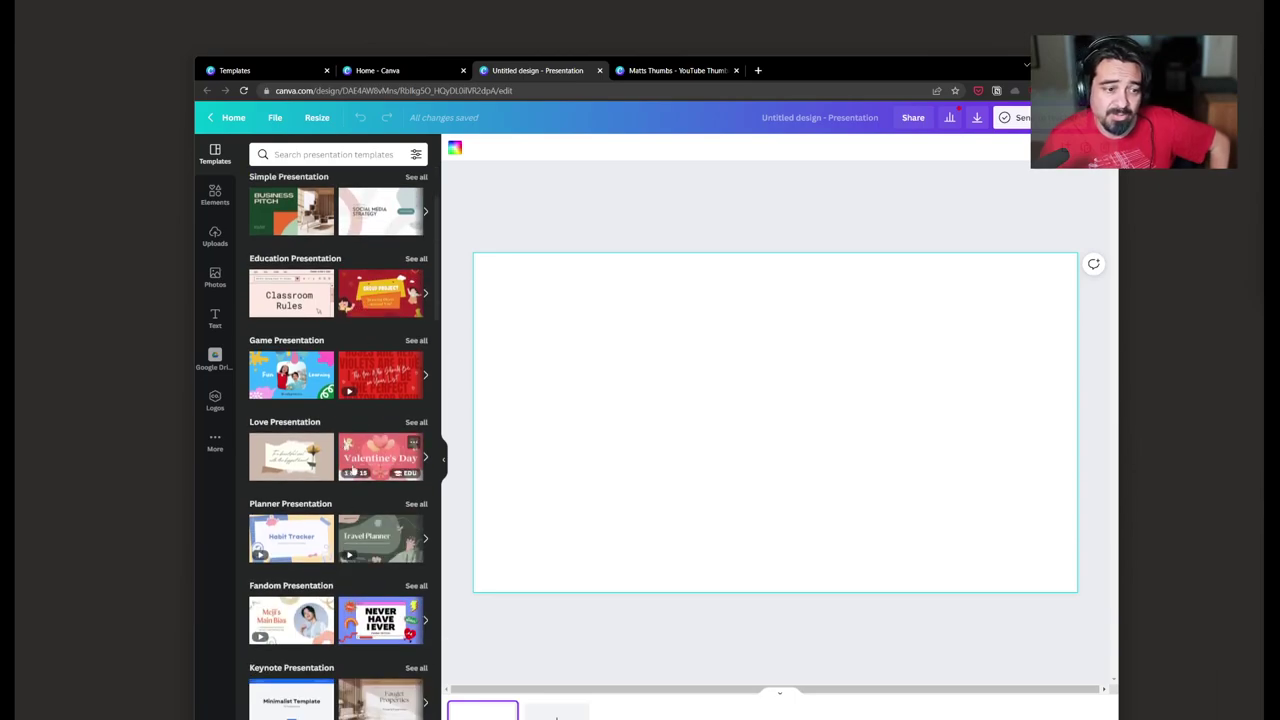
pyautogui.click(371, 452)
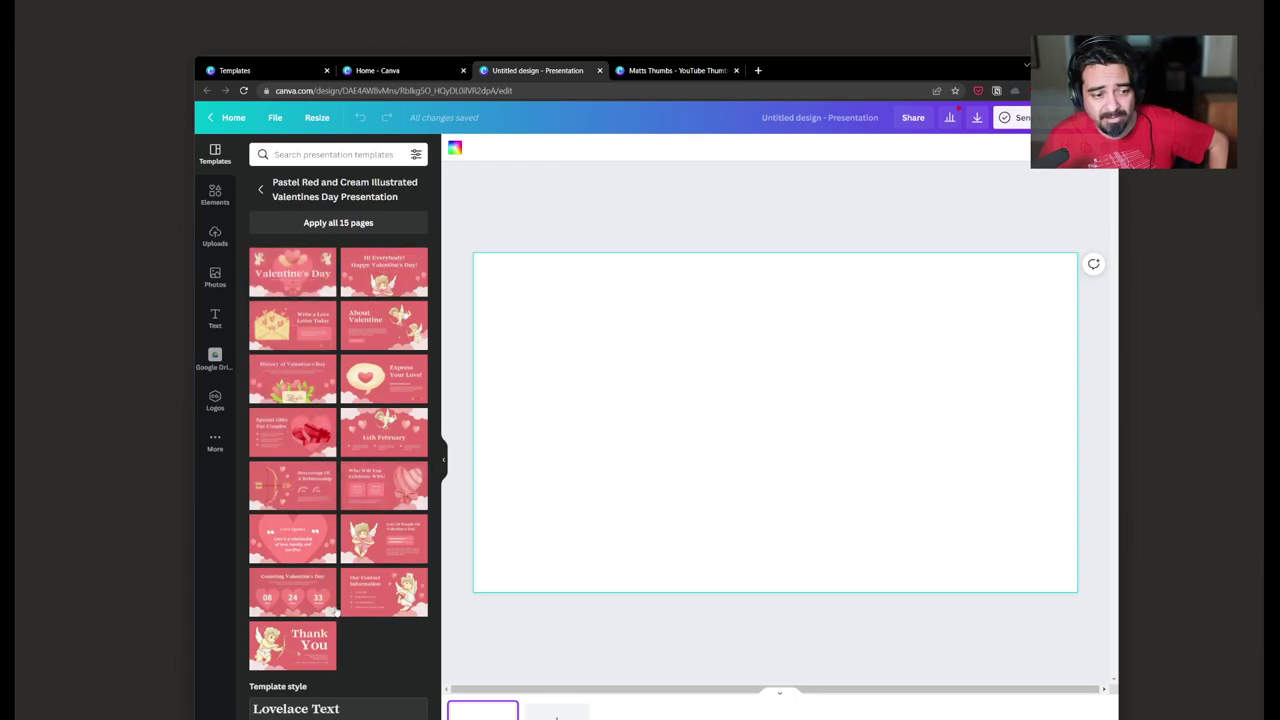
# Step: Build four presentation pages from the Valentine's Day, Happy Valentine's Day, Write a Love Letter Today and About Valentine template pages, and return to the home page
pyautogui.click(308, 281)
pyautogui.click(384, 272)
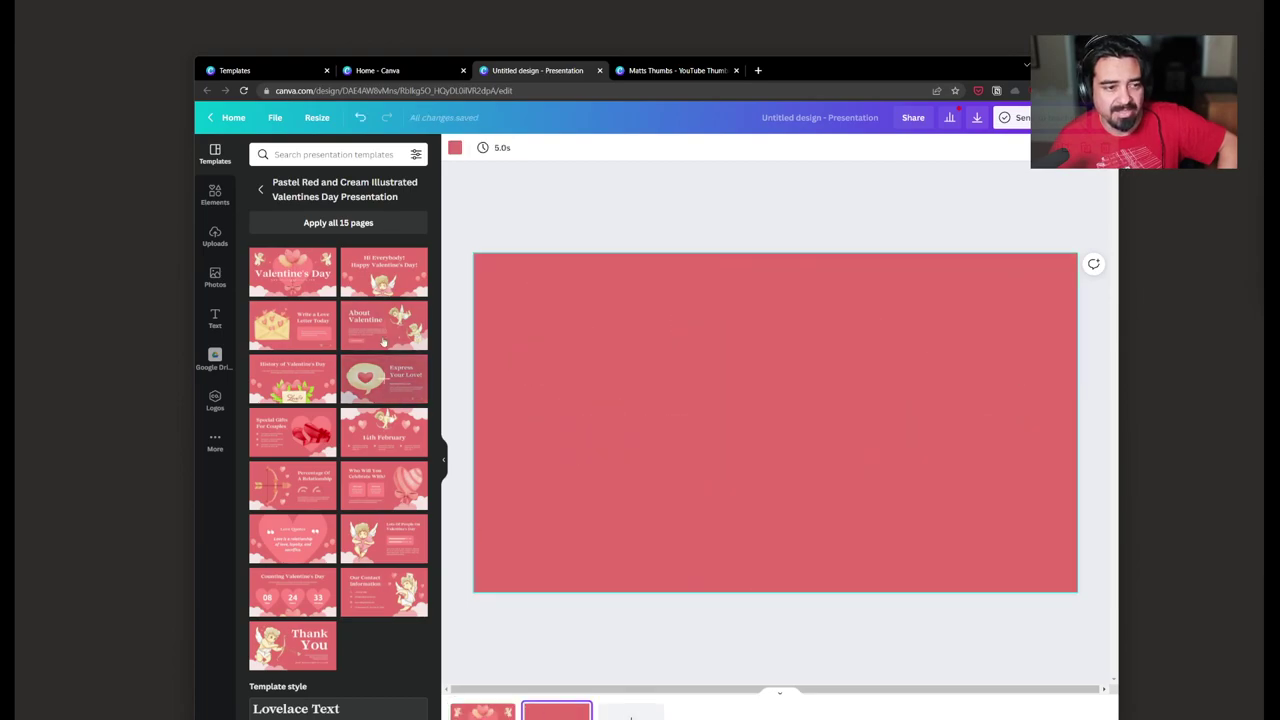
pyautogui.click(631, 714)
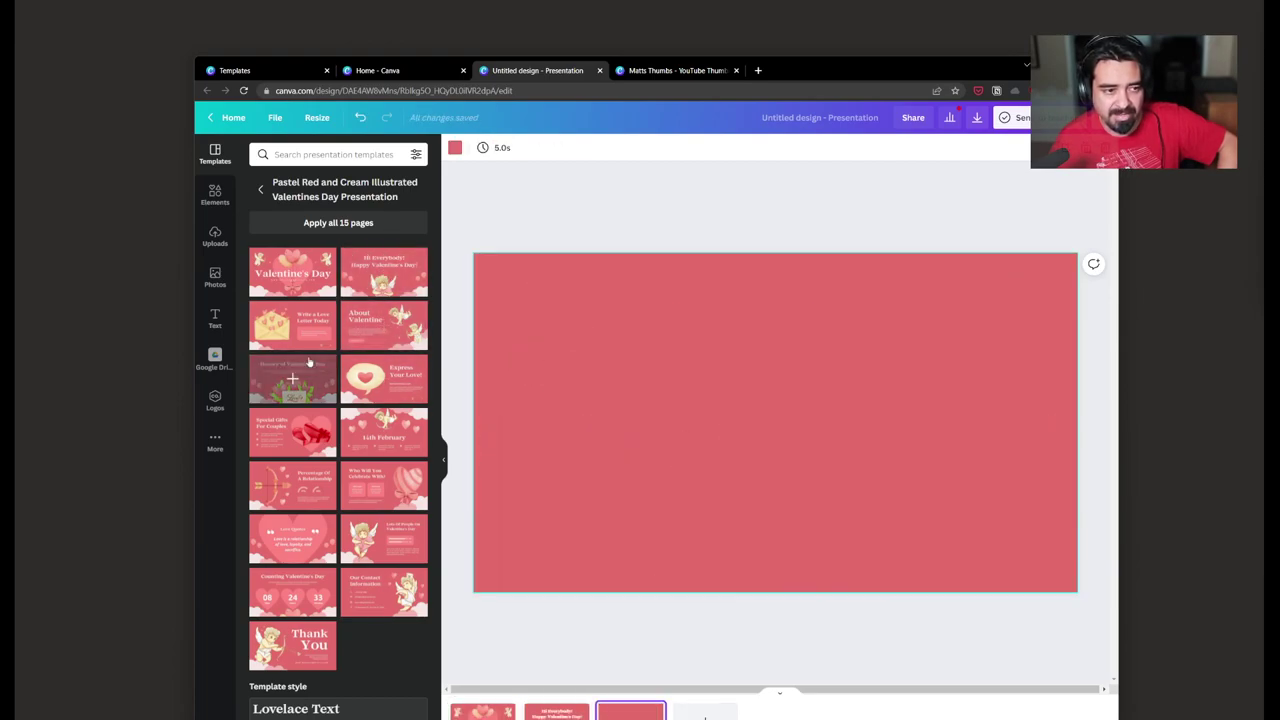
pyautogui.click(292, 325)
pyautogui.click(705, 714)
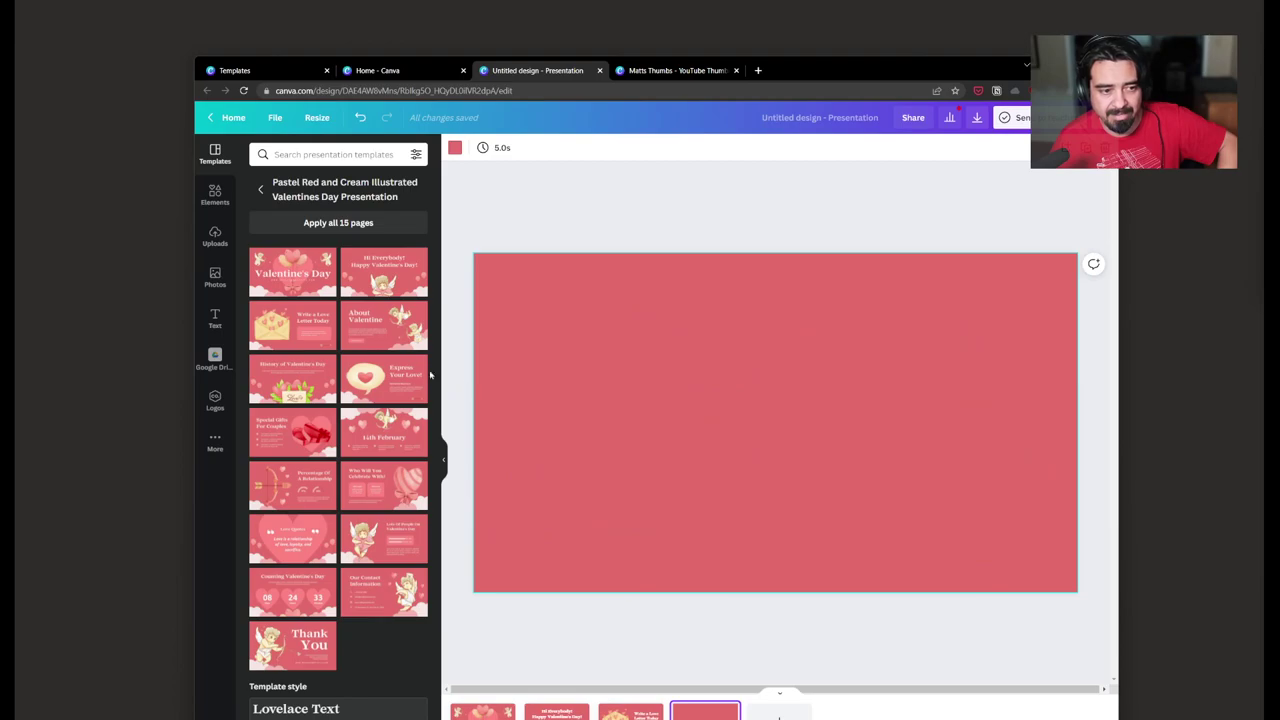
pyautogui.click(384, 325)
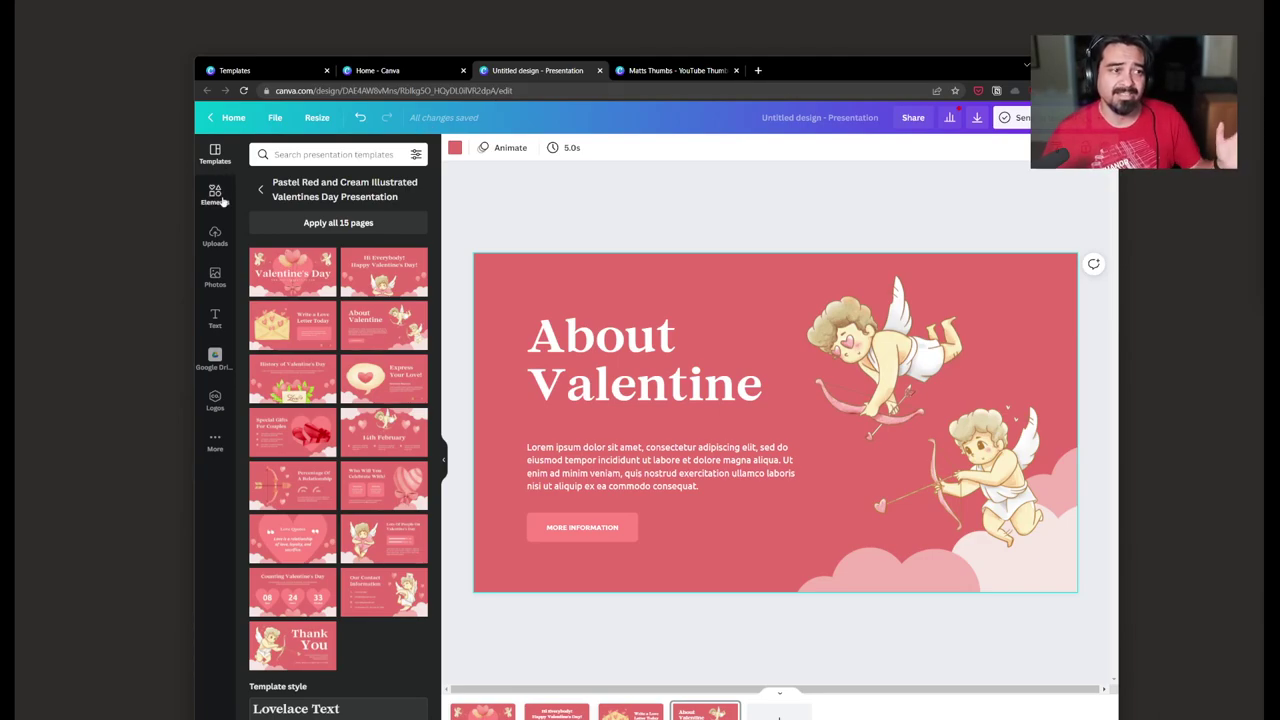
pyautogui.click(209, 117)
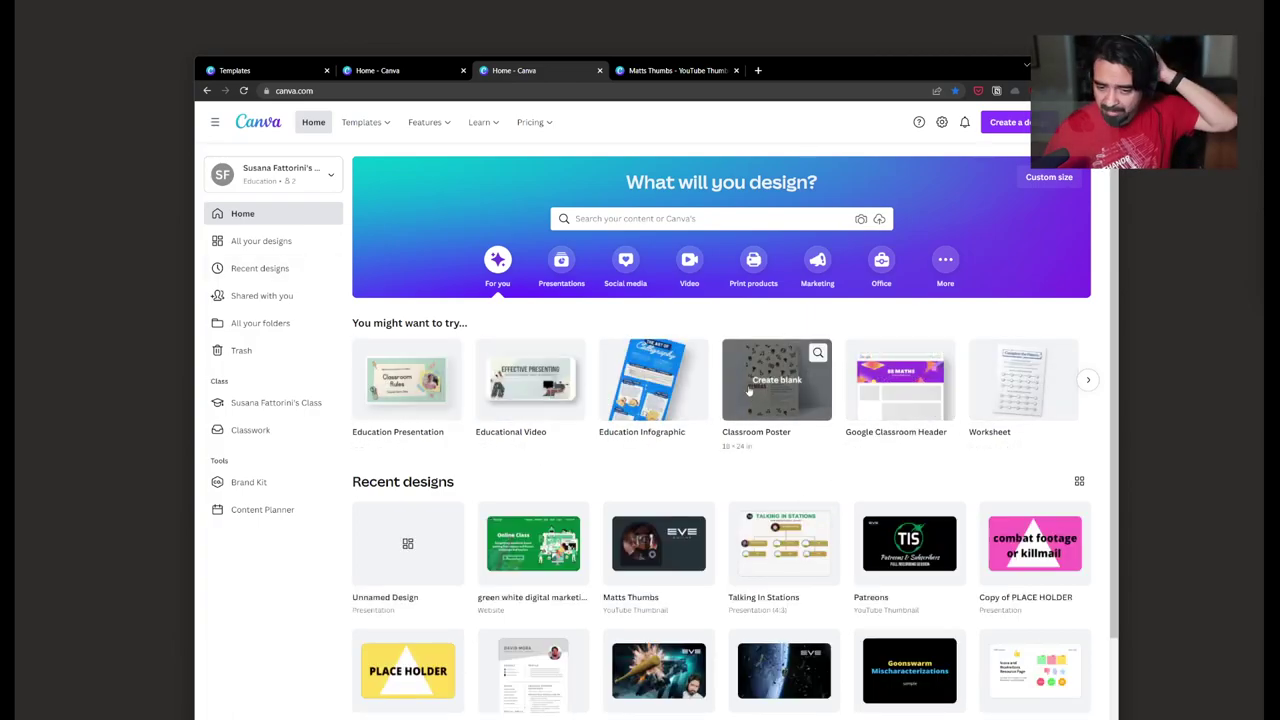
# Step: Browse the gallery of Resume templates to see which layouts, colors and styles are available
pyautogui.click(561, 262)
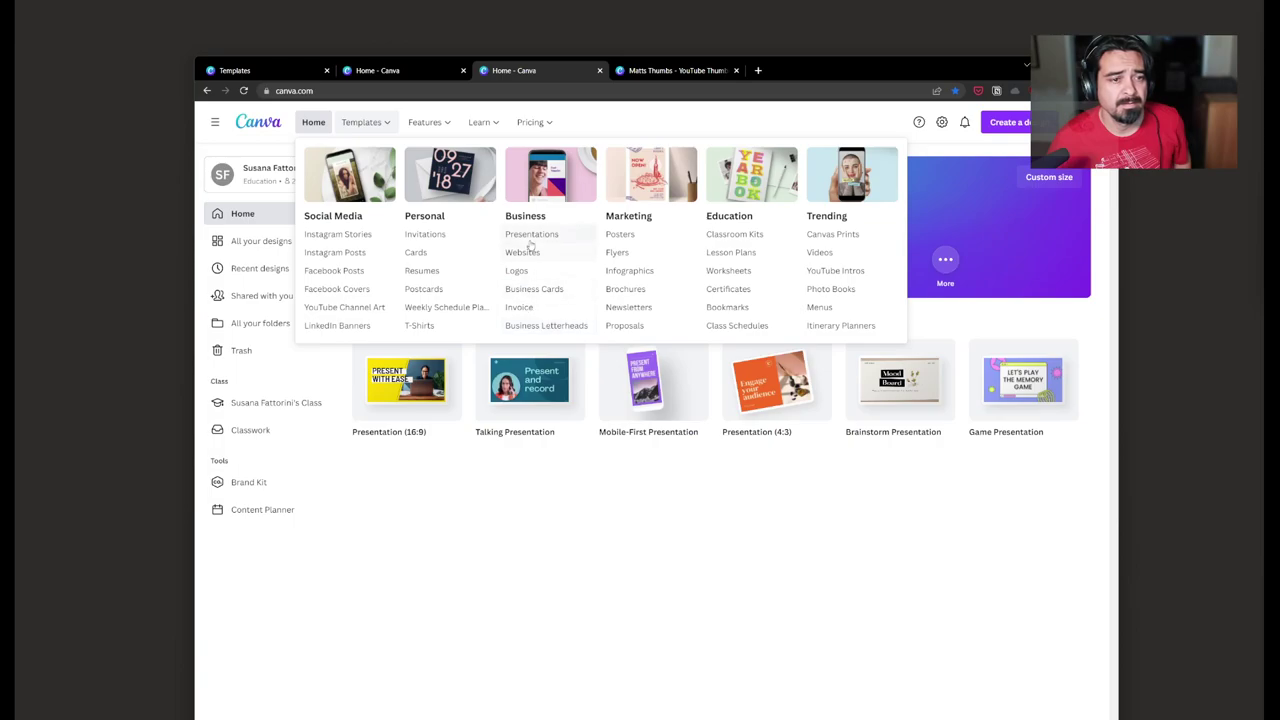
pyautogui.click(421, 273)
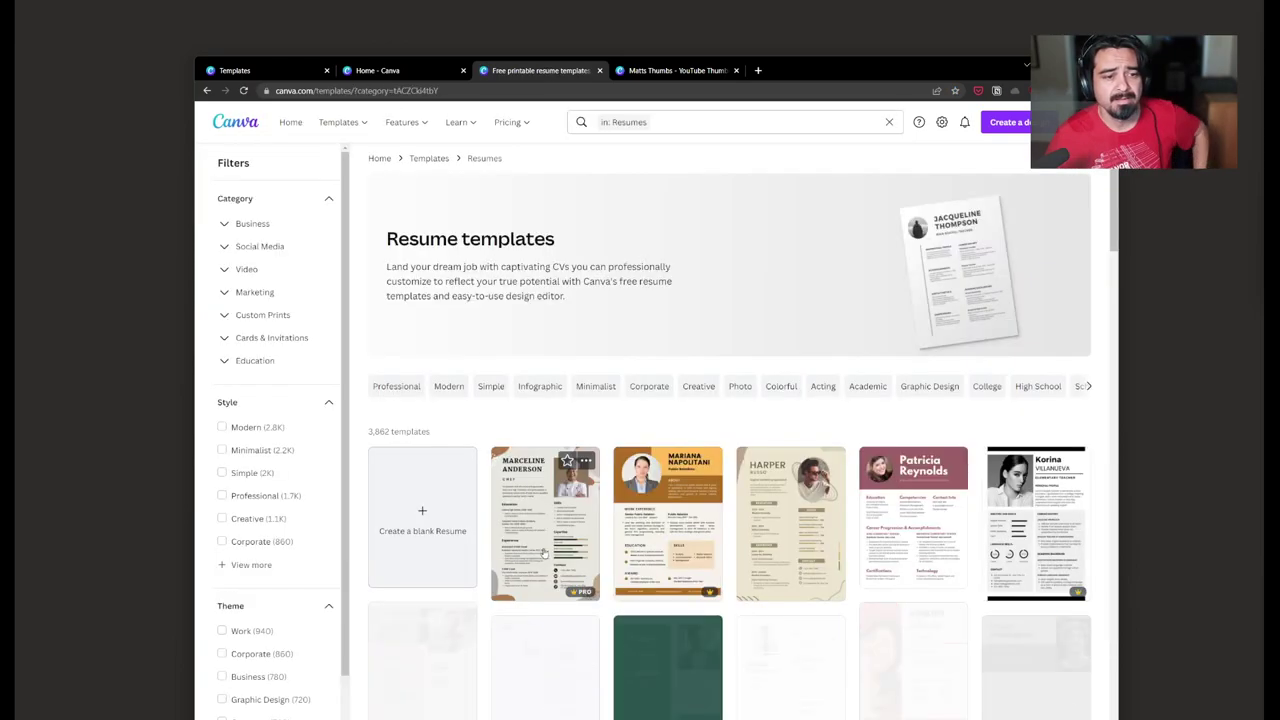
pyautogui.scroll(-3, 544, 552)
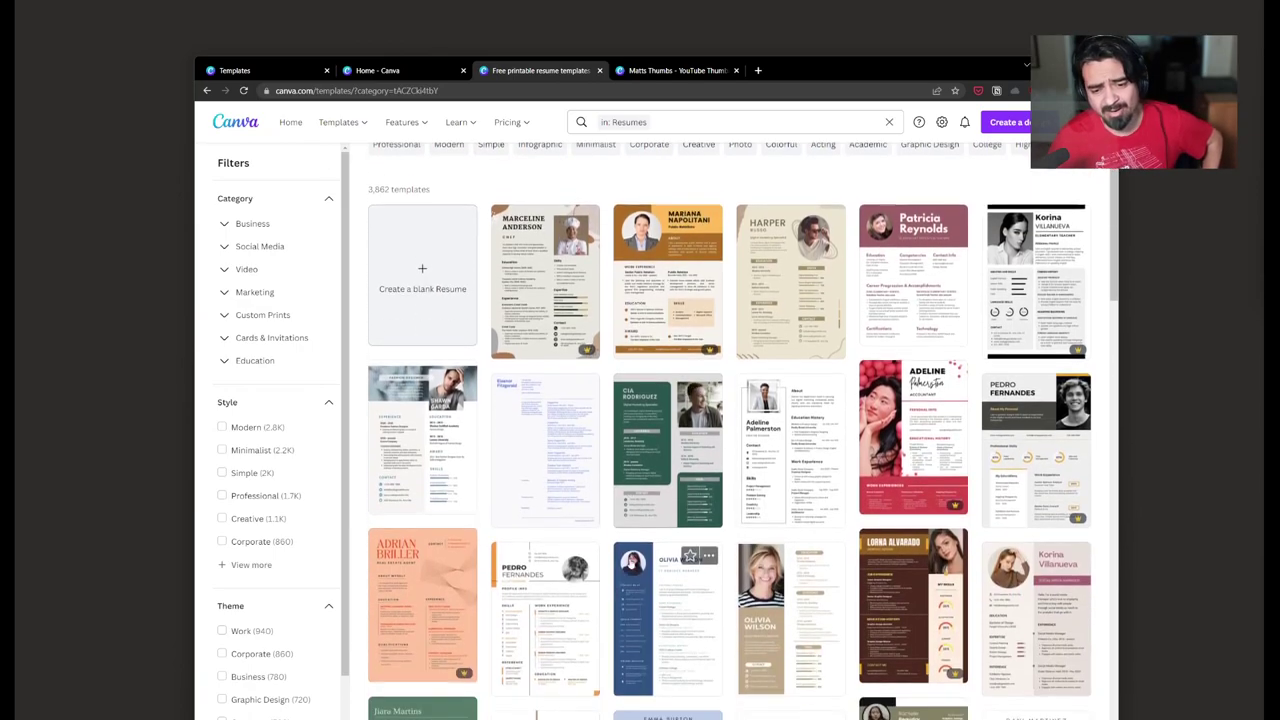
pyautogui.scroll(-3, 630, 565)
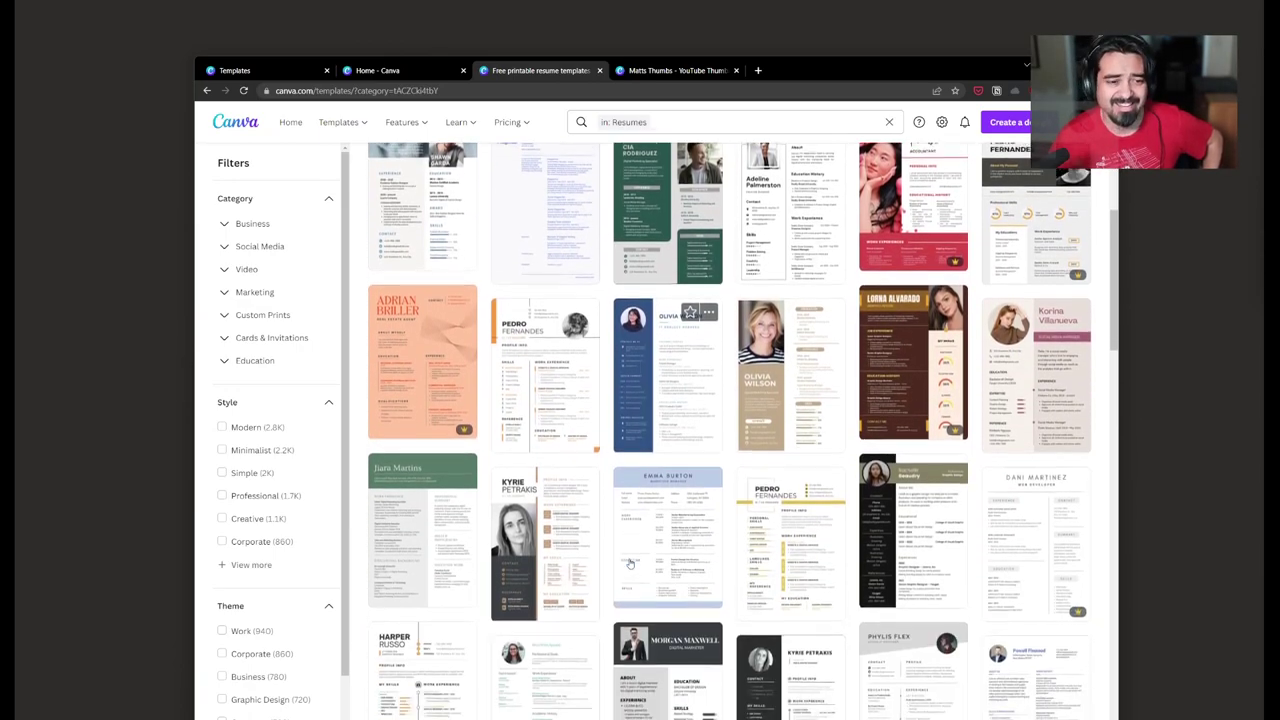
pyautogui.scroll(-3, 630, 565)
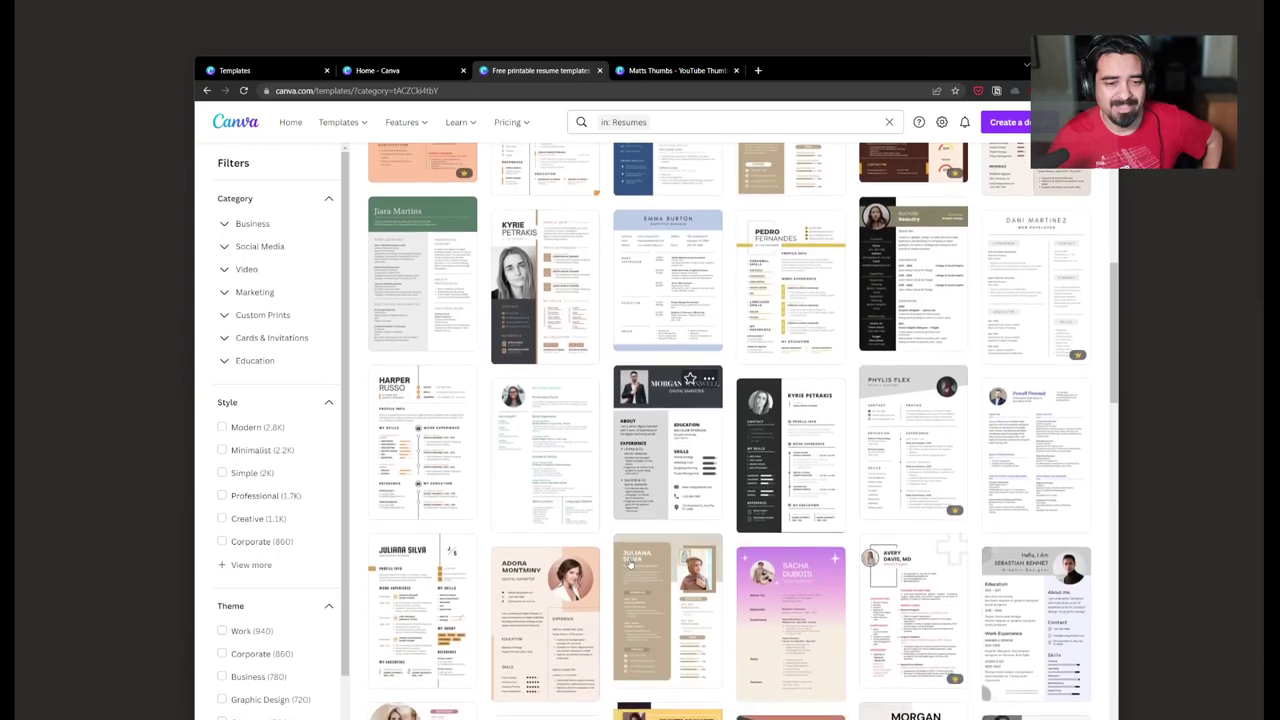
pyautogui.scroll(-4, 630, 565)
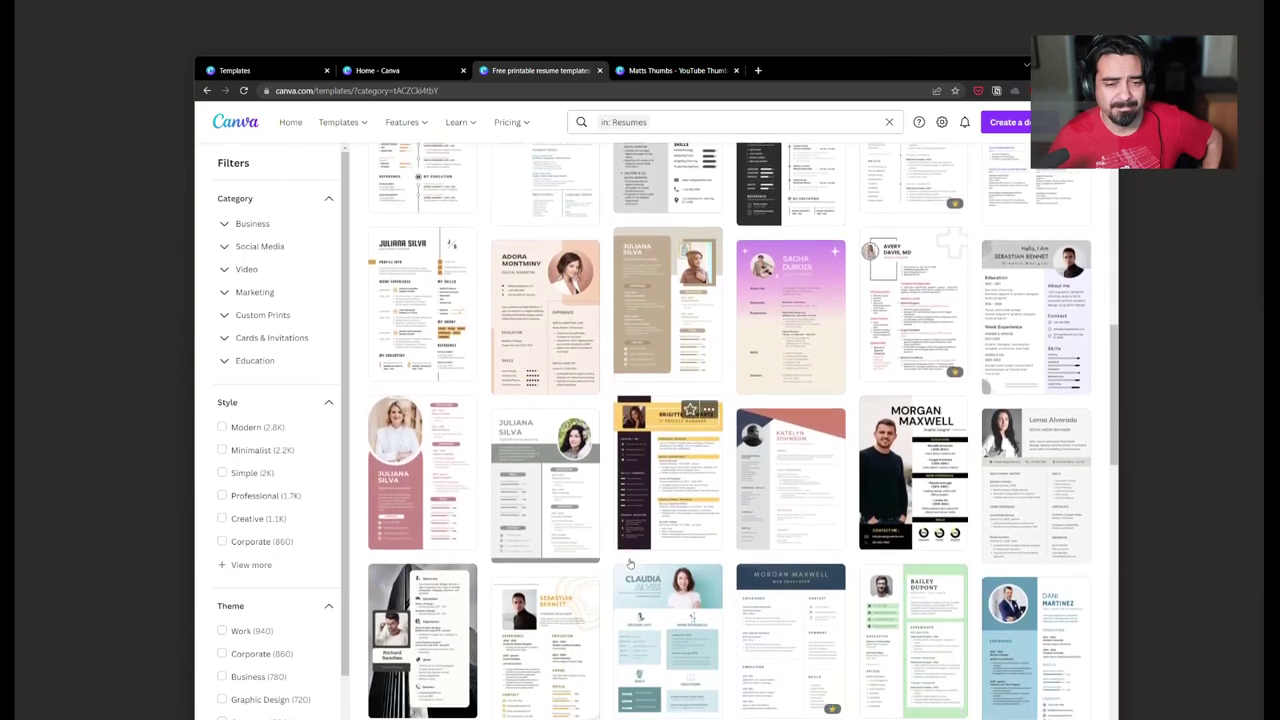
pyautogui.scroll(-4, 630, 565)
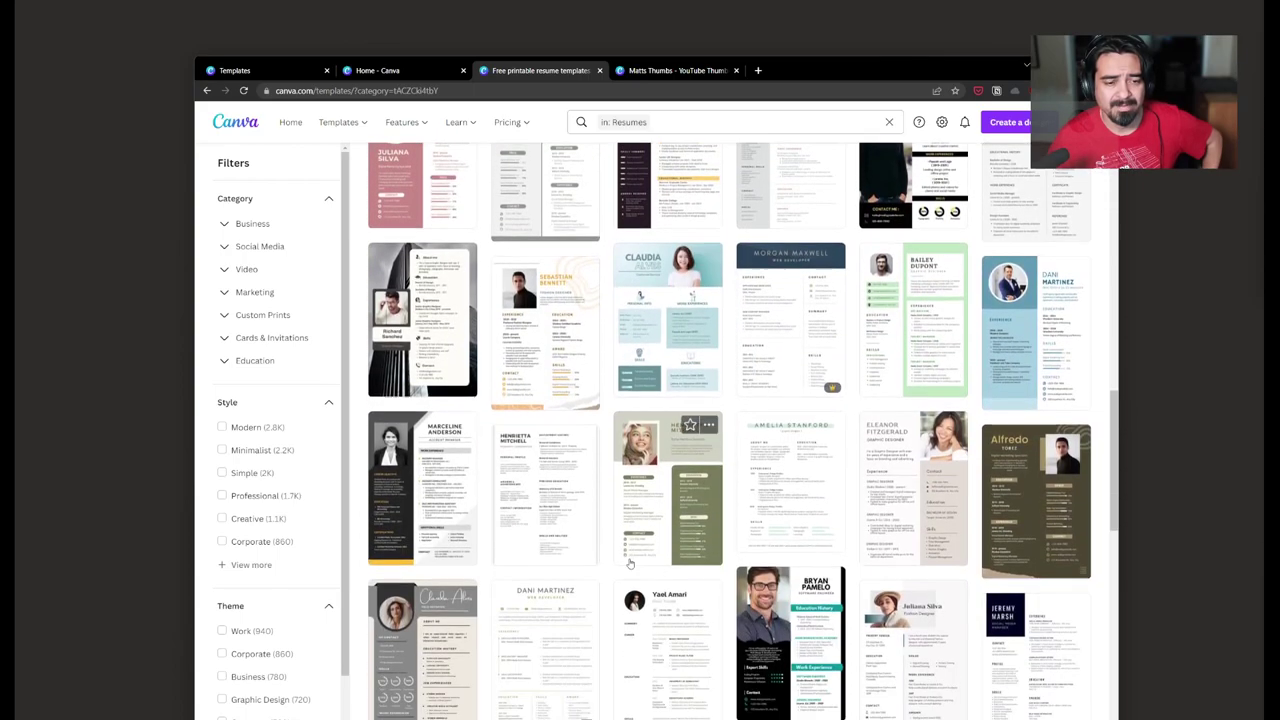
pyautogui.scroll(-4, 630, 565)
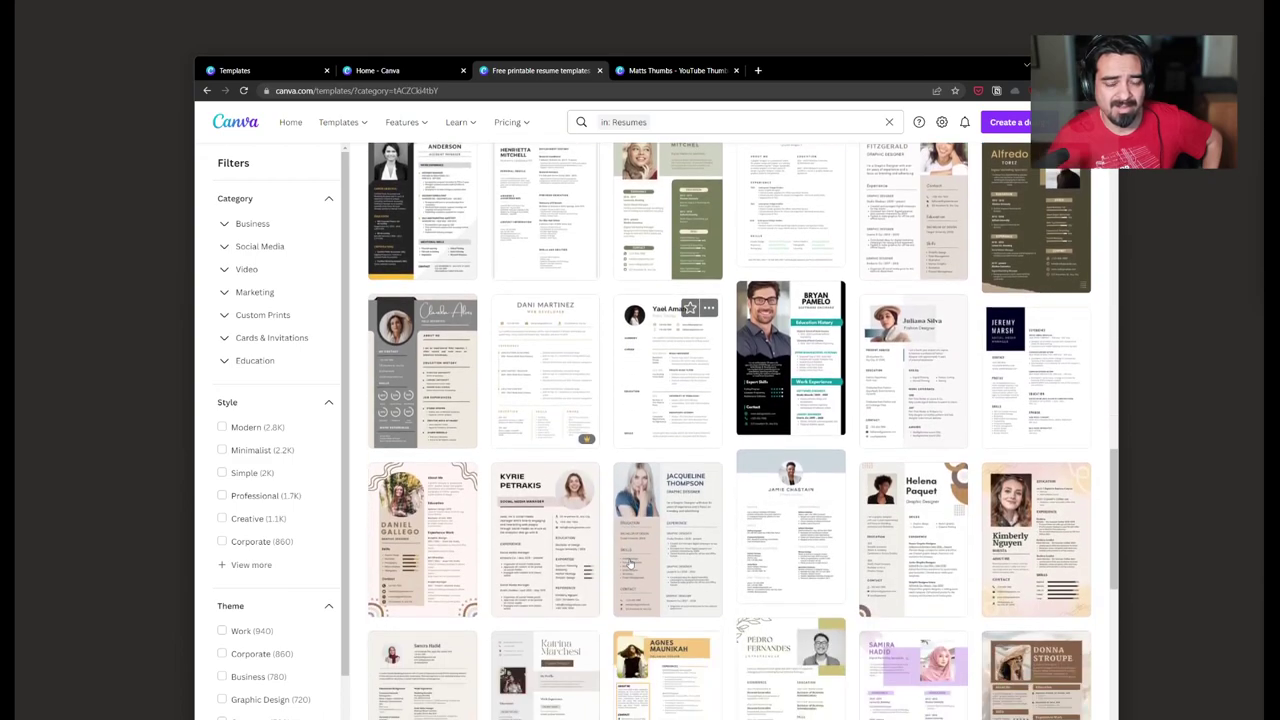
pyautogui.scroll(-3, 630, 565)
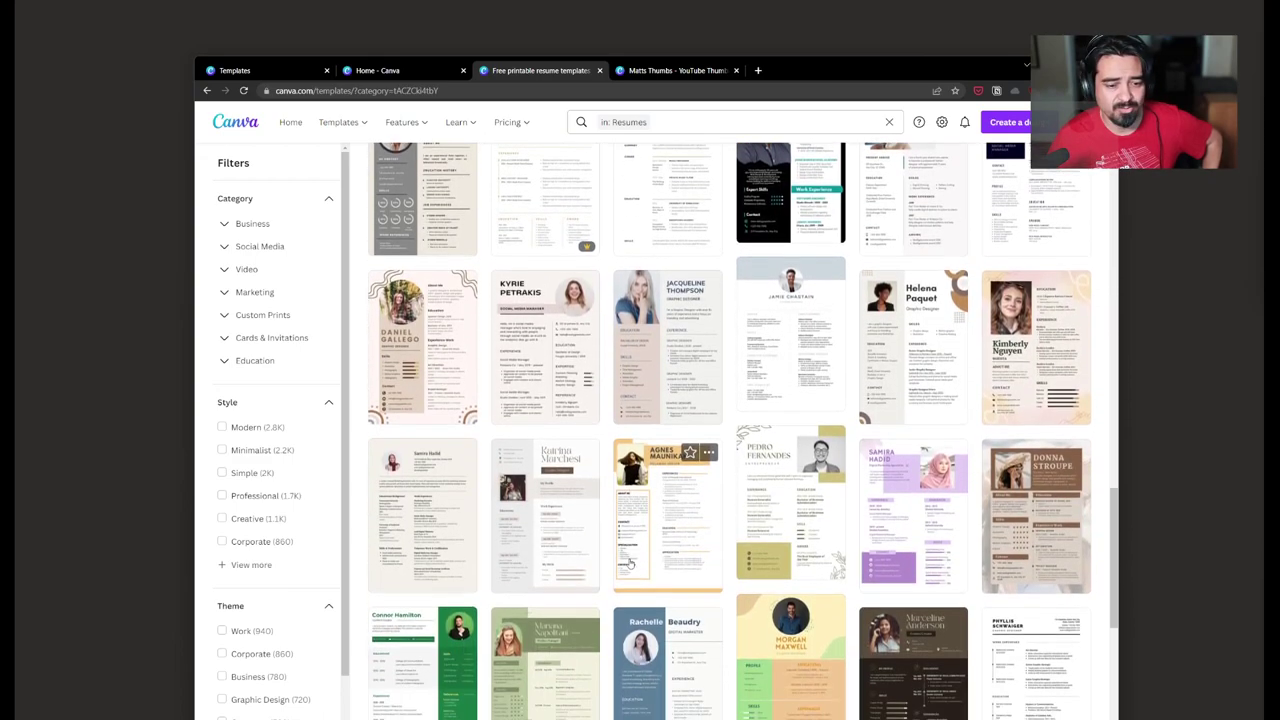
pyautogui.scroll(-5, 630, 565)
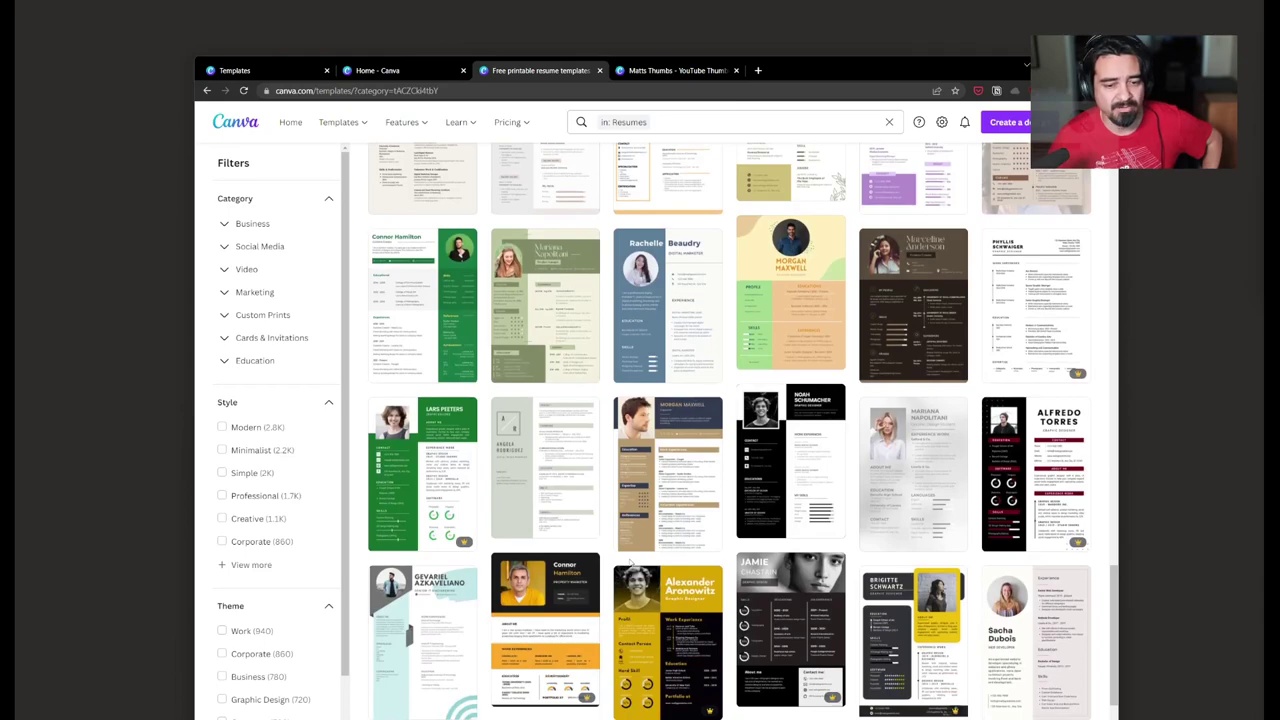
pyautogui.scroll(-3, 630, 563)
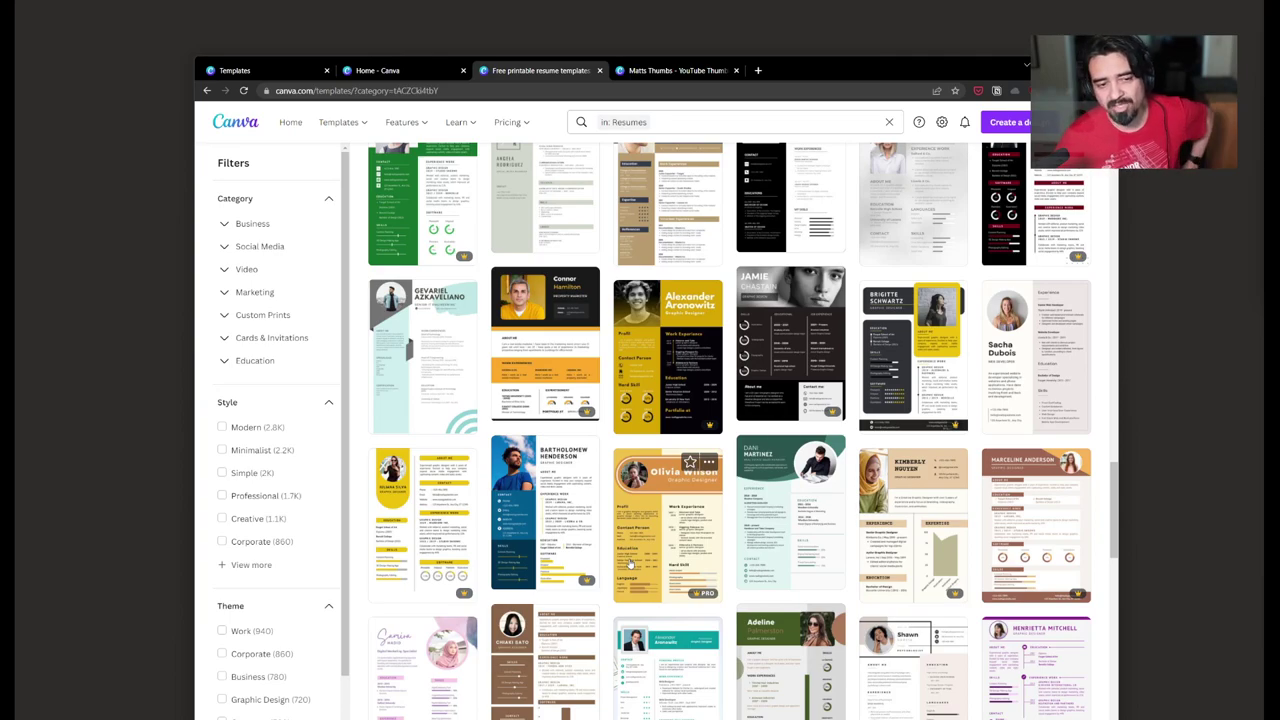
pyautogui.scroll(1, 600, 450)
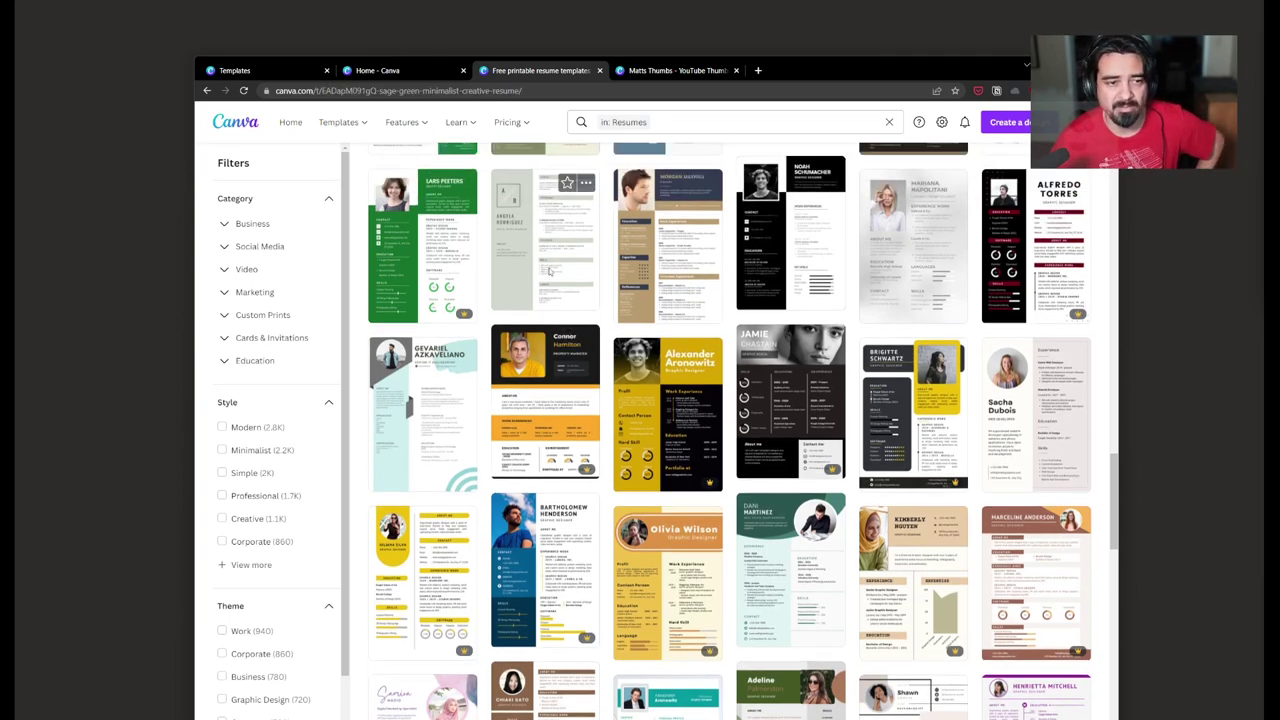
# Step: Create an editable design from the Sage Green Minimalist Creative Resume template and look through the suggested resume templates in the editor
pyautogui.click(560, 250)
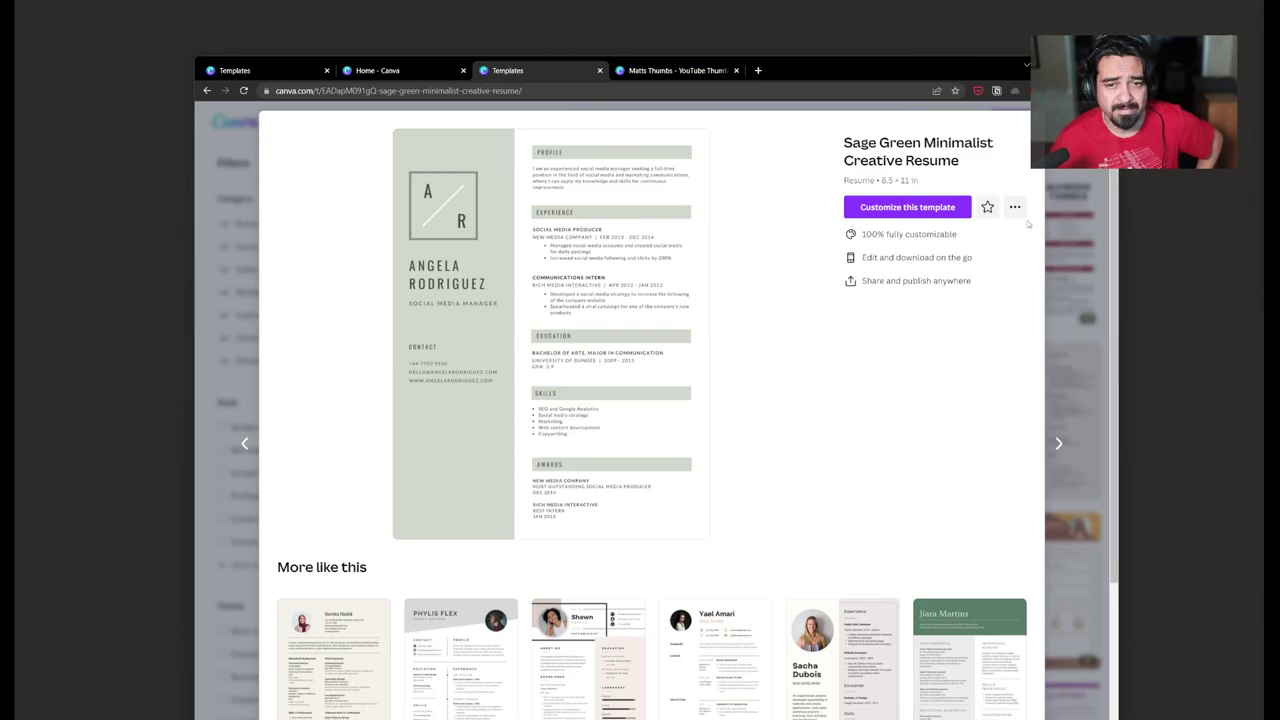
pyautogui.click(915, 207)
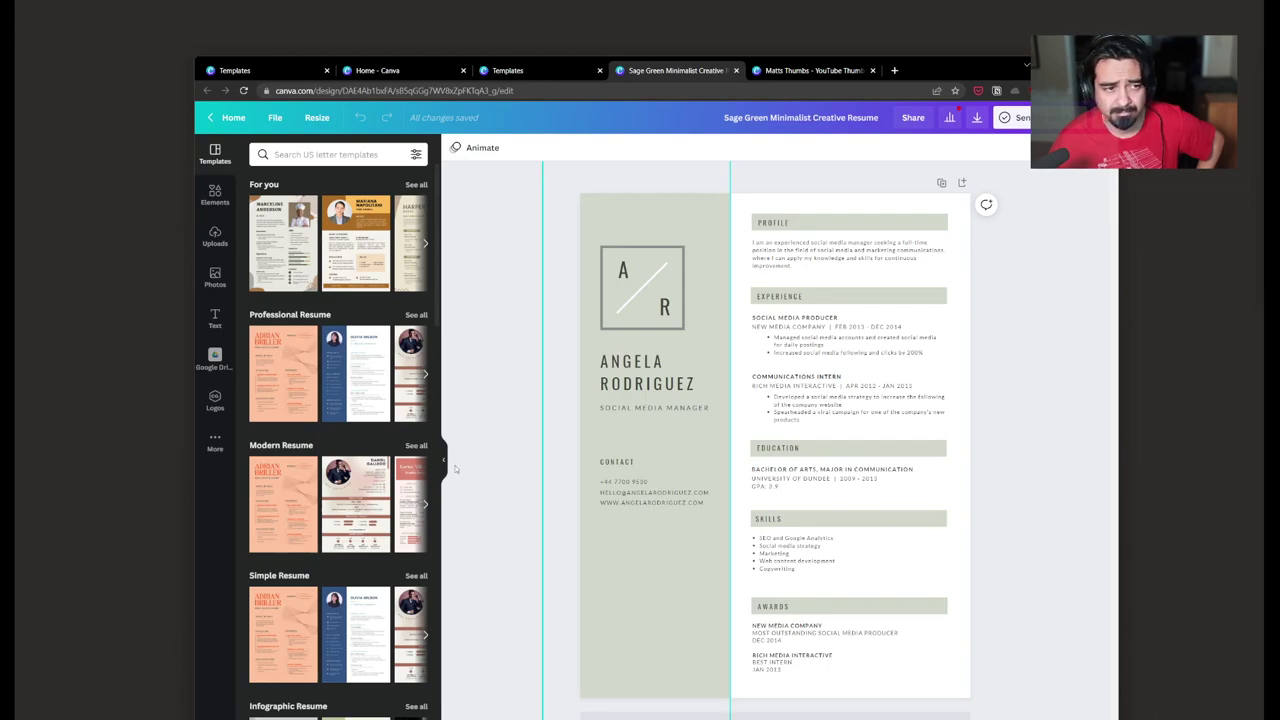
pyautogui.scroll(-3, 328, 355)
pyautogui.scroll(-7, 328, 355)
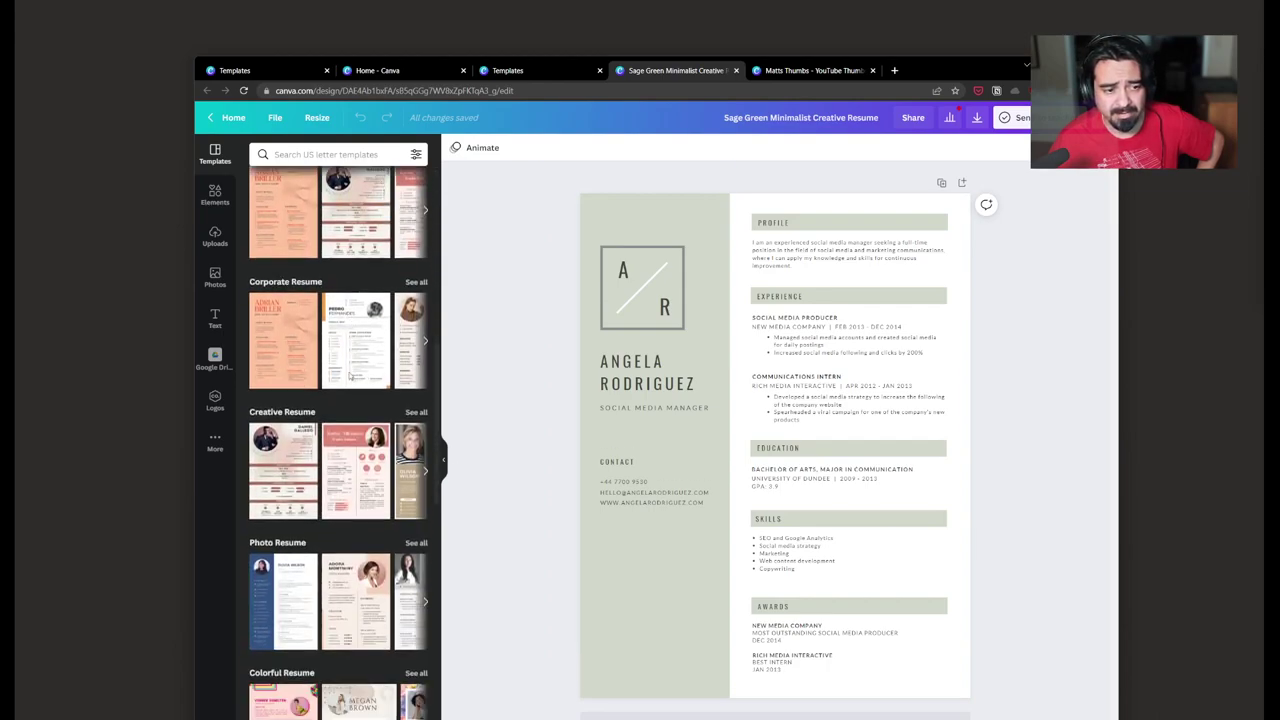
pyautogui.scroll(10, 349, 376)
pyautogui.scroll(1, 349, 376)
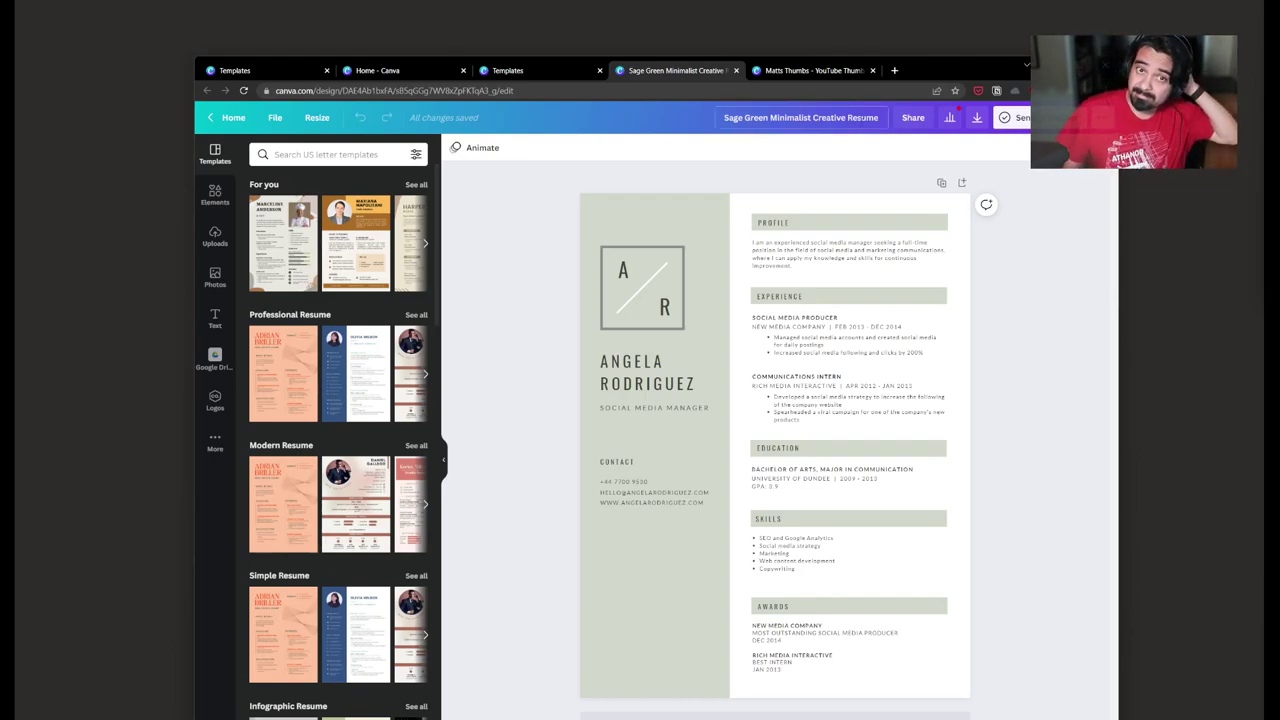
# Step: Close the resume, thumbnail and other extra tabs, and leave the website template's preview to return to the Websites templates gallery
pyautogui.click(736, 73)
pyautogui.click(729, 70)
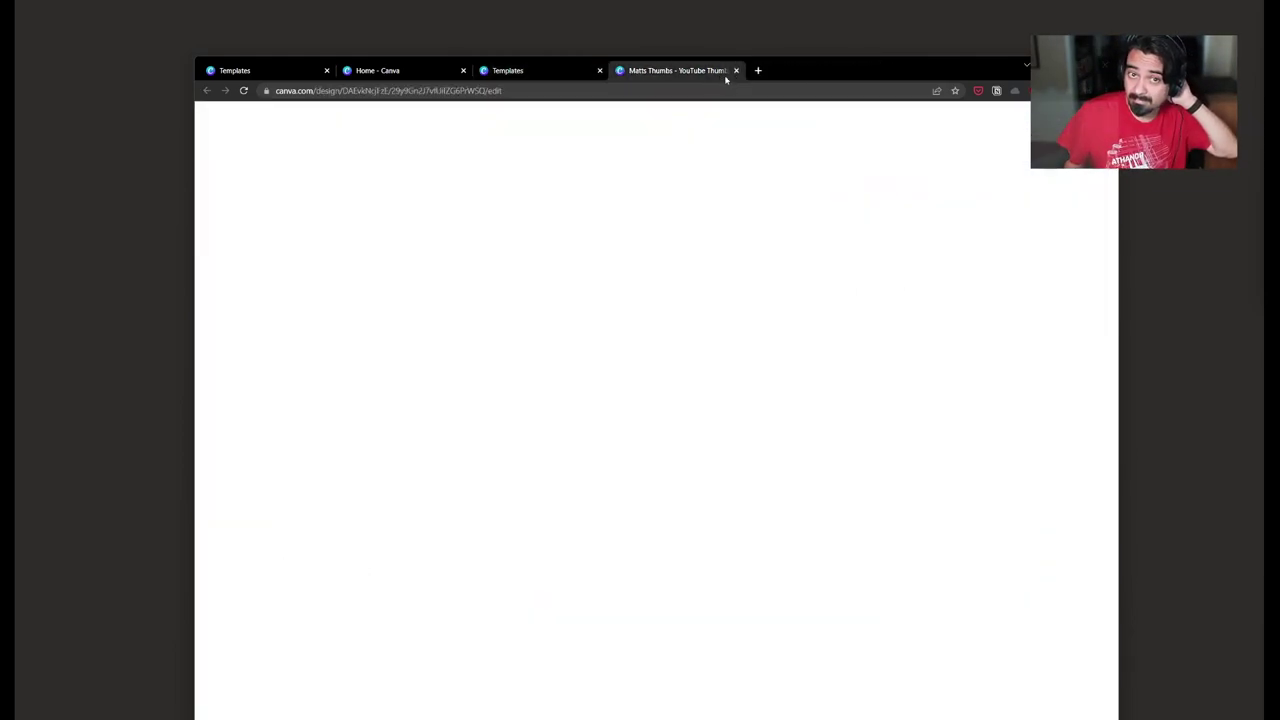
pyautogui.click(735, 71)
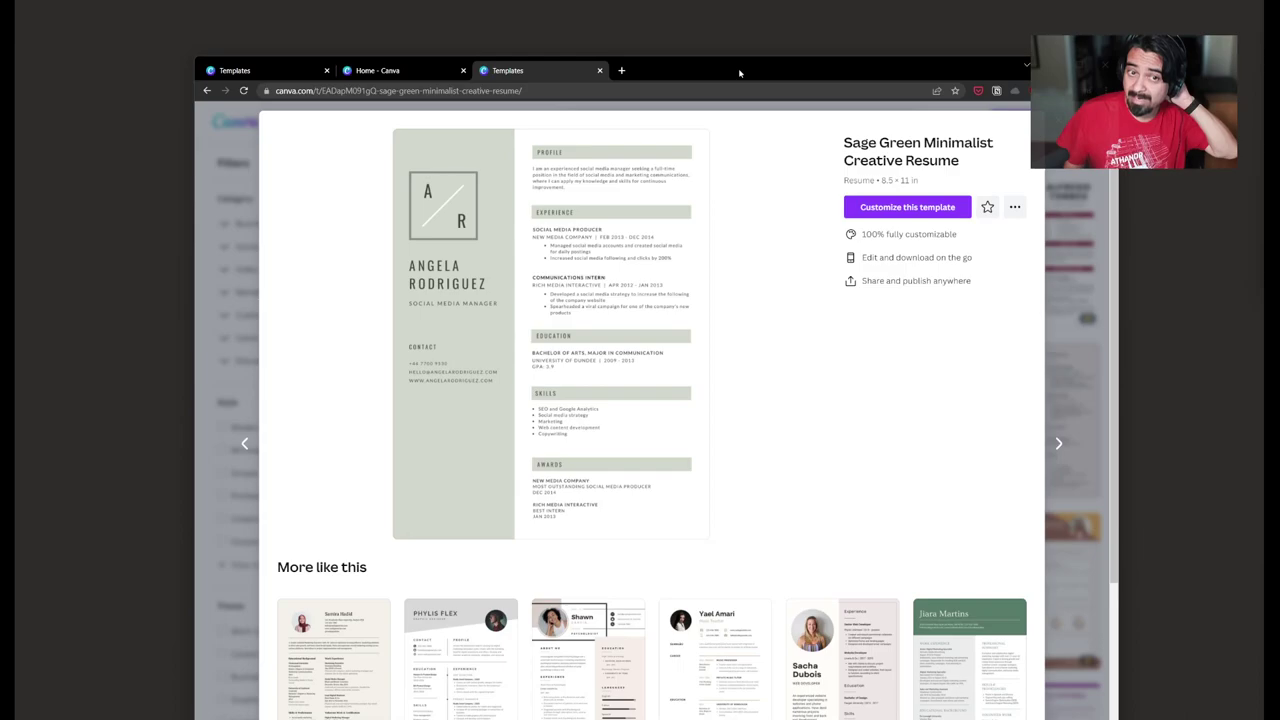
pyautogui.click(599, 70)
pyautogui.click(463, 70)
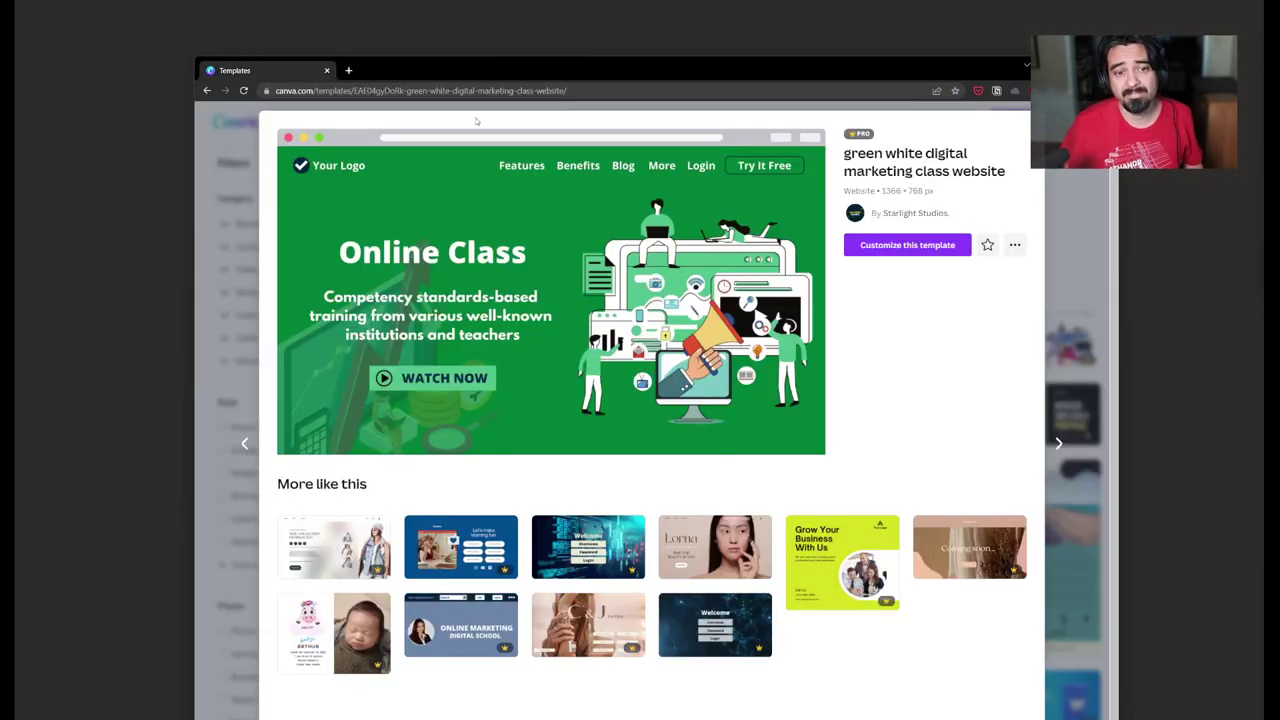
pyautogui.click(1089, 284)
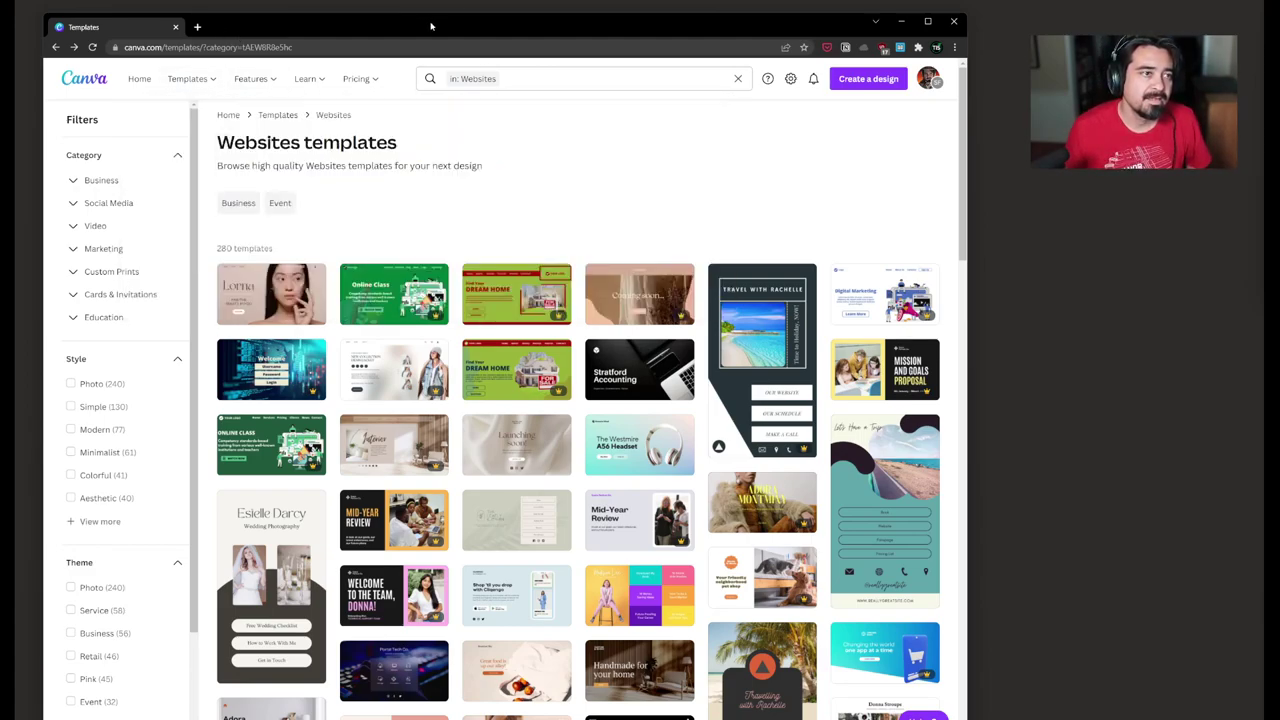
pyautogui.moveTo(424, 21); pyautogui.dragTo(431, 35)
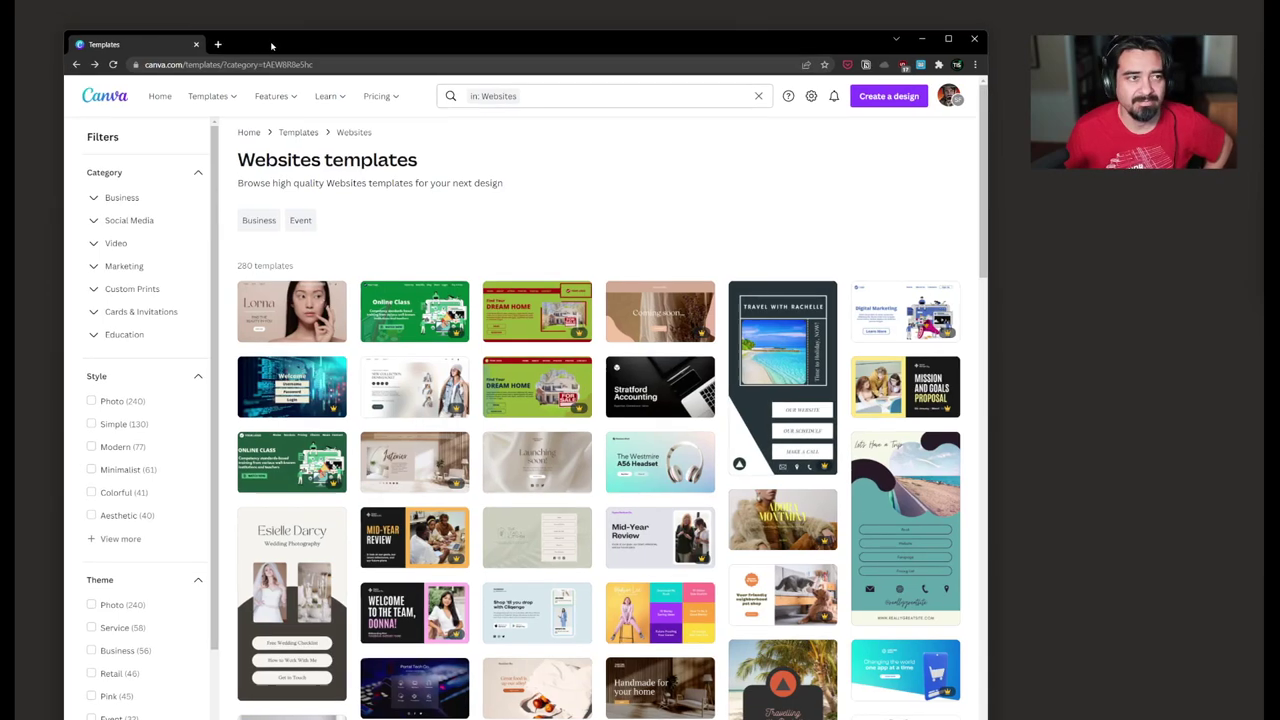
pyautogui.moveTo(255, 43)
pyautogui.mouseDown()
pyautogui.moveTo(242, 33)
pyautogui.moveTo(264, 33)
pyautogui.mouseUp()
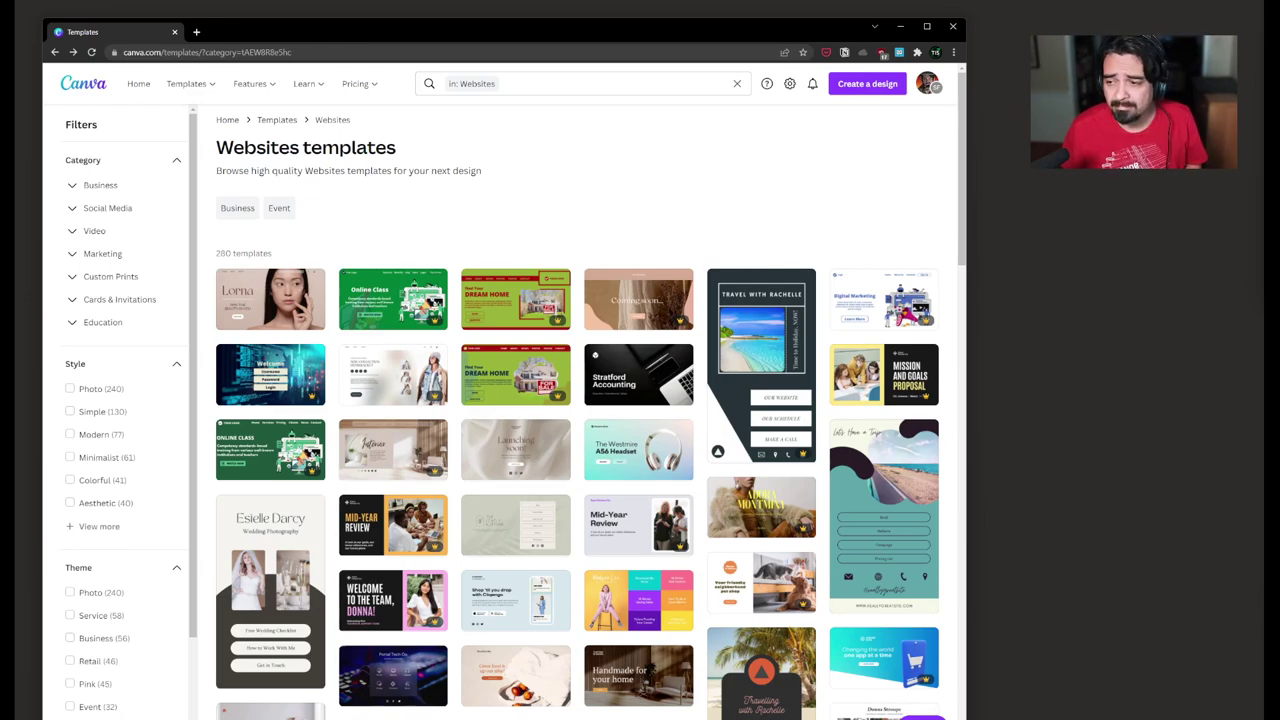
# Step: Switch to the Twitch Stream Manager window to check the stream chat beside the template gallery
pyautogui.hotkey('alt', 'Tab')
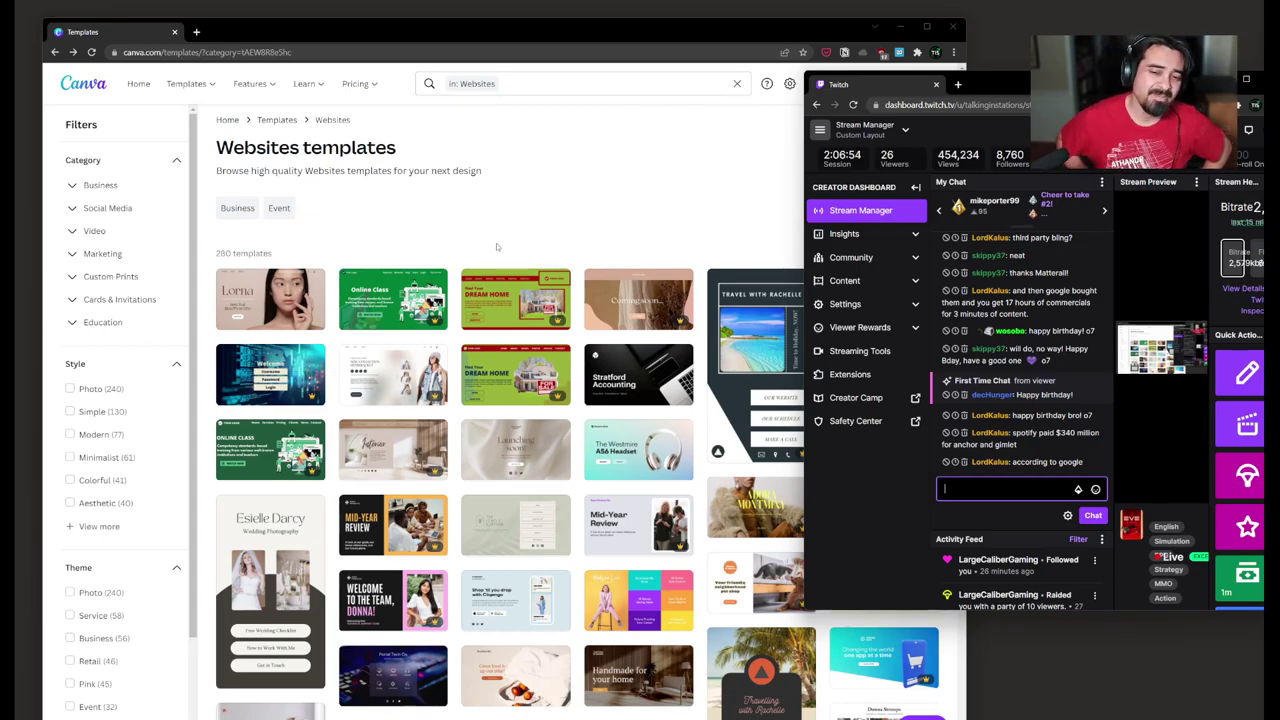
pyautogui.click(512, 229)
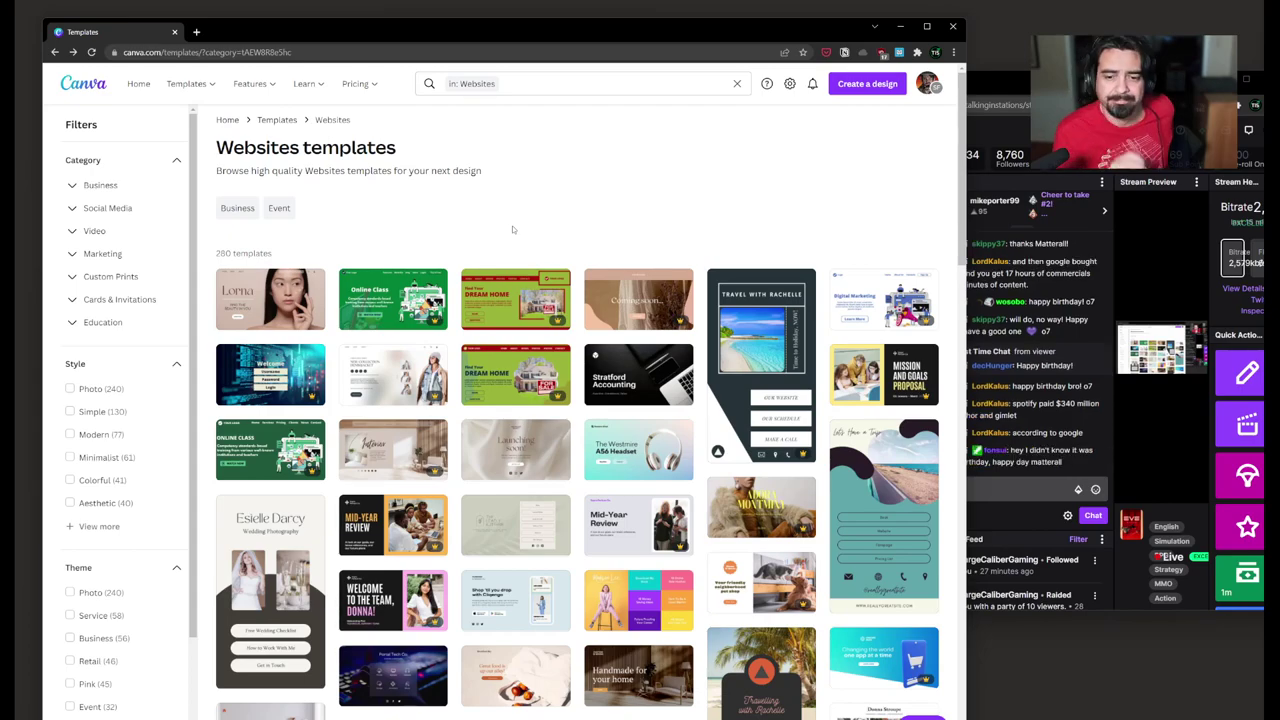
pyautogui.click(1005, 489)
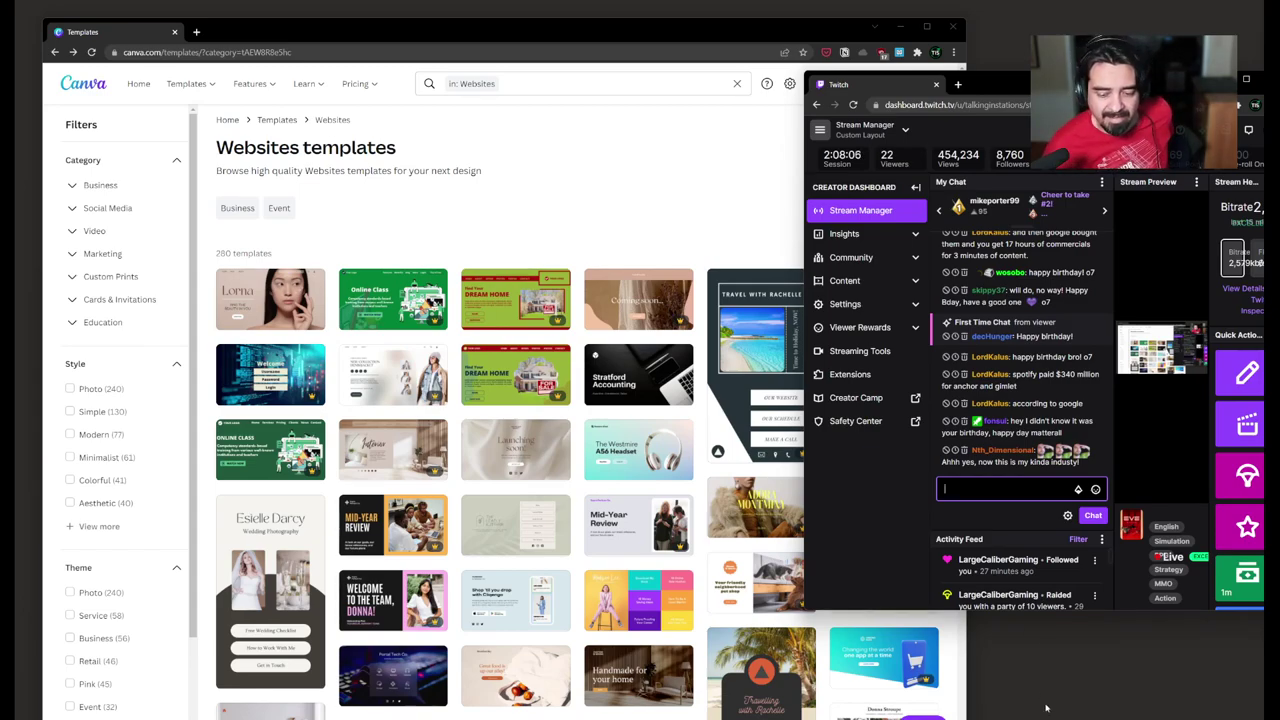
# Step: Switch to the feb-8-2022 project in Descript, shrink its window from full screen, make it taller and narrower, and widen the transcript area
pyautogui.hotkey('alt', 'Tab')
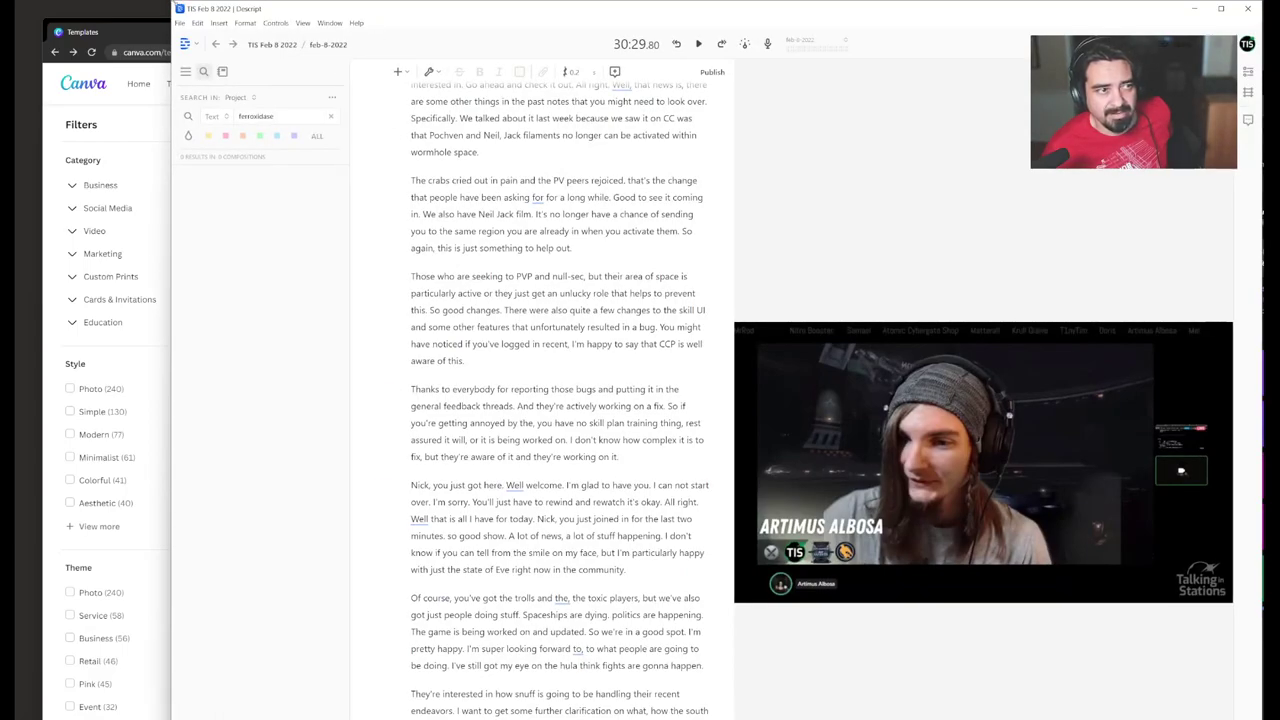
pyautogui.press('super+Down')
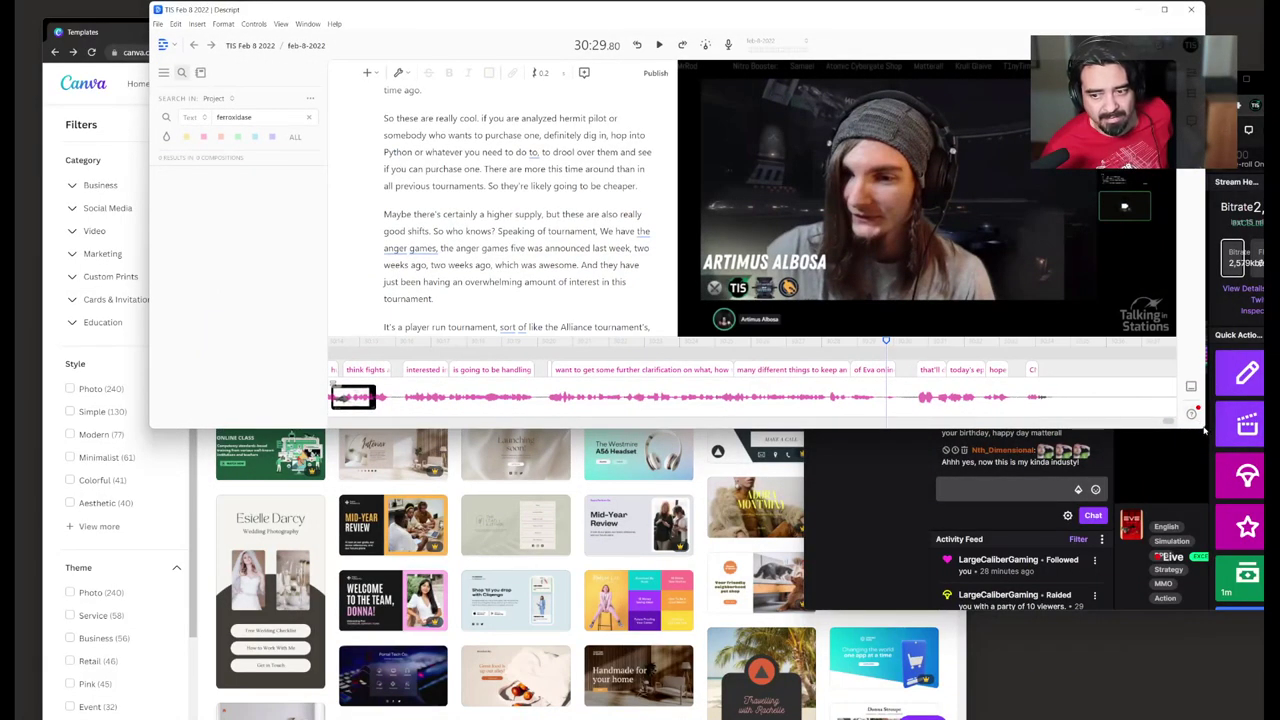
pyautogui.moveTo(1203, 428); pyautogui.dragTo(1140, 718)
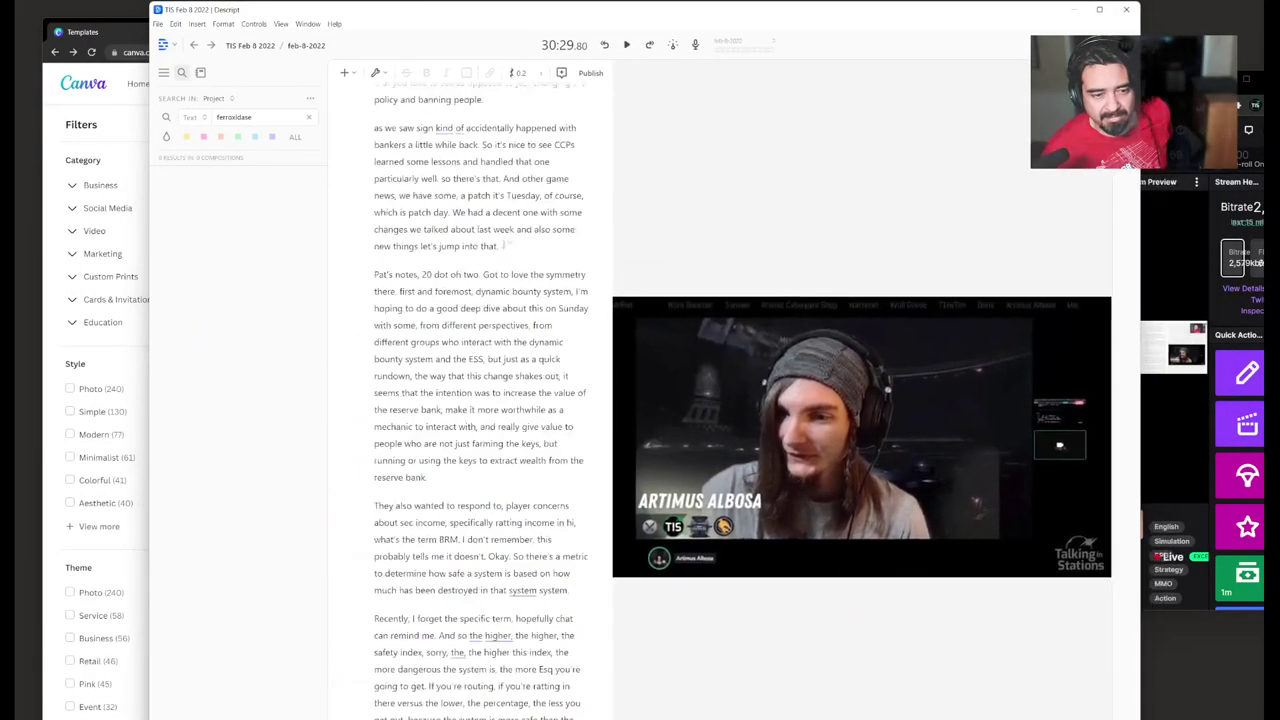
pyautogui.moveTo(613, 219); pyautogui.dragTo(700, 220)
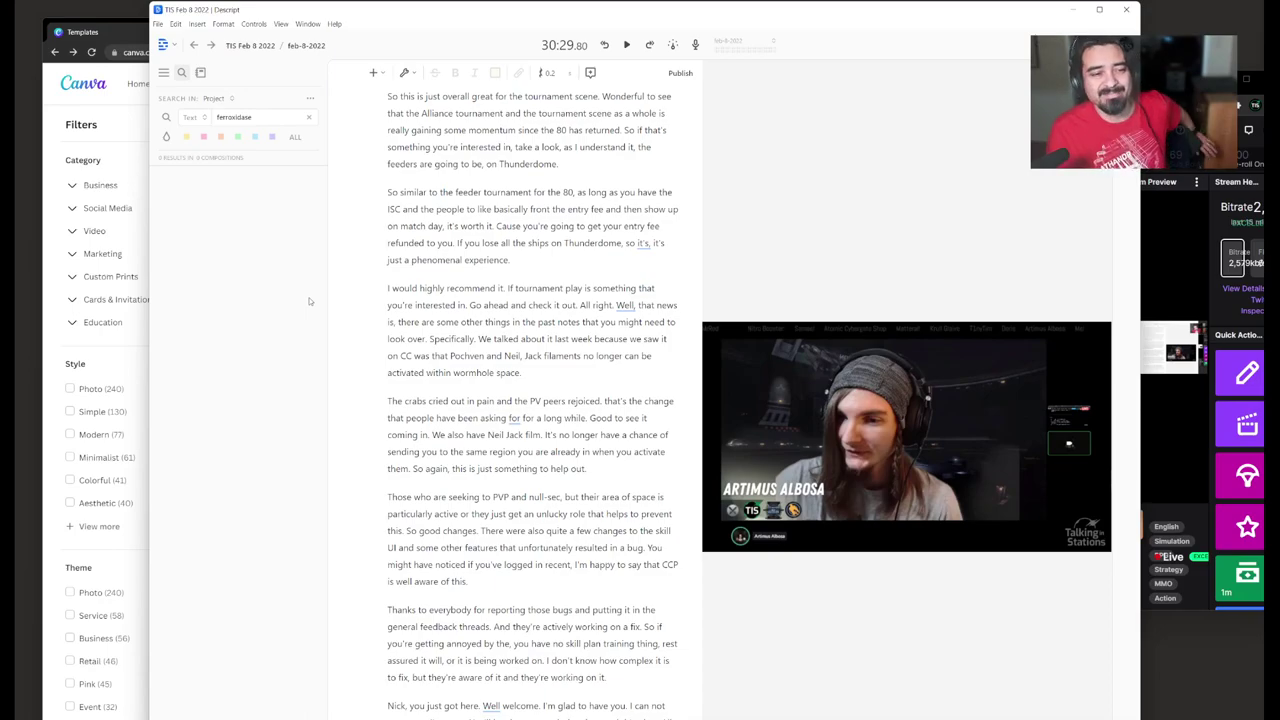
pyautogui.scroll(3, 500, 452)
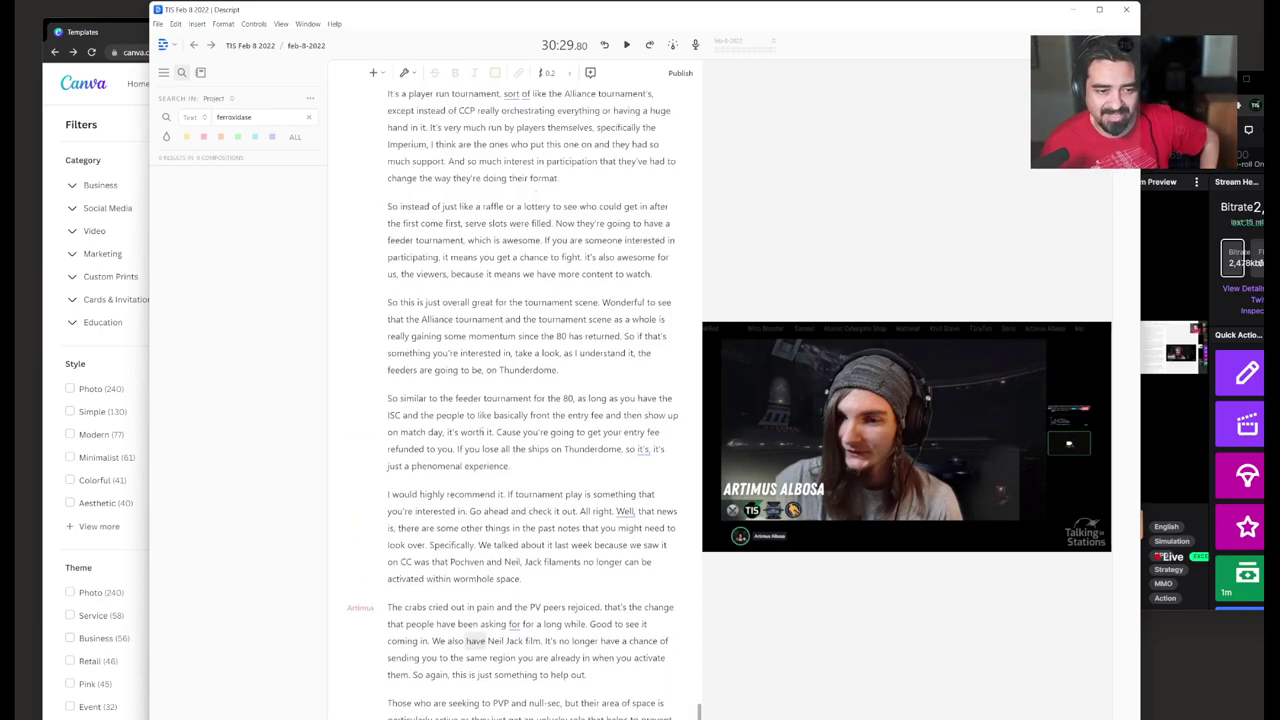
# Step: Look through the earlier part of the feb-8-2022 transcript and minimize the Descript window
pyautogui.moveTo(697, 680); pyautogui.dragTo(757, 164)
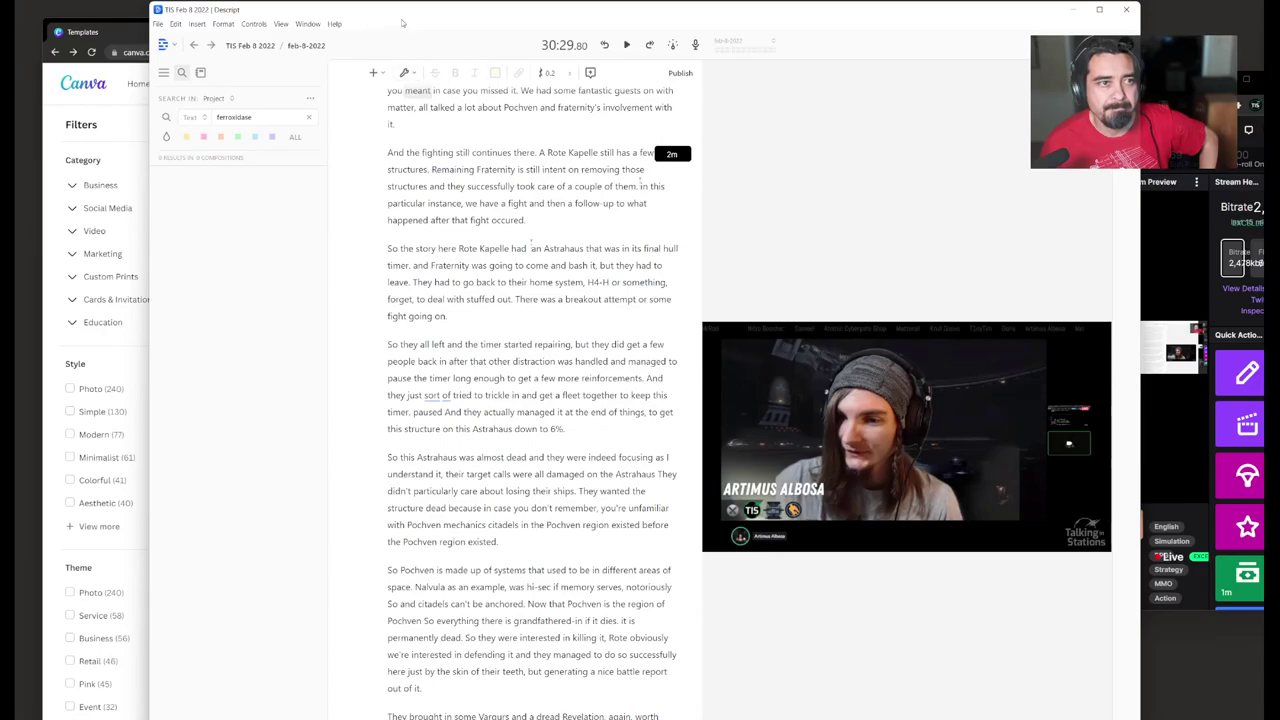
pyautogui.click(1071, 9)
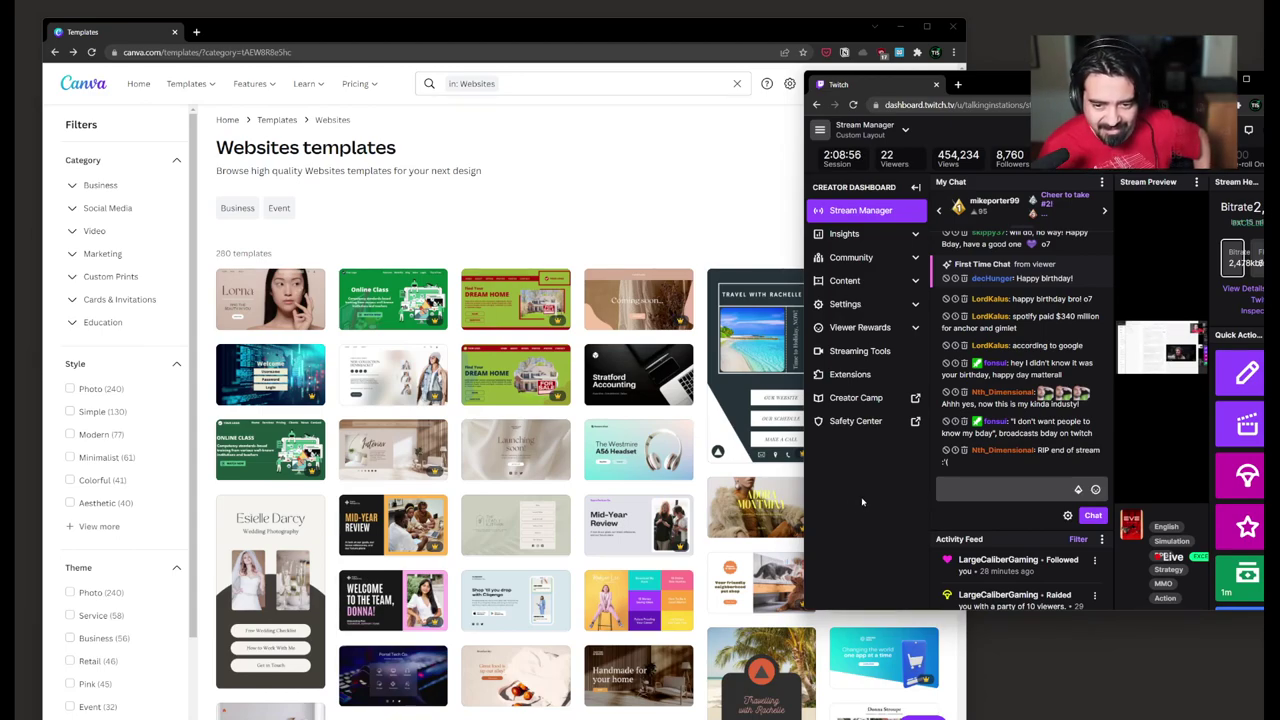
# Step: Reposition and narrow the Canva templates window beside the stream chat, and shift the Twitch Stream Manager window slightly so it overlaps the gallery
pyautogui.click(661, 34)
pyautogui.moveTo(661, 34); pyautogui.dragTo(688, 37)
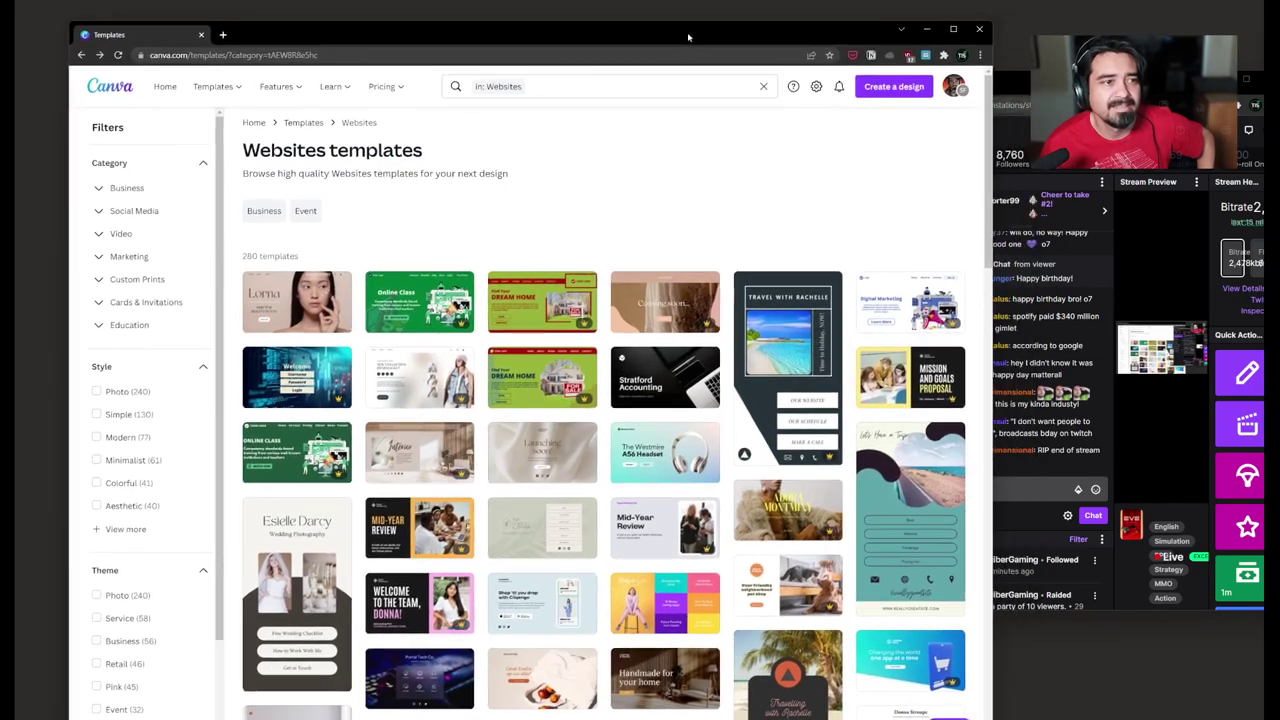
pyautogui.moveTo(990, 24); pyautogui.dragTo(893, 18)
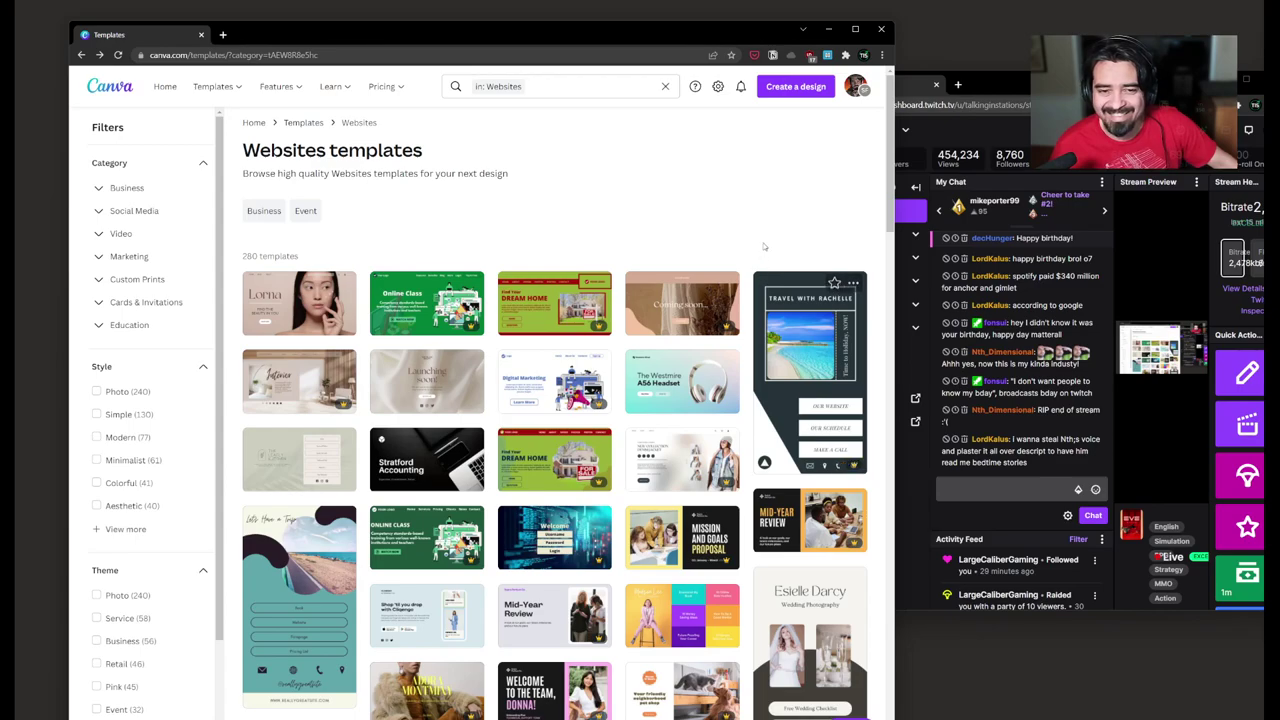
pyautogui.moveTo(893, 190); pyautogui.dragTo(850, 190)
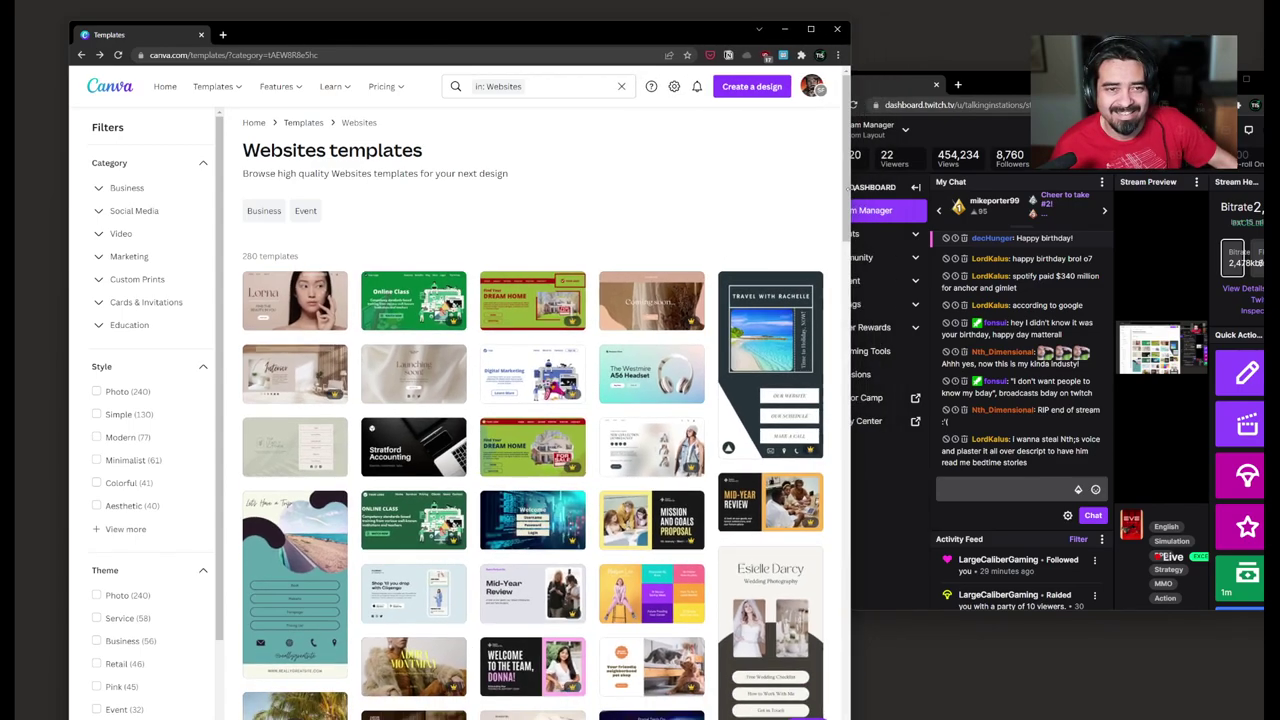
pyautogui.moveTo(1000, 84)
pyautogui.mouseDown()
pyautogui.moveTo(1075, 92)
pyautogui.moveTo(989, 77)
pyautogui.moveTo(981, 87)
pyautogui.mouseUp()
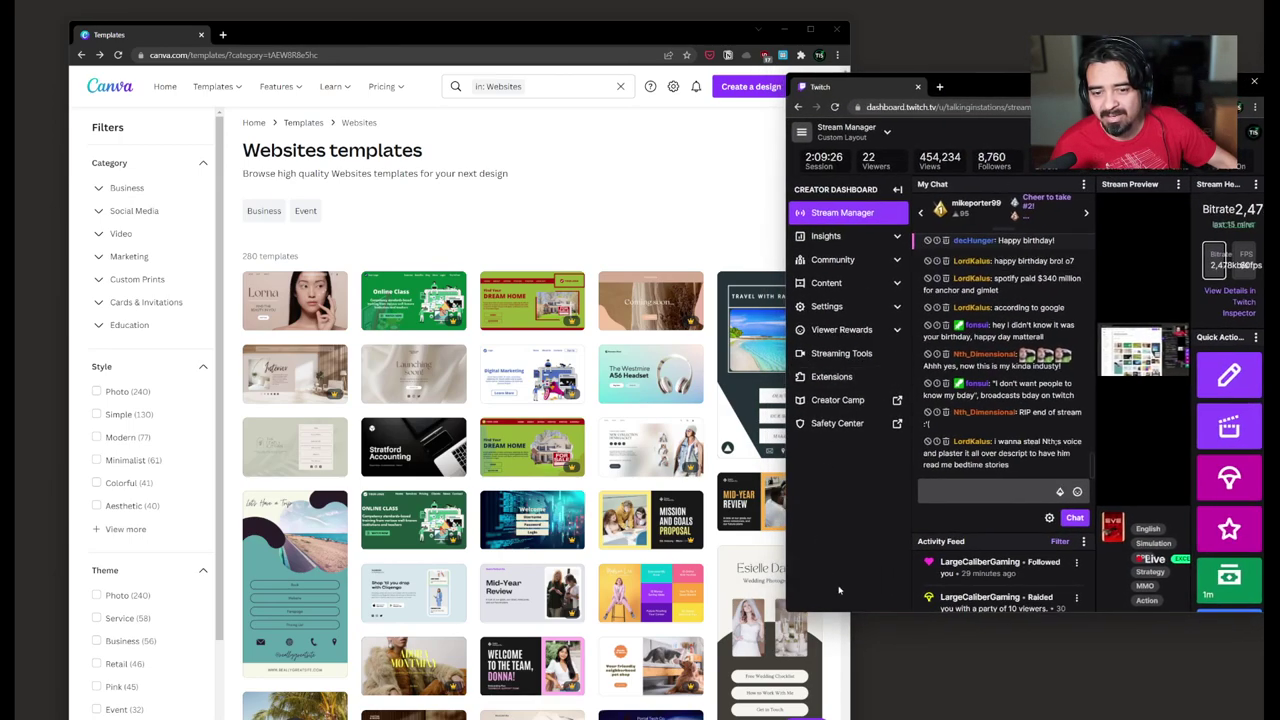